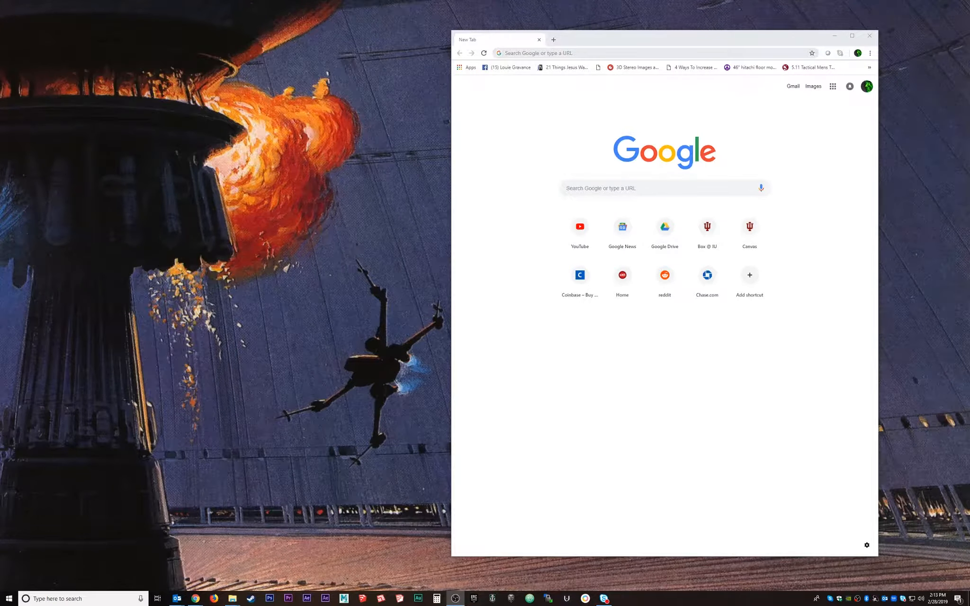
# Switch to the Google Chrome window with a new tab ready for the Unity address.
pyautogui.hotkey('alt', 'Tab')
# Load unity3d.com from the 'uni' autocomplete and widen the browser to fill most of the screen.
pyautogui.write('uni')
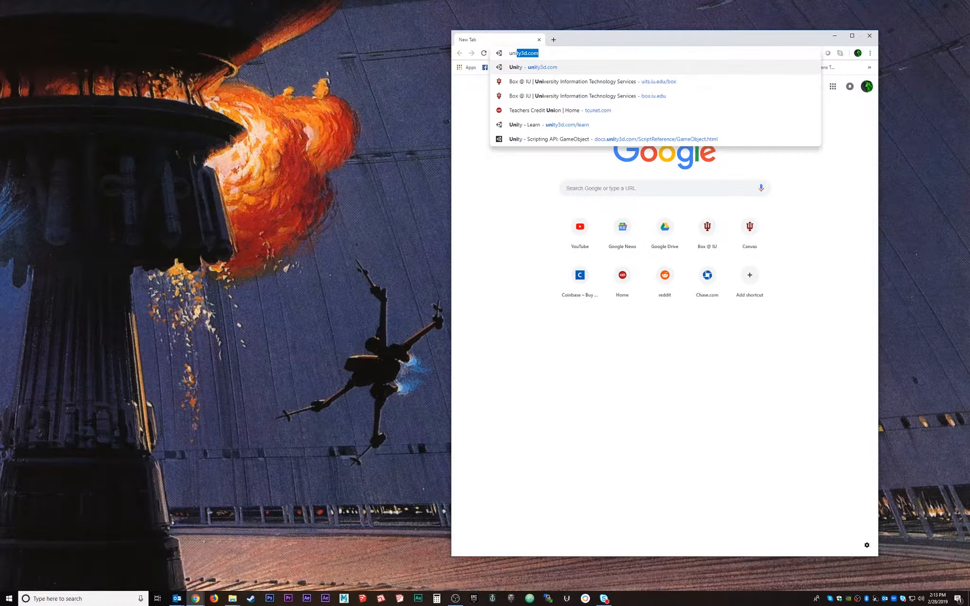
pyautogui.press('Return')
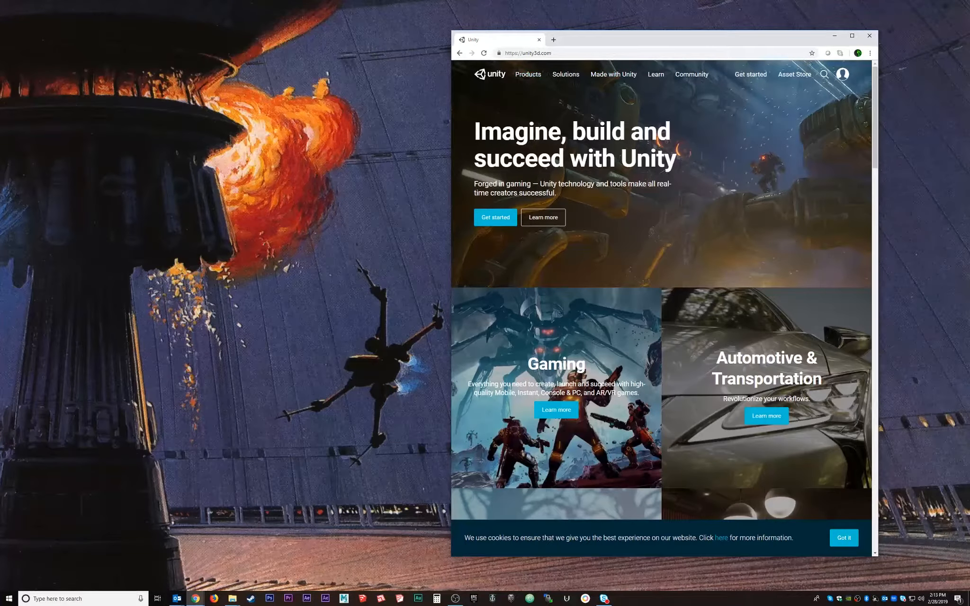
pyautogui.moveTo(452, 96); pyautogui.dragTo(110, 96)
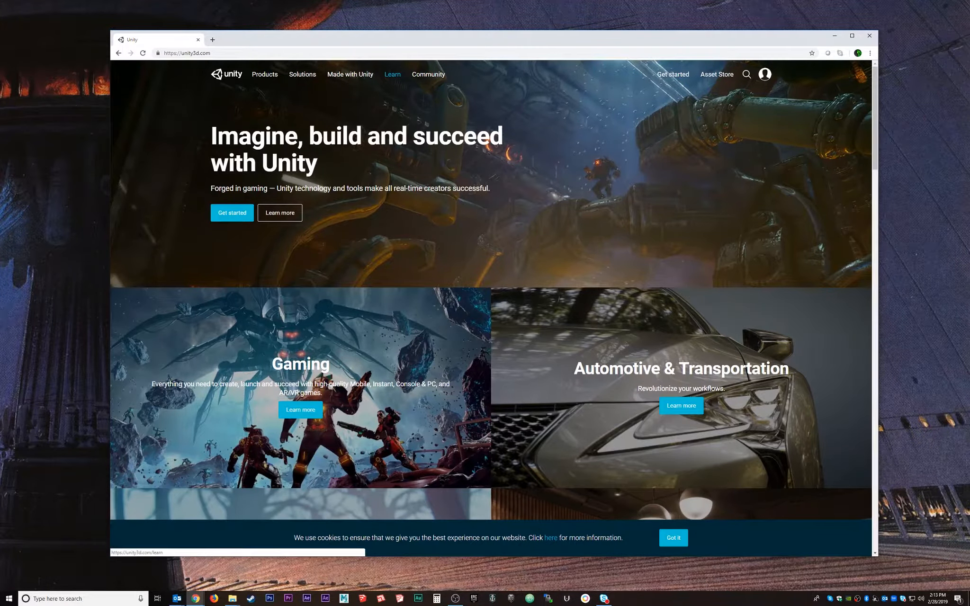
# Browse the Learn Unity page, then go to the Training Workshops page.
pyautogui.click(392, 74)
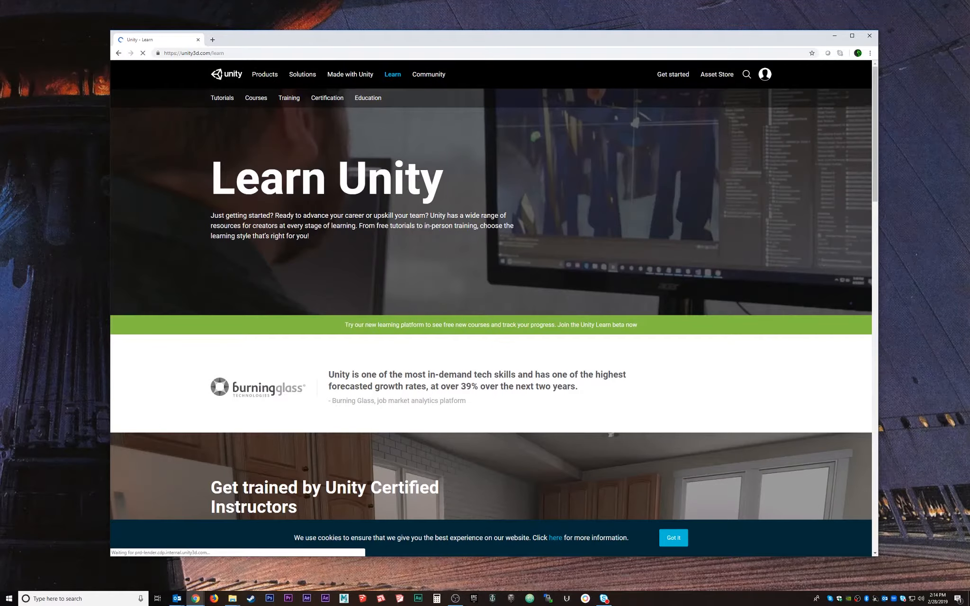
pyautogui.scroll(-5, 392, 74)
pyautogui.scroll(-10, 491, 284)
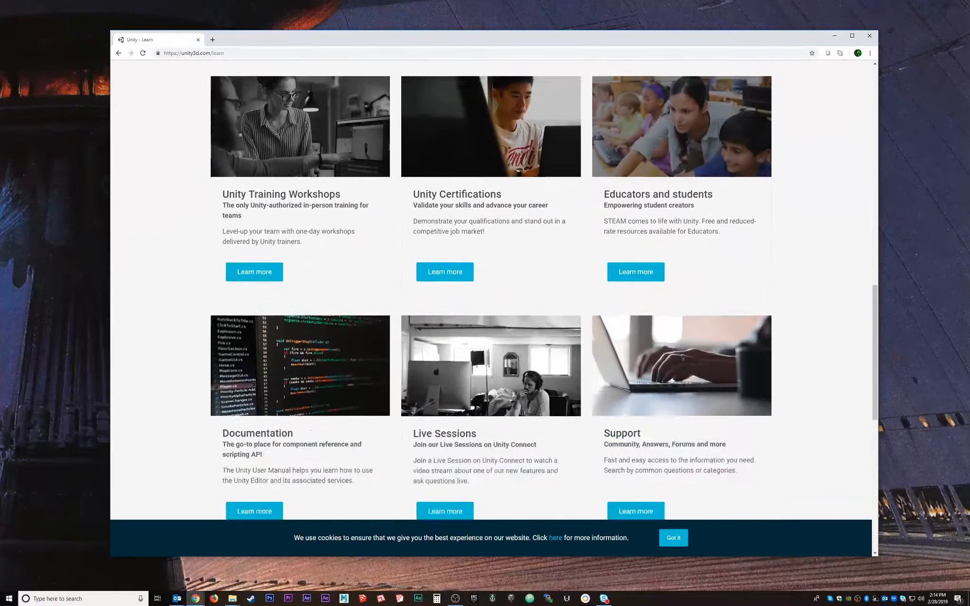
pyautogui.scroll(9, 491, 284)
pyautogui.scroll(7, 491, 284)
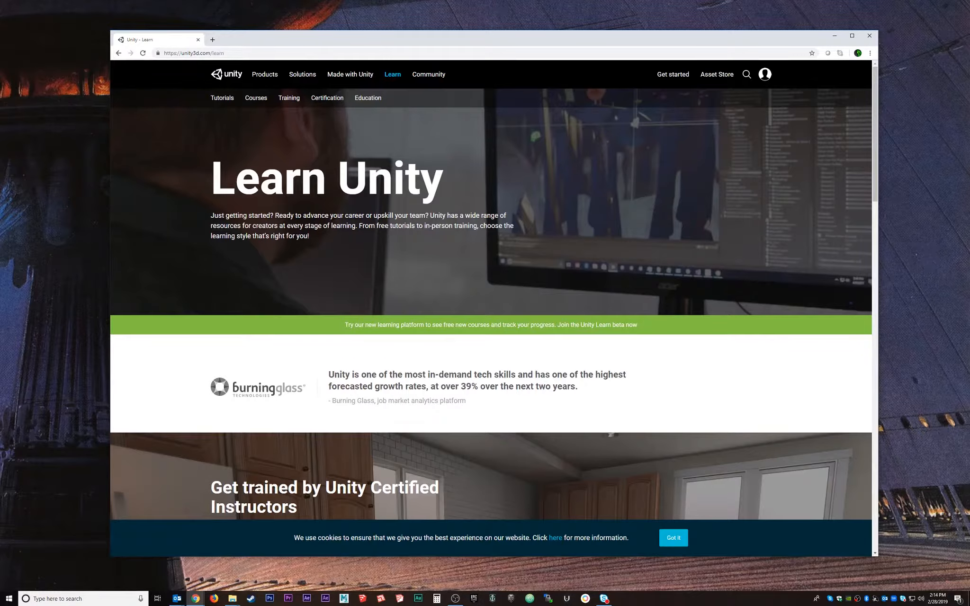
pyautogui.scroll(-10, 491, 308)
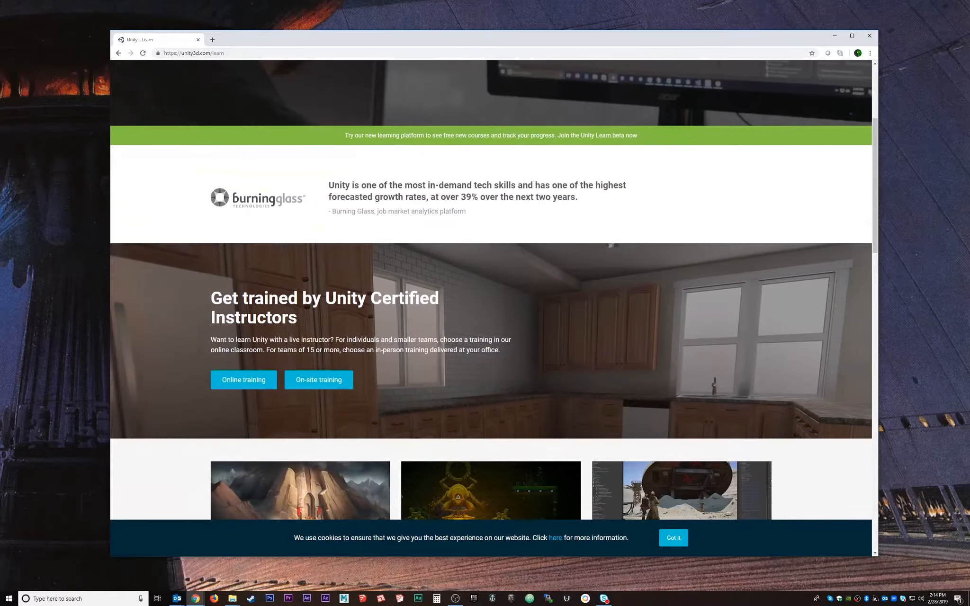
pyautogui.scroll(-13, 490, 307)
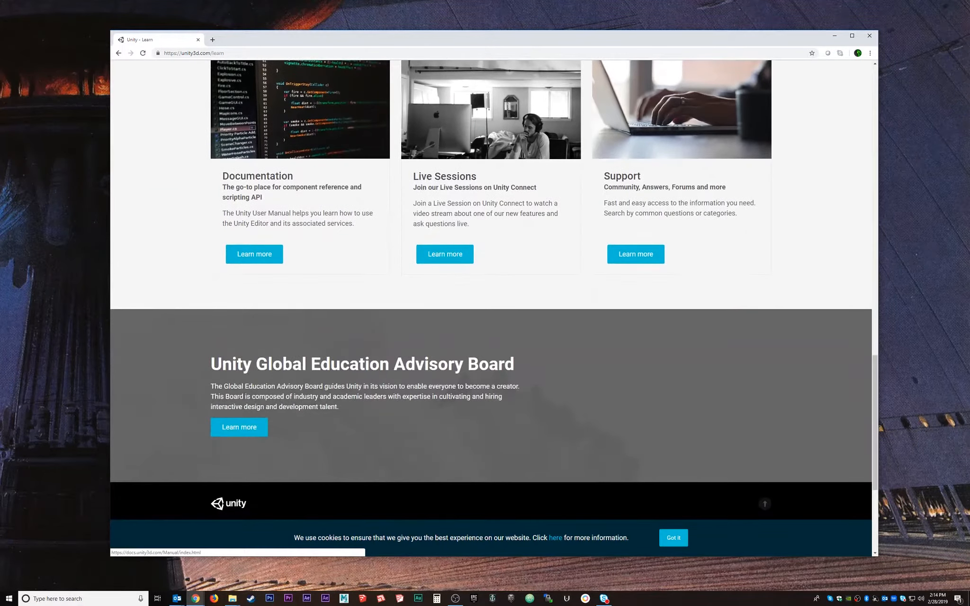
pyautogui.scroll(8, 490, 308)
pyautogui.scroll(15, 491, 308)
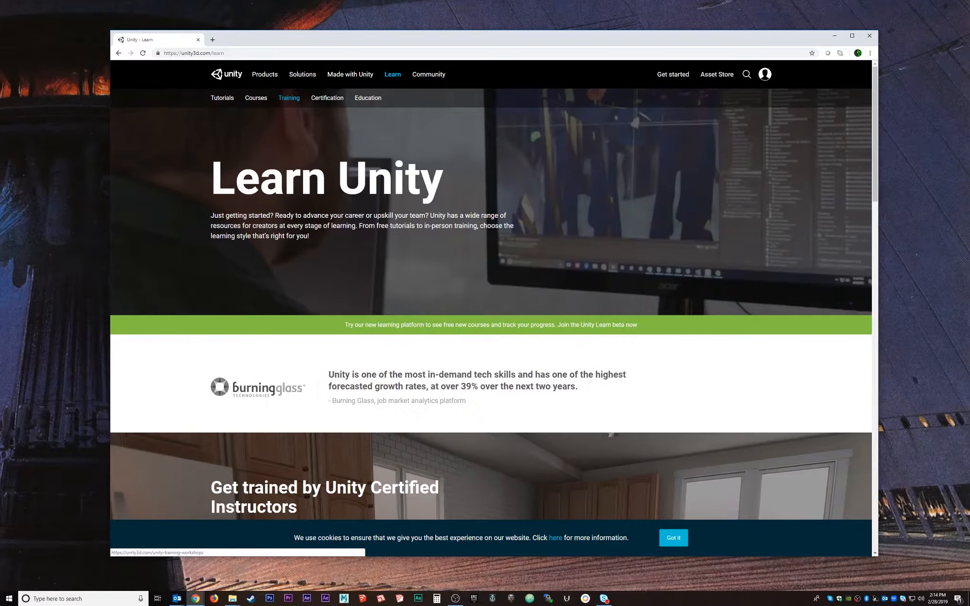
pyautogui.click(289, 98)
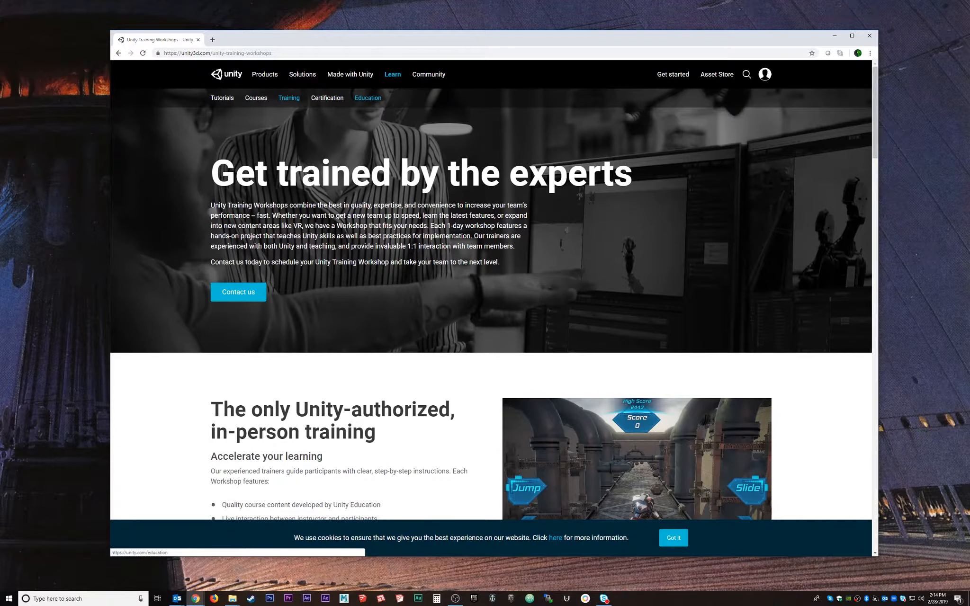
# Open the Unity Tutorials page and look through its Projects and Topics lists.
pyautogui.click(222, 98)
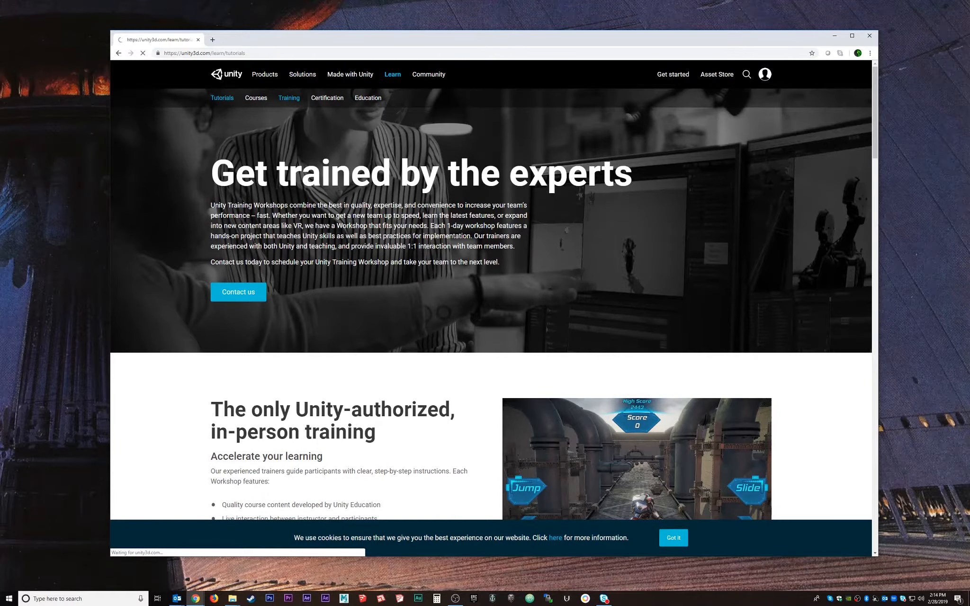
pyautogui.scroll(-8, 491, 307)
pyautogui.scroll(-10, 348, 265)
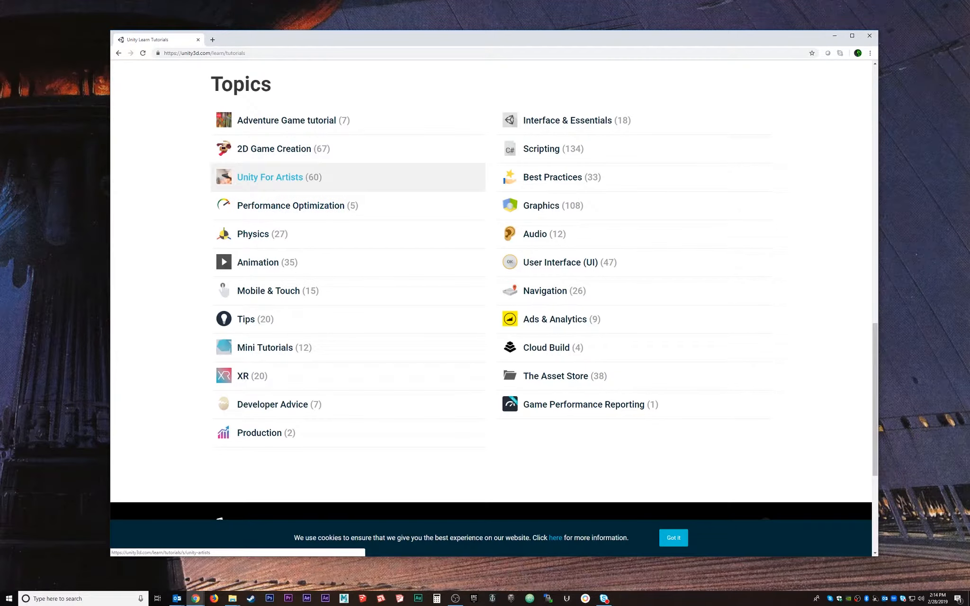
pyautogui.scroll(15, 491, 308)
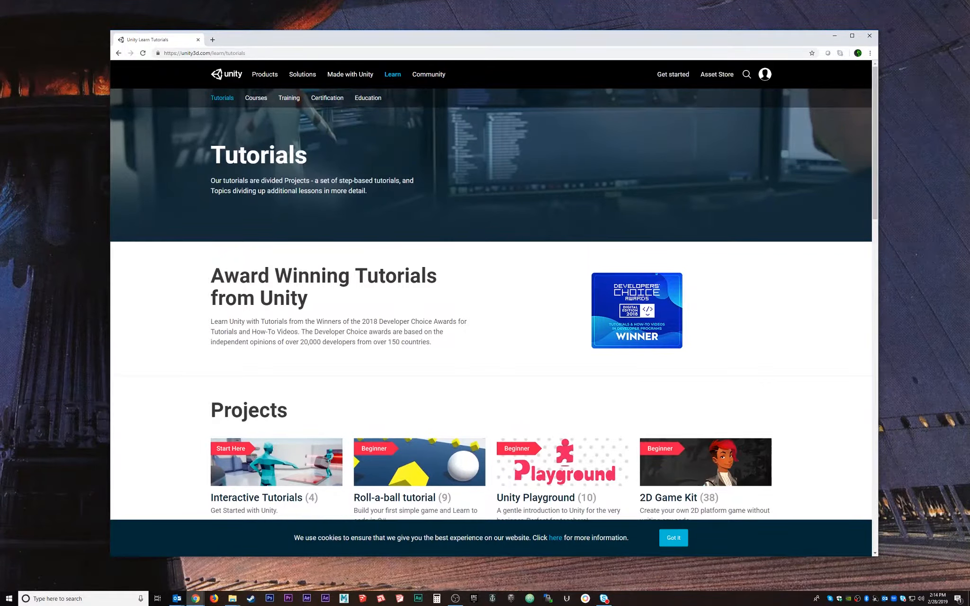
pyautogui.moveTo(302, 74)
# Review the Unity Store plans page, then open Older versions of Unity under Resources.
pyautogui.click(673, 75)
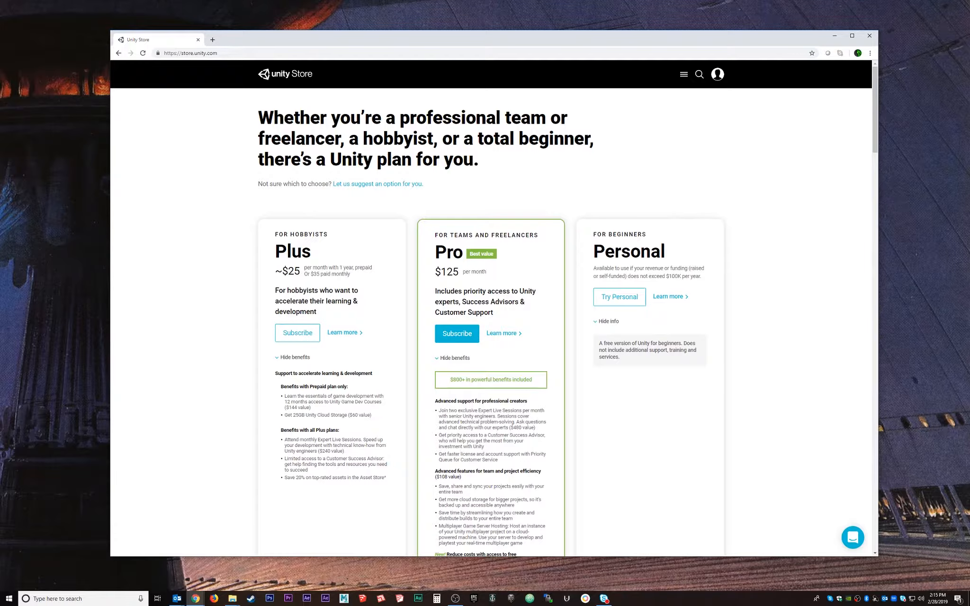
pyautogui.scroll(-20, 634, 312)
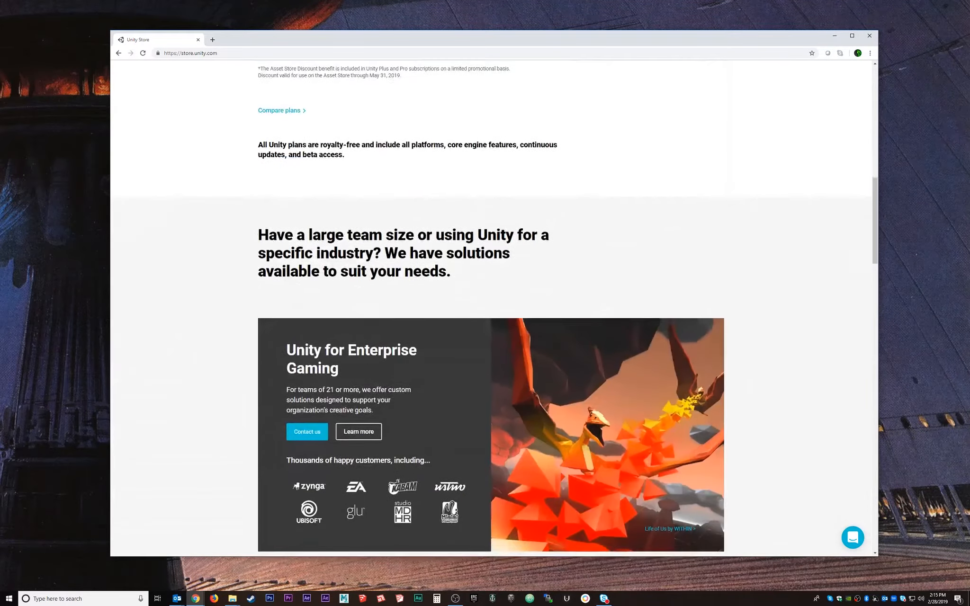
pyautogui.scroll(-15, 633, 312)
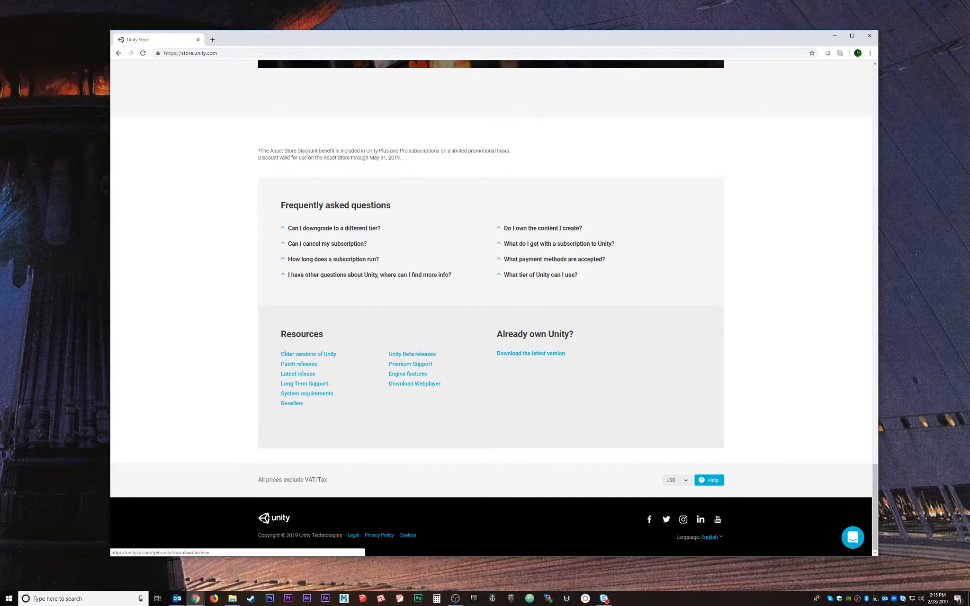
pyautogui.click(308, 354)
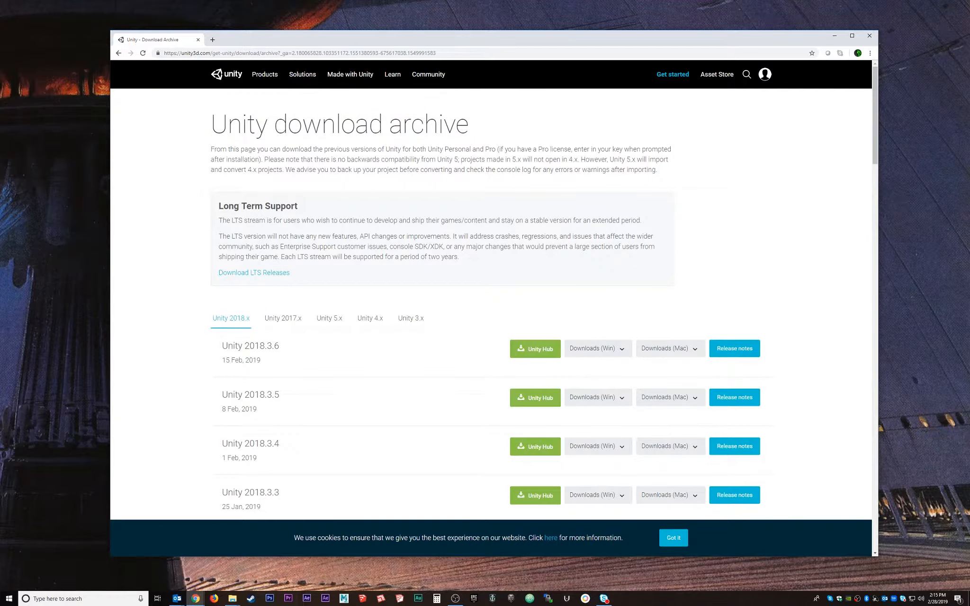
# Browse the 2017.x, 5.x, 4.x and 3.x archive tabs, then return to the Unity 2018.x list.
pyautogui.scroll(-2, 491, 307)
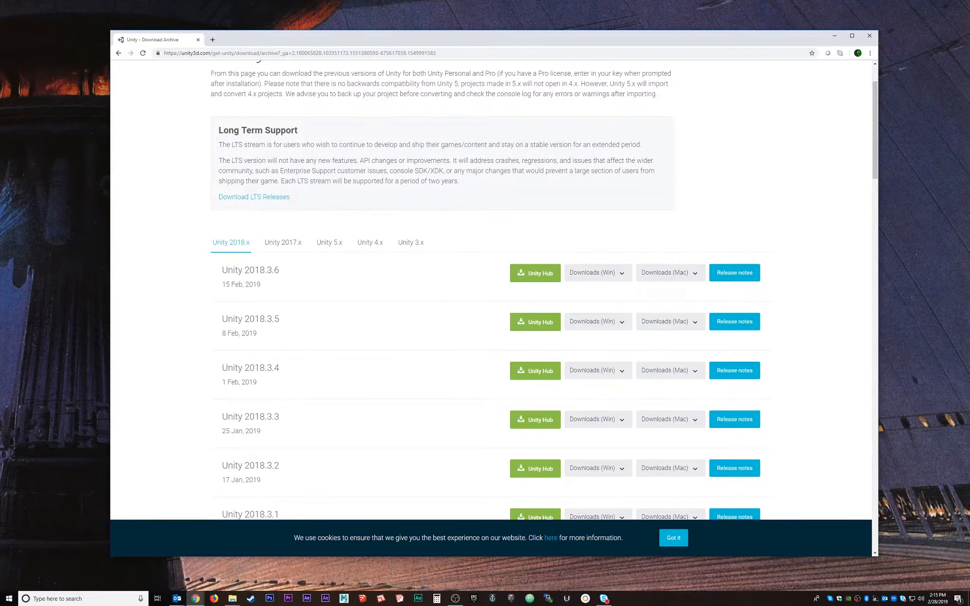
pyautogui.click(283, 243)
pyautogui.click(329, 242)
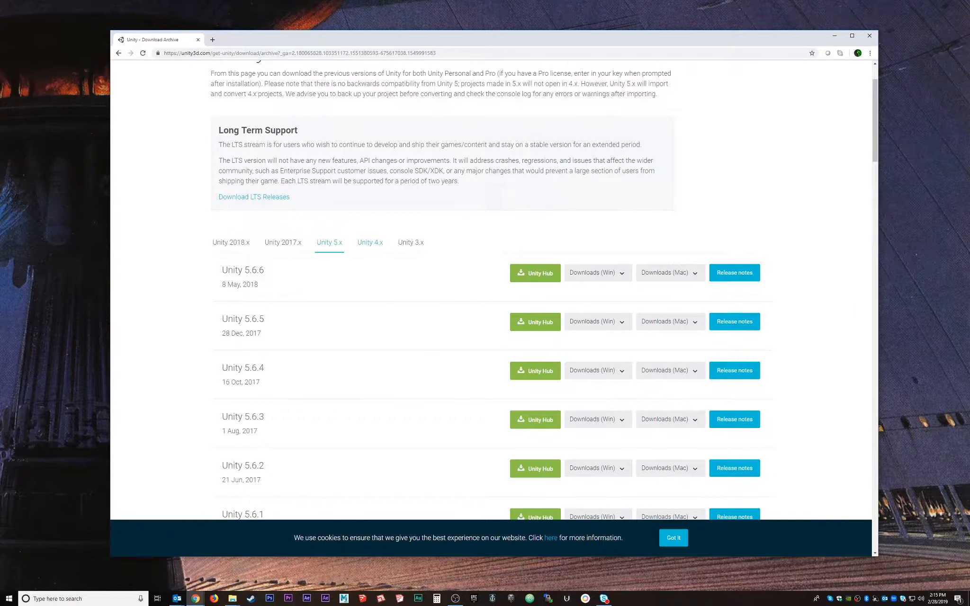
pyautogui.click(370, 242)
pyautogui.click(410, 242)
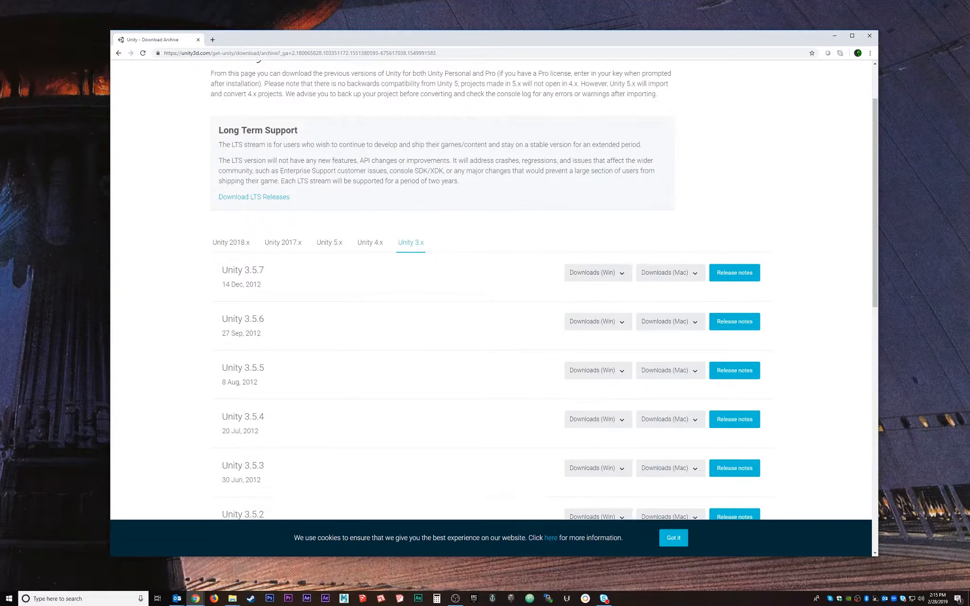
pyautogui.scroll(-6, 412, 303)
pyautogui.scroll(8, 412, 317)
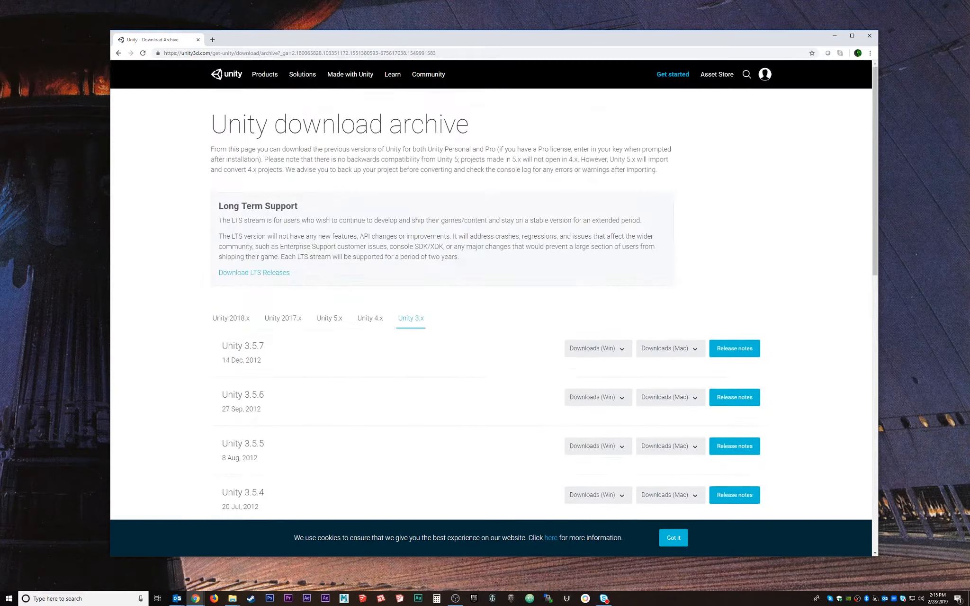
pyautogui.scroll(-14, 412, 312)
pyautogui.scroll(14, 412, 332)
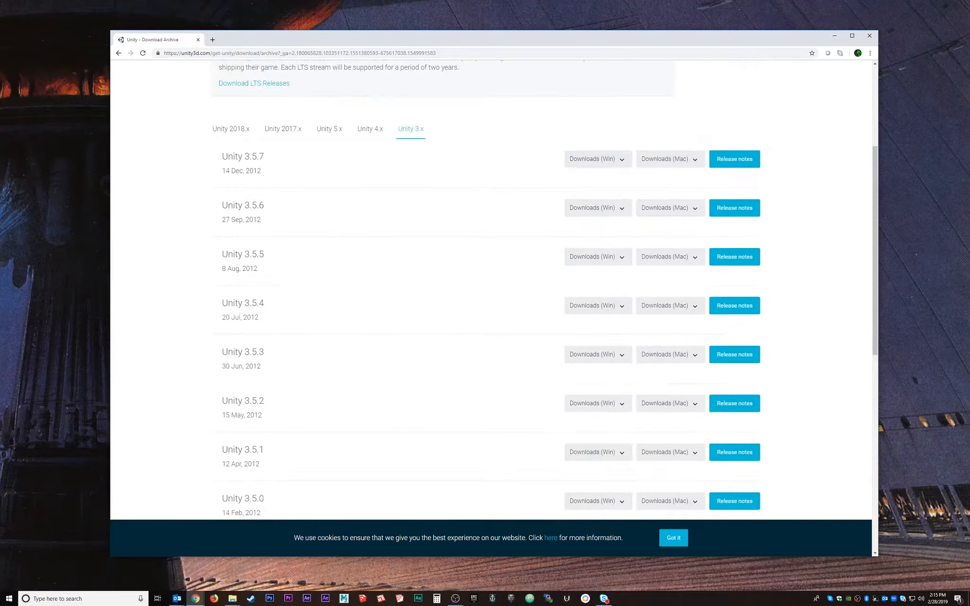
pyautogui.click(230, 318)
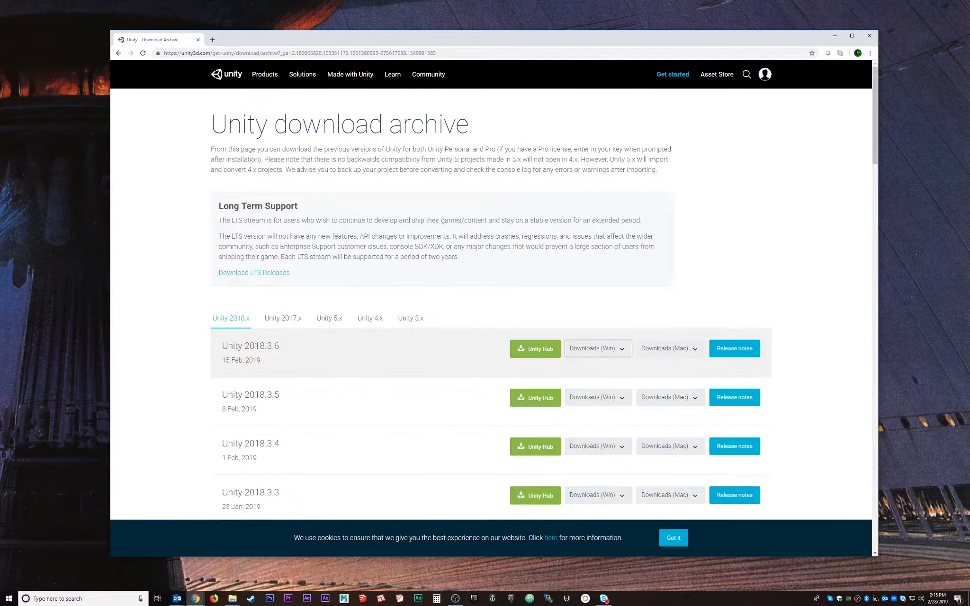
# Download the Unity 2018.3.6 Windows installer, launch it, and minimize Chrome.
pyautogui.click(598, 349)
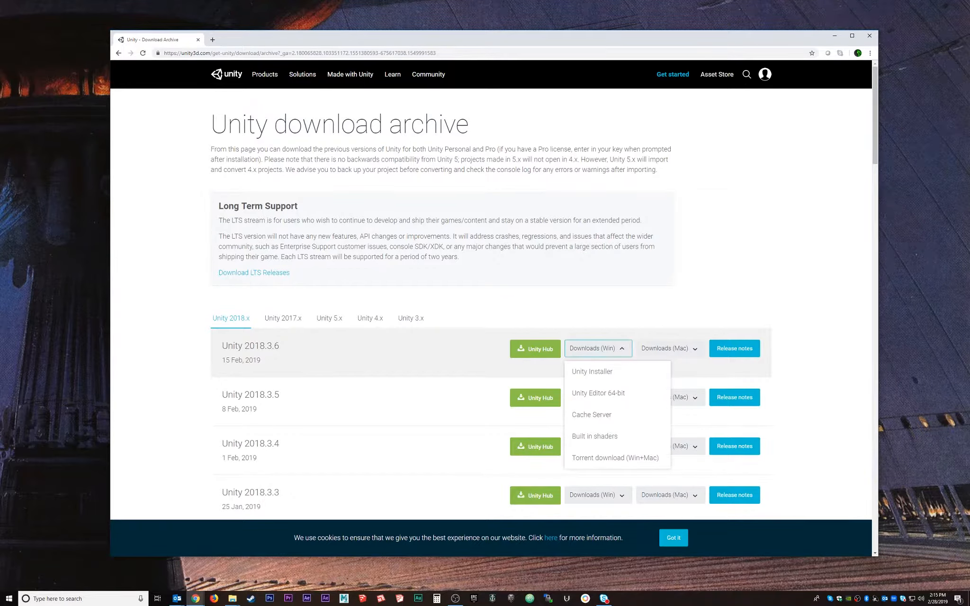
pyautogui.click(669, 348)
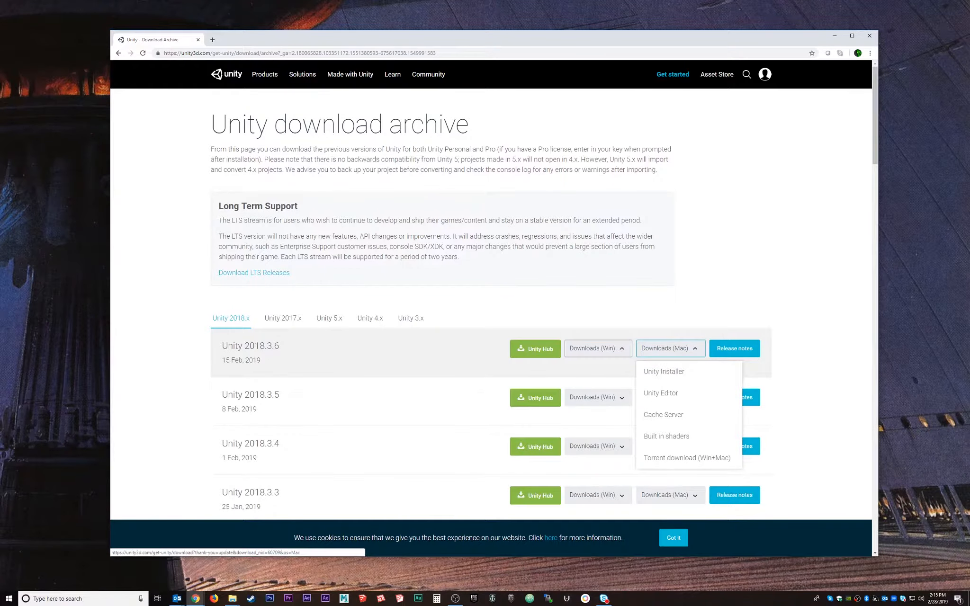
pyautogui.click(598, 349)
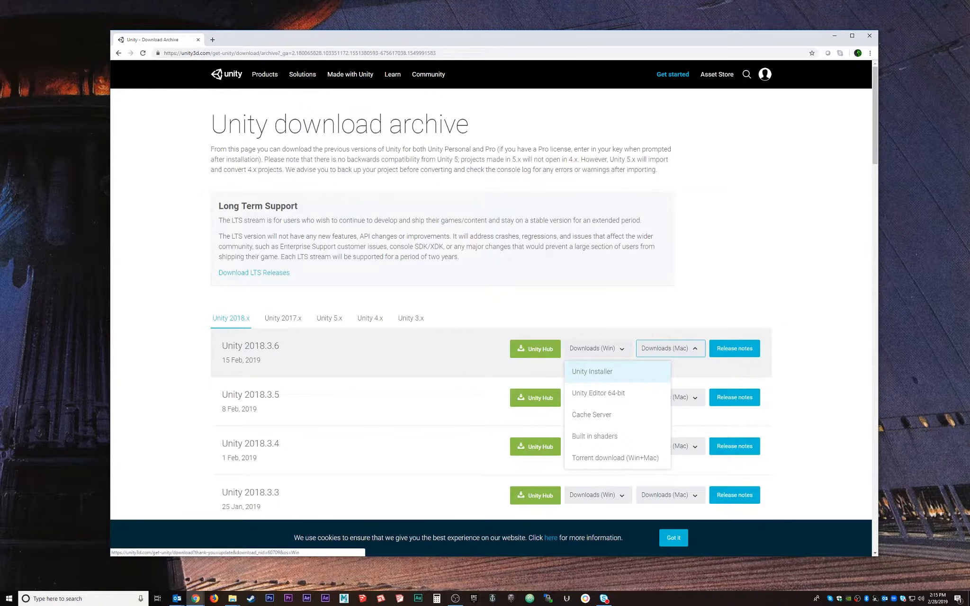
pyautogui.click(592, 371)
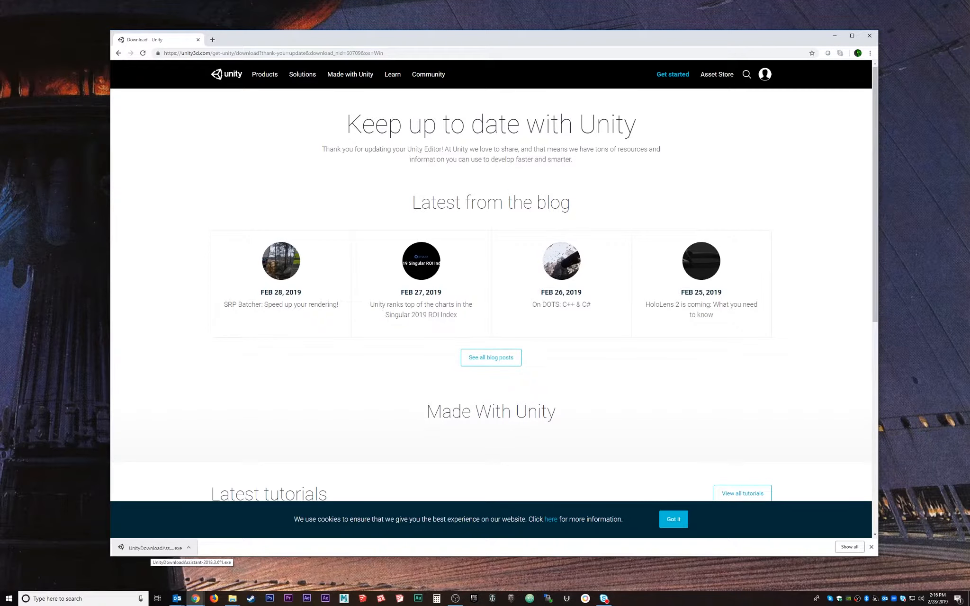
pyautogui.click(151, 548)
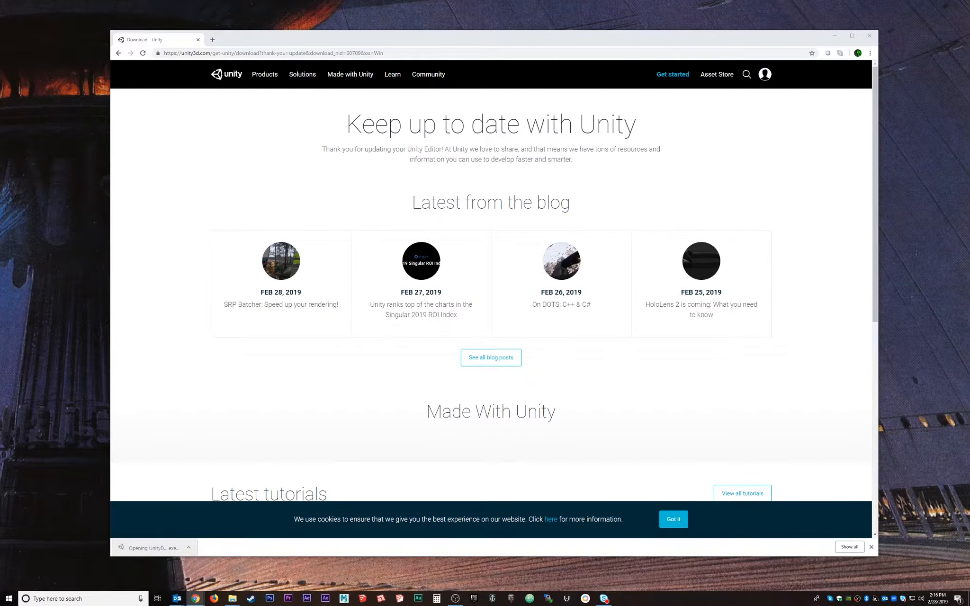
pyautogui.click(834, 35)
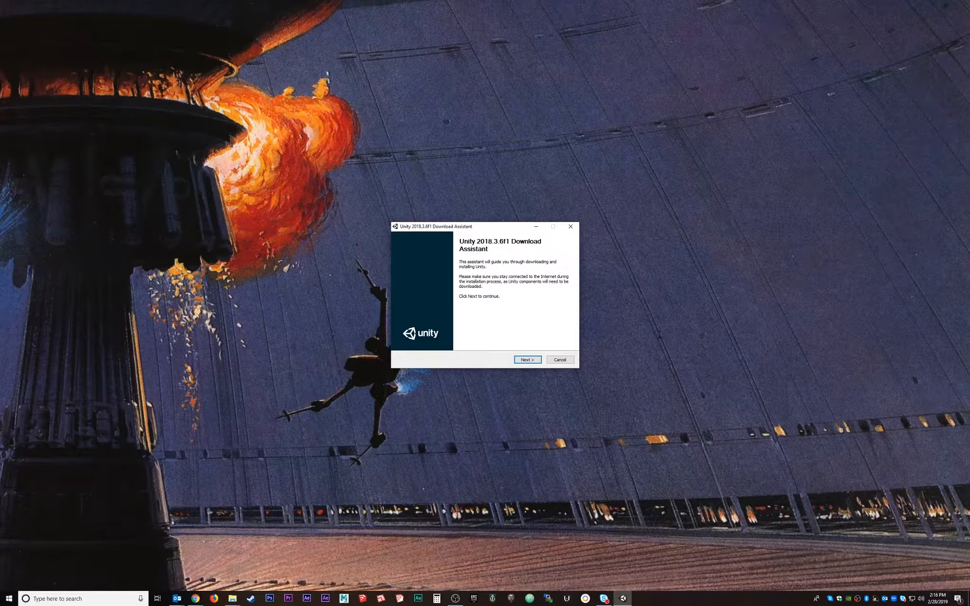
# Accept the Unity terms of service and proceed to the Choose Components page.
pyautogui.press('Return')
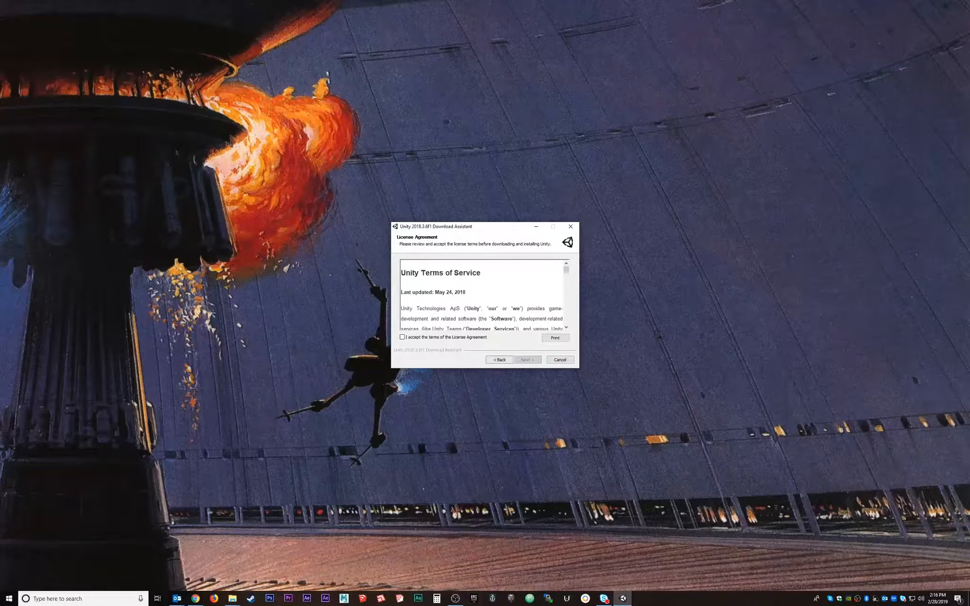
pyautogui.click(402, 338)
pyautogui.press('Return')
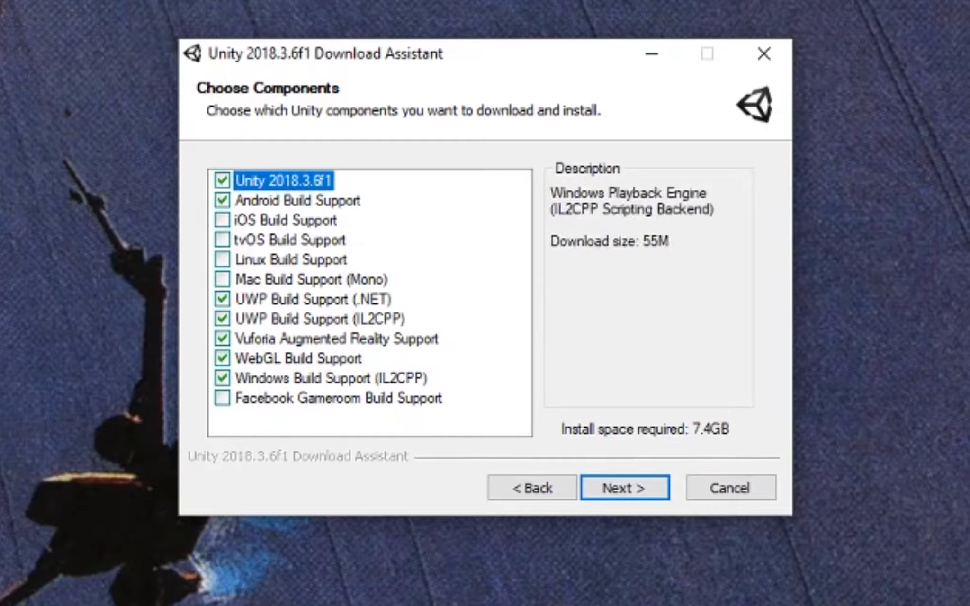
# Keep Vuforia support selected and continue to the download and install locations page.
pyautogui.click(222, 339)
pyautogui.click(222, 338)
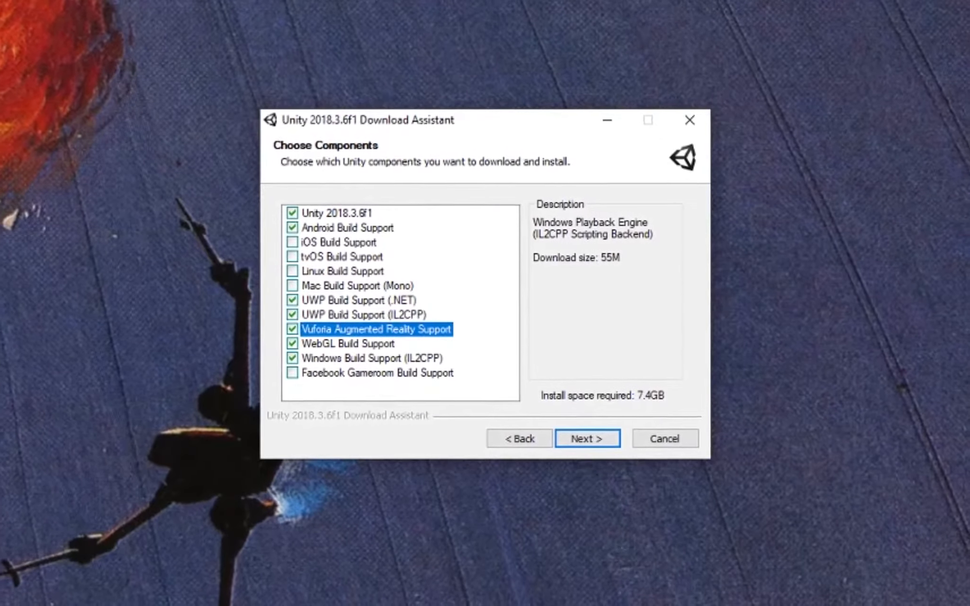
pyautogui.click(586, 439)
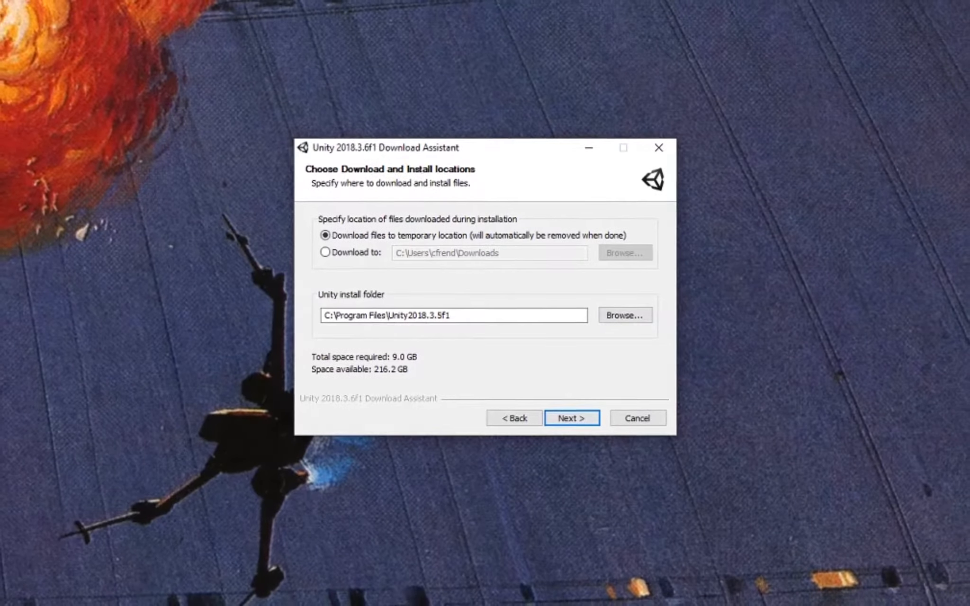
pyautogui.moveTo(454, 316); pyautogui.dragTo(397, 315)
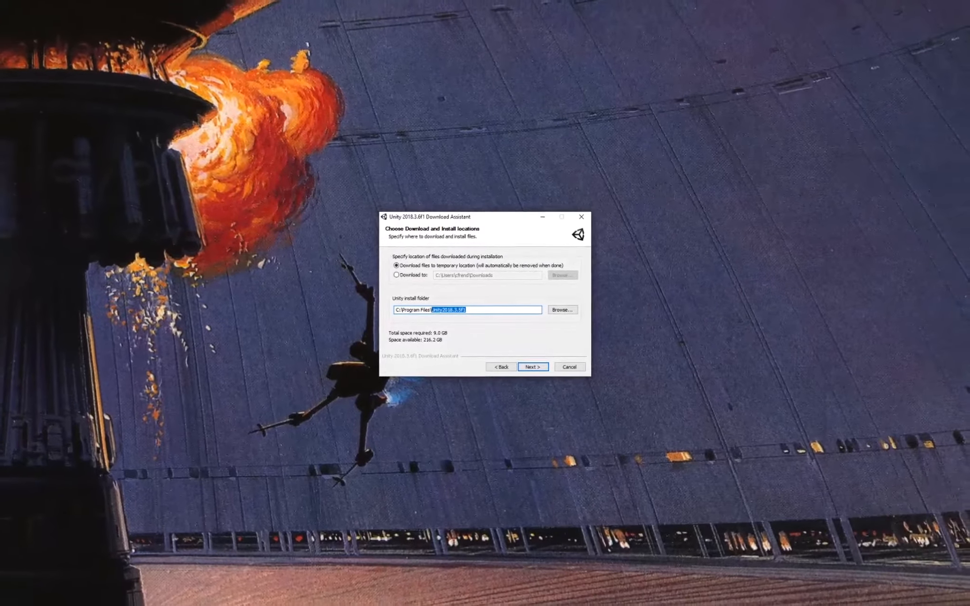
pyautogui.click(464, 309)
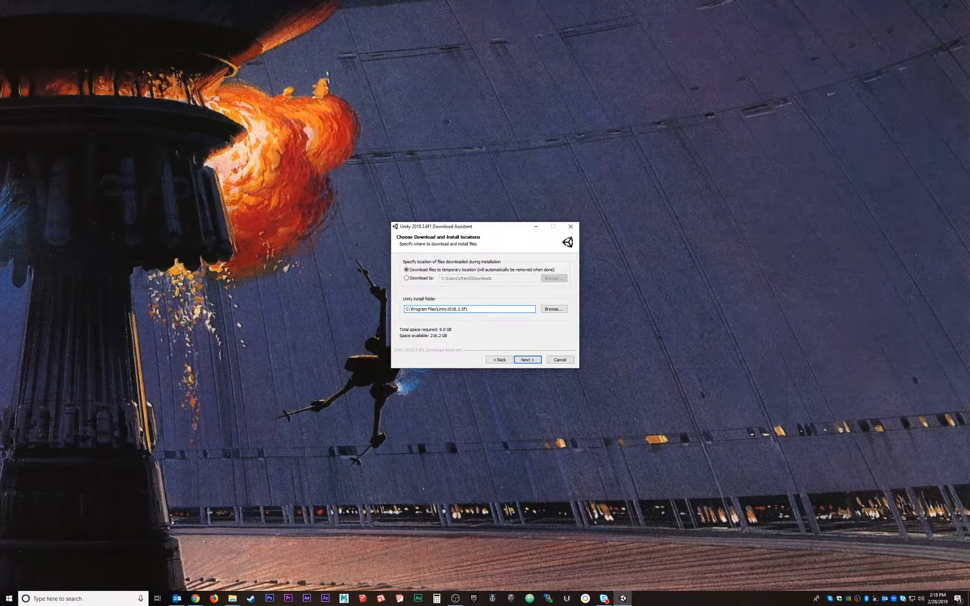
# Create a Unity2018.3.6f1 folder in Program Files and make it the install folder.
pyautogui.click(554, 309)
pyautogui.scroll(-5, 464, 368)
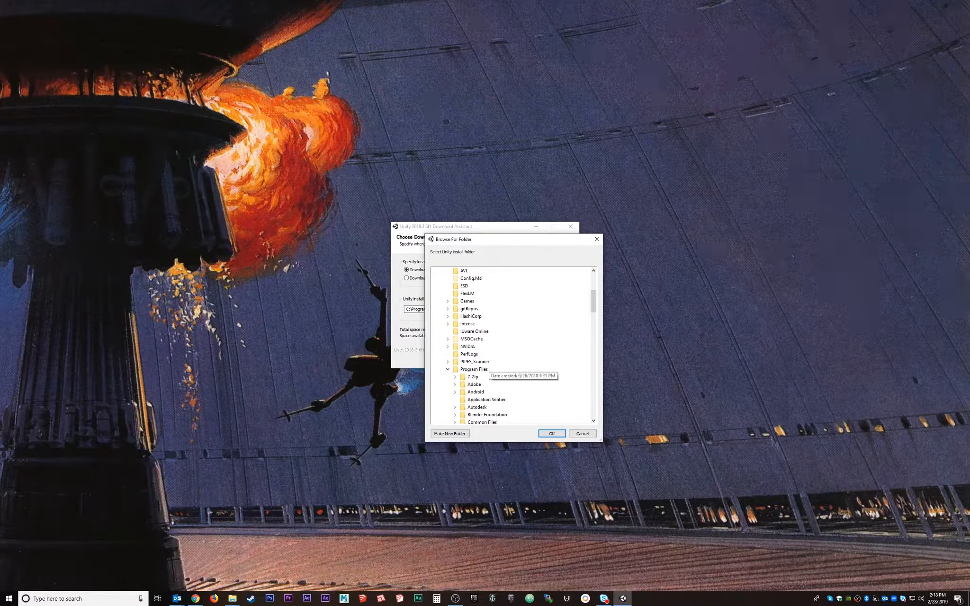
pyautogui.scroll(-5, 473, 355)
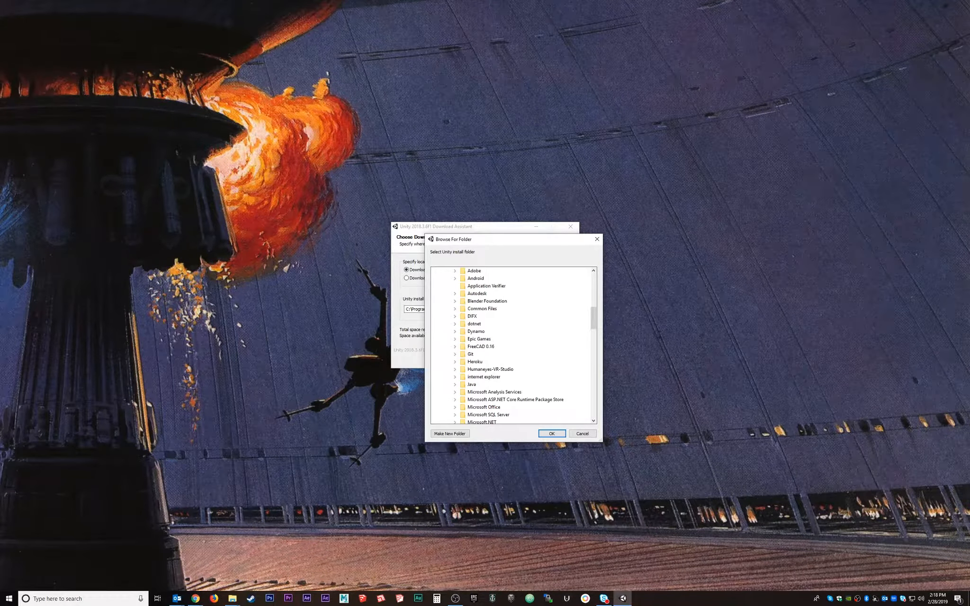
pyautogui.scroll(4, 474, 354)
pyautogui.click(474, 346)
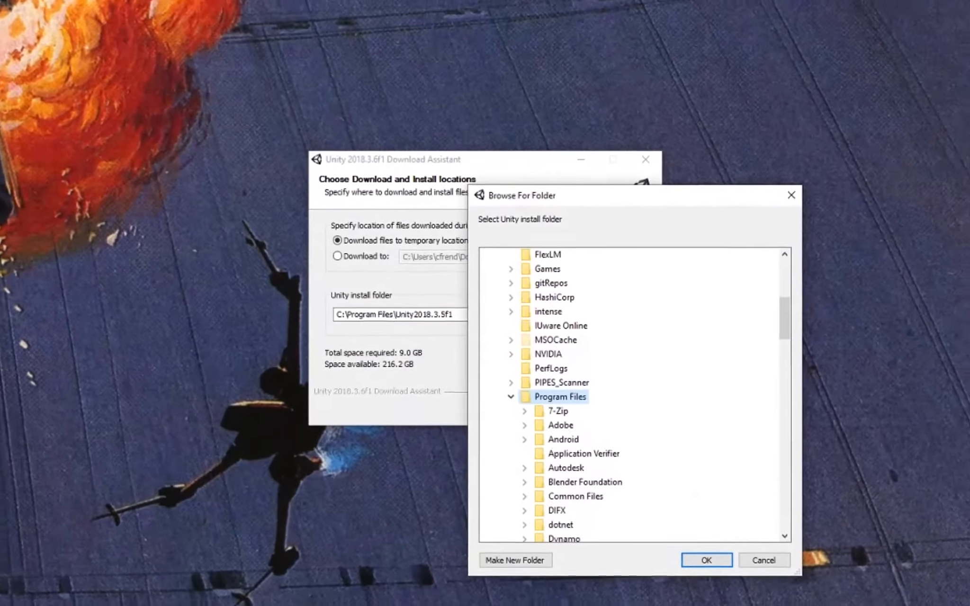
pyautogui.click(515, 560)
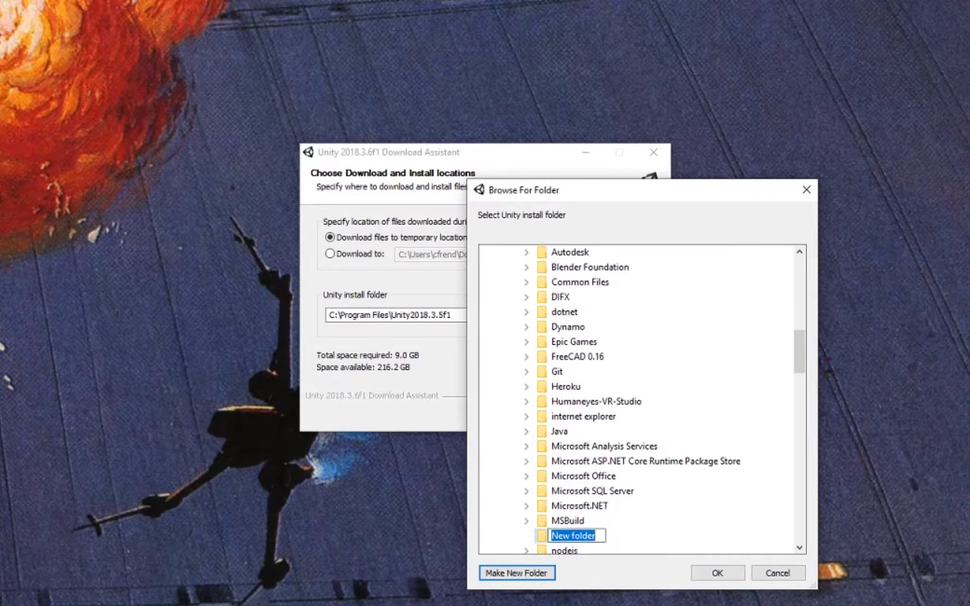
pyautogui.write('Unity')
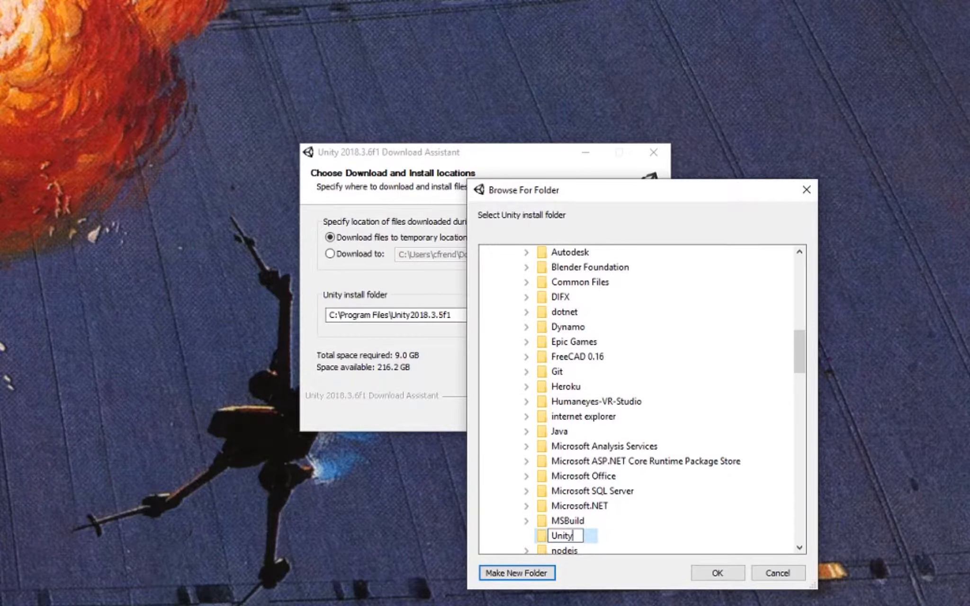
pyautogui.write('2018.3.6f1')
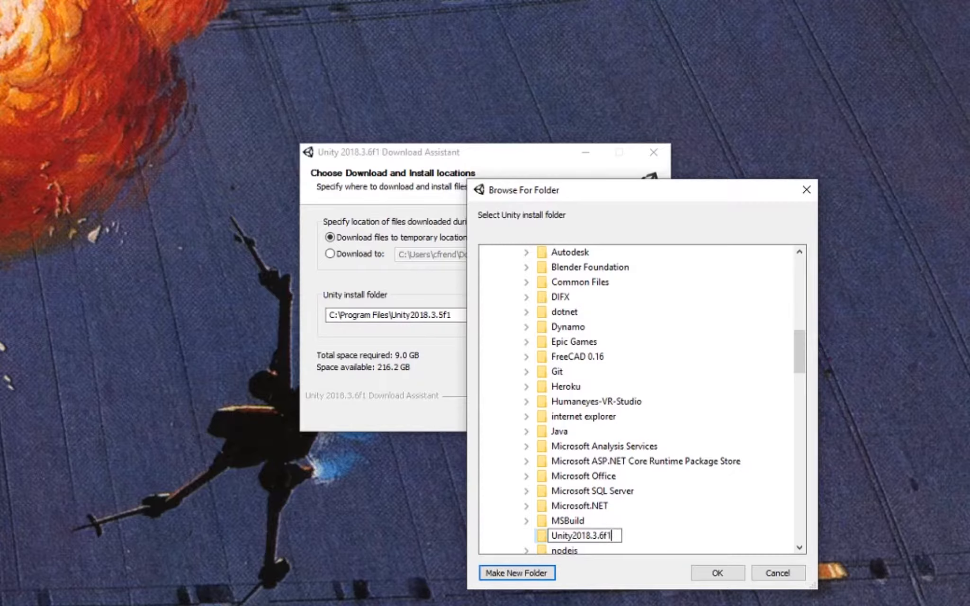
pyautogui.press('Escape')
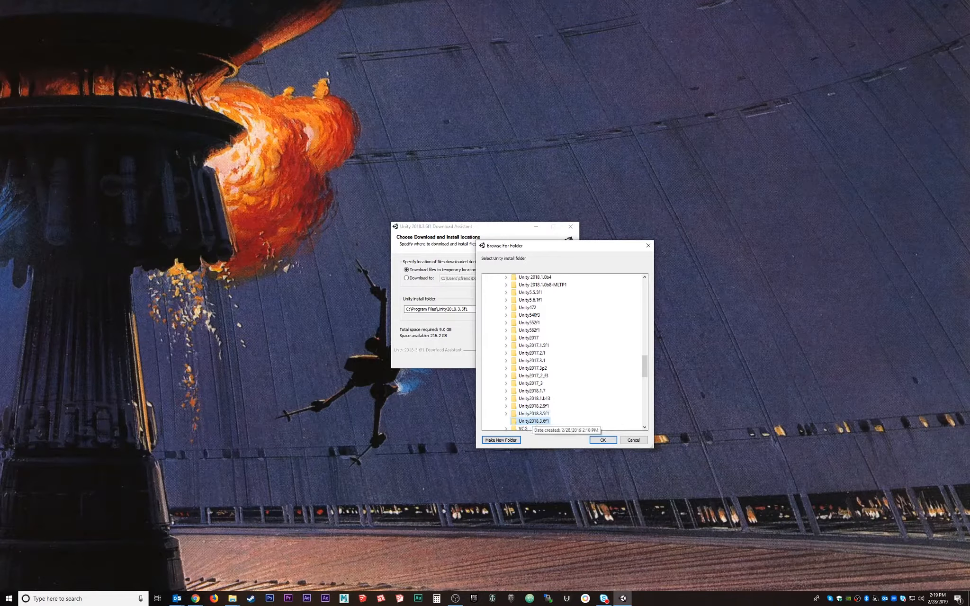
pyautogui.moveTo(529, 244); pyautogui.dragTo(571, 243)
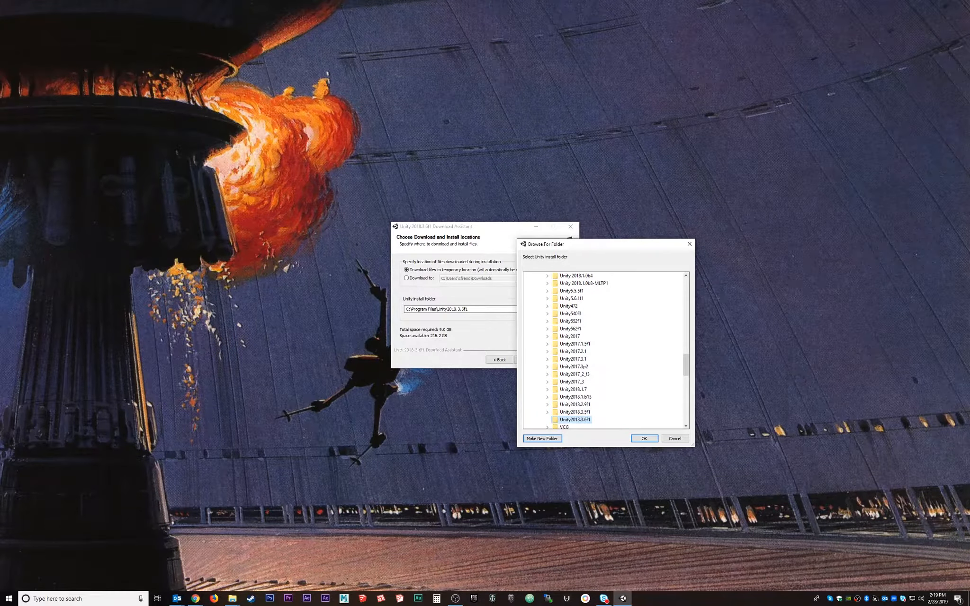
pyautogui.press('Return')
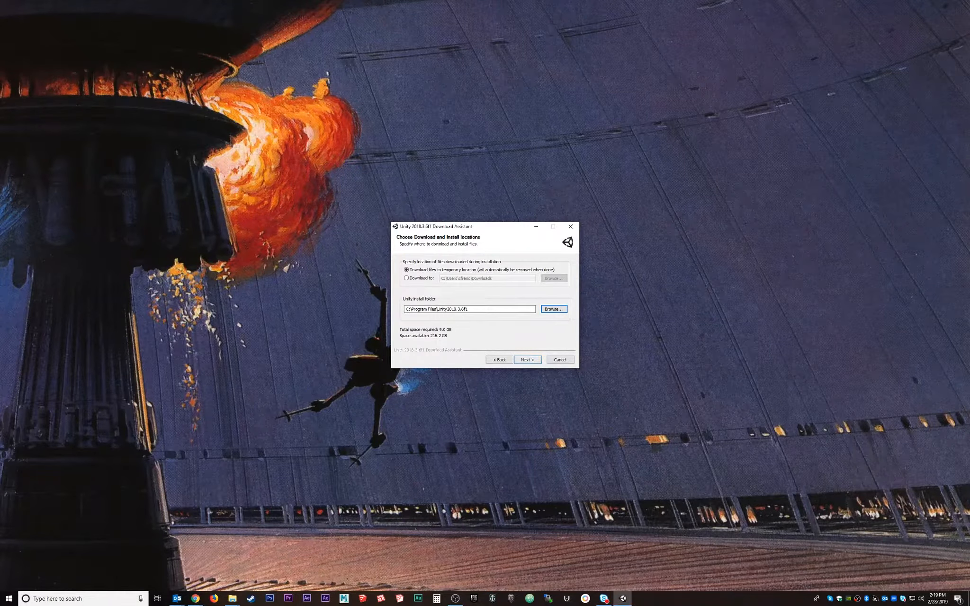
# Check the Unity2018.3.6f1 install path and start downloading and installing Unity.
pyautogui.click(469, 309)
pyautogui.moveTo(469, 310); pyautogui.dragTo(437, 309)
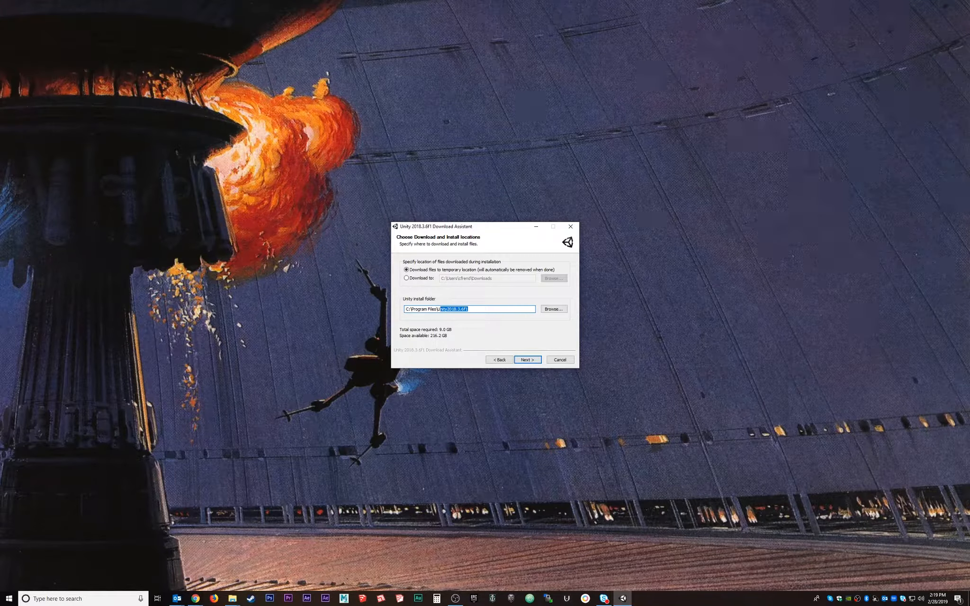
pyautogui.press('Return')
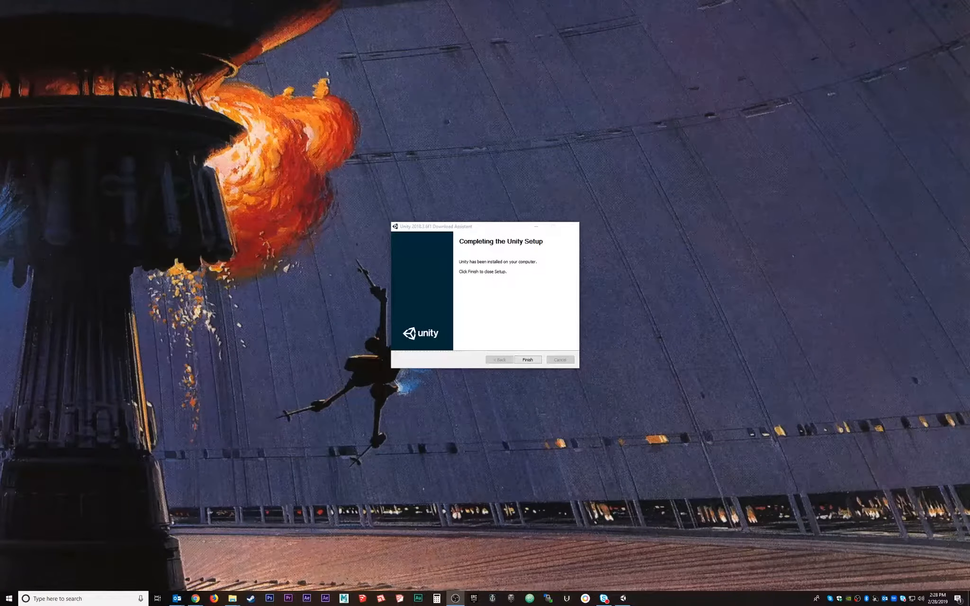
pyautogui.moveTo(458, 227); pyautogui.dragTo(455, 199)
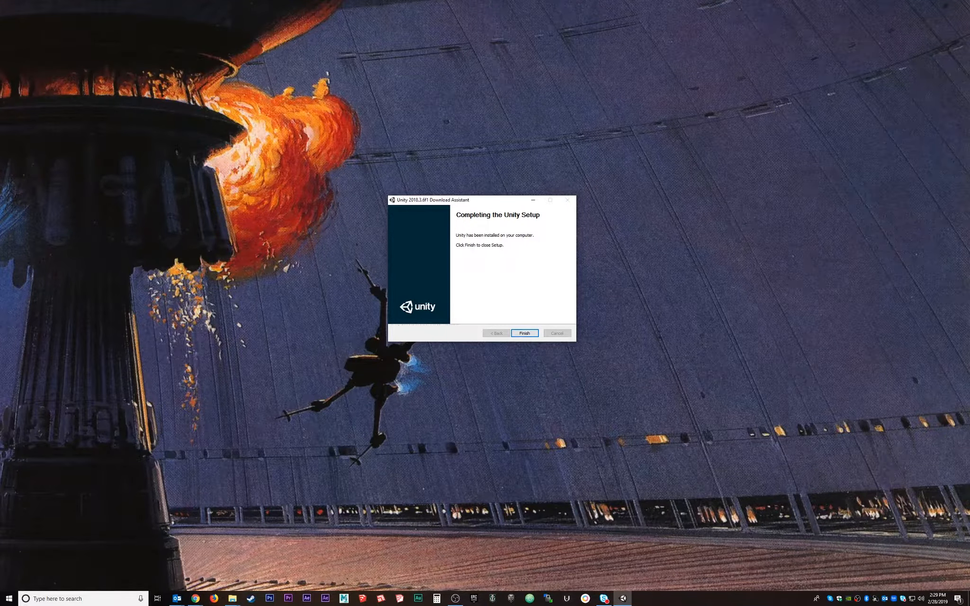
# Finish and close the Unity installer, then briefly open and dismiss the Start menu.
pyautogui.moveTo(471, 200); pyautogui.dragTo(455, 214)
pyautogui.click(508, 348)
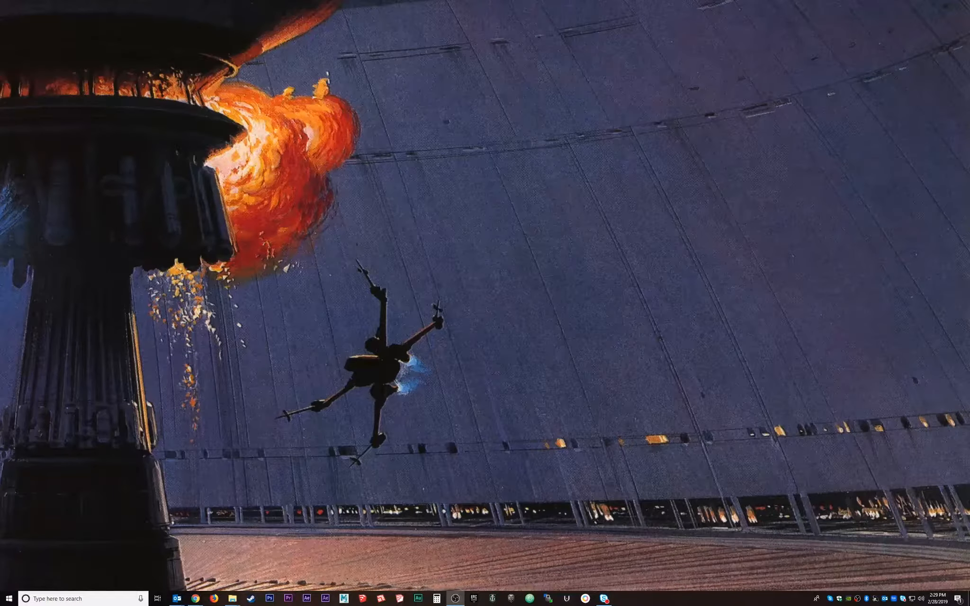
pyautogui.press('super')
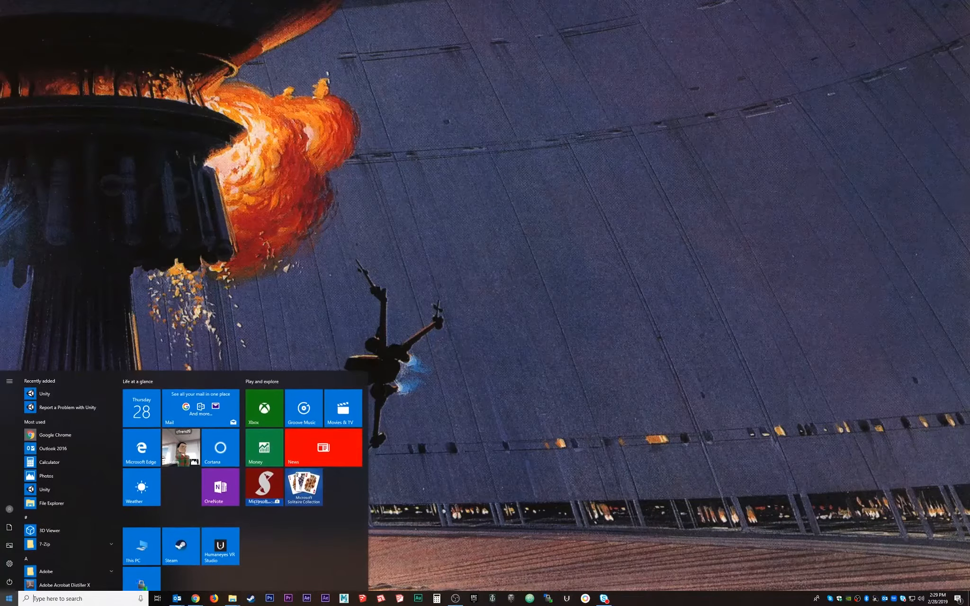
pyautogui.press('super')
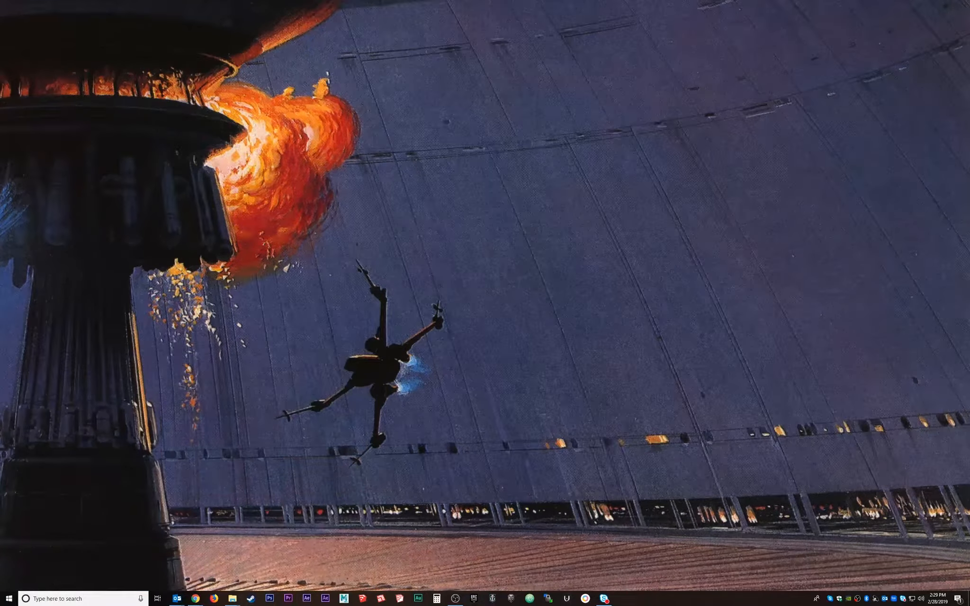
pyautogui.moveTo(232, 598)
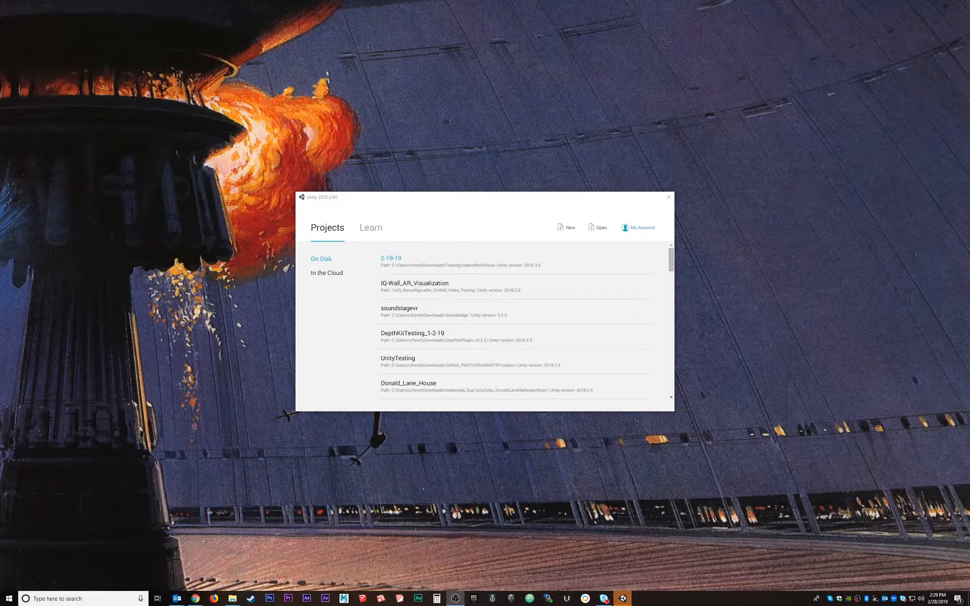
# Sign out of the current Unity account from the My Account menu.
pyautogui.click(638, 228)
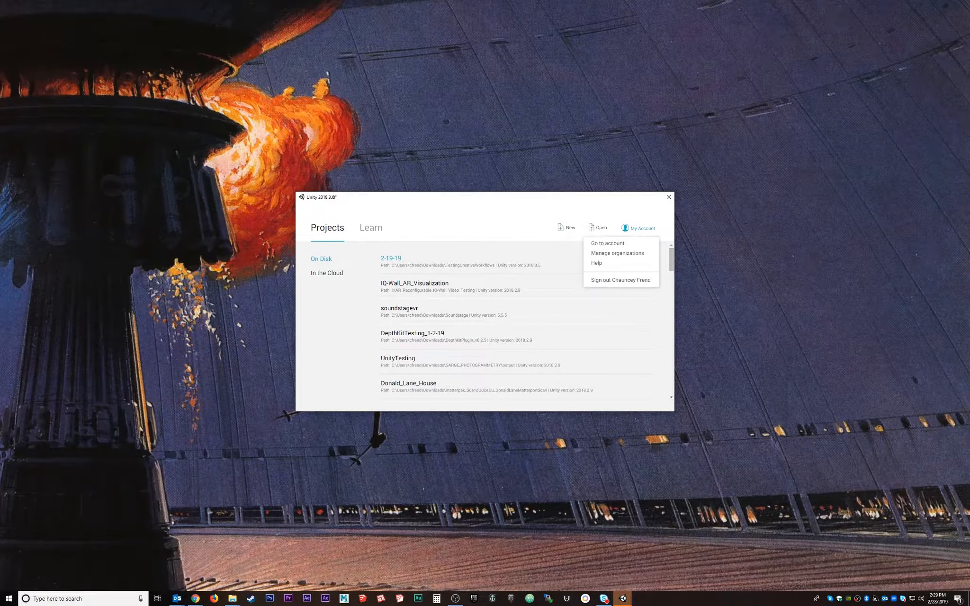
pyautogui.click(621, 281)
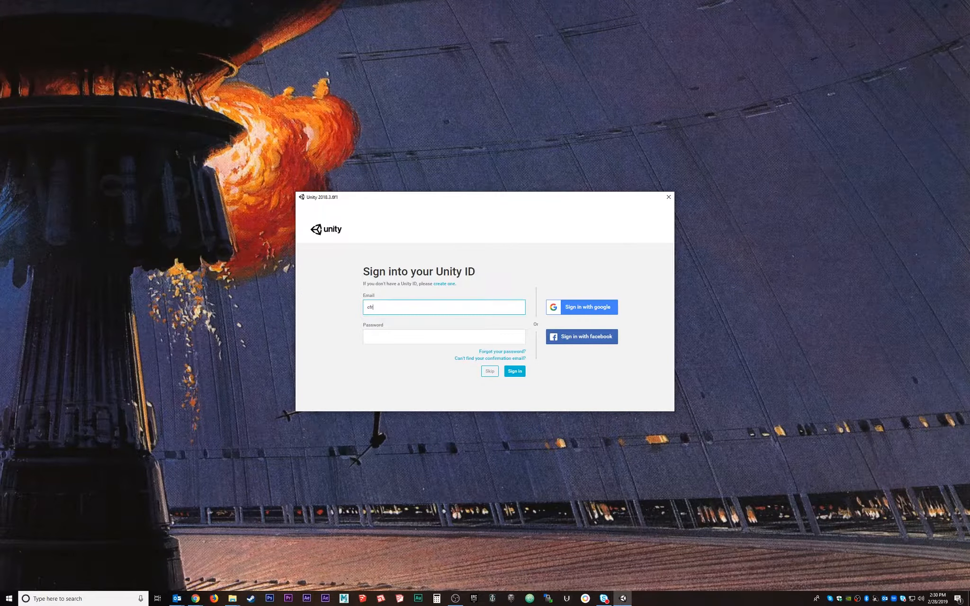
# Choose Sign in with Google and submit the account e-mail address.
pyautogui.click(582, 307)
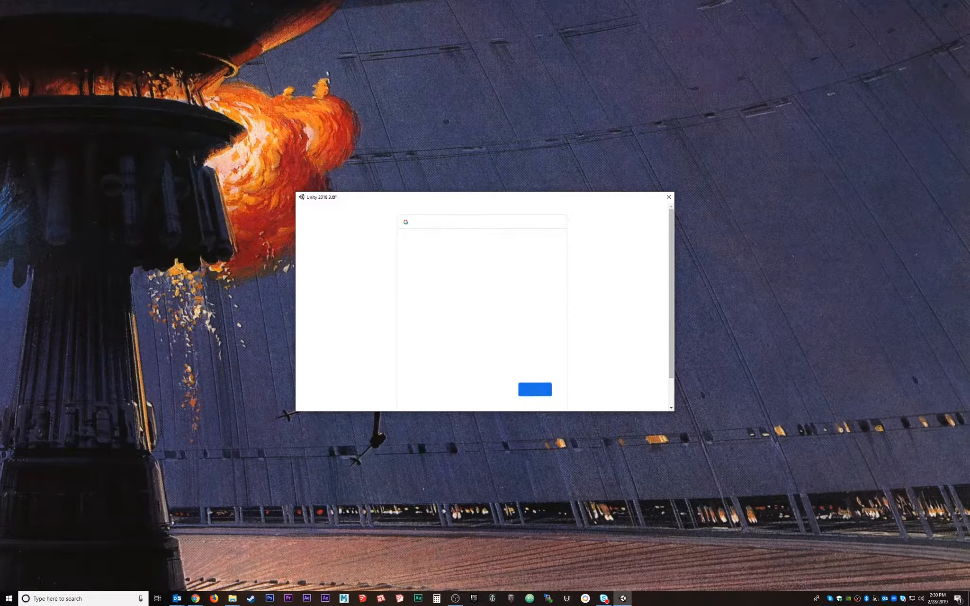
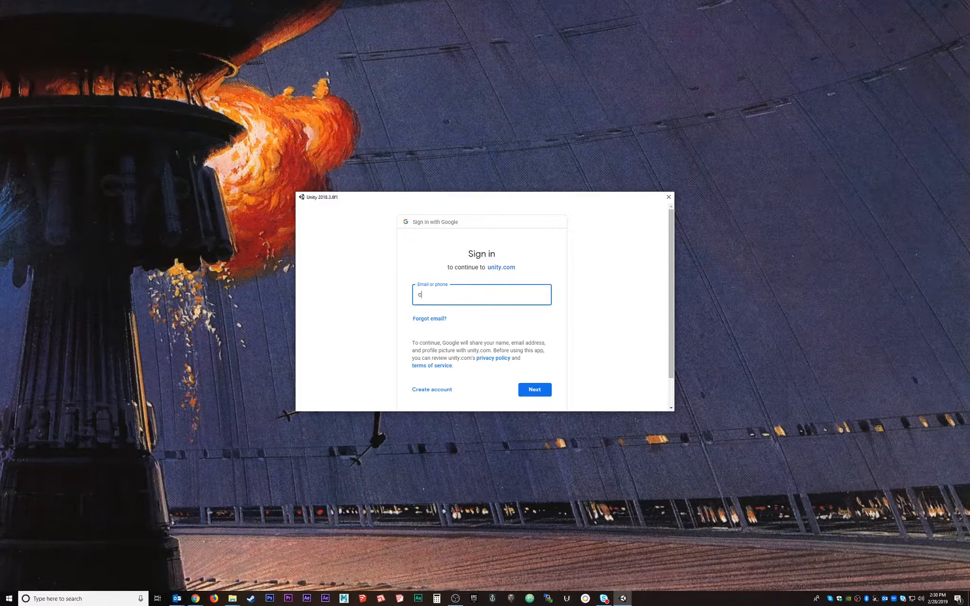
pyautogui.scroll(-1, 482, 307)
pyautogui.press('Return')
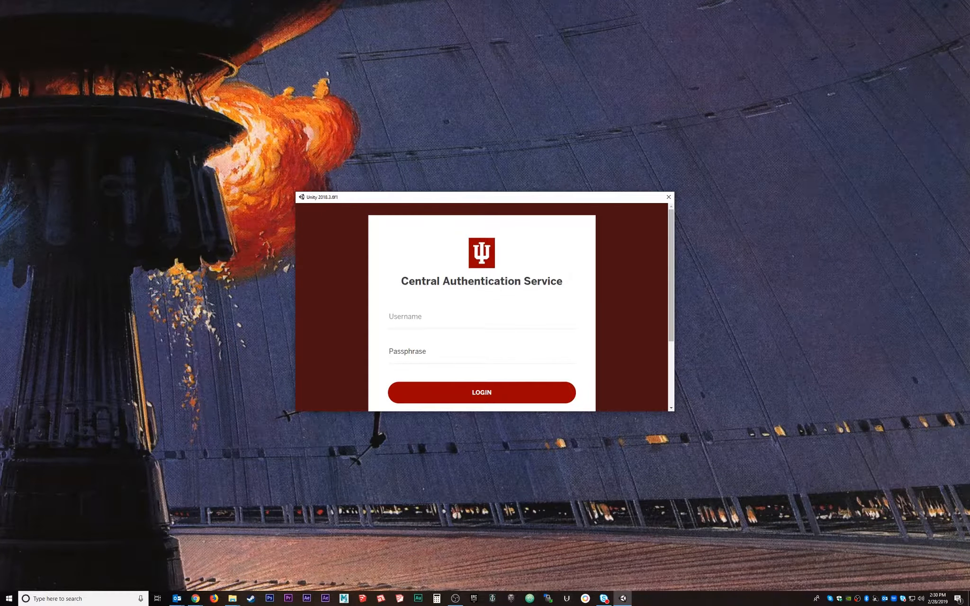
# Log in on the university CAS page with username and passphrase, approving via Duo push.
pyautogui.press('Tab')
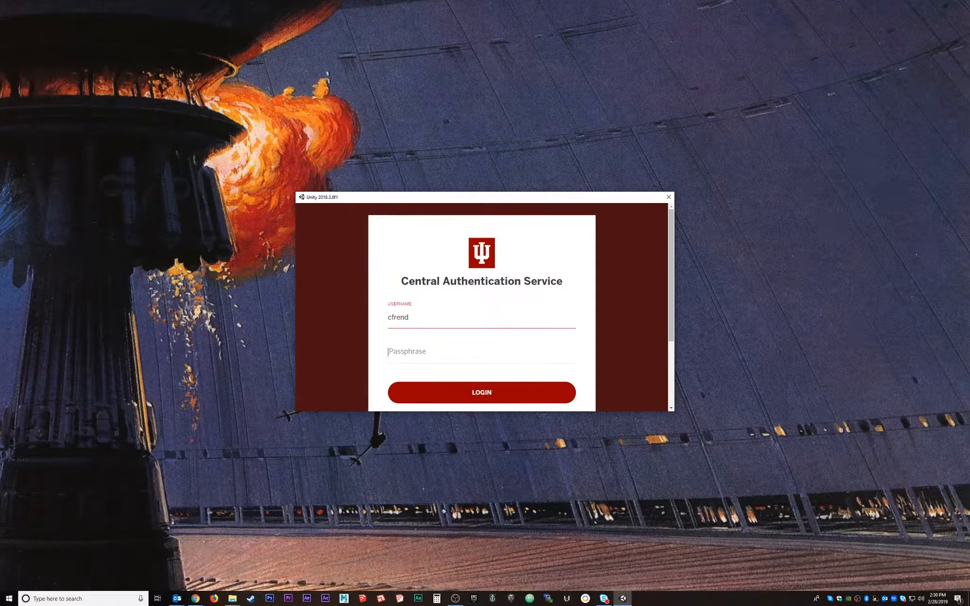
pyautogui.write('*********')
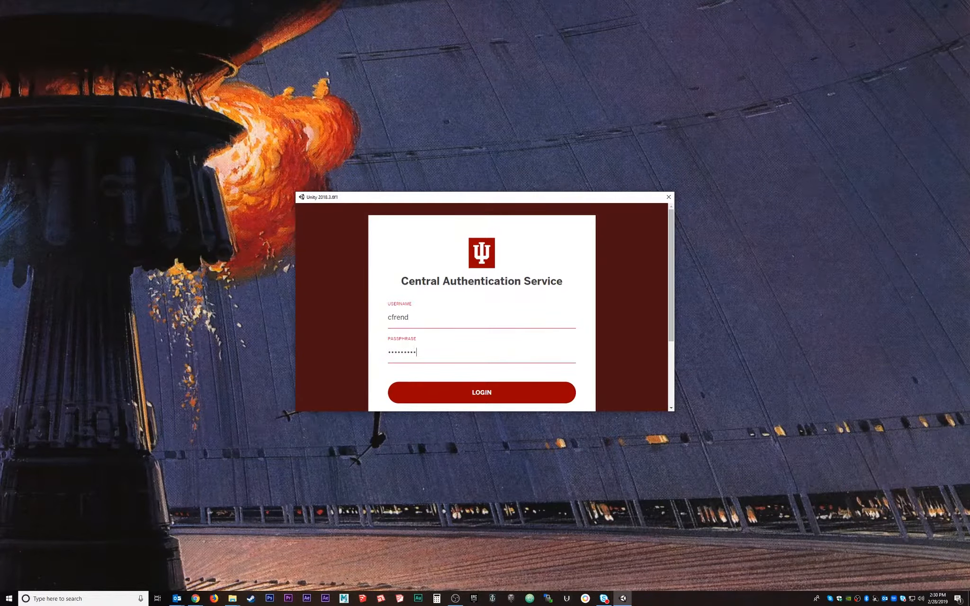
pyautogui.write('***************')
pyautogui.press('Return')
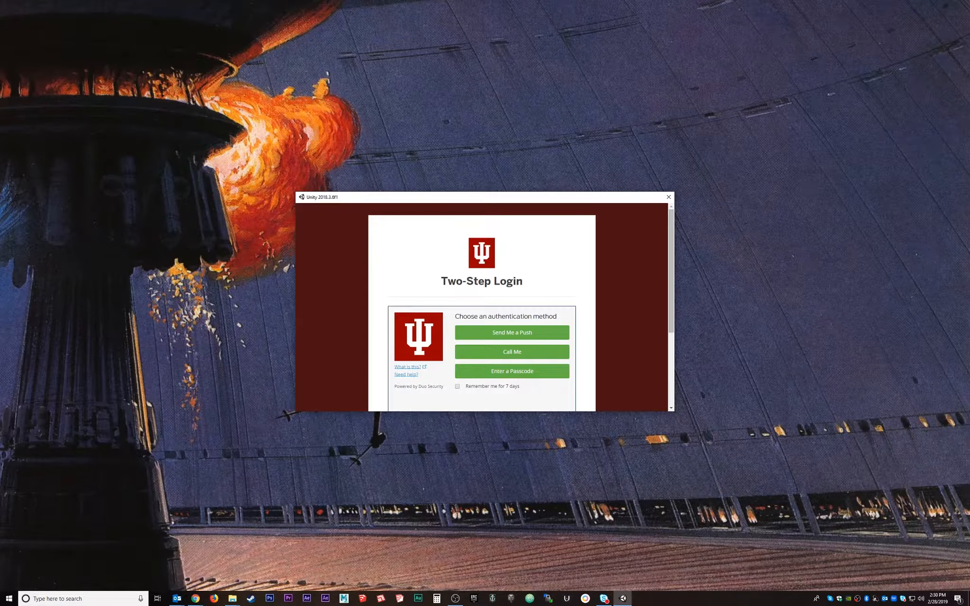
pyautogui.click(512, 333)
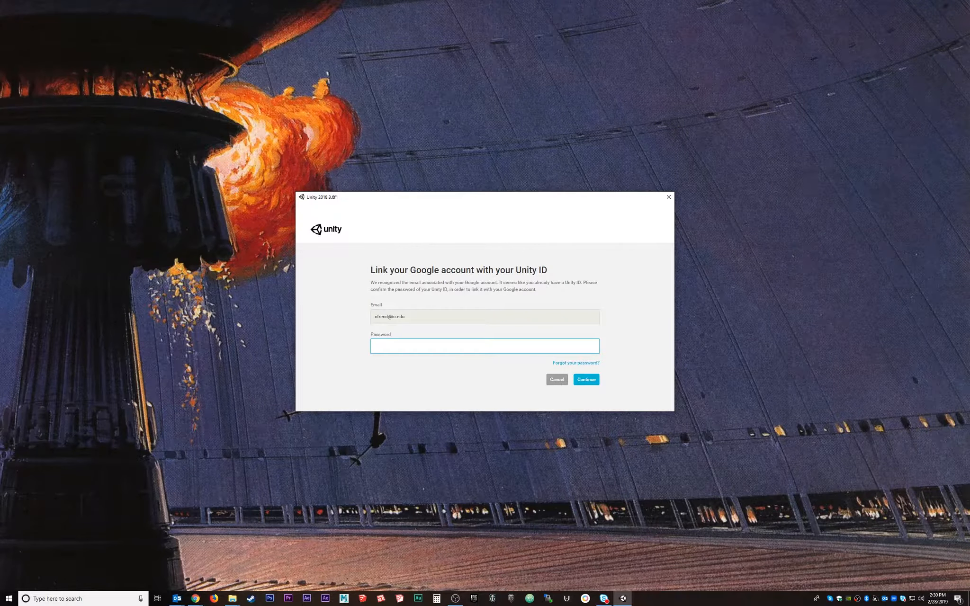
# Skip Google linking and sign into the Unity ID with the account e-mail and password.
pyautogui.click(557, 379)
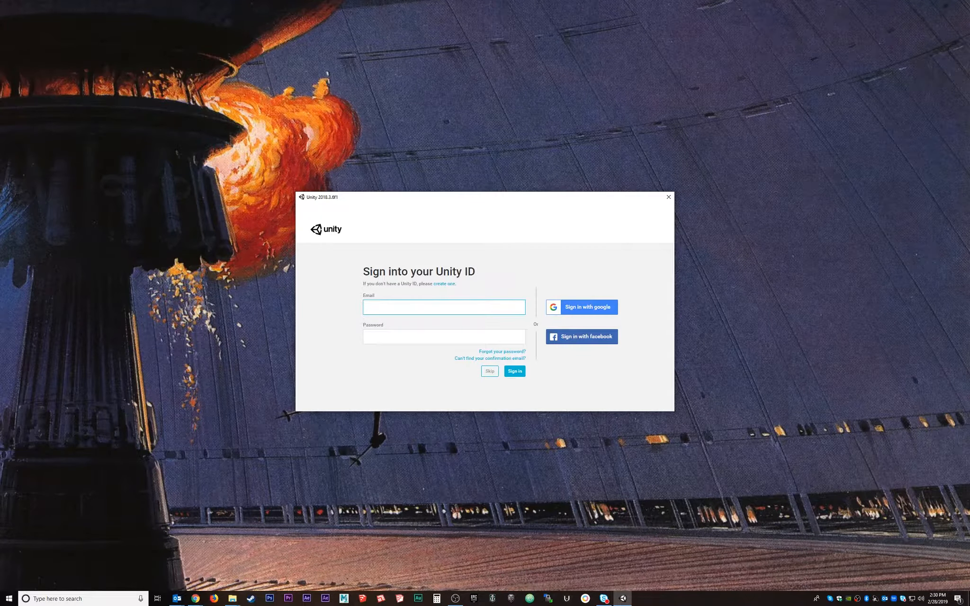
pyautogui.press('Tab')
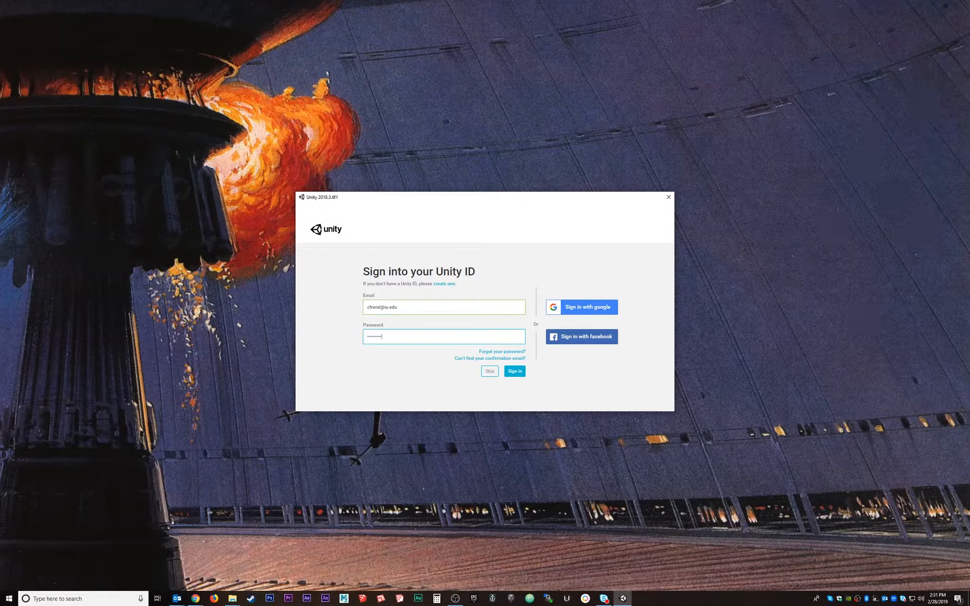
pyautogui.press('Return')
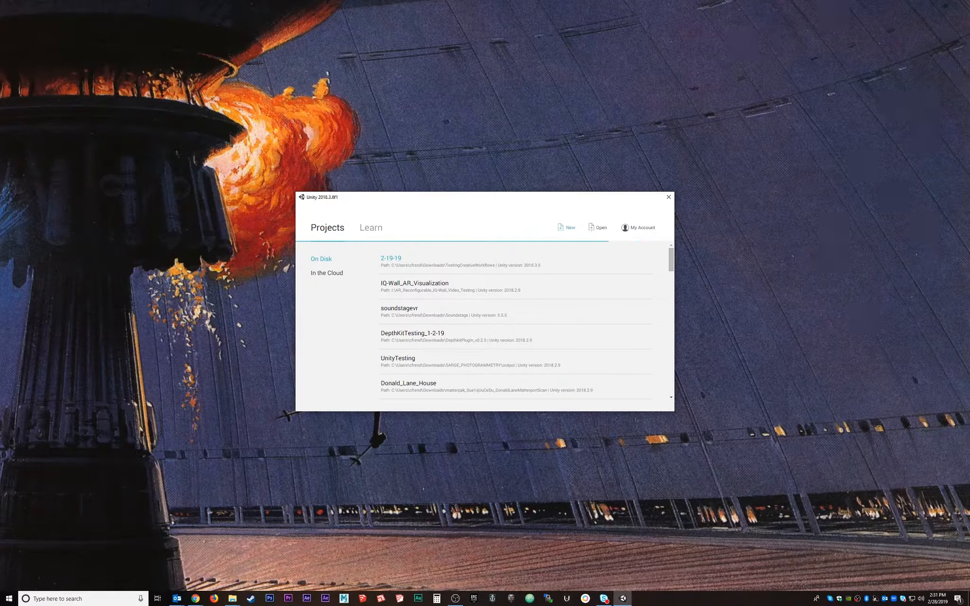
# Start a new project and set its location to the Downloads folder.
pyautogui.click(566, 228)
pyautogui.click(486, 311)
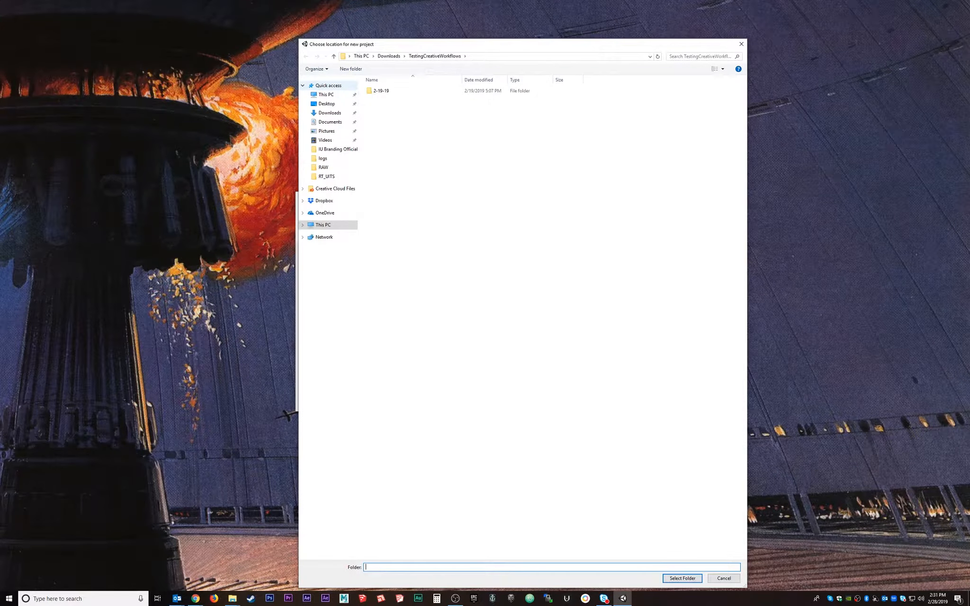
pyautogui.click(329, 113)
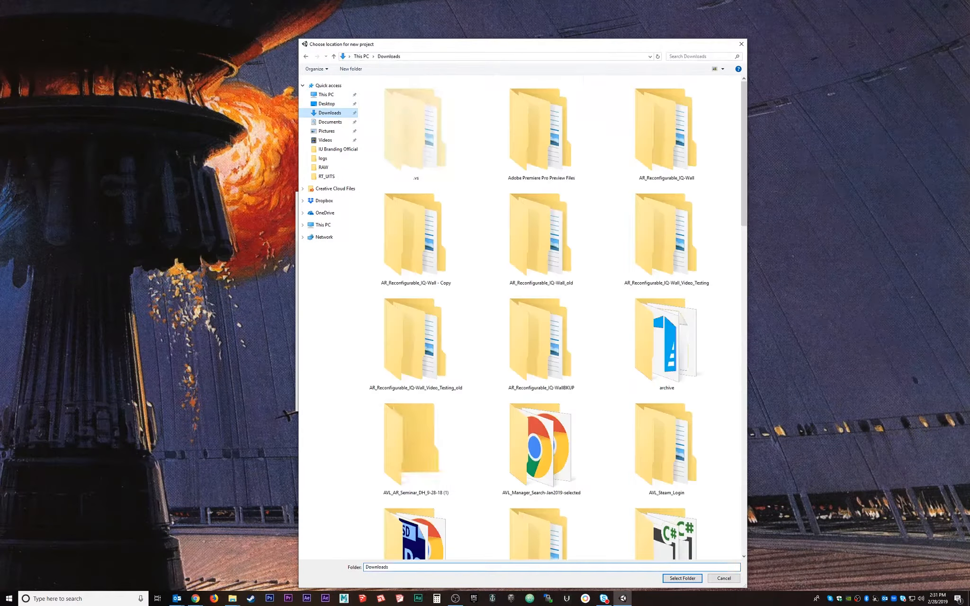
pyautogui.click(682, 578)
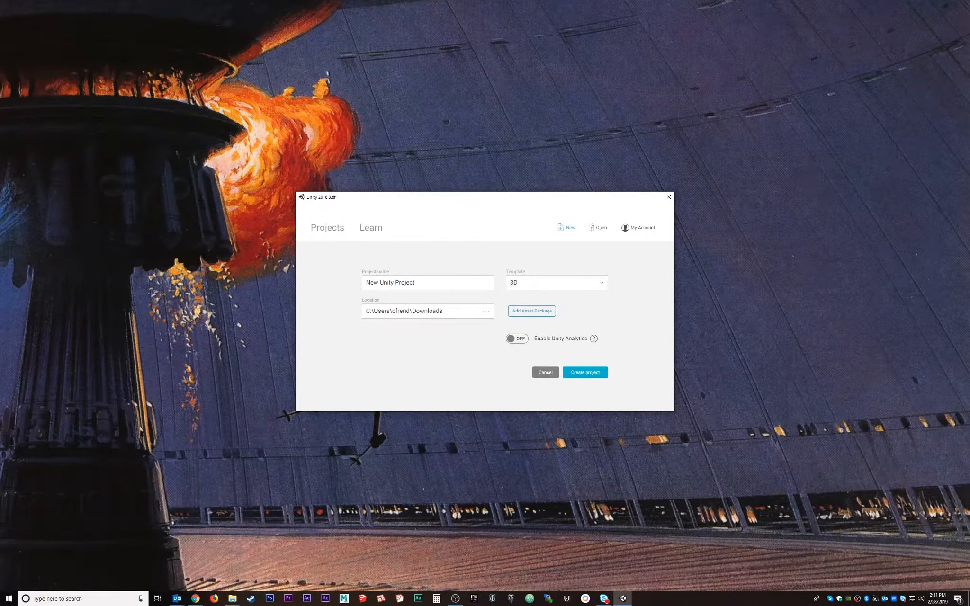
# Add no asset packages and name the project 'UnityIntroduction-Terrain'.
pyautogui.click(532, 311)
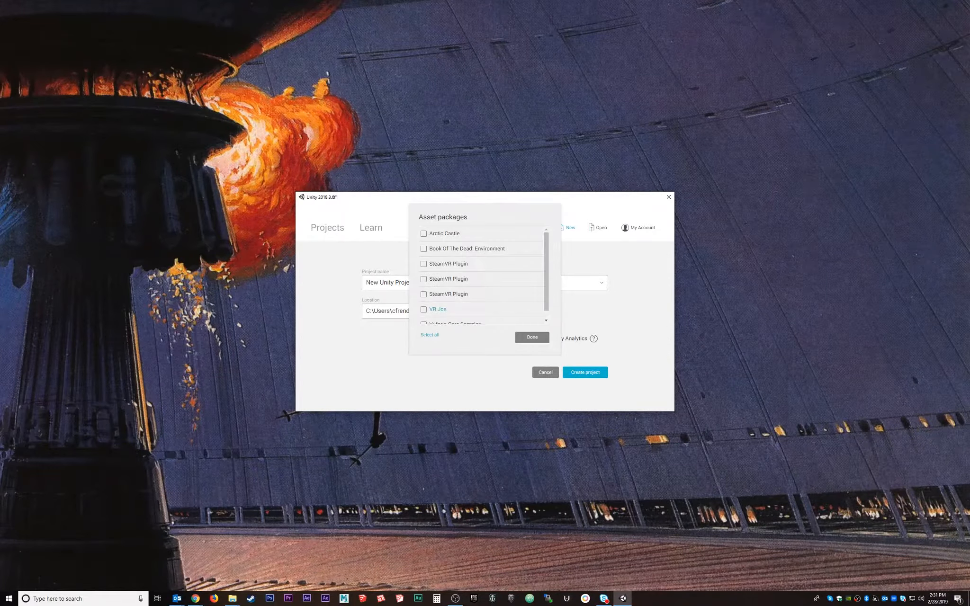
pyautogui.scroll(-2, 485, 255)
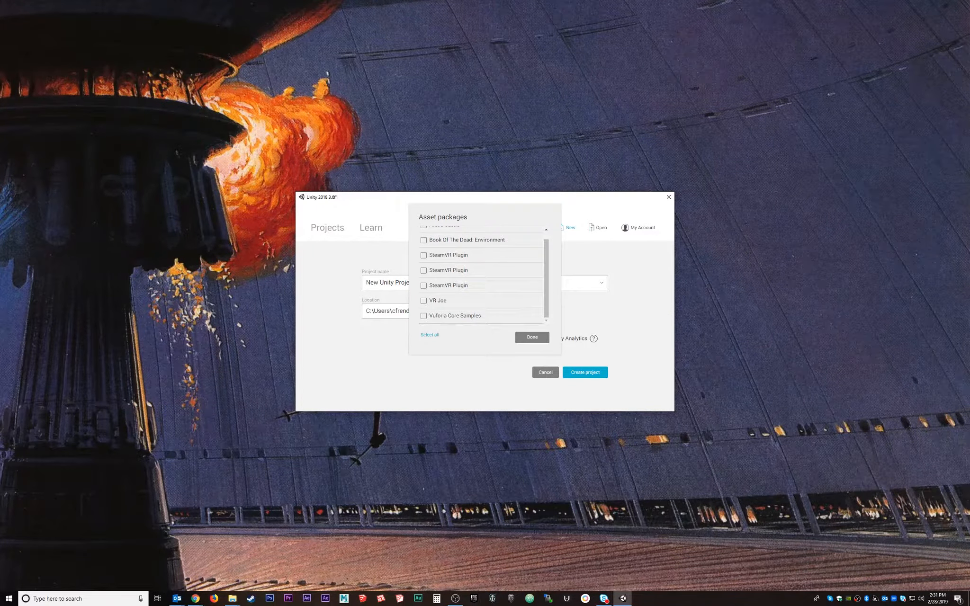
pyautogui.click(532, 338)
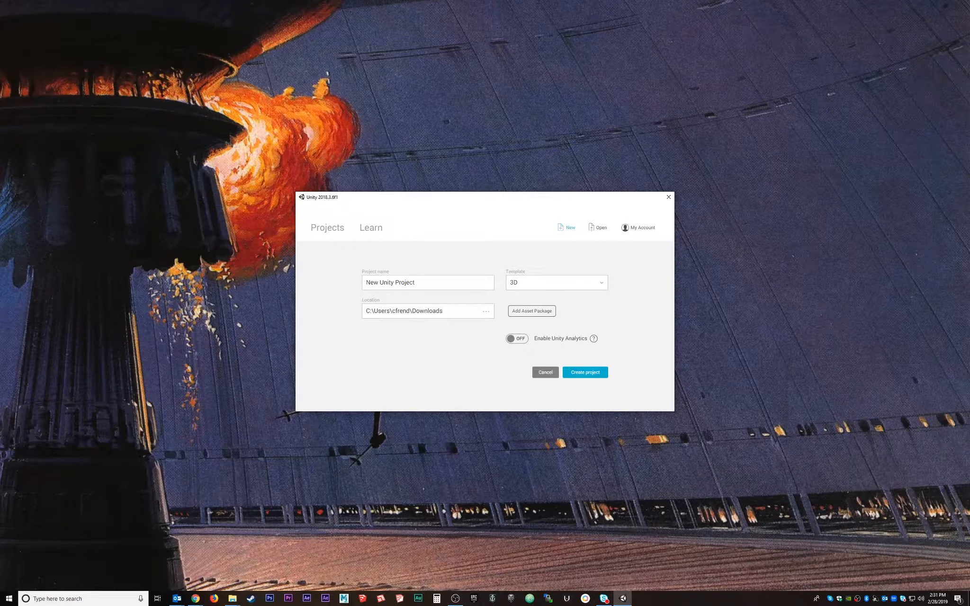
pyautogui.moveTo(419, 282); pyautogui.dragTo(363, 282)
pyautogui.write('Un')
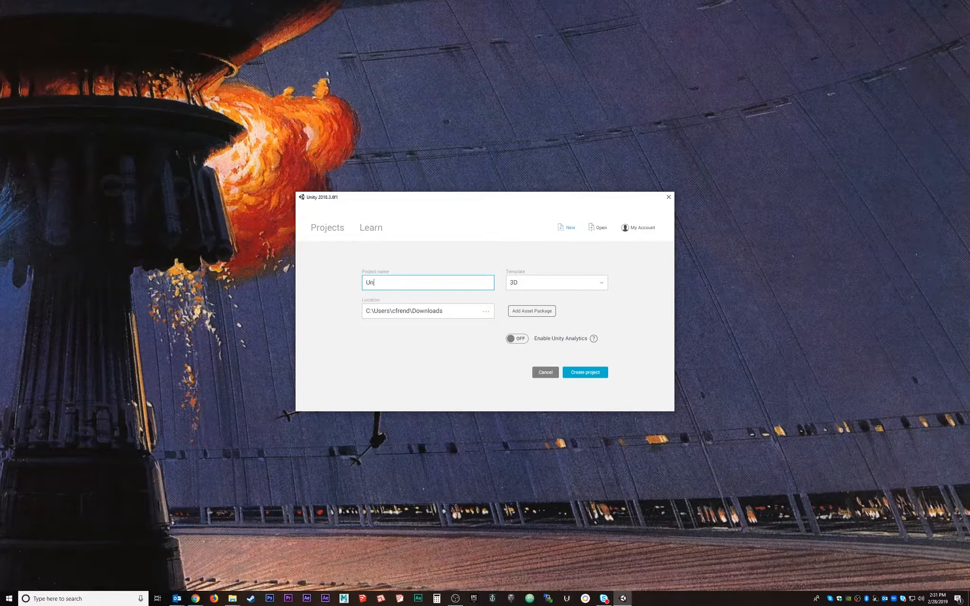
pyautogui.write('ityIntroduction-Terrain')
# Set the project location to Downloads\VR-TUTORIALS-Spring2019 and create the UnityIntroduction-Terrain project.
pyautogui.click(485, 311)
pyautogui.click(388, 54)
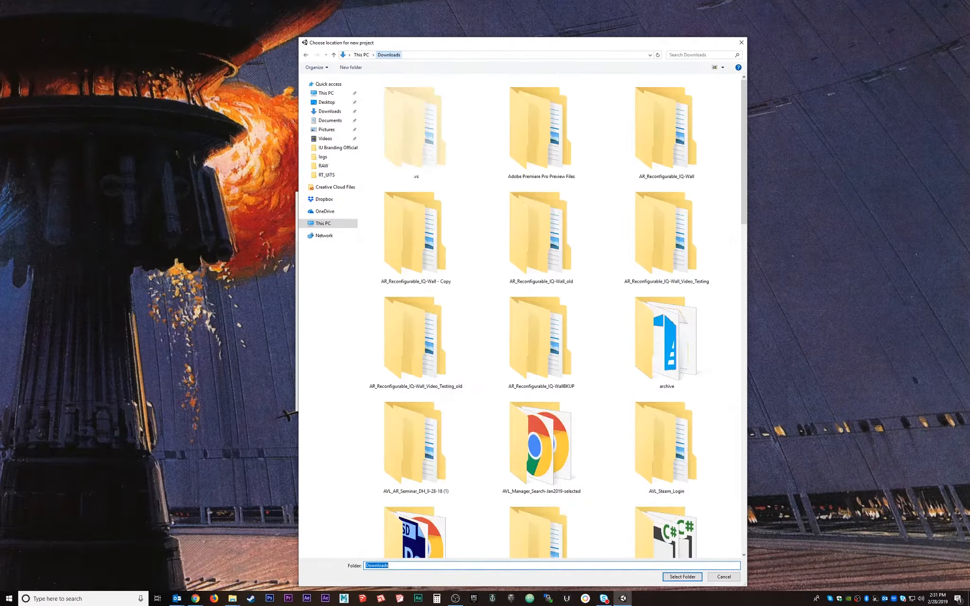
pyautogui.click(541, 130)
pyautogui.press('v')
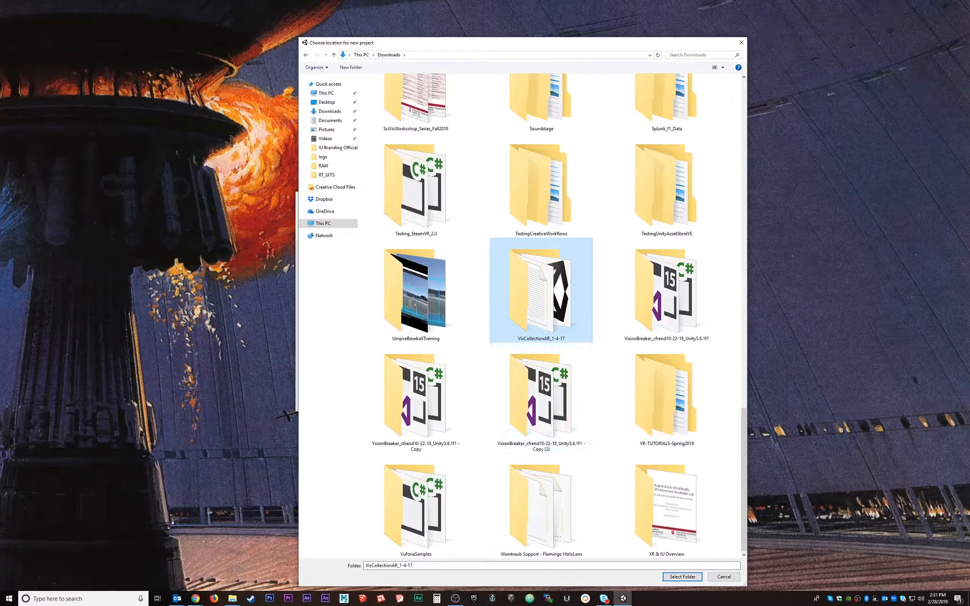
pyautogui.doubleClick(666, 398)
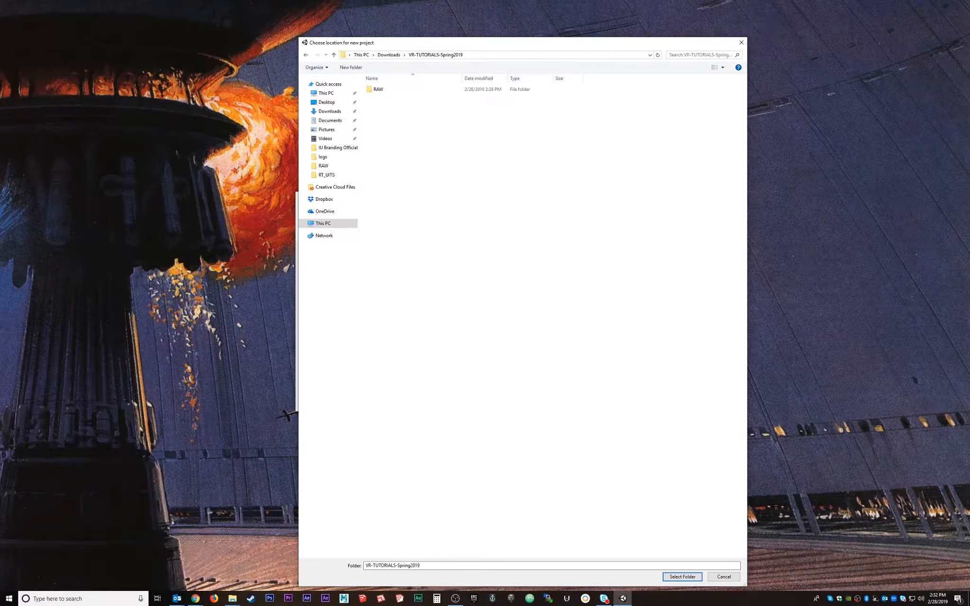
pyautogui.click(682, 577)
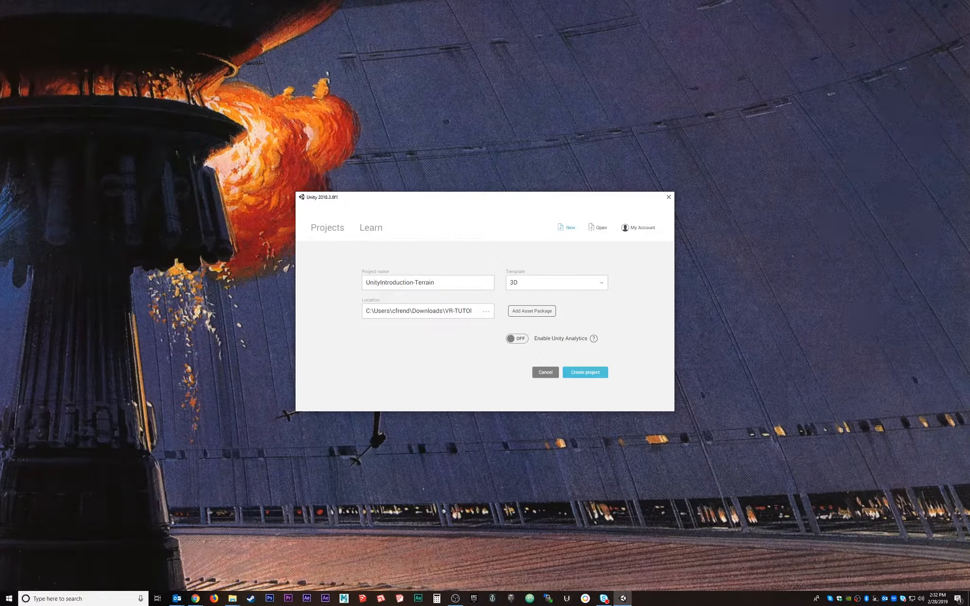
pyautogui.click(585, 372)
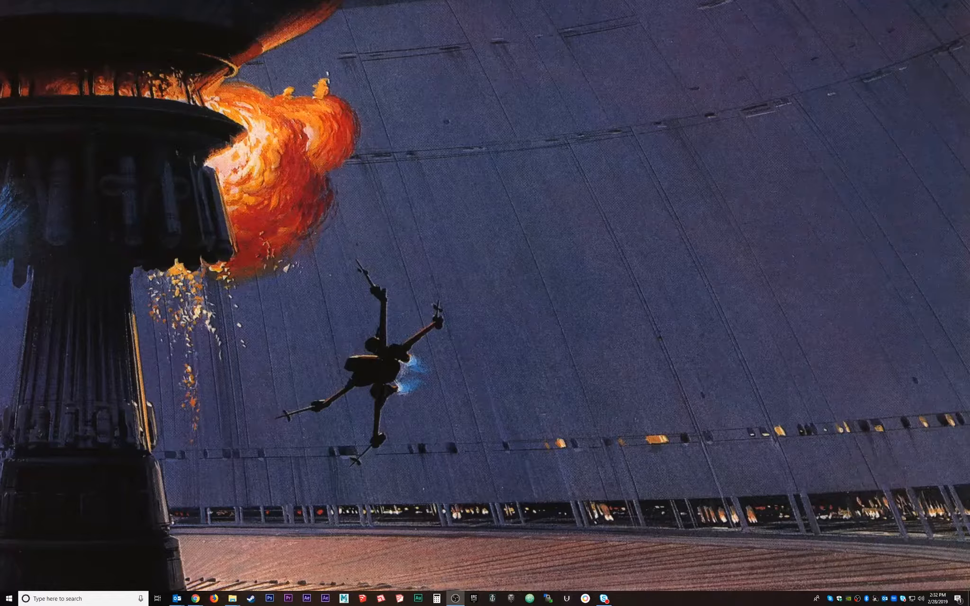
# In File Explorer, go to Downloads > VR-TUTORIALS-Spring2019 and open the UnityIntroduction-Terrain folder.
pyautogui.click(232, 598)
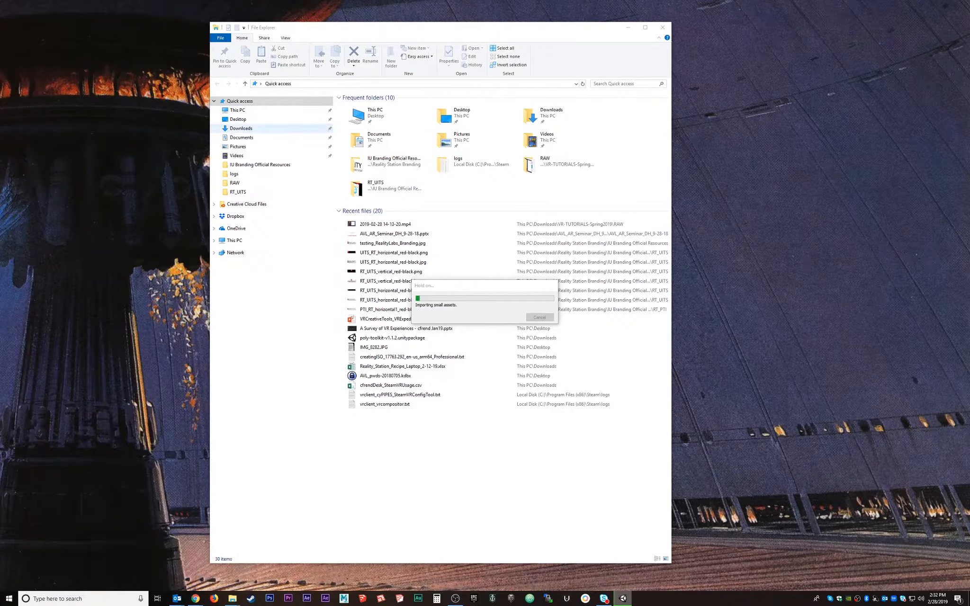
pyautogui.click(241, 128)
pyautogui.click(374, 321)
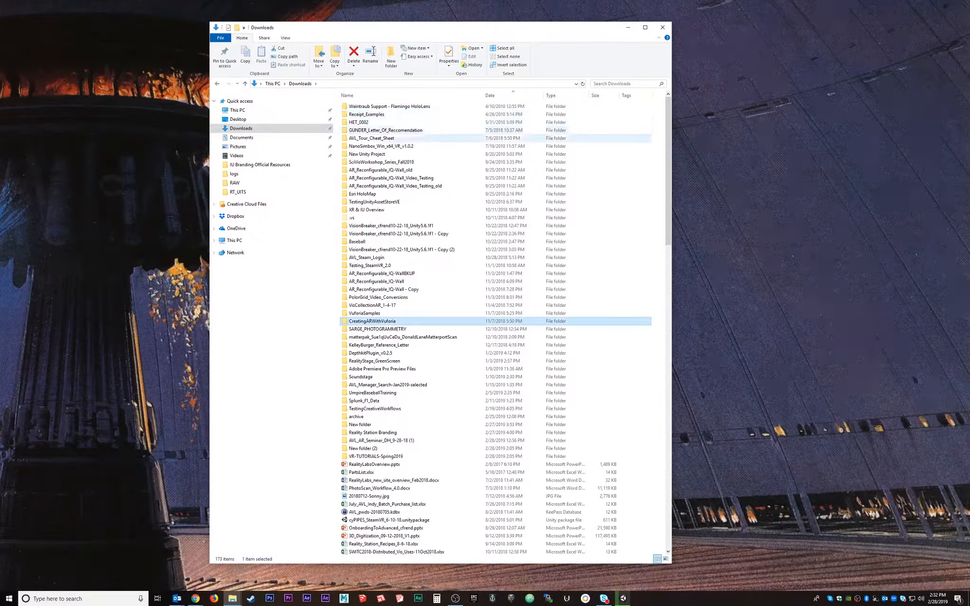
pyautogui.doubleClick(375, 456)
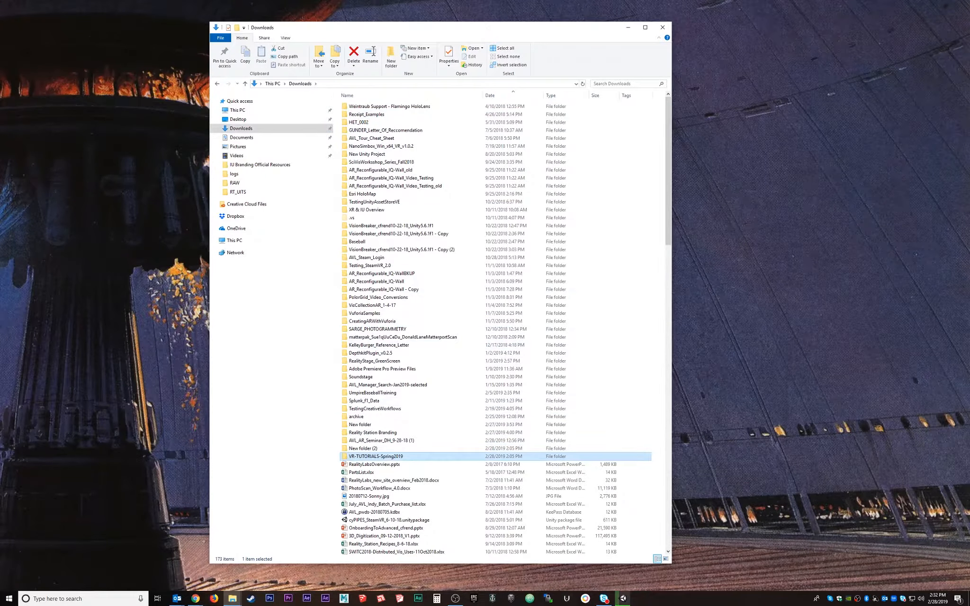
pyautogui.click(375, 114)
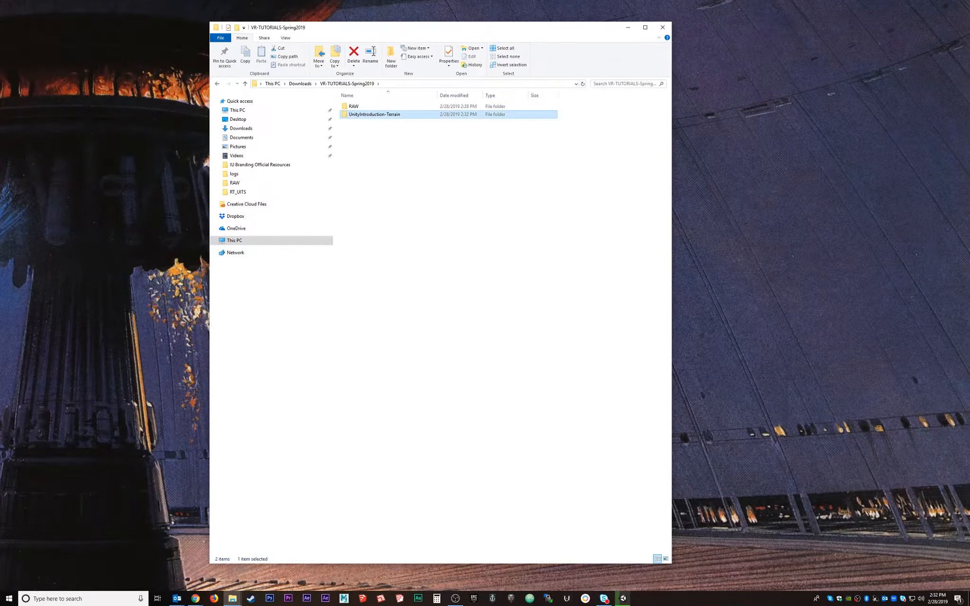
pyautogui.keyDown('ctrl'); pyautogui.scroll(12, 449, 199); pyautogui.keyUp('ctrl')
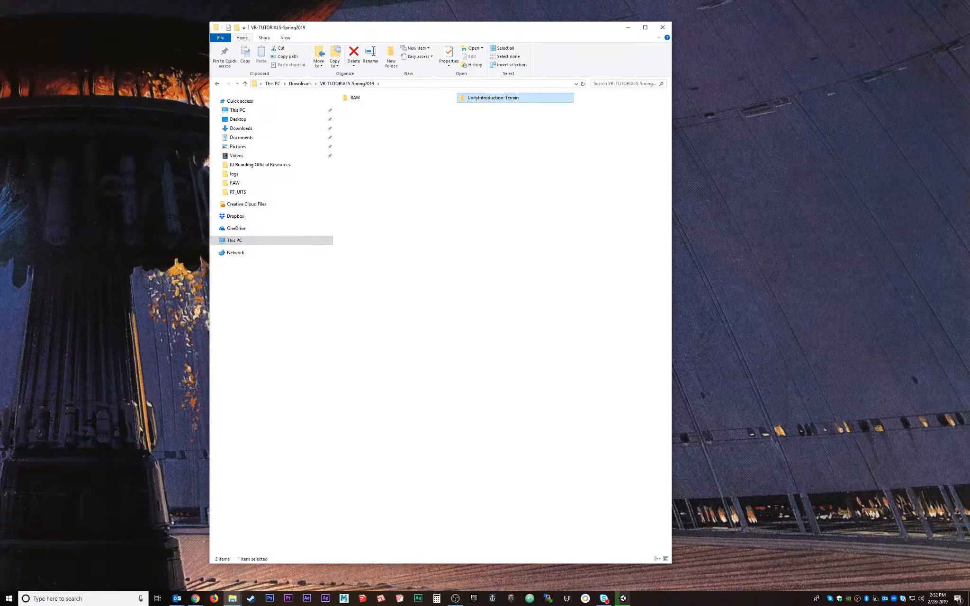
pyautogui.keyDown('ctrl'); pyautogui.scroll(1, 455, 147); pyautogui.keyUp('ctrl')
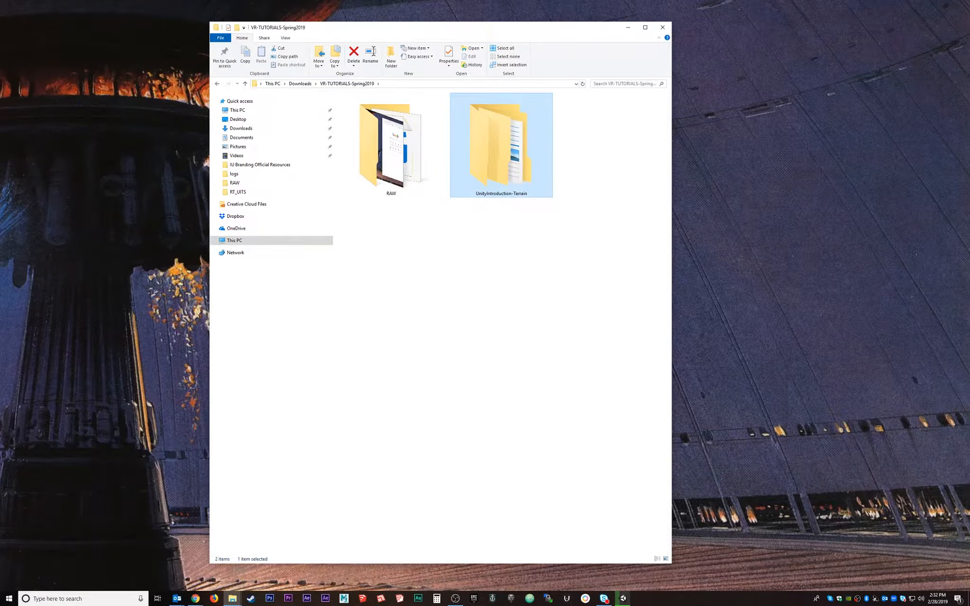
pyautogui.doubleClick(497, 138)
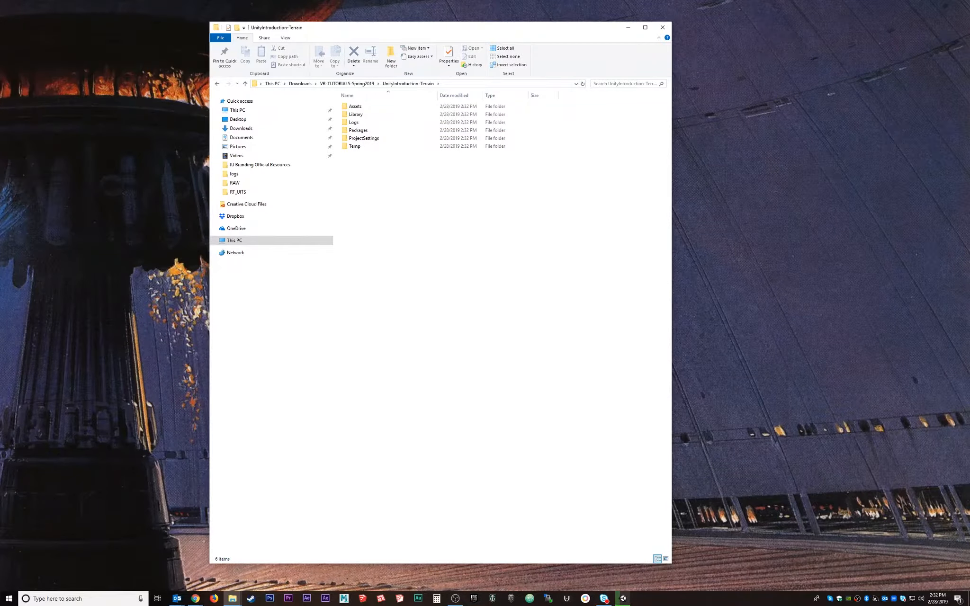
# Inspect the six project folders and Assets, then return up to VR-TUTORIALS-Spring2019.
pyautogui.moveTo(373, 183); pyautogui.dragTo(357, 99)
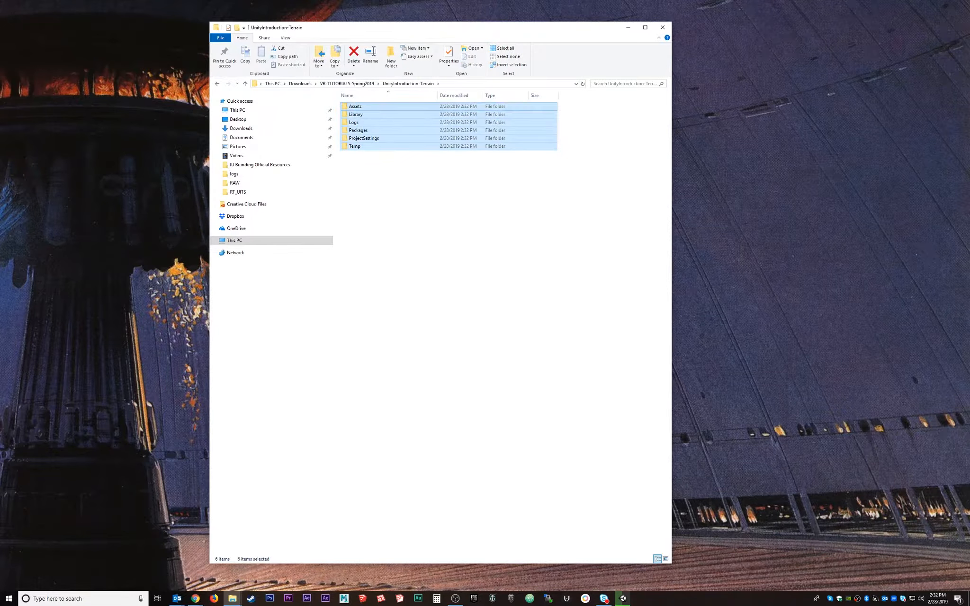
pyautogui.click(398, 194)
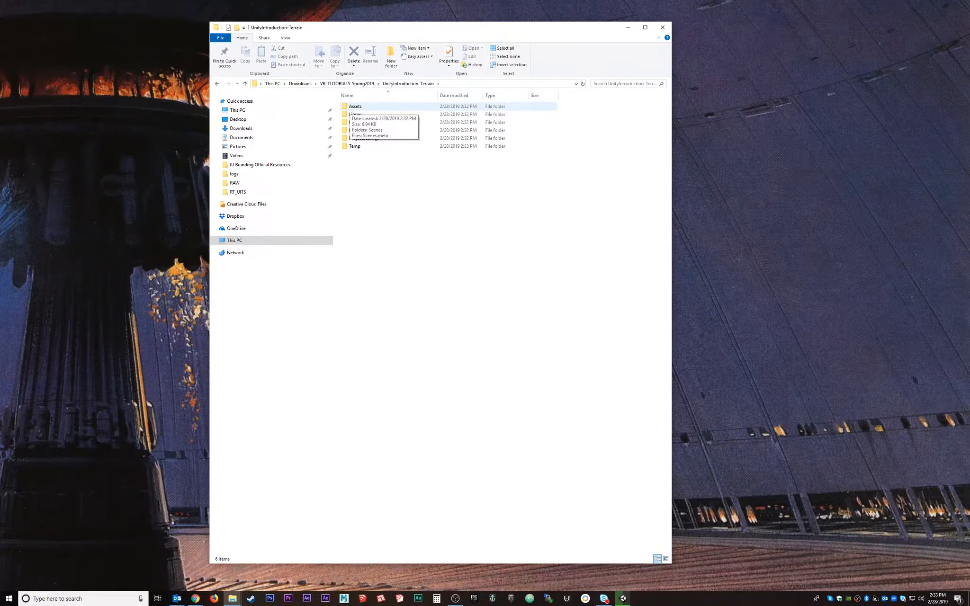
pyautogui.doubleClick(356, 106)
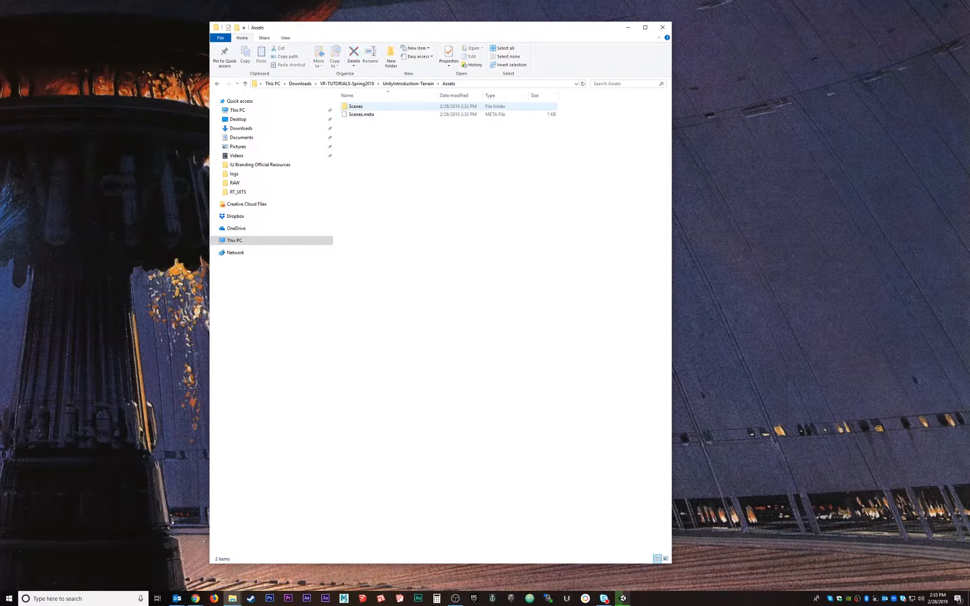
pyautogui.click(408, 84)
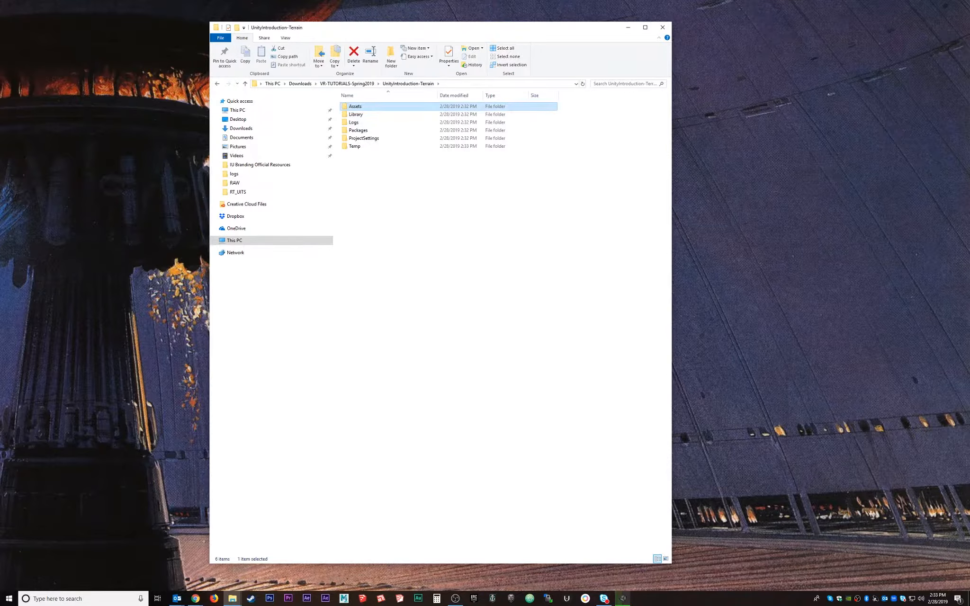
pyautogui.moveTo(365, 169); pyautogui.dragTo(353, 107)
pyautogui.click(379, 180)
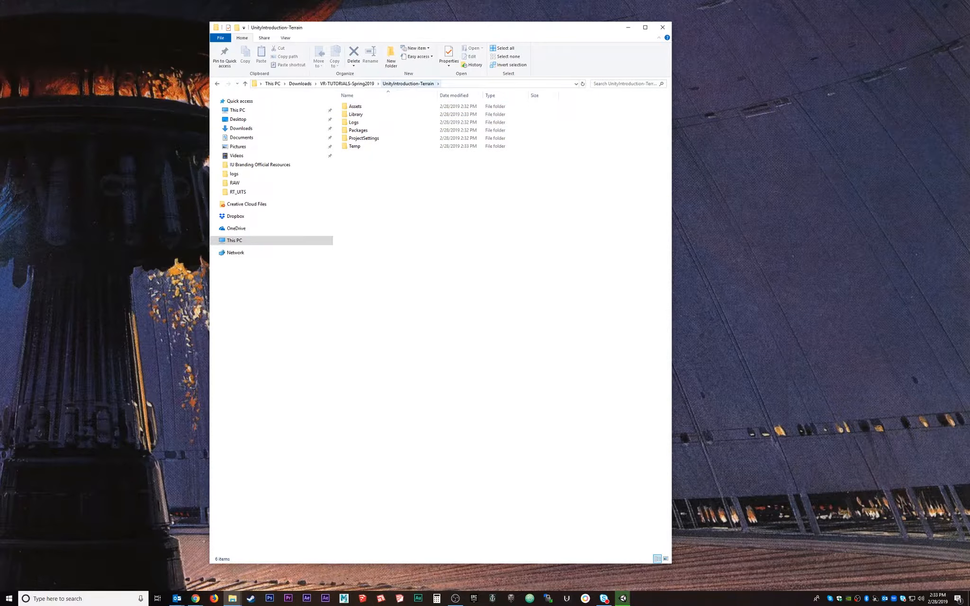
pyautogui.click(346, 83)
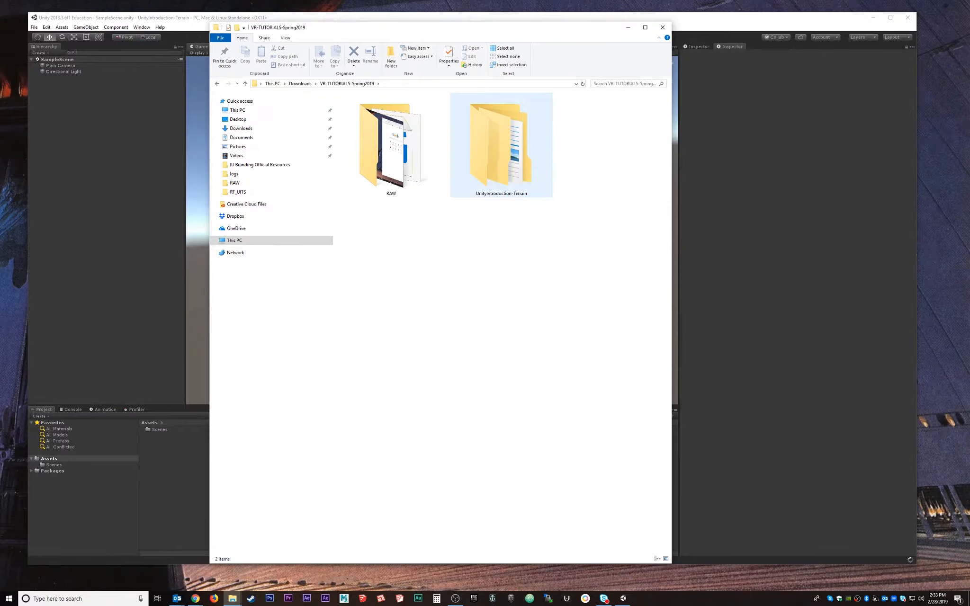
# Browse UnityIntroduction-Terrain > Assets > Scenes to find SampleScene.unity, then return to the project folder.
pyautogui.doubleClick(509, 144)
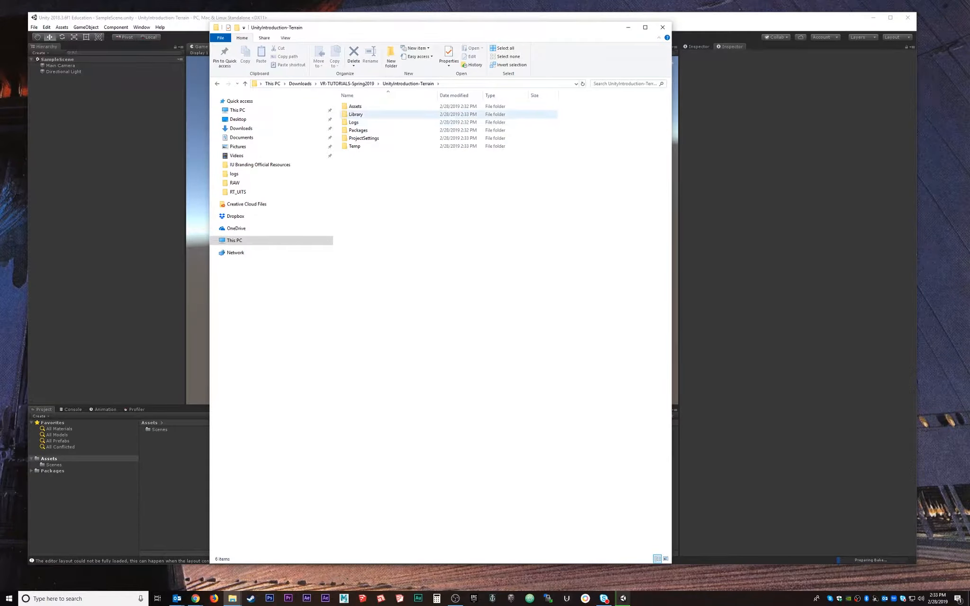
pyautogui.doubleClick(356, 106)
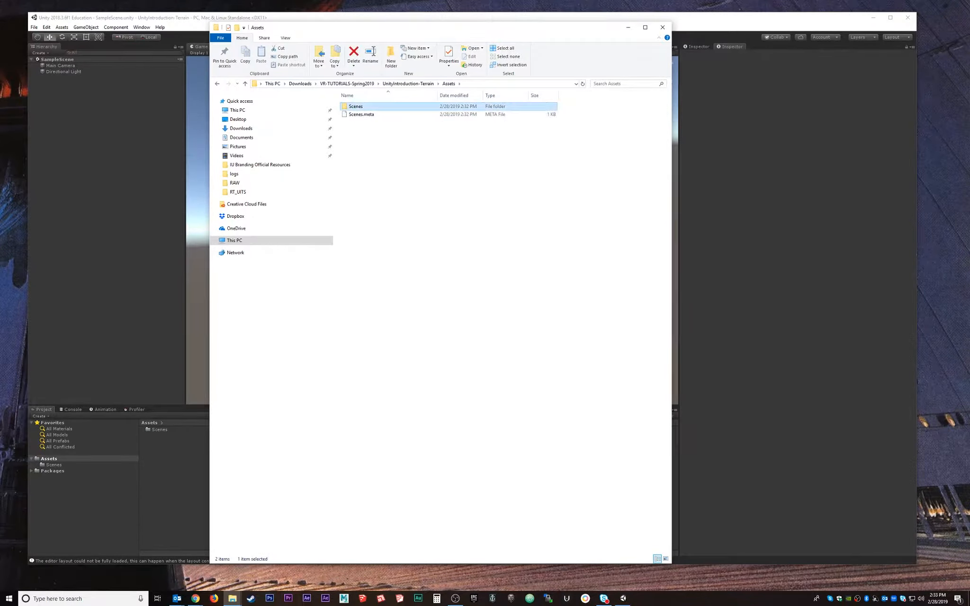
pyautogui.doubleClick(356, 106)
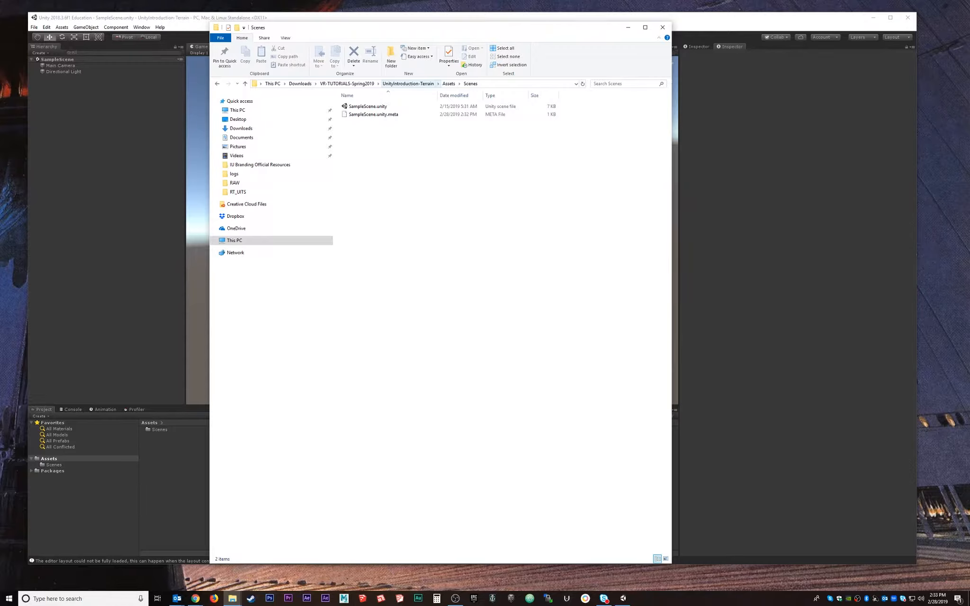
pyautogui.click(408, 83)
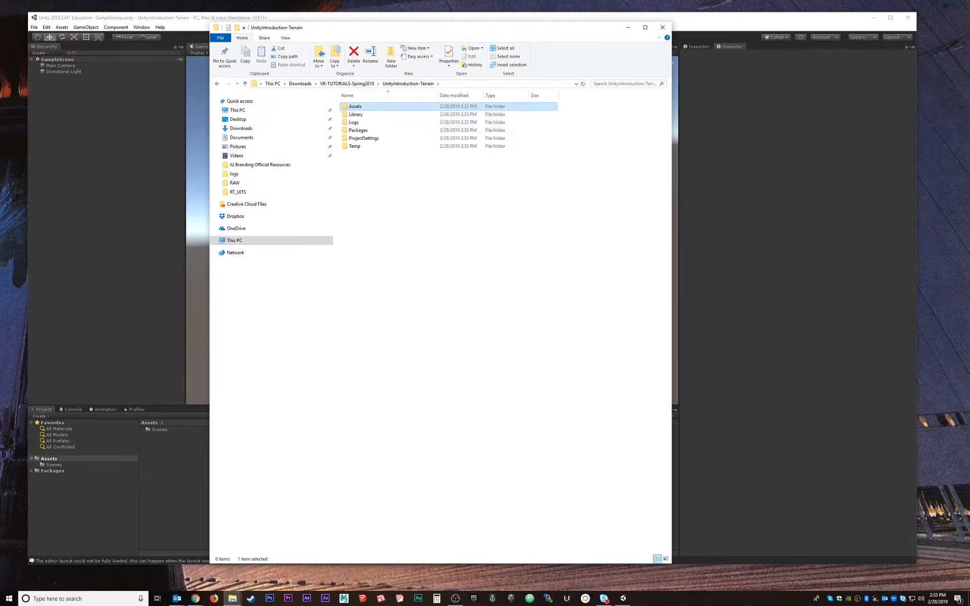
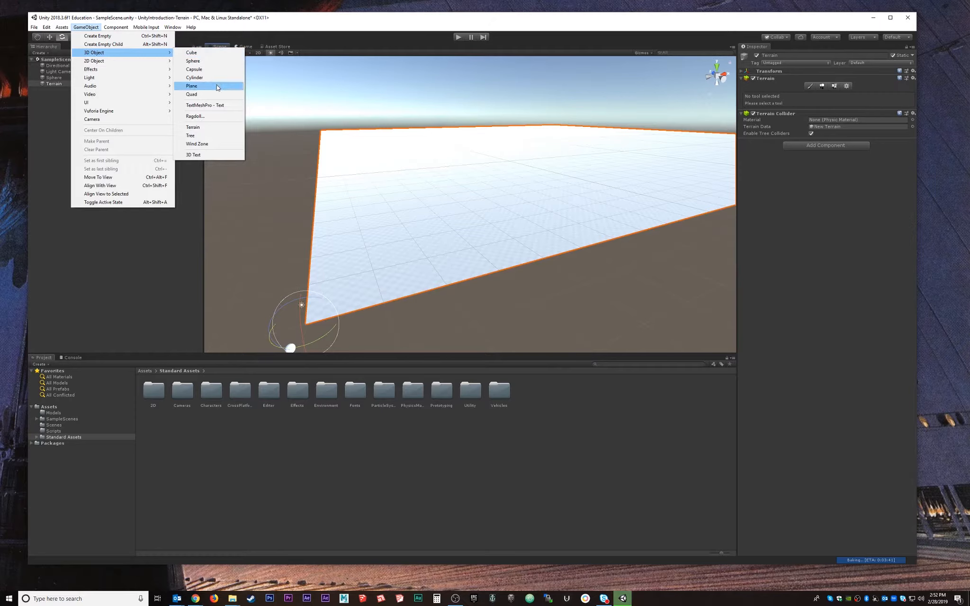
pyautogui.click(192, 86)
pyautogui.press('w')
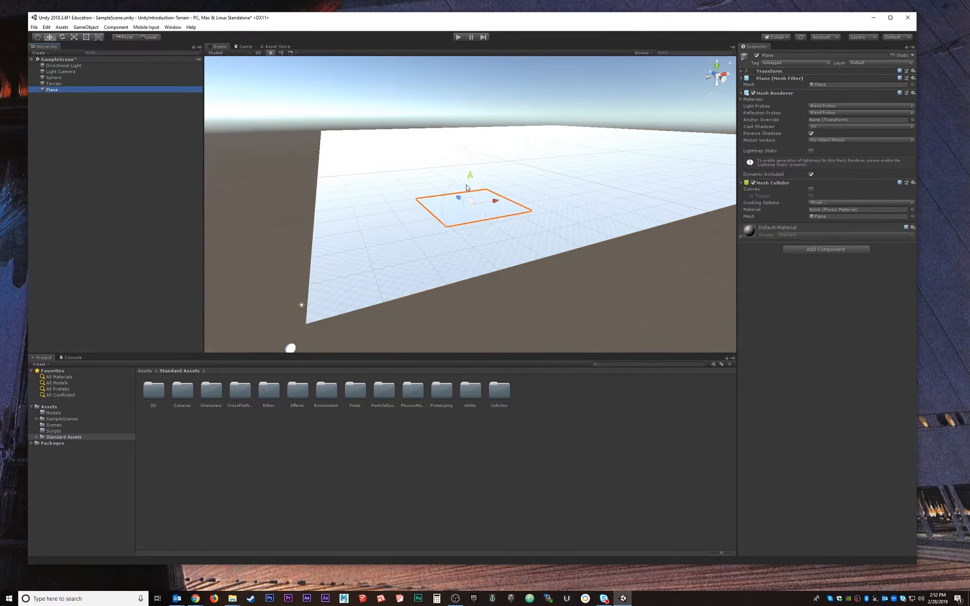
pyautogui.moveTo(469, 181); pyautogui.dragTo(295, 174)
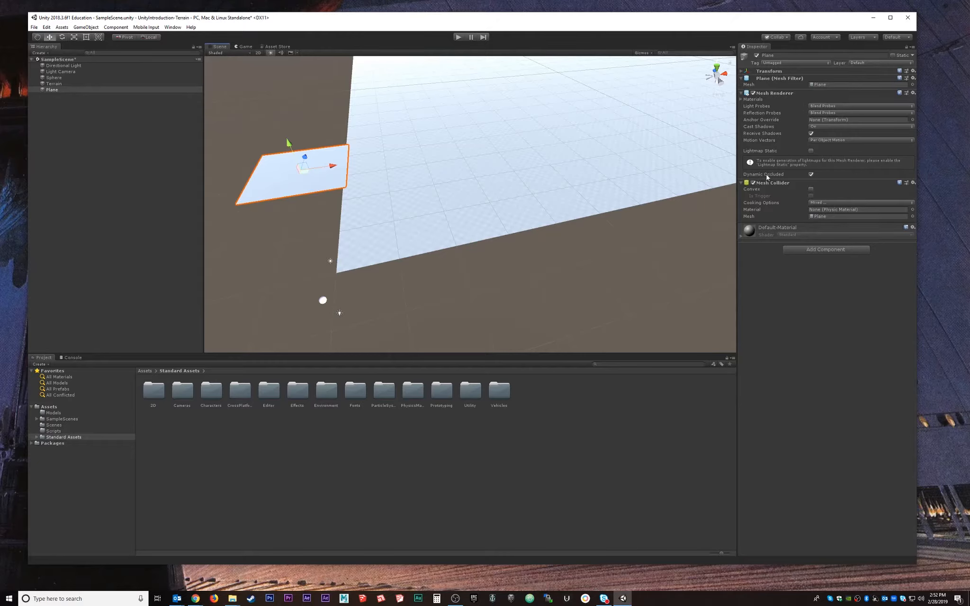
pyautogui.click(741, 78)
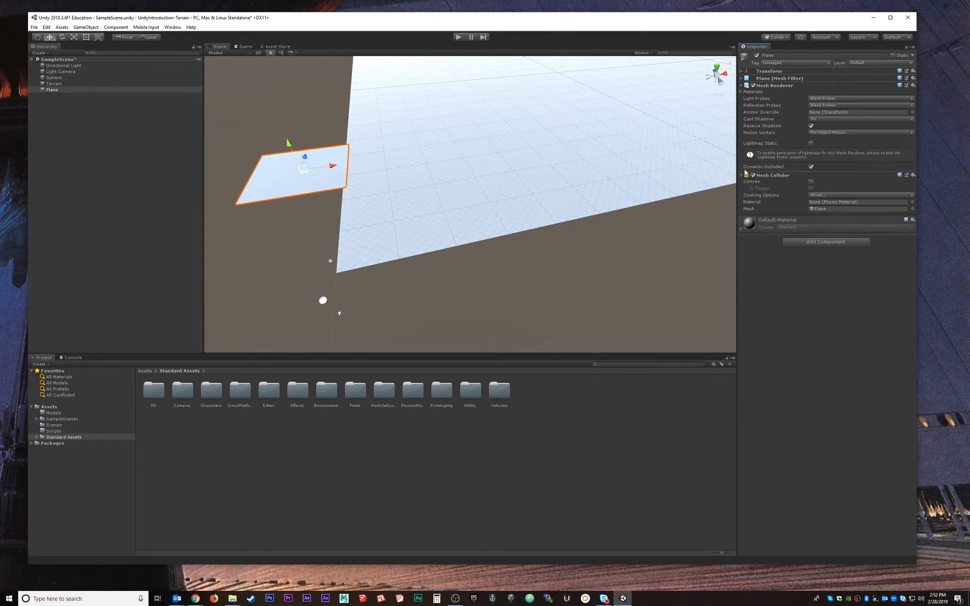
pyautogui.click(742, 174)
pyautogui.click(742, 85)
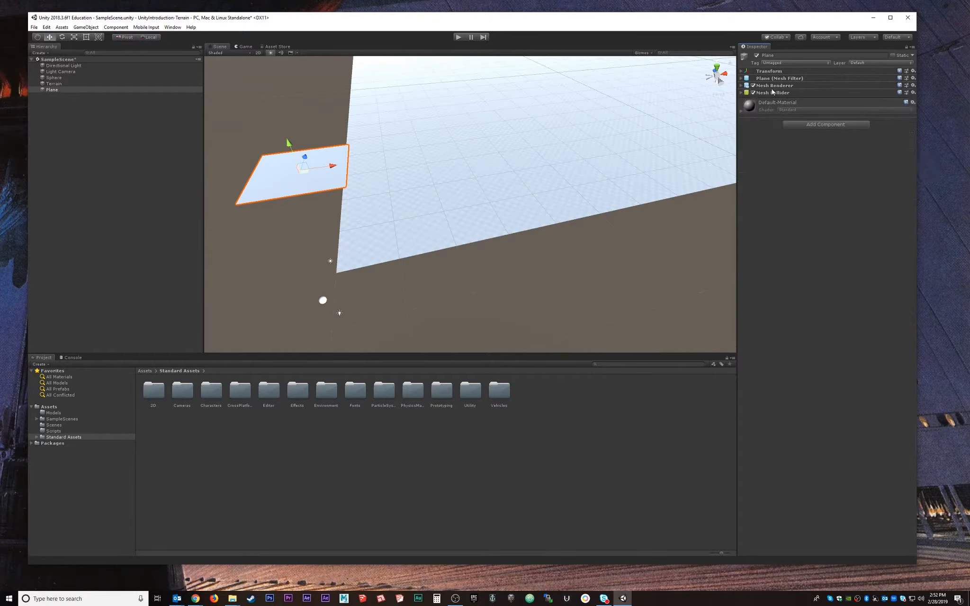
pyautogui.click(56, 84)
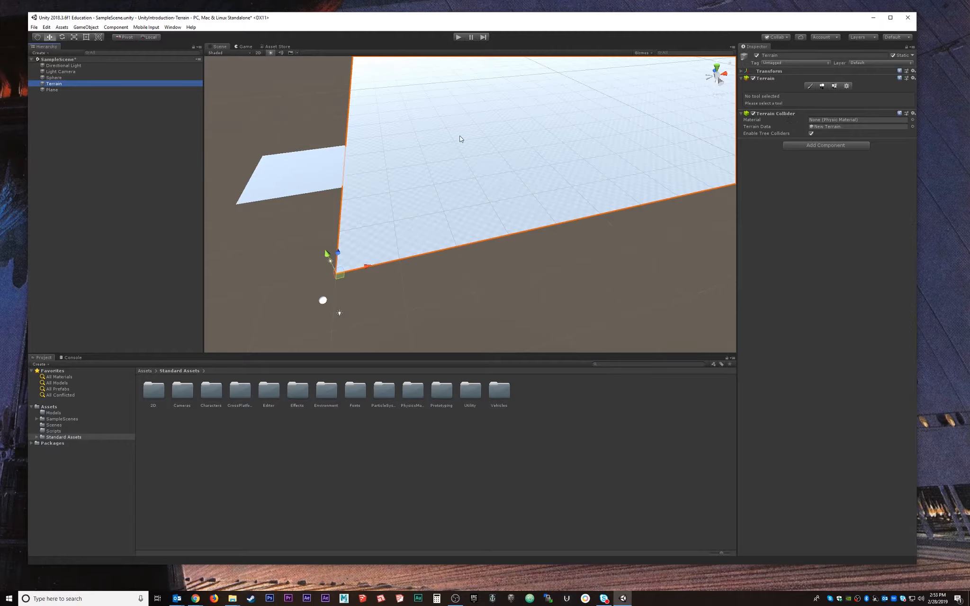
pyautogui.click(324, 166)
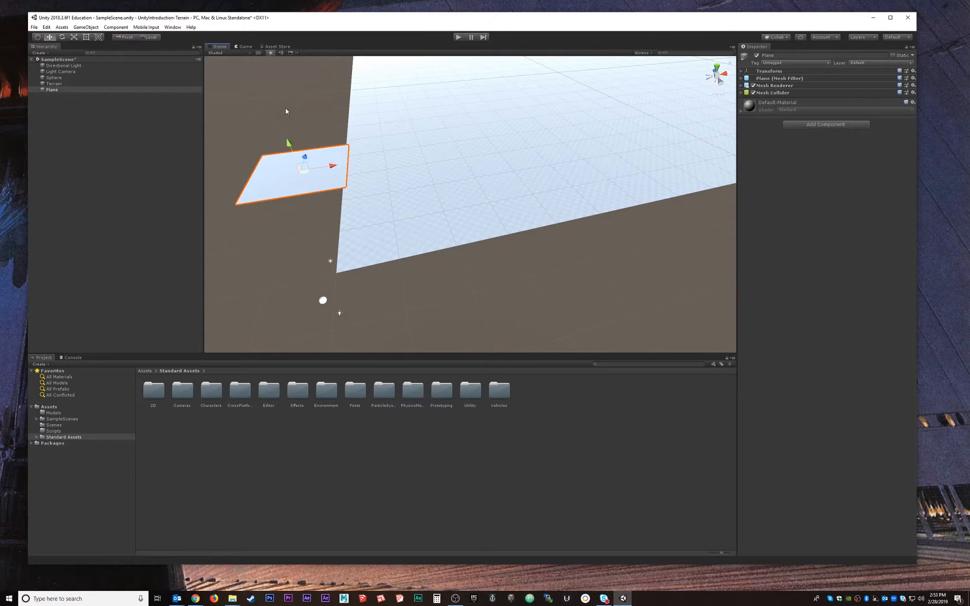
pyautogui.press('Delete')
# Select the Terrain and show its settings: 500 width, 500 length, 600 height.
pyautogui.click(447, 191)
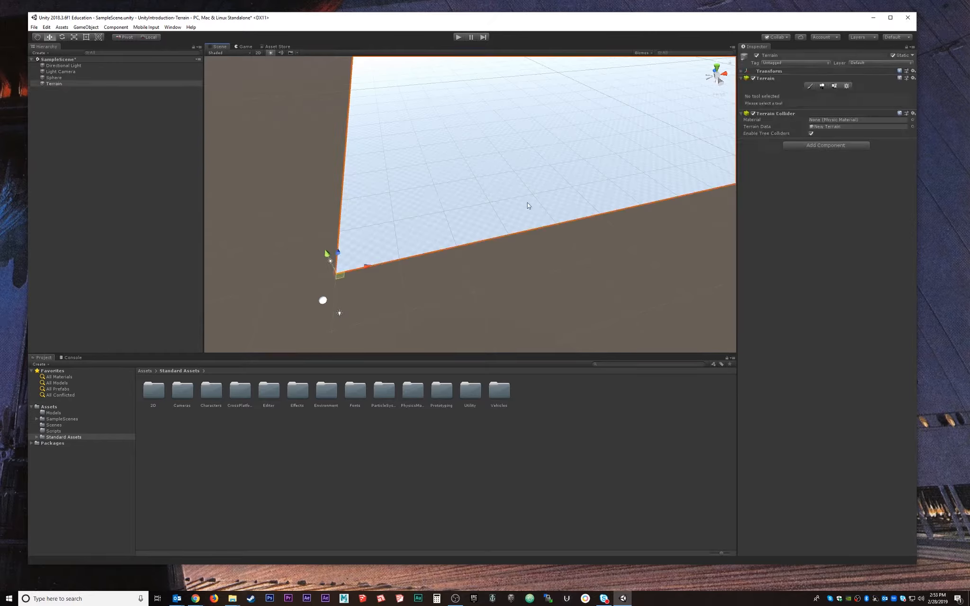
pyautogui.moveTo(528, 206); pyautogui.dragTo(472, 249, button='right')
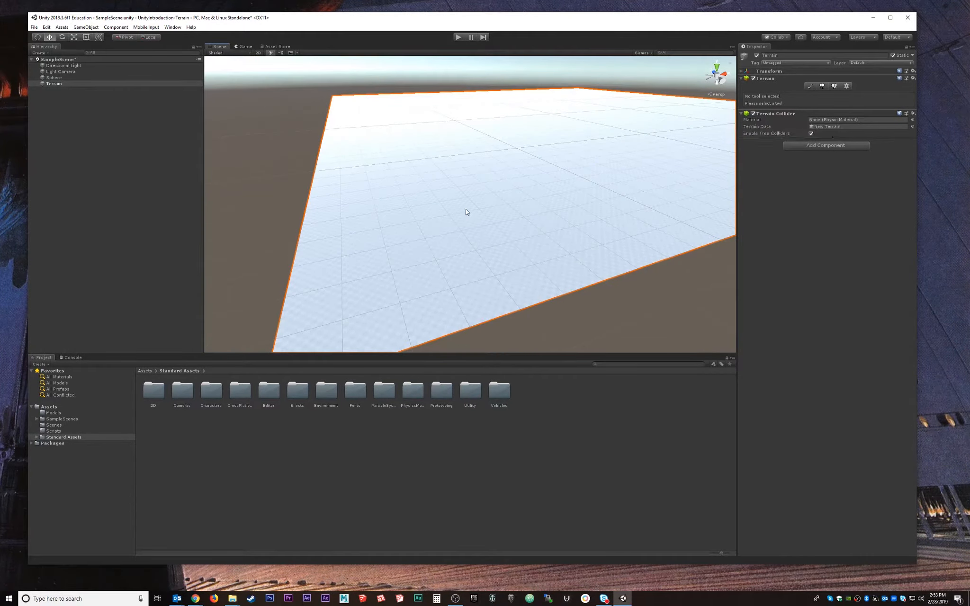
pyautogui.click(54, 95)
pyautogui.click(65, 83)
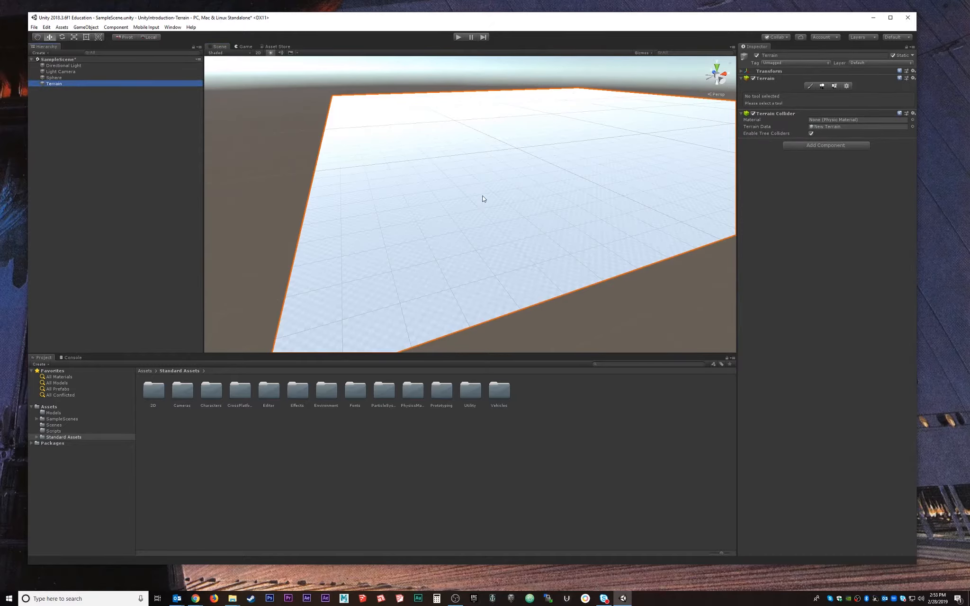
pyautogui.scroll(3, 481, 198)
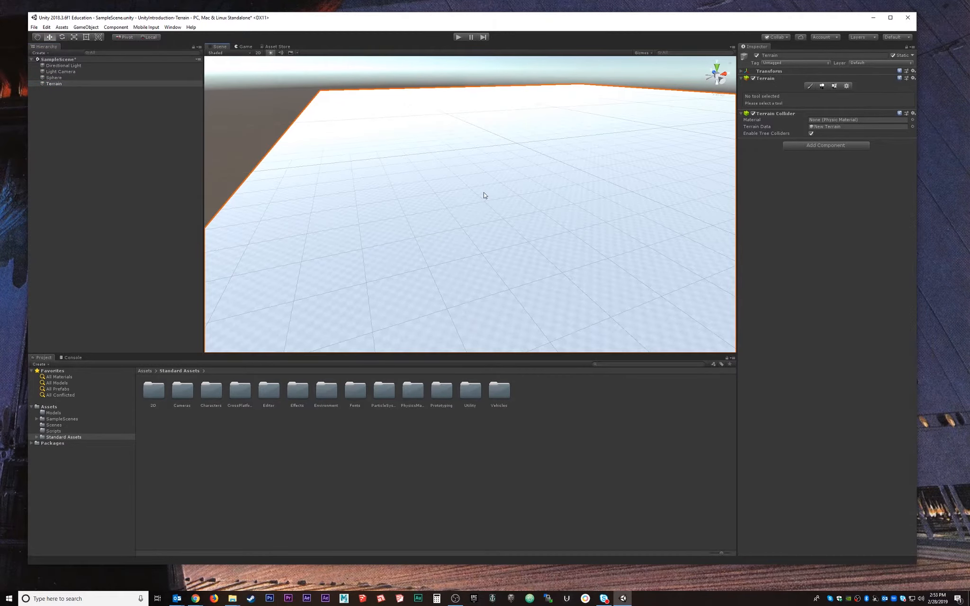
pyautogui.moveTo(630, 205)
pyautogui.keyDown('alt'); pyautogui.mouseDown()
pyautogui.moveTo(406, 198)
pyautogui.moveTo(635, 201)
pyautogui.mouseUp(); pyautogui.keyUp('alt')
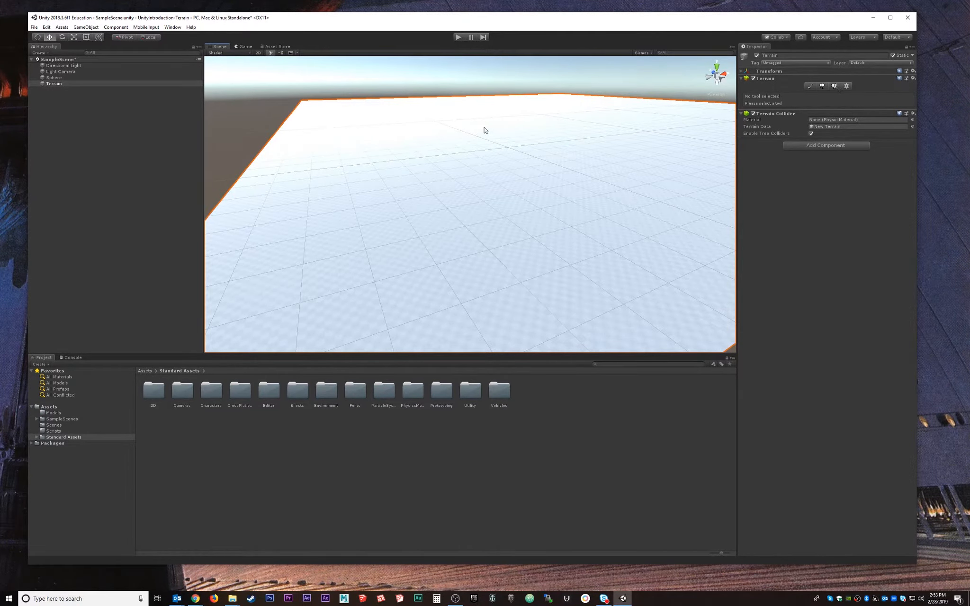
pyautogui.click(847, 86)
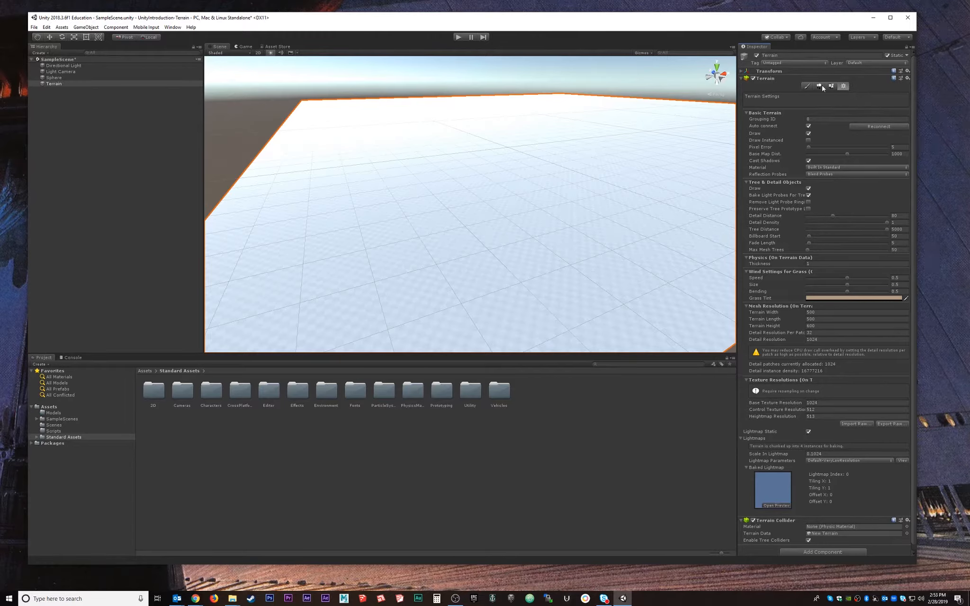
pyautogui.click(747, 78)
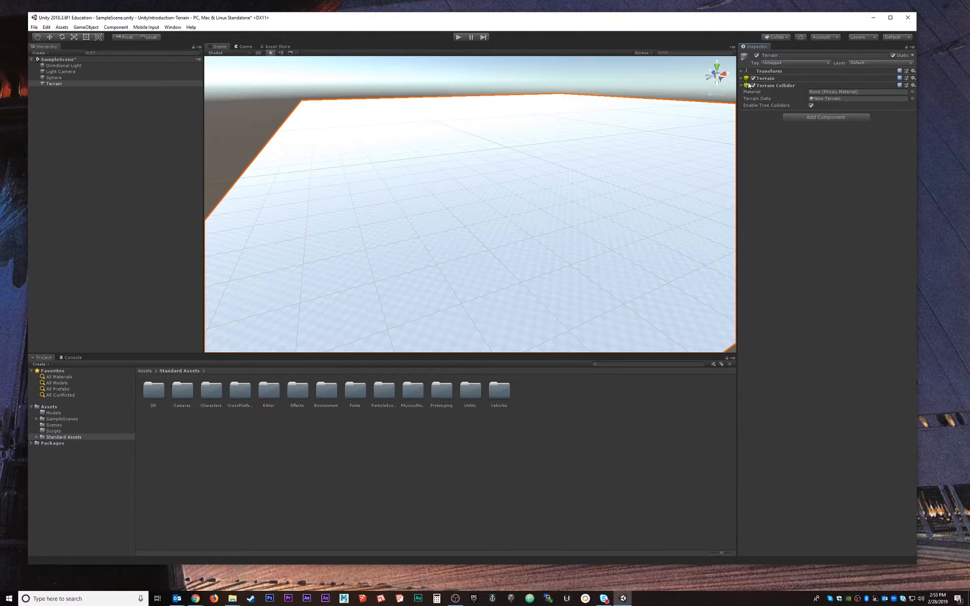
pyautogui.click(764, 78)
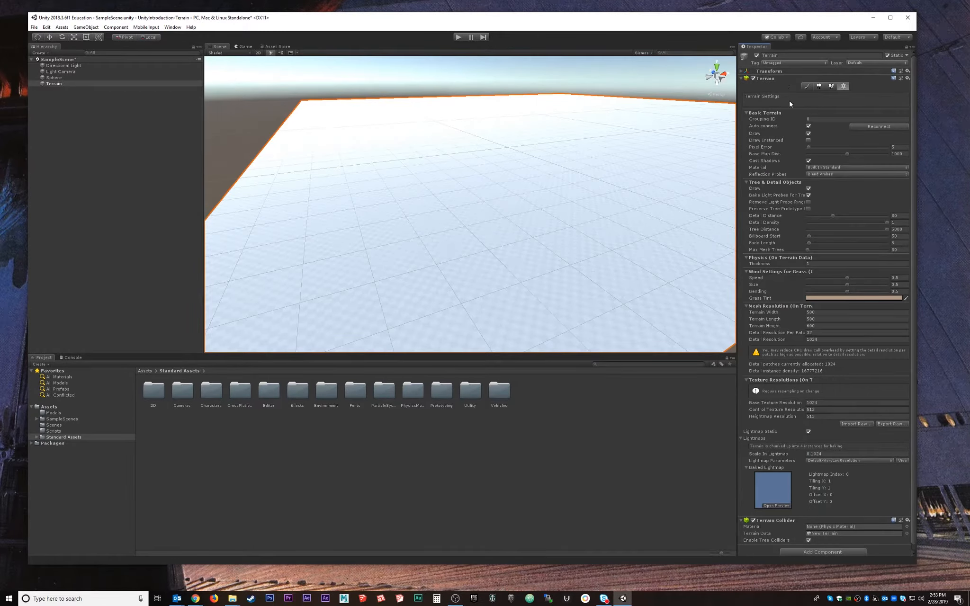
pyautogui.scroll(-1, 807, 362)
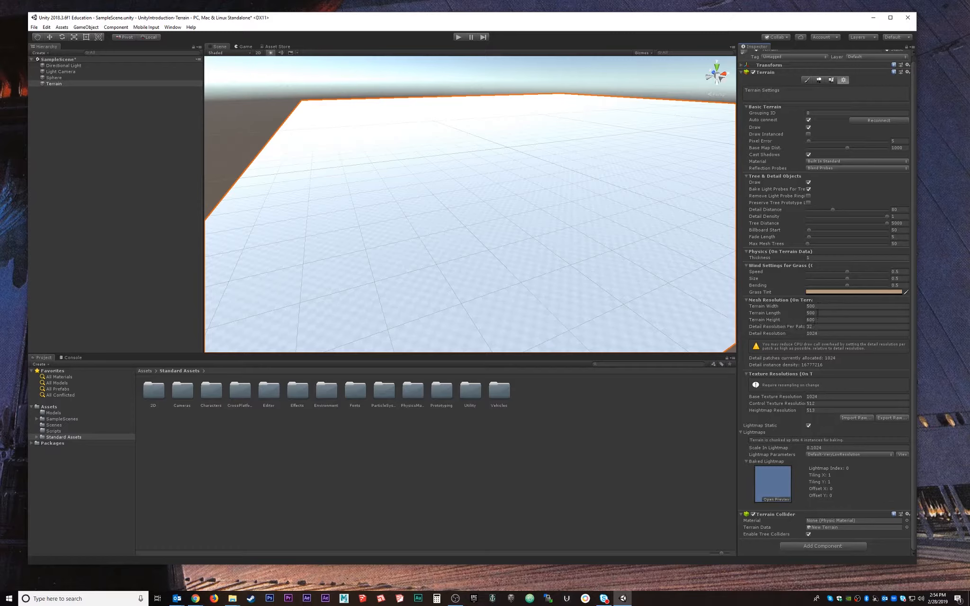
pyautogui.click(819, 306)
pyautogui.click(821, 313)
pyautogui.scroll(-6, 455, 284)
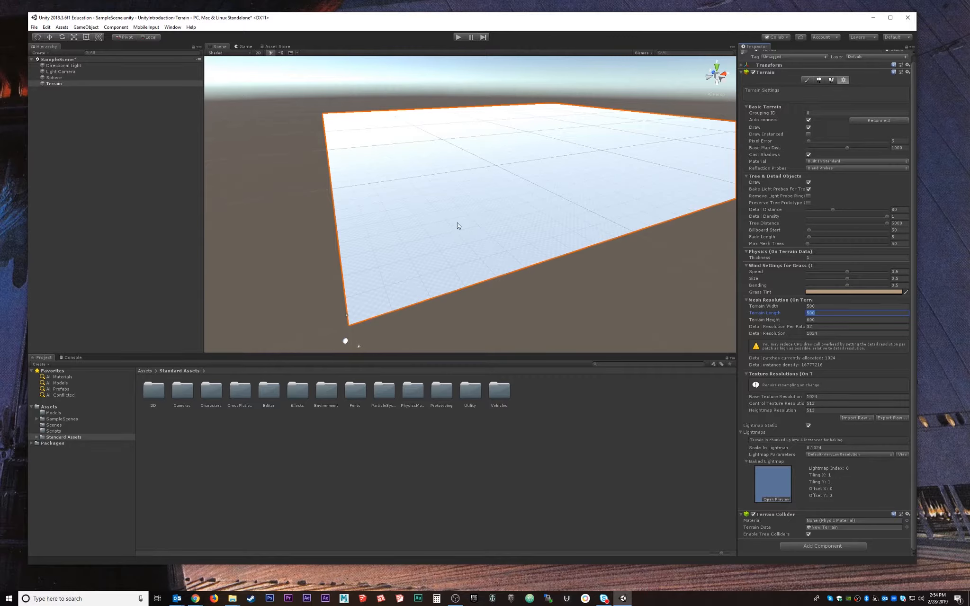
pyautogui.scroll(8, 476, 247)
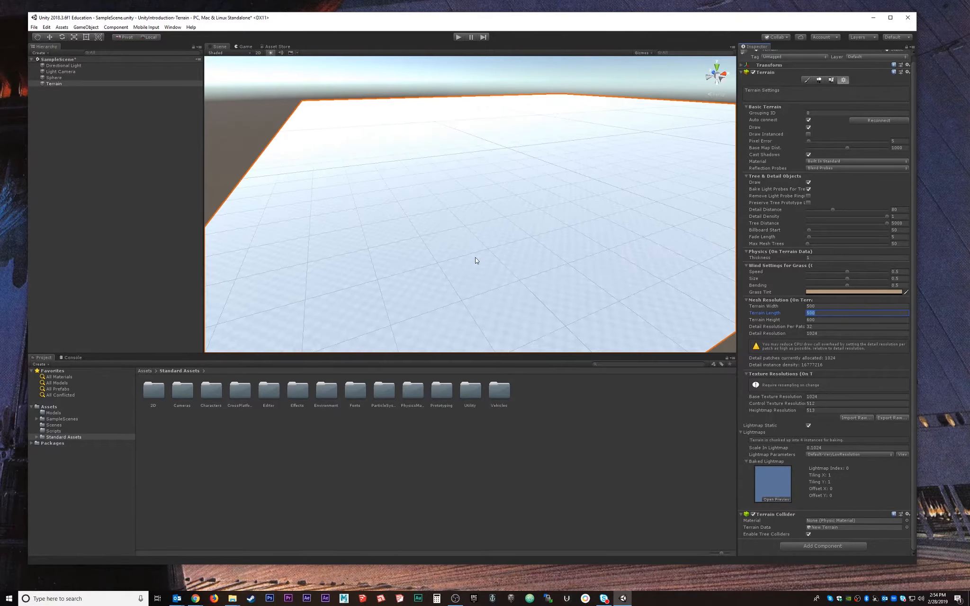
pyautogui.scroll(2, 475, 260)
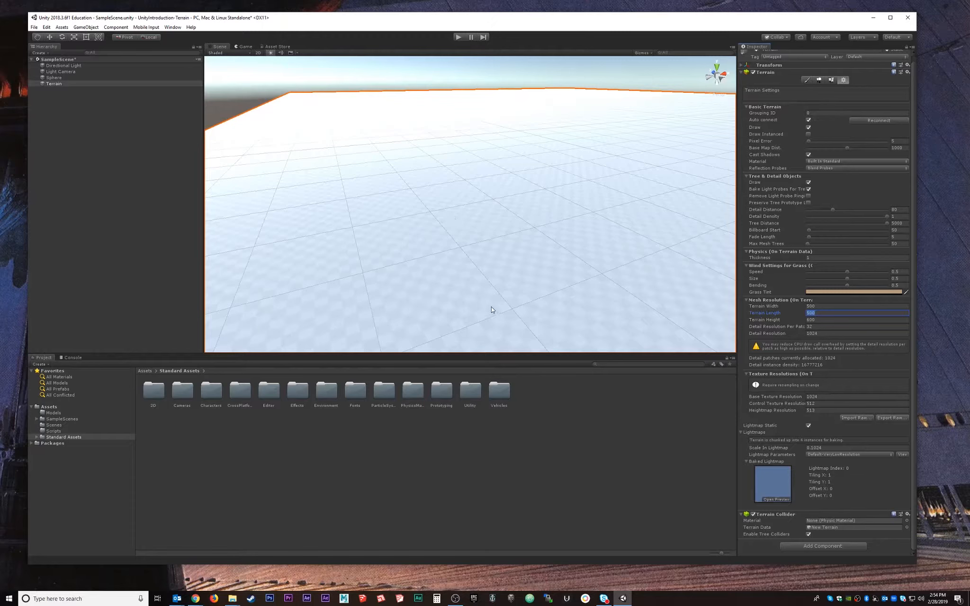
pyautogui.scroll(2, 491, 309)
pyautogui.keyDown('alt'); pyautogui.moveTo(494, 320); pyautogui.dragTo(485, 240); pyautogui.keyUp('alt')
pyautogui.keyDown('alt'); pyautogui.moveTo(507, 197); pyautogui.dragTo(489, 241); pyautogui.keyUp('alt')
pyautogui.scroll(-2, 490, 241)
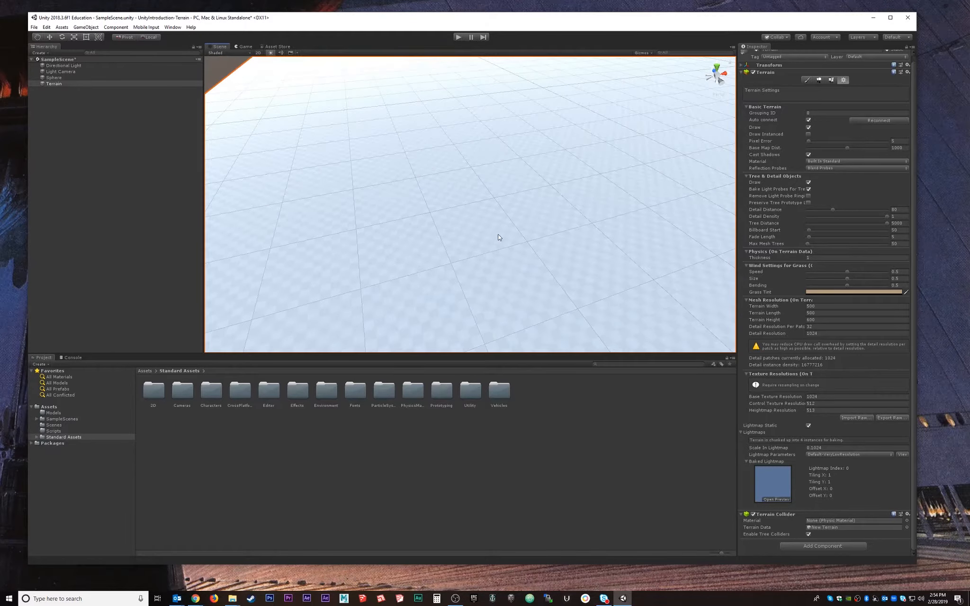
pyautogui.keyDown('alt'); pyautogui.moveTo(471, 273); pyautogui.dragTo(478, 225); pyautogui.keyUp('alt')
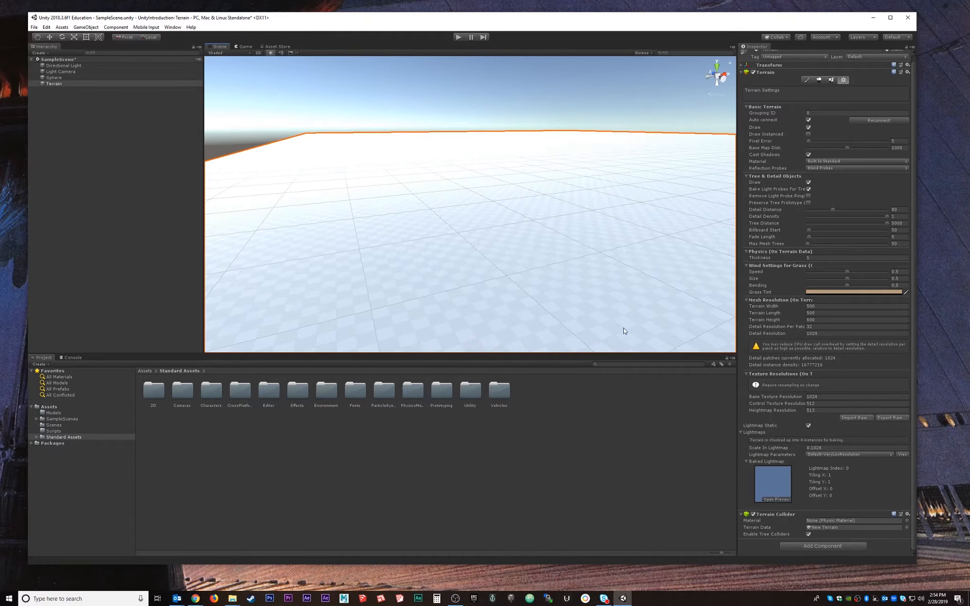
pyautogui.click(645, 364)
# Search the Project for 'fps' and drag the FPSController prefab onto the terrain.
pyautogui.write('f')
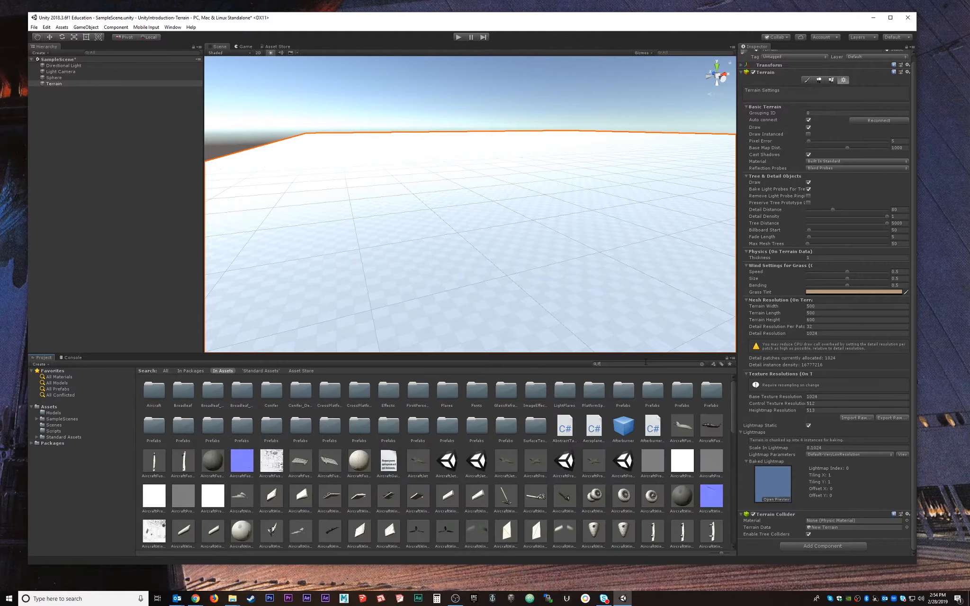
pyautogui.press('BackSpace')
pyautogui.write('f')
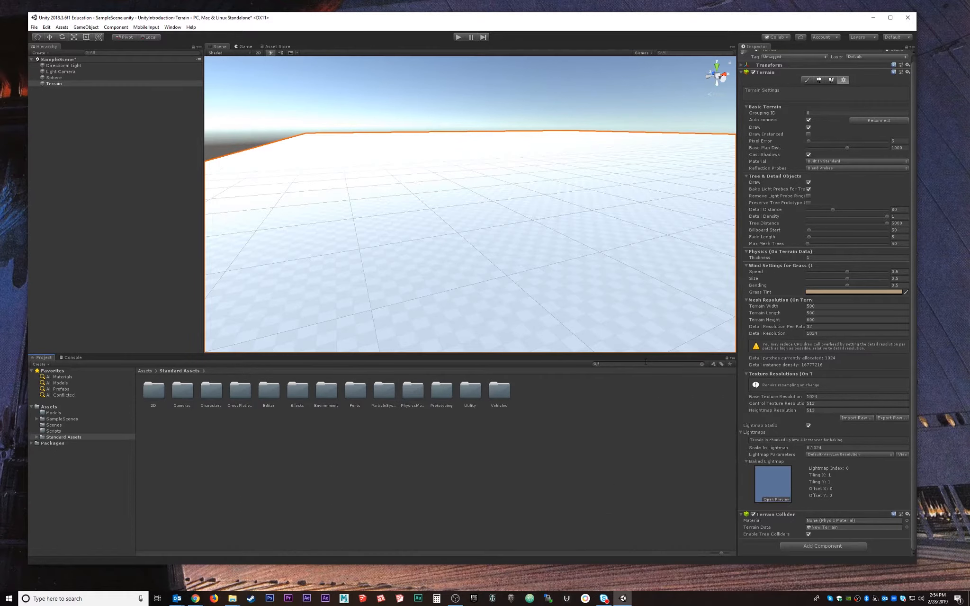
pyautogui.write('ps')
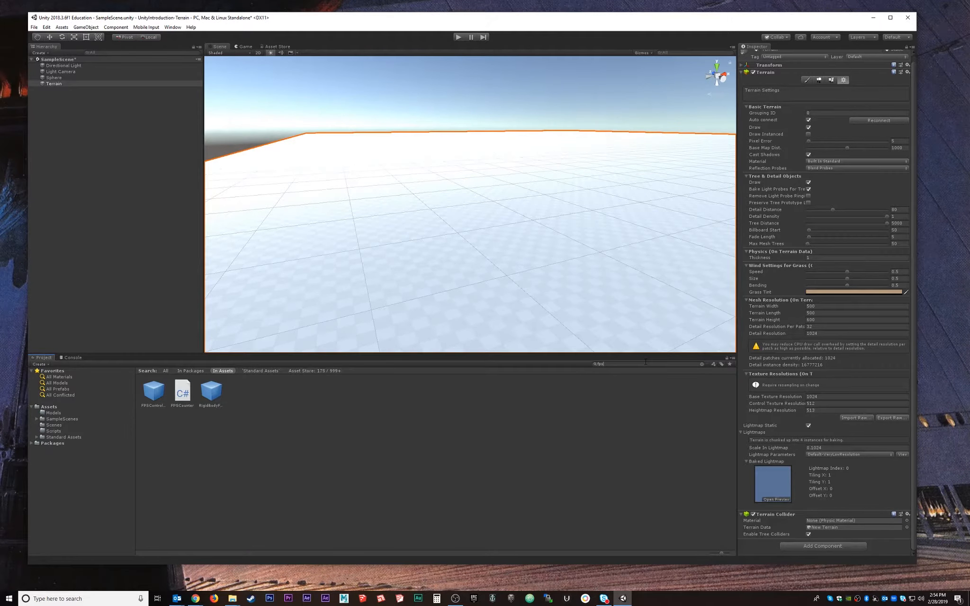
pyautogui.click(162, 398)
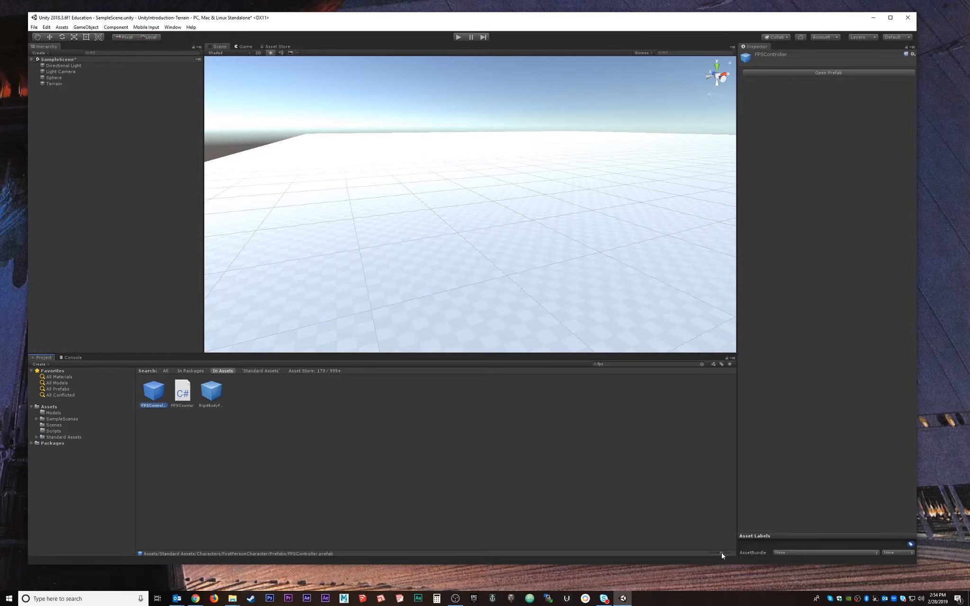
pyautogui.moveTo(722, 553); pyautogui.dragTo(702, 555)
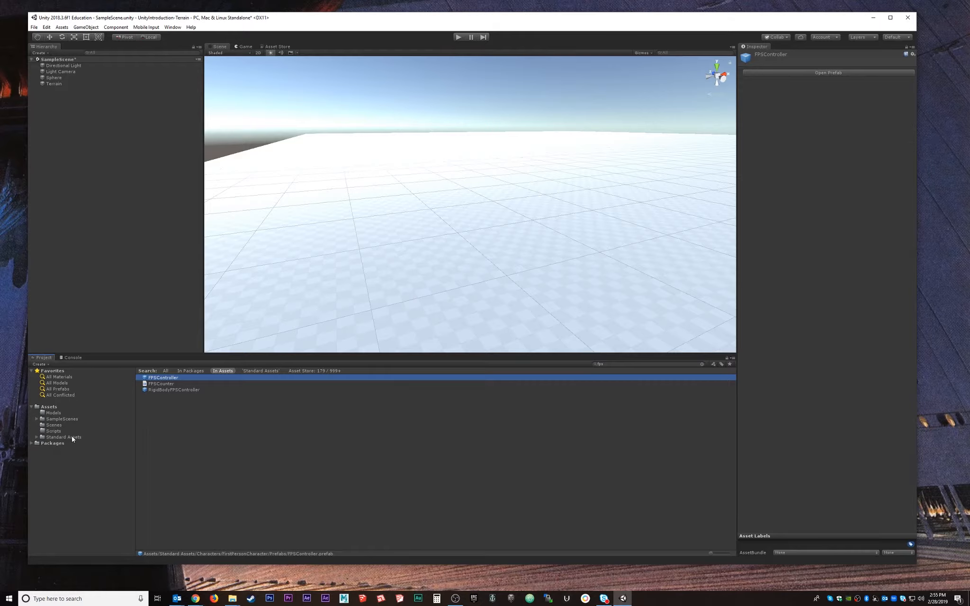
pyautogui.moveTo(144, 379); pyautogui.dragTo(435, 249)
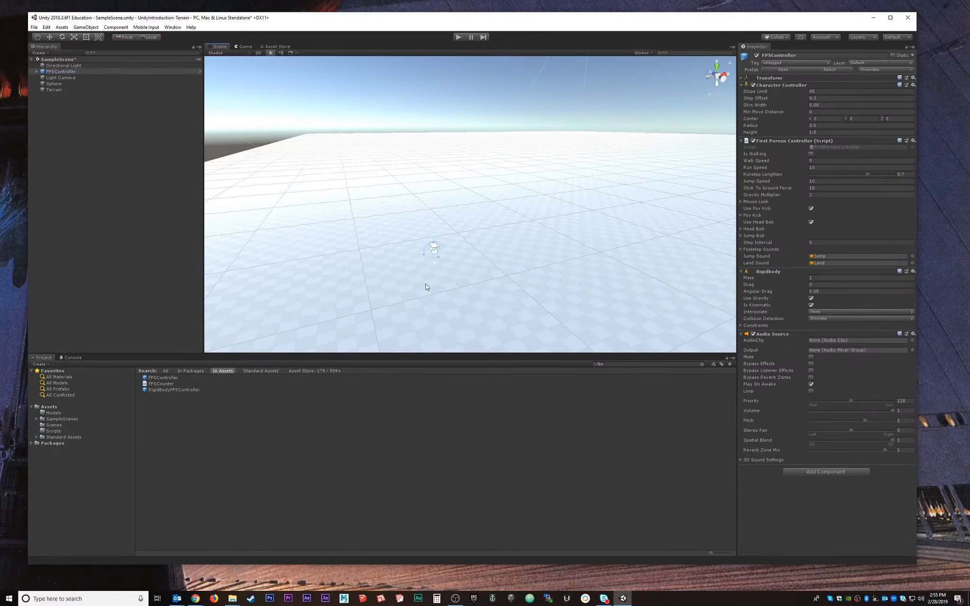
# Frame the FPSController, then delete the Light Camera from the Hierarchy.
pyautogui.press('f')
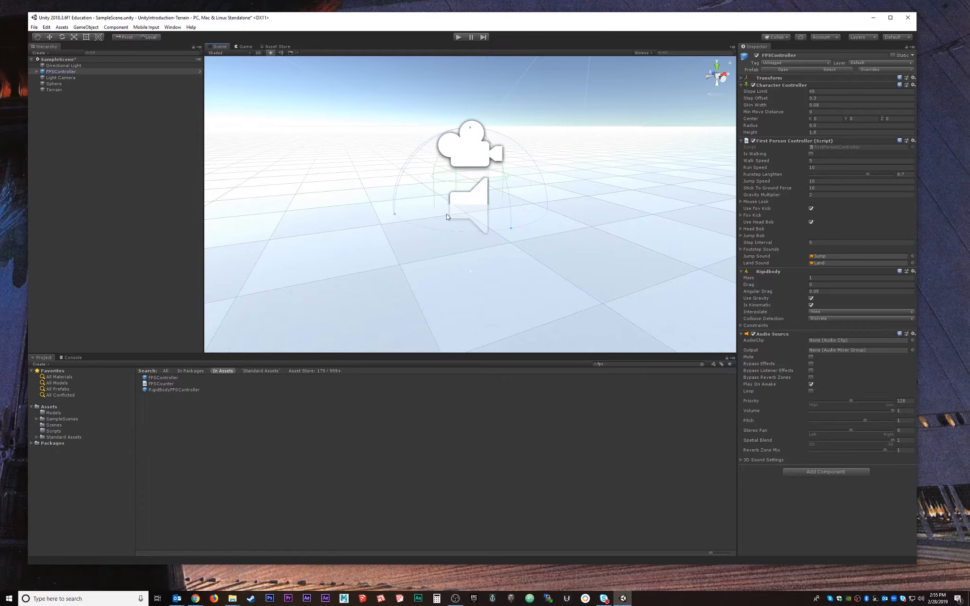
pyautogui.press('alt')
pyautogui.keyDown('alt'); pyautogui.moveTo(474, 231); pyautogui.dragTo(531, 180); pyautogui.keyUp('alt')
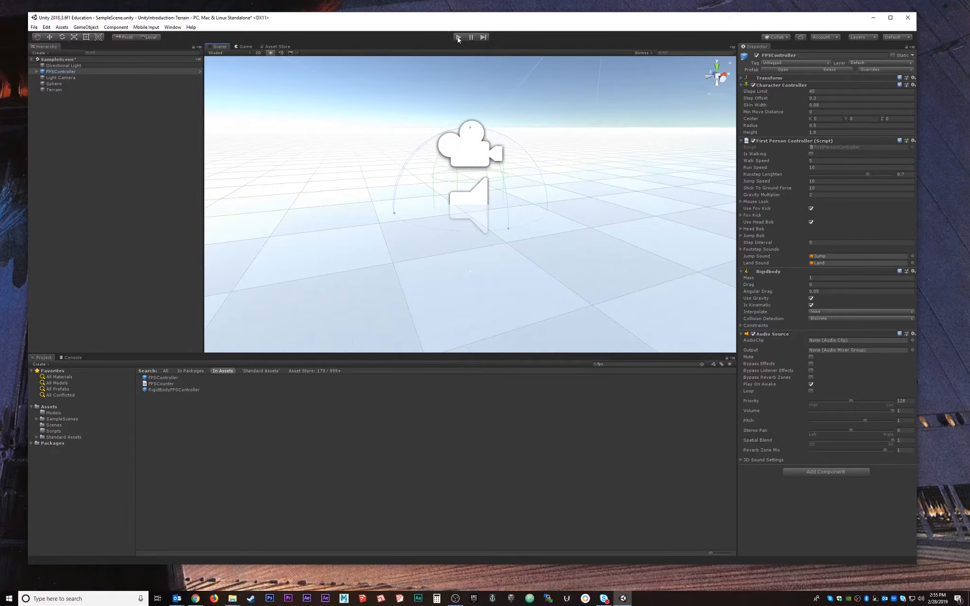
pyautogui.click(63, 79)
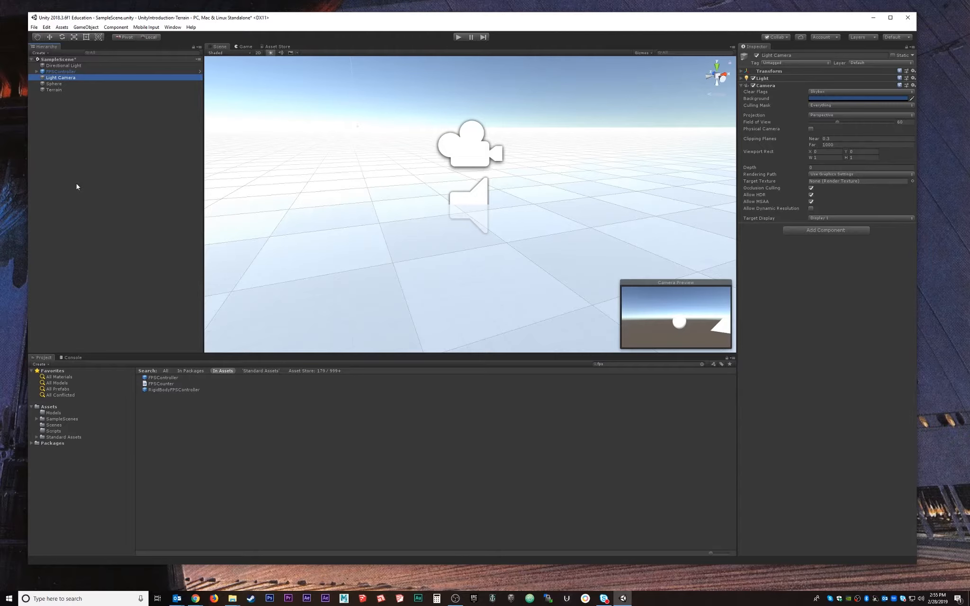
pyautogui.click(59, 72)
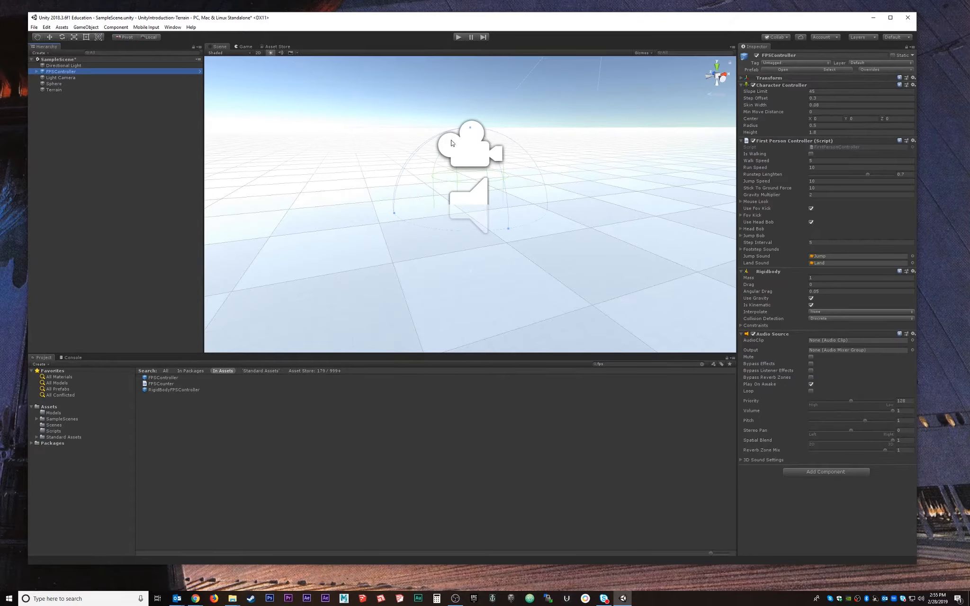
pyautogui.click(103, 116)
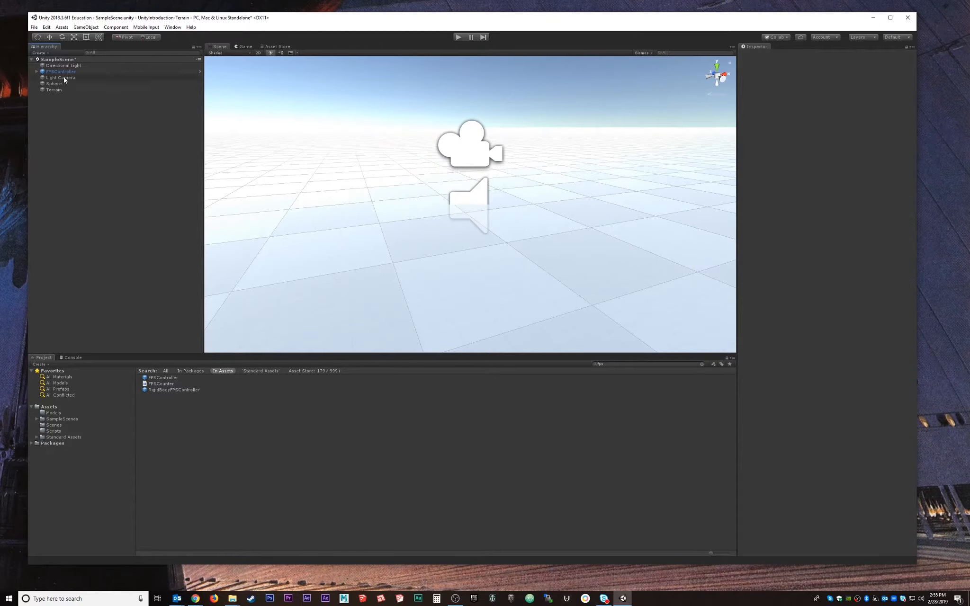
pyautogui.click(63, 77)
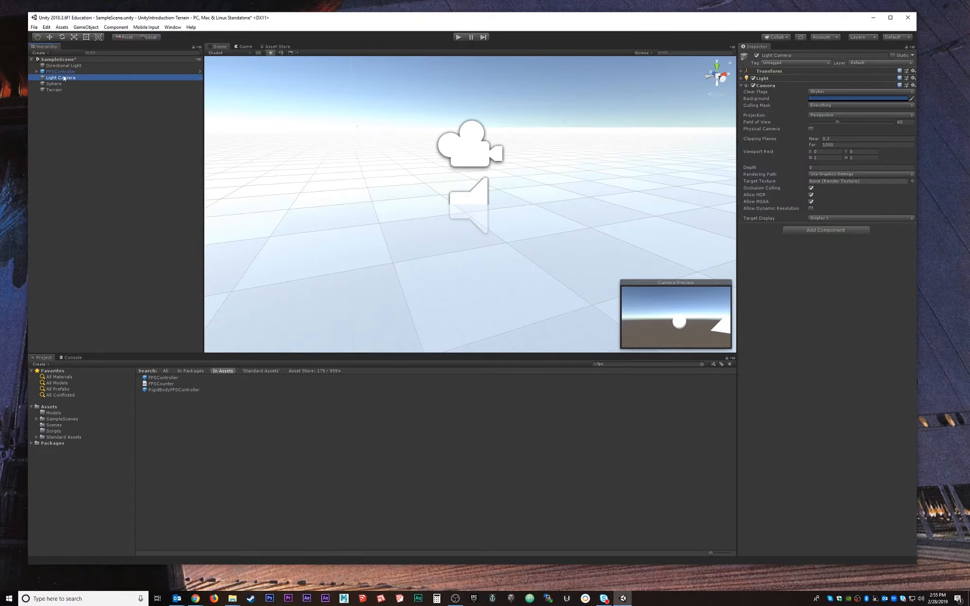
pyautogui.press('Delete')
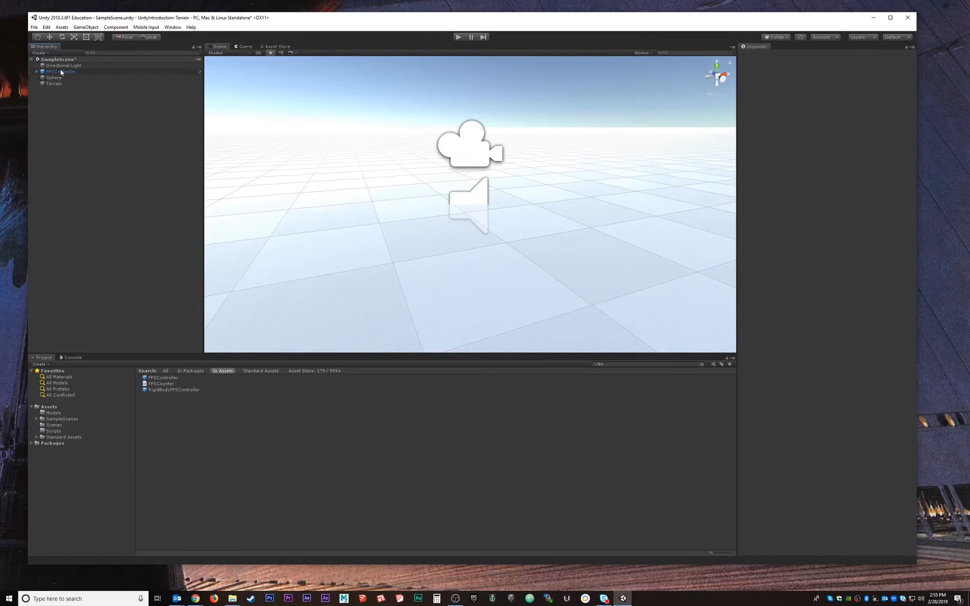
pyautogui.click(61, 72)
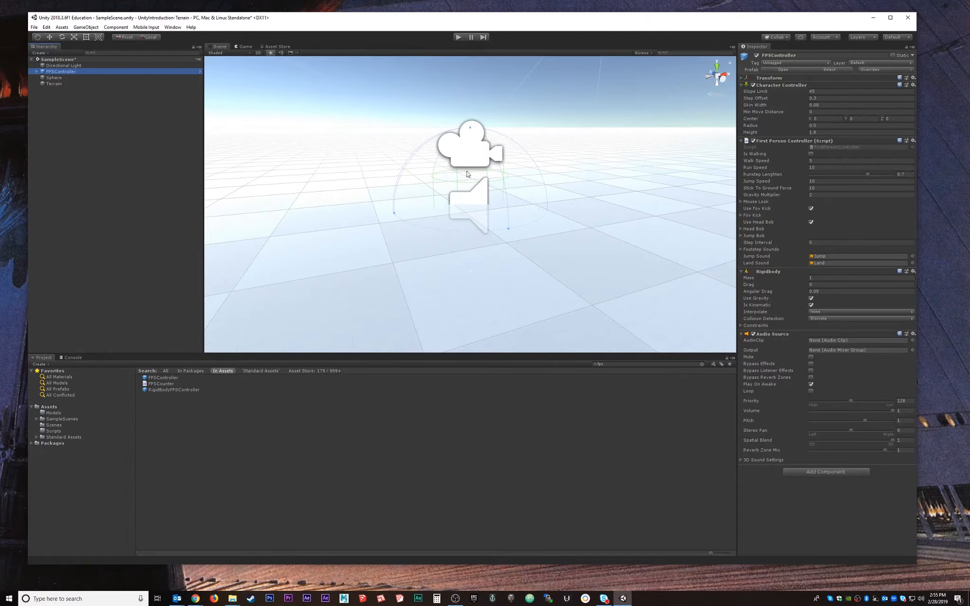
pyautogui.keyDown('alt'); pyautogui.moveTo(475, 278); pyautogui.dragTo(483, 253); pyautogui.keyUp('alt')
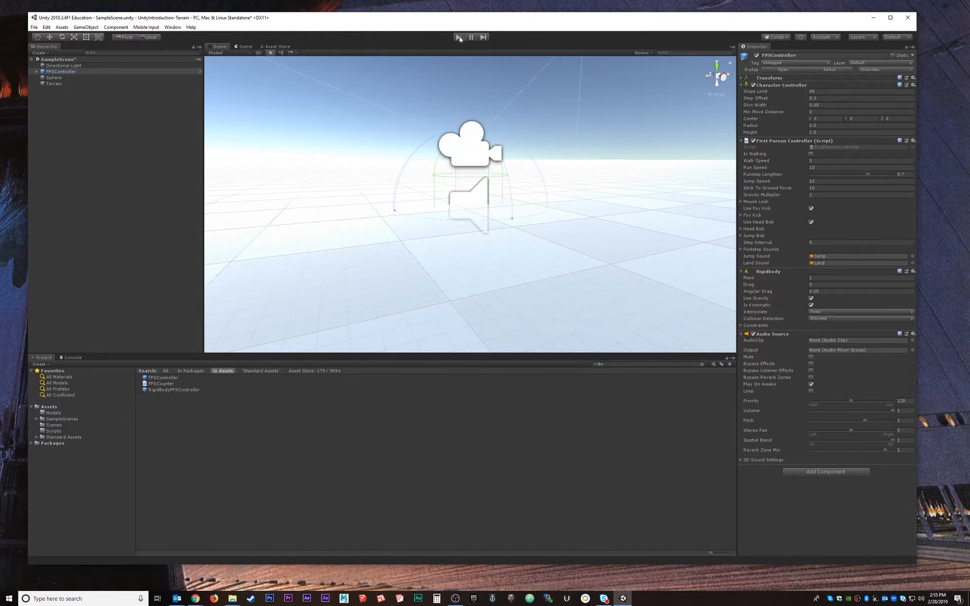
# Play-test the FPSController, move it lower, and replay to check its position values.
pyautogui.click(459, 37)
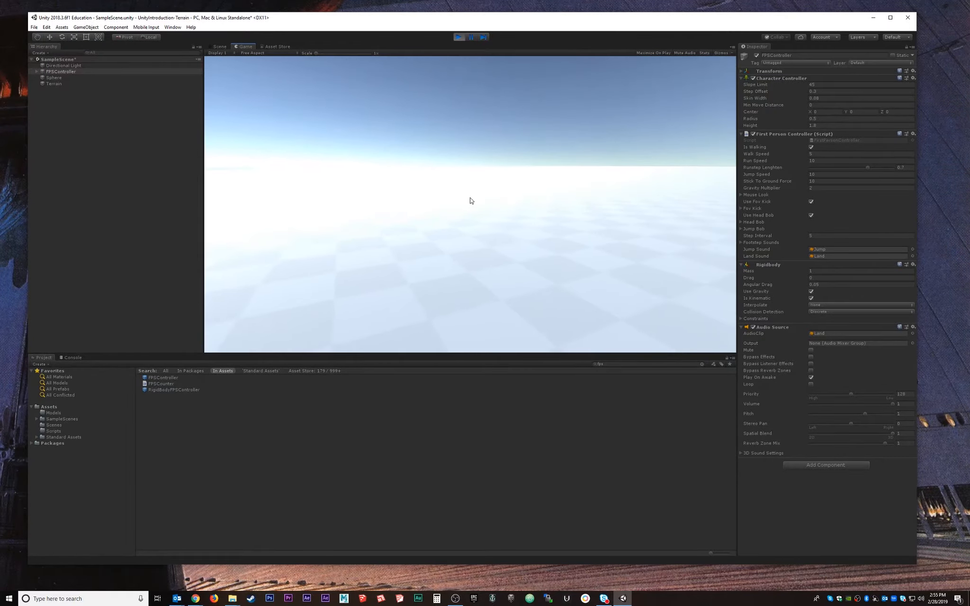
pyautogui.click(458, 37)
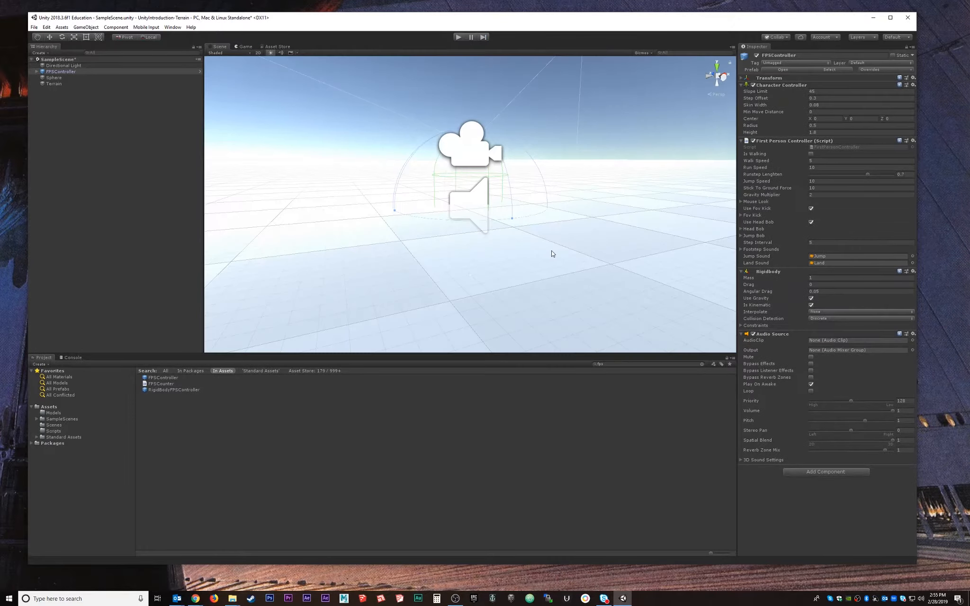
pyautogui.keyDown('alt'); pyautogui.moveTo(492, 272); pyautogui.dragTo(488, 261); pyautogui.keyUp('alt')
pyautogui.moveTo(469, 175); pyautogui.dragTo(482, 264)
pyautogui.click(458, 37)
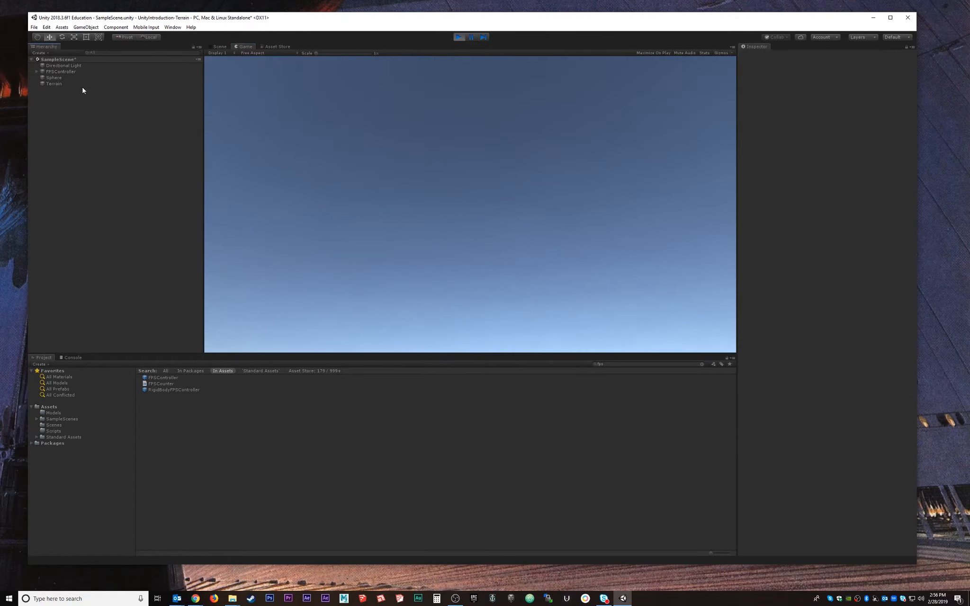
pyautogui.click(78, 66)
pyautogui.click(62, 72)
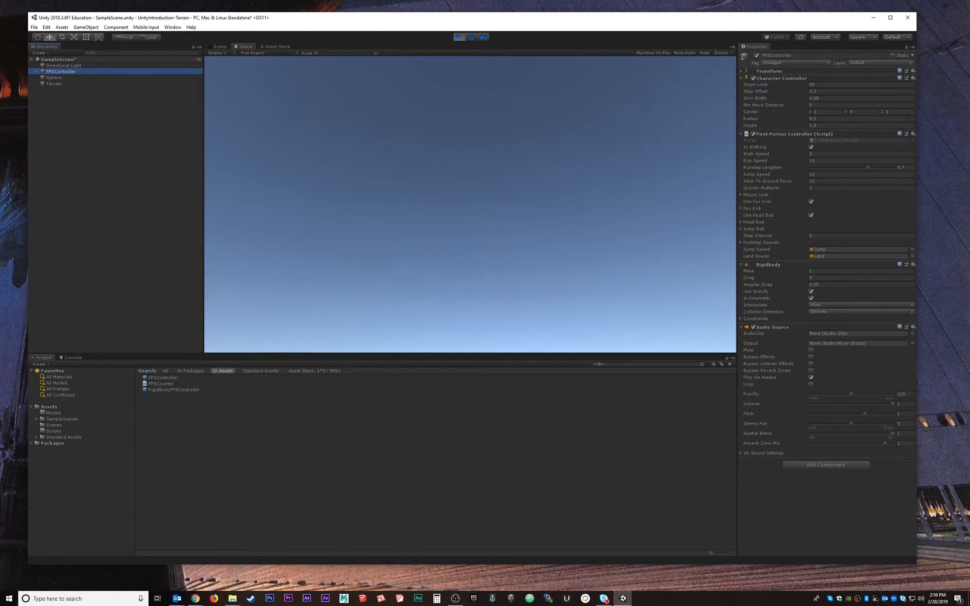
pyautogui.click(744, 72)
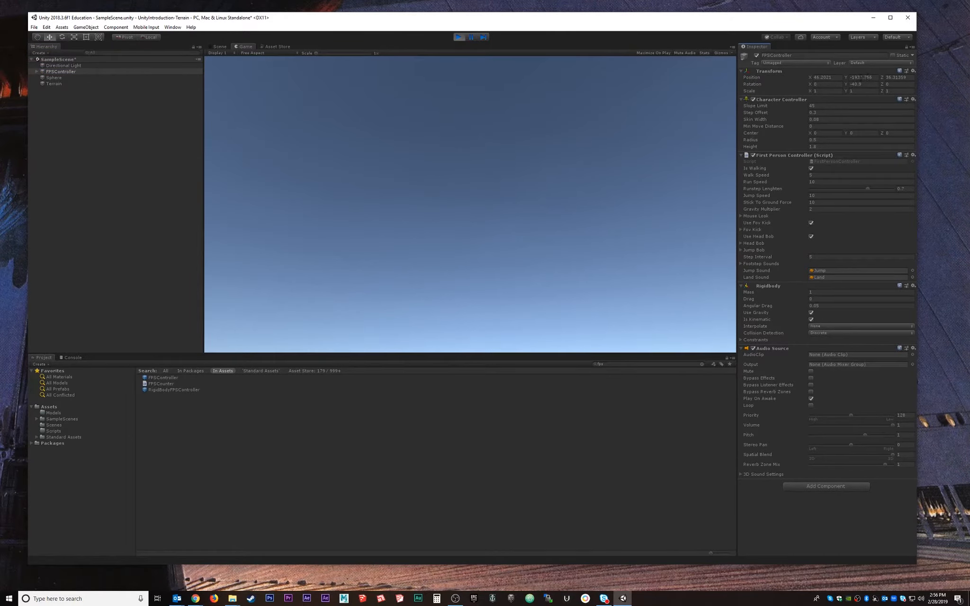
pyautogui.click(460, 37)
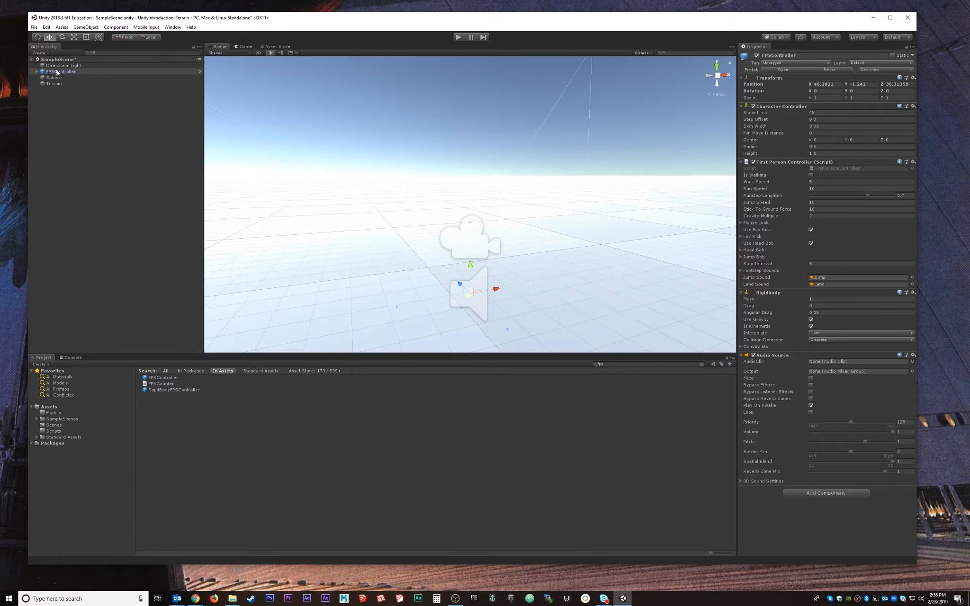
# Raise the FPSController to about Y 1 and test-walk the terrain with W in play mode.
pyautogui.moveTo(475, 269); pyautogui.dragTo(475, 118)
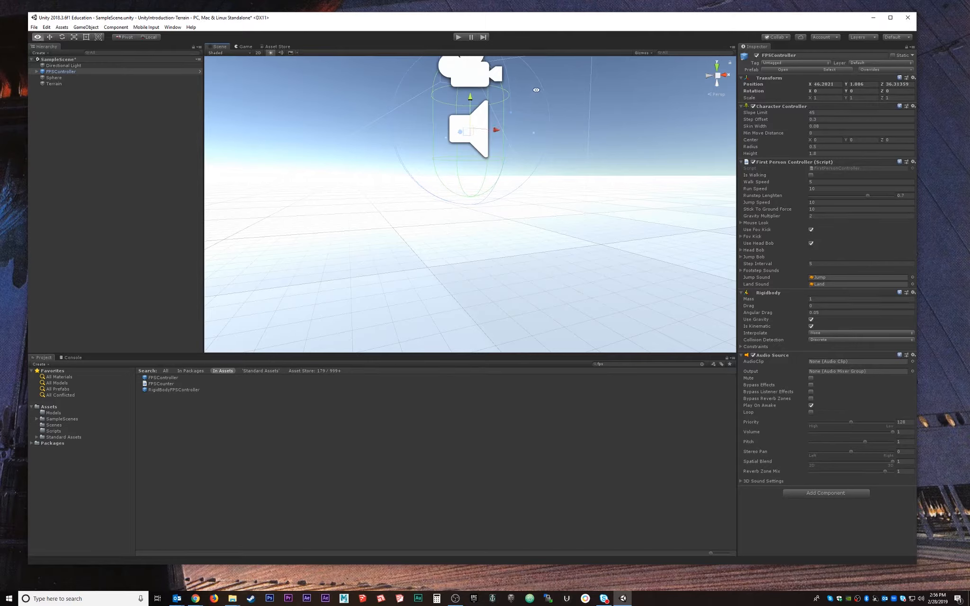
pyautogui.keyDown('alt'); pyautogui.moveTo(536, 90); pyautogui.dragTo(487, 187, button='middle'); pyautogui.keyUp('alt')
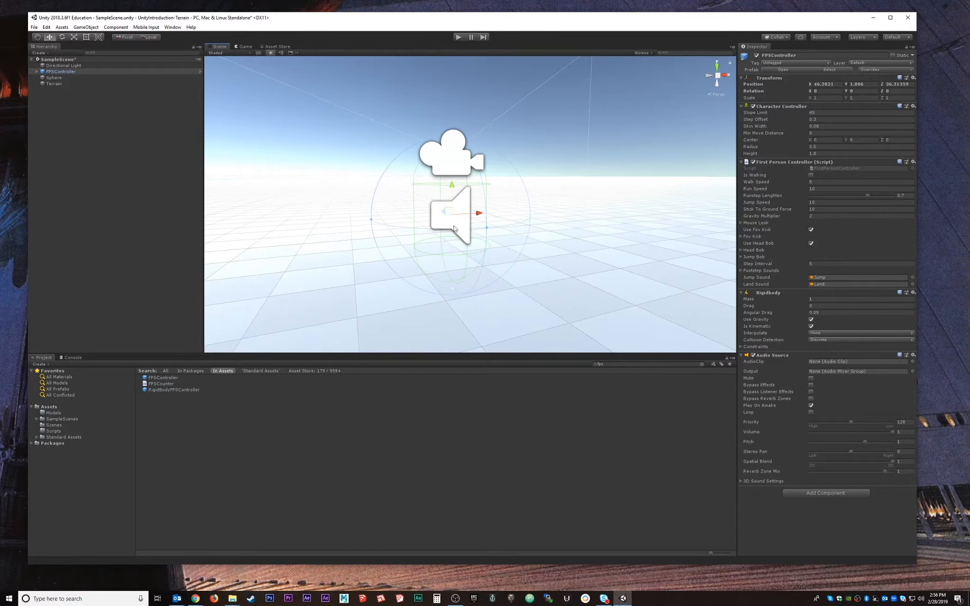
pyautogui.moveTo(435, 280)
pyautogui.keyDown('alt'); pyautogui.mouseDown()
pyautogui.moveTo(608, 257)
pyautogui.moveTo(501, 333)
pyautogui.moveTo(388, 246)
pyautogui.moveTo(402, 237)
pyautogui.moveTo(418, 277)
pyautogui.moveTo(454, 281)
pyautogui.mouseUp(); pyautogui.keyUp('alt')
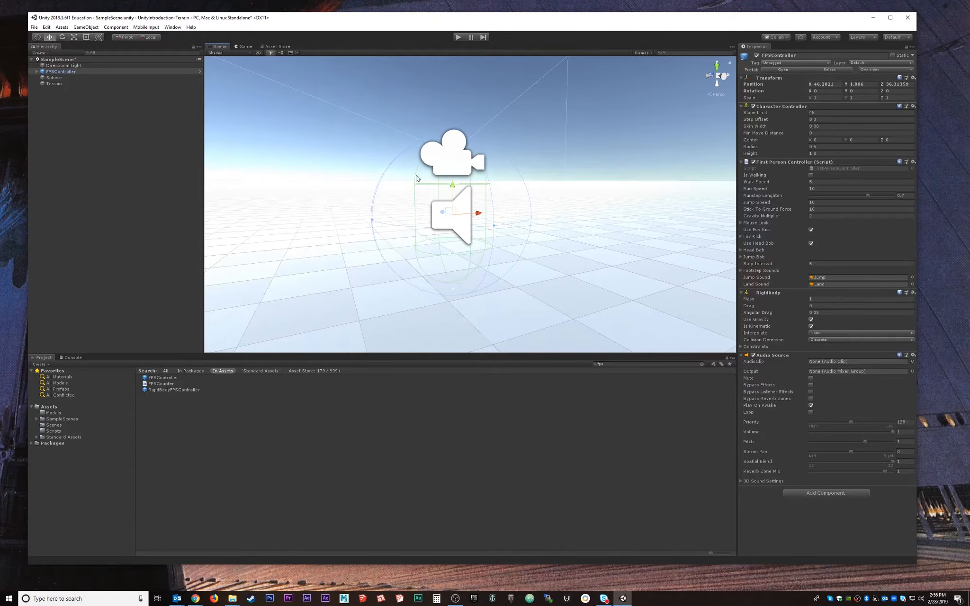
pyautogui.click(459, 37)
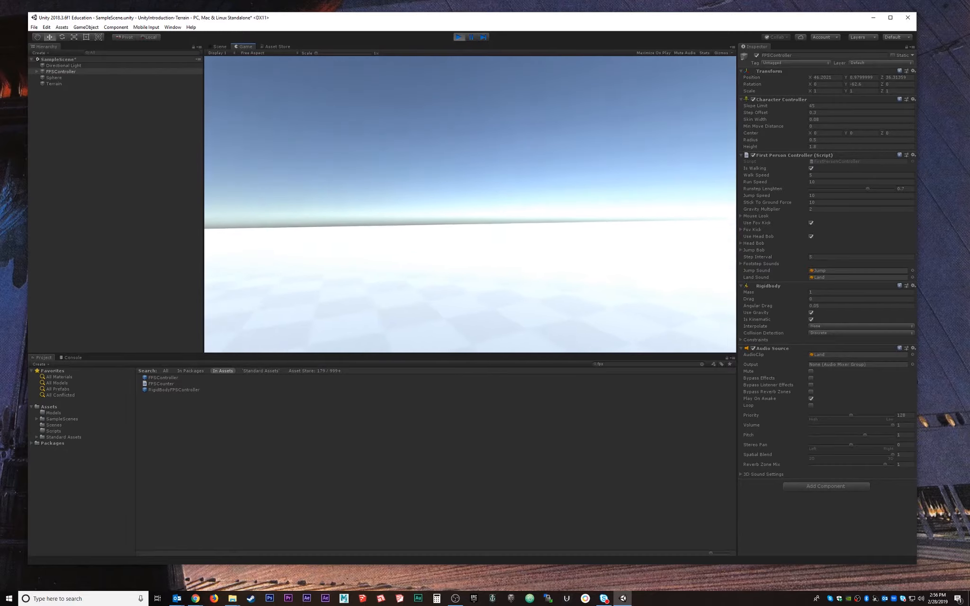
pyautogui.press('w')
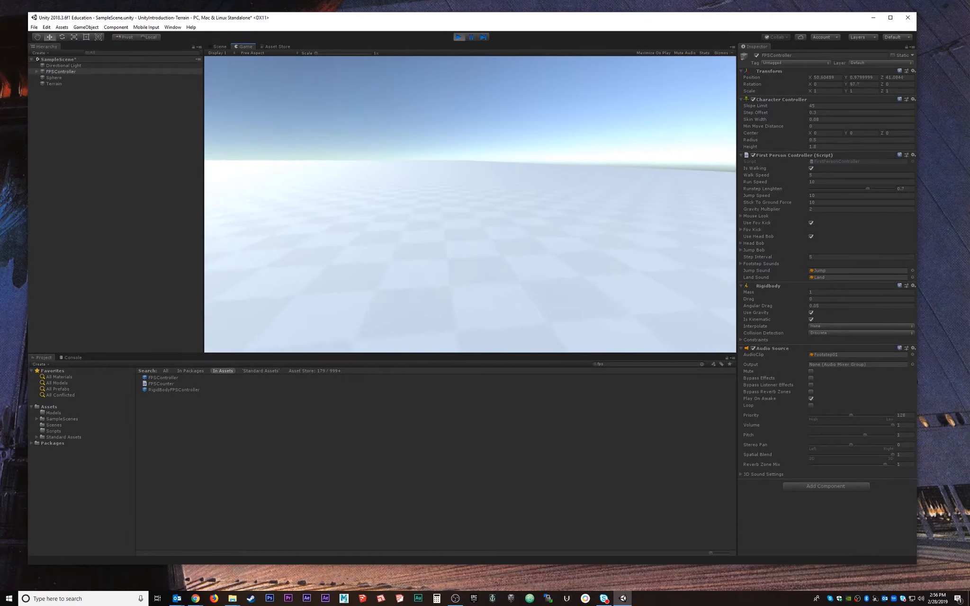
pyautogui.press('w')
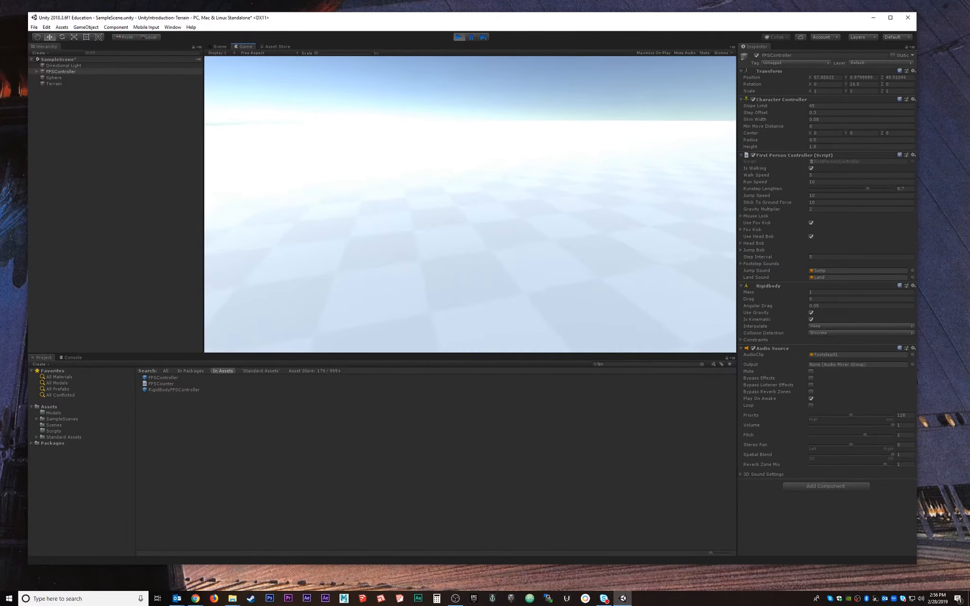
pyautogui.press('w')
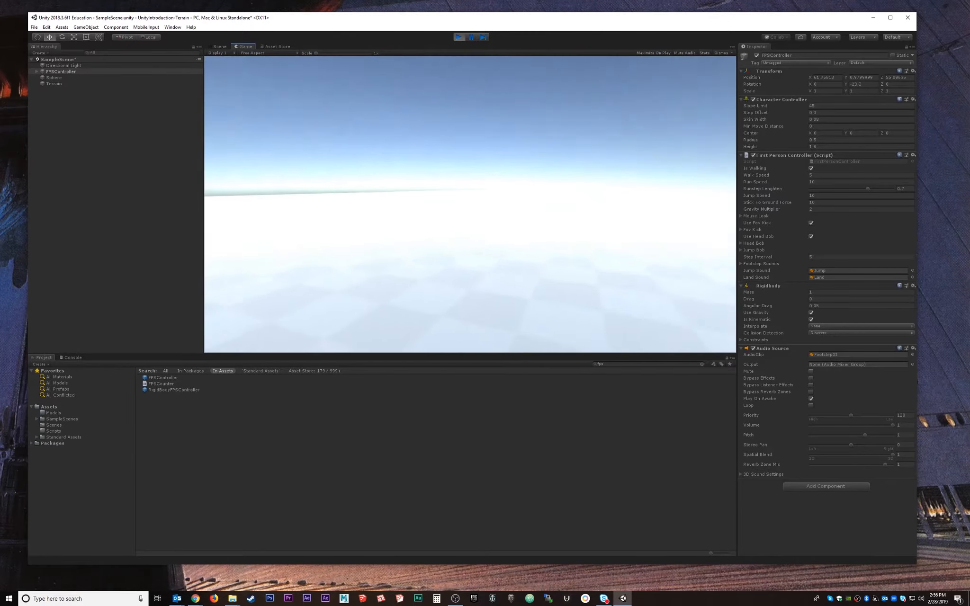
pyautogui.press('w')
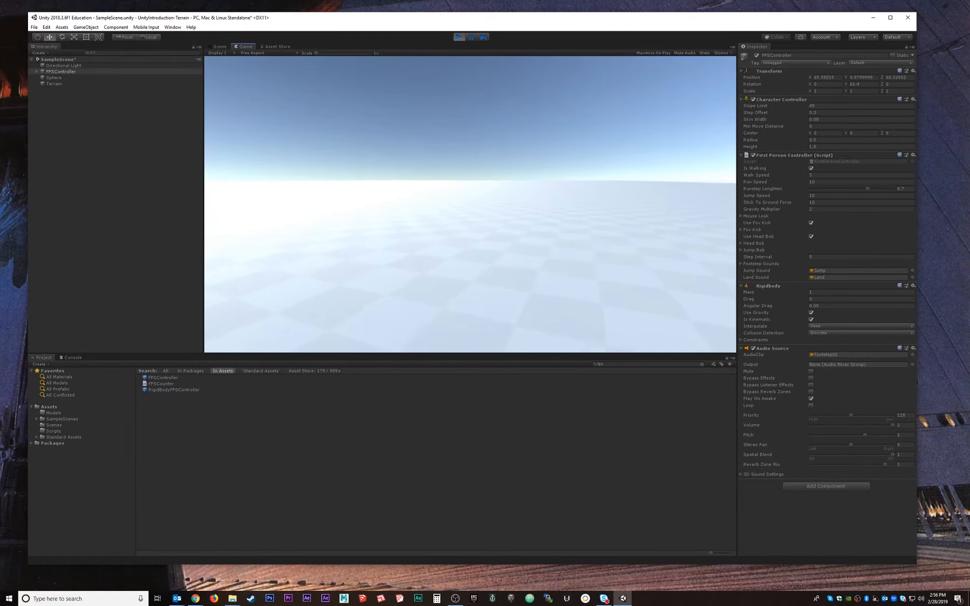
pyautogui.press('Escape')
pyautogui.click(460, 41)
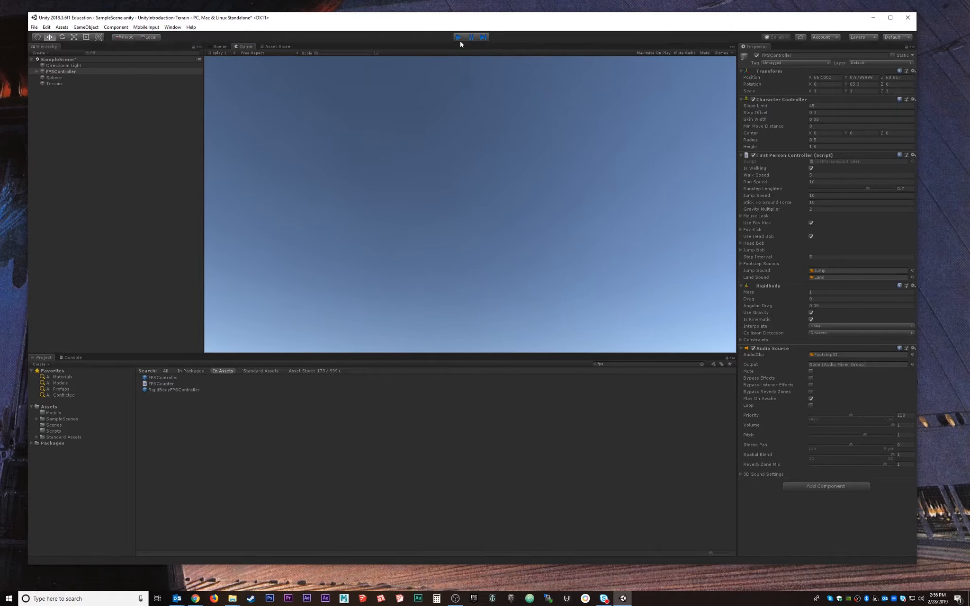
# Select the Terrain and choose the Raise or Lower Terrain sculpting tool.
pyautogui.click(58, 84)
pyautogui.scroll(-5, 611, 242)
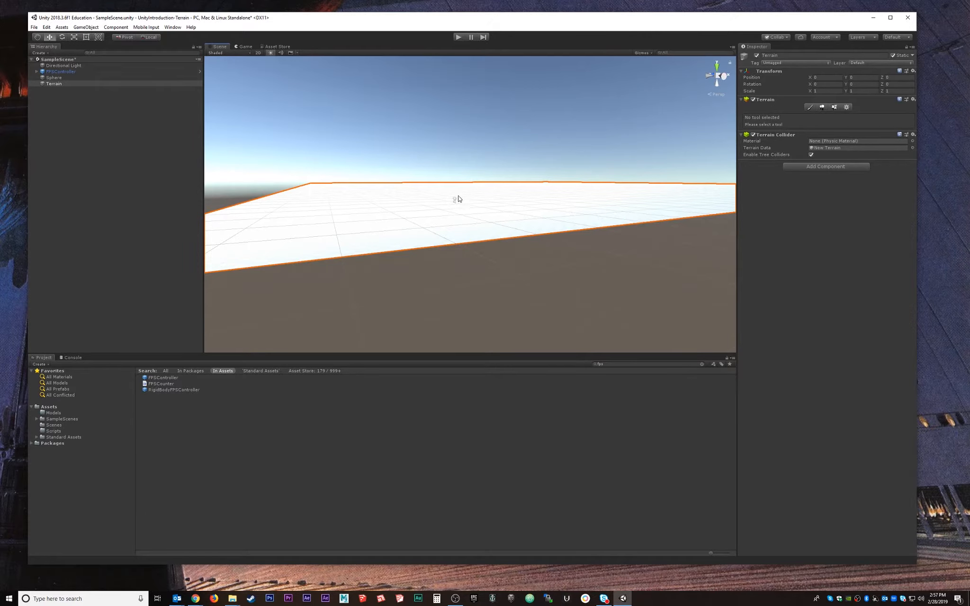
pyautogui.keyDown('alt'); pyautogui.moveTo(502, 190); pyautogui.dragTo(462, 253); pyautogui.keyUp('alt')
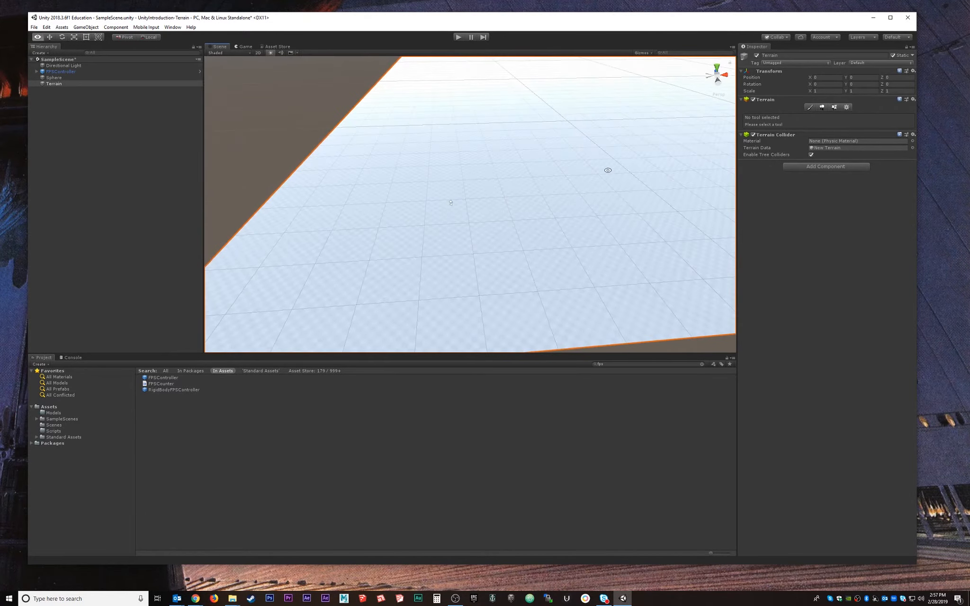
pyautogui.keyDown('alt'); pyautogui.scroll(5, 608, 170); pyautogui.keyUp('alt')
pyautogui.keyDown('alt'); pyautogui.moveTo(469, 190); pyautogui.dragTo(488, 188); pyautogui.keyUp('alt')
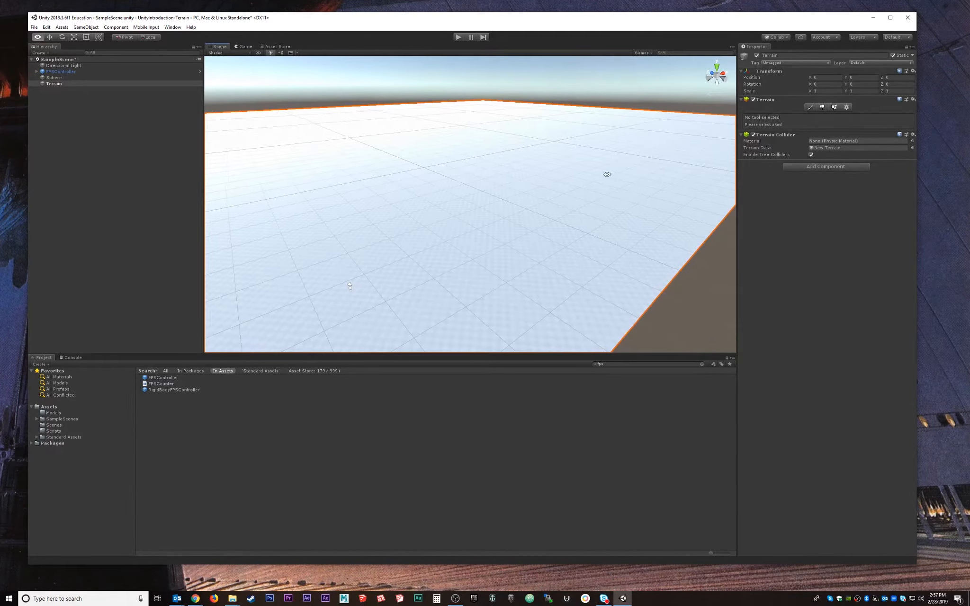
pyautogui.click(811, 107)
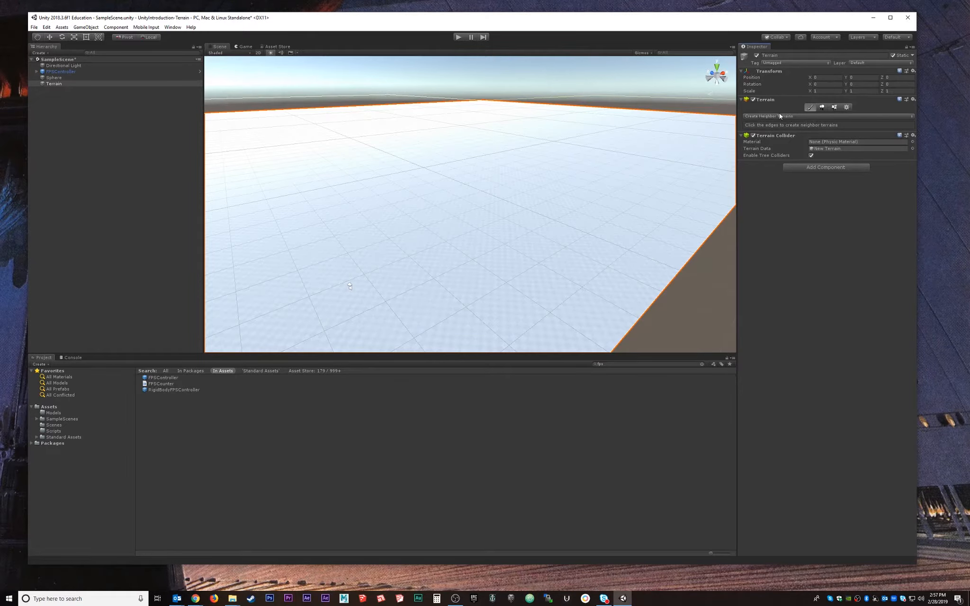
pyautogui.click(786, 116)
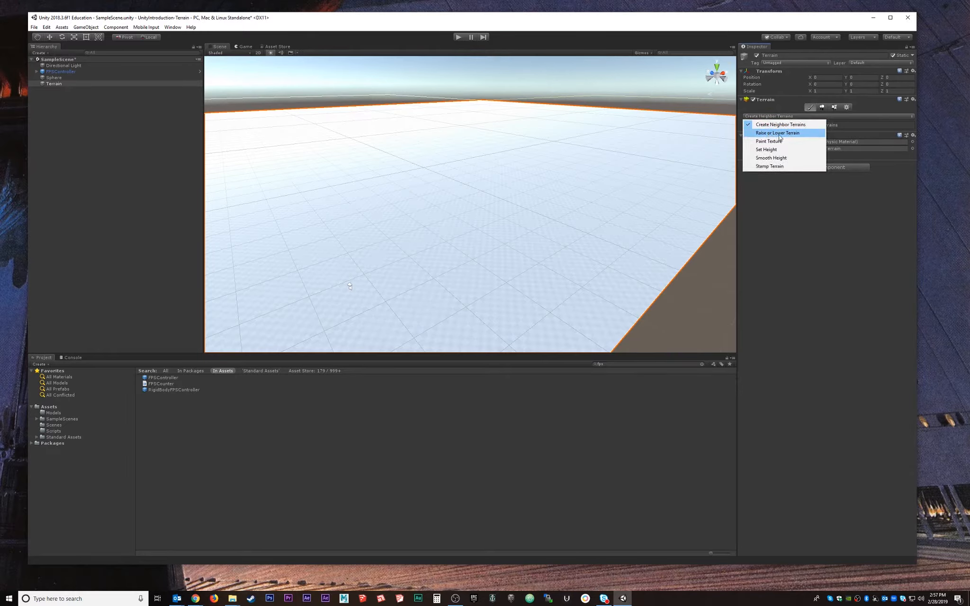
pyautogui.click(779, 133)
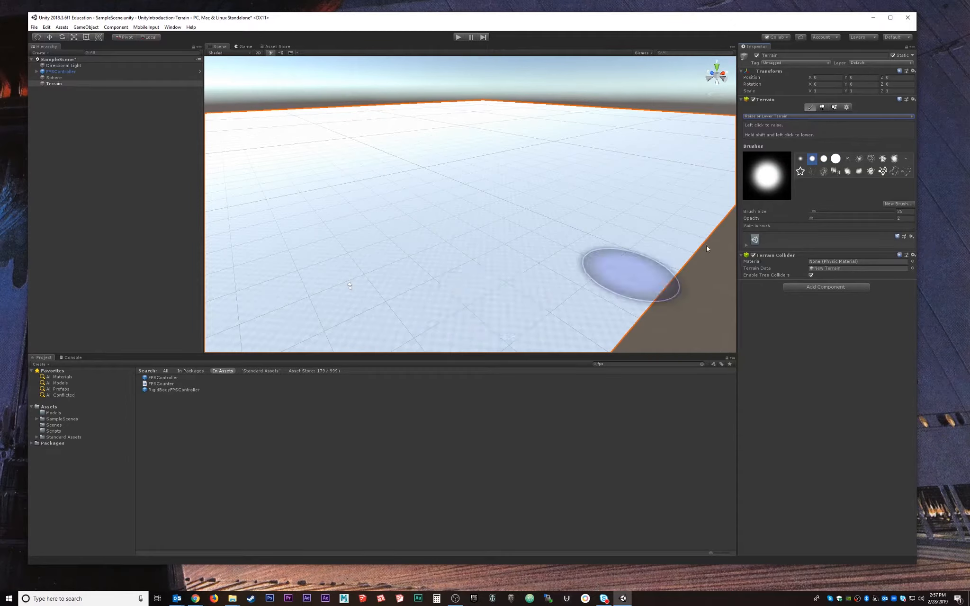
# Enlarge the brush to 106, try opacity 23 on a mound, then undo the central hill.
pyautogui.moveTo(817, 211); pyautogui.dragTo(829, 210)
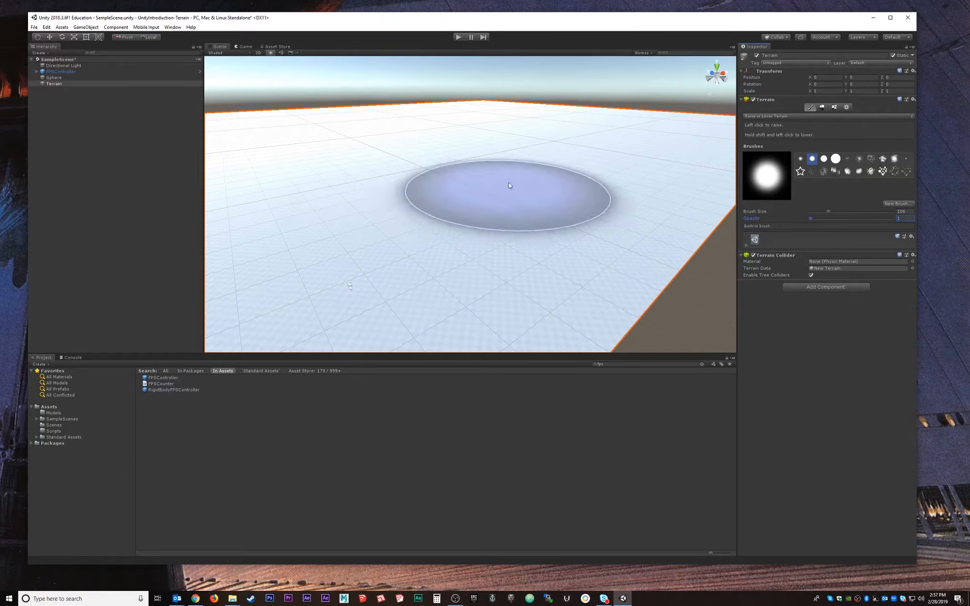
pyautogui.moveTo(511, 189)
pyautogui.mouseDown()
pyautogui.moveTo(520, 197)
pyautogui.moveTo(511, 212)
pyautogui.moveTo(533, 187)
pyautogui.moveTo(574, 169)
pyautogui.moveTo(537, 145)
pyautogui.moveTo(541, 169)
pyautogui.moveTo(360, 175)
pyautogui.moveTo(558, 161)
pyautogui.moveTo(601, 183)
pyautogui.moveTo(663, 184)
pyautogui.mouseUp()
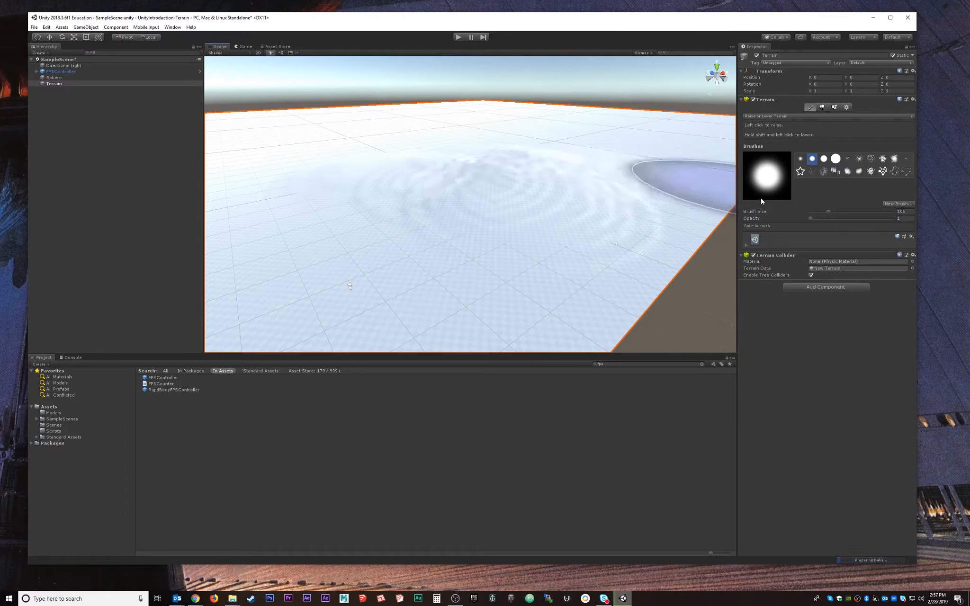
pyautogui.moveTo(820, 218); pyautogui.dragTo(828, 218)
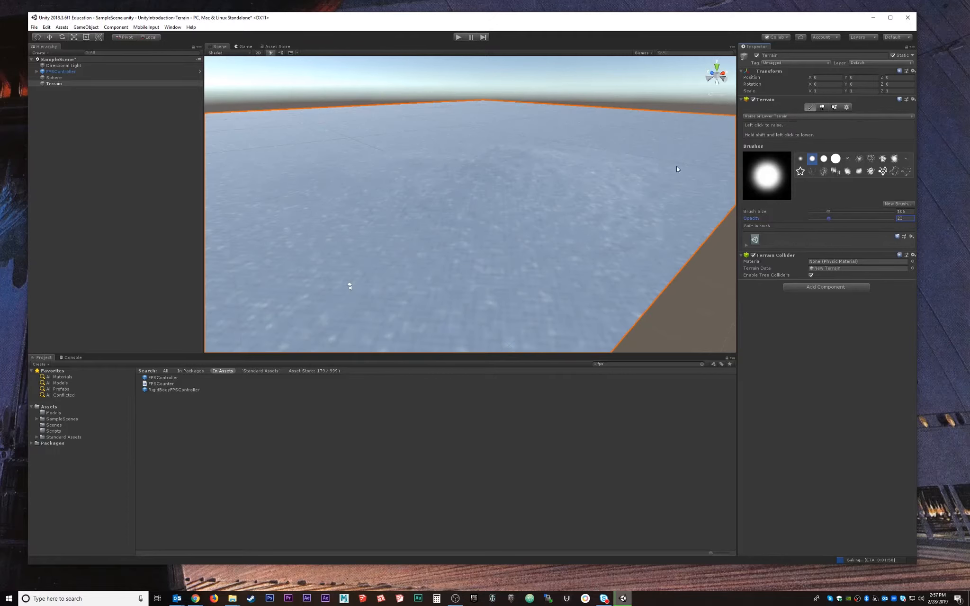
pyautogui.moveTo(363, 185)
pyautogui.mouseDown()
pyautogui.moveTo(407, 209)
pyautogui.moveTo(544, 170)
pyautogui.mouseUp()
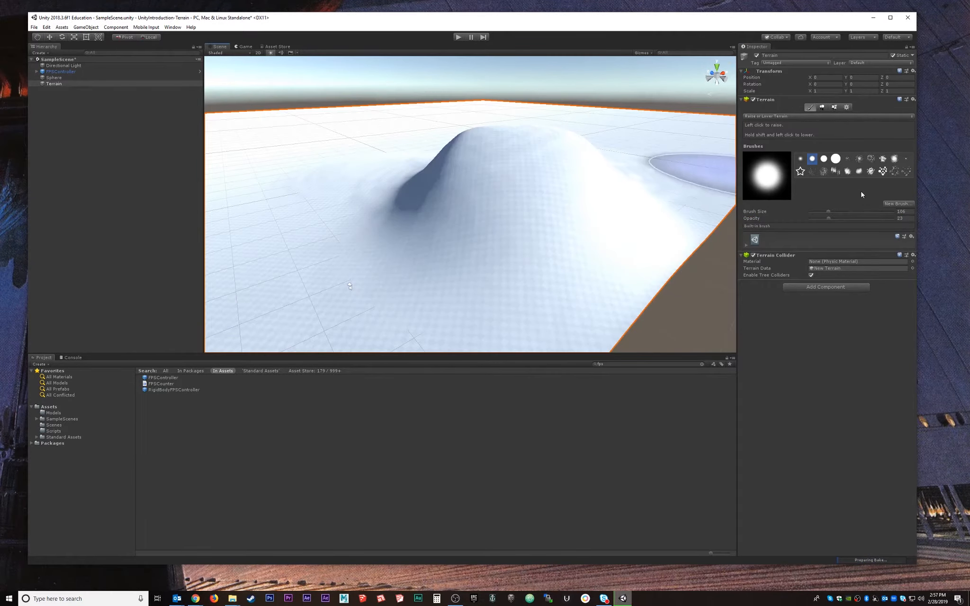
pyautogui.hotkey('ctrl', 'z')
pyautogui.hotkey('ctrl', 'z')
pyautogui.hotkey('ctrl', 'z')
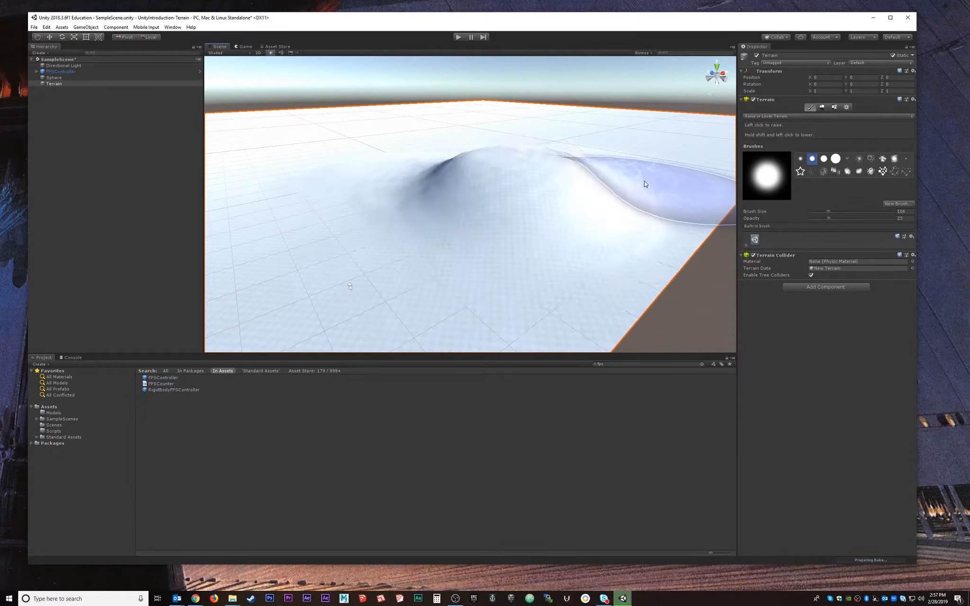
pyautogui.hotkey('ctrl', 'z')
pyautogui.hotkey('ctrl', 'z')
pyautogui.hotkey('ctrl', 'z')
pyautogui.hotkey('ctrl', 'z')
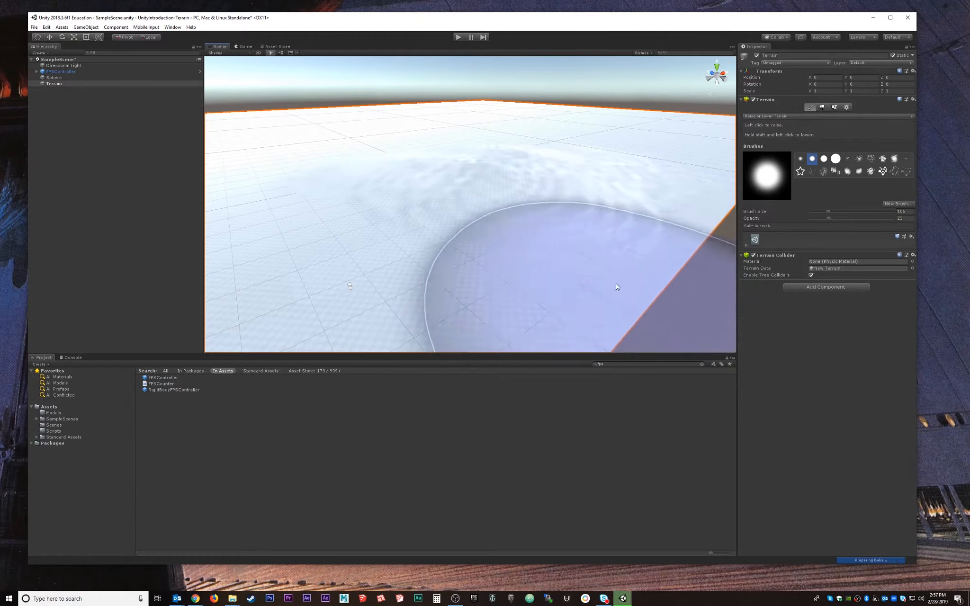
# With brush opacity about 2, raise larger hills toward the right and upper right.
pyautogui.keyDown('alt'); pyautogui.moveTo(424, 190); pyautogui.dragTo(515, 209); pyautogui.keyUp('alt')
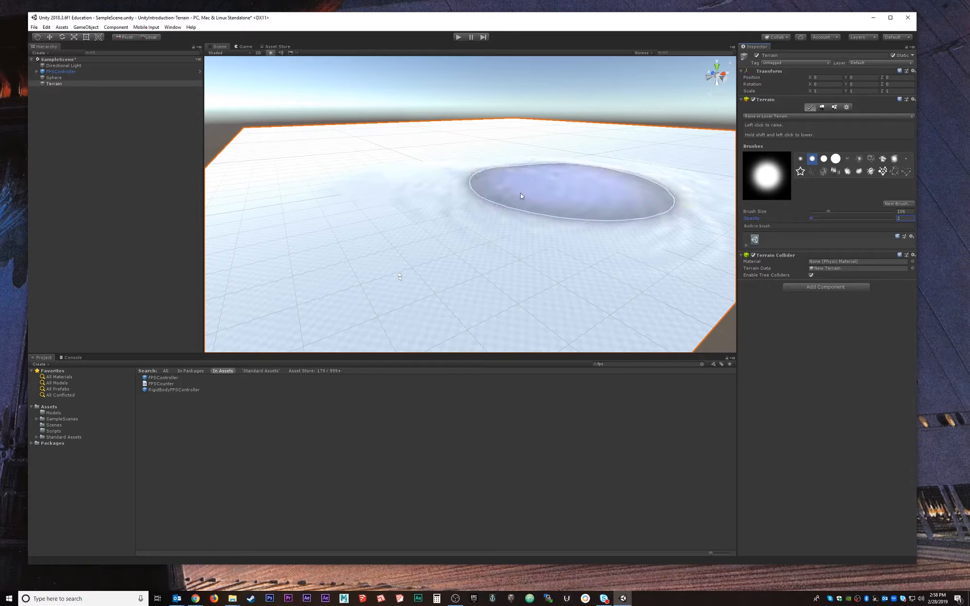
pyautogui.moveTo(519, 161)
pyautogui.keyDown('alt'); pyautogui.mouseDown()
pyautogui.moveTo(522, 169)
pyautogui.moveTo(452, 204)
pyautogui.moveTo(423, 153)
pyautogui.moveTo(589, 143)
pyautogui.moveTo(725, 231)
pyautogui.moveTo(655, 184)
pyautogui.mouseUp(); pyautogui.keyUp('alt')
pyautogui.scroll(-4, 425, 154)
pyautogui.moveTo(655, 184); pyautogui.dragTo(656, 185, button='right')
pyautogui.press('d')
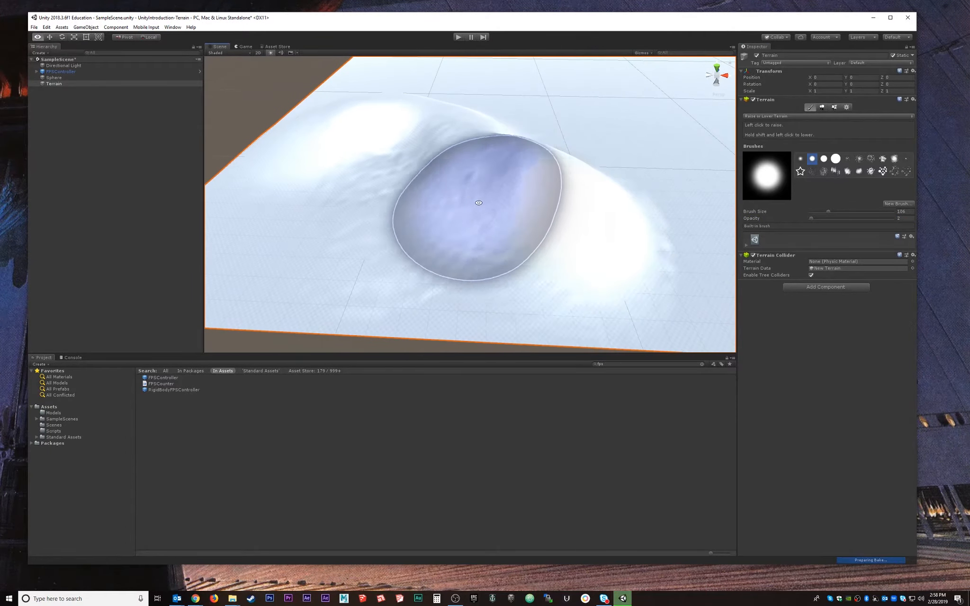
pyautogui.moveTo(477, 191)
pyautogui.mouseDown()
pyautogui.moveTo(657, 203)
pyautogui.moveTo(648, 137)
pyautogui.moveTo(476, 100)
pyautogui.moveTo(575, 162)
pyautogui.moveTo(638, 156)
pyautogui.moveTo(551, 209)
pyautogui.moveTo(650, 205)
pyautogui.moveTo(592, 145)
pyautogui.moveTo(600, 131)
pyautogui.mouseUp()
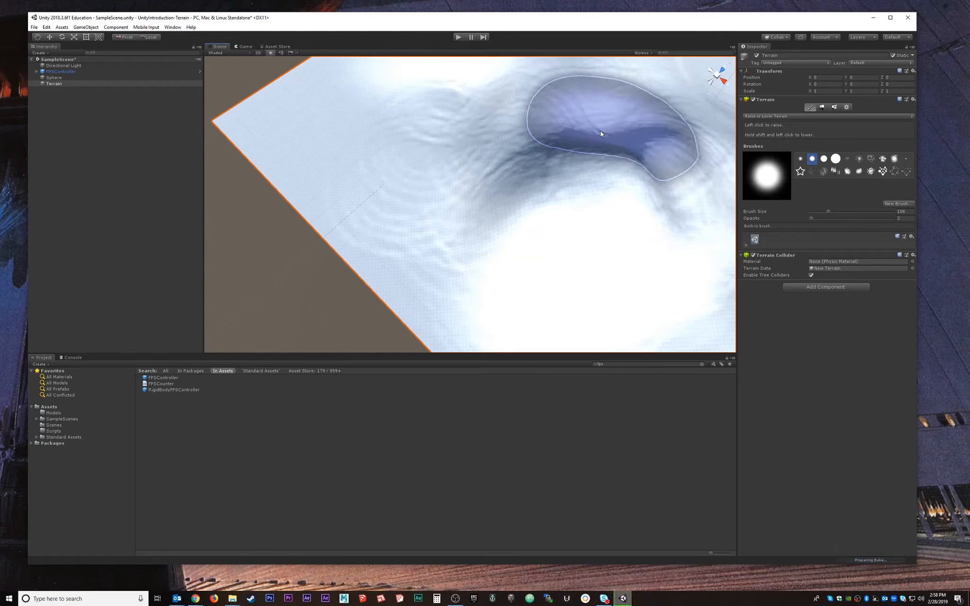
pyautogui.moveTo(537, 181)
pyautogui.keyDown('alt'); pyautogui.mouseDown()
pyautogui.moveTo(656, 119)
pyautogui.moveTo(757, 209)
pyautogui.moveTo(641, 268)
pyautogui.moveTo(500, 159)
pyautogui.mouseUp(); pyautogui.keyUp('alt')
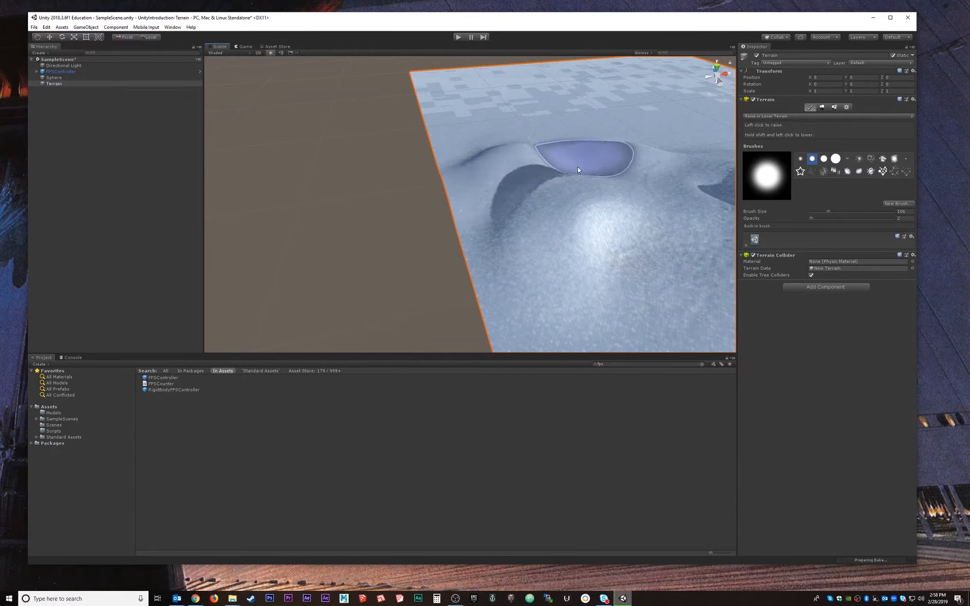
pyautogui.moveTo(650, 199); pyautogui.dragTo(320, 188, button='middle')
pyautogui.keyDown('alt'); pyautogui.moveTo(320, 189); pyautogui.dragTo(456, 114); pyautogui.keyUp('alt')
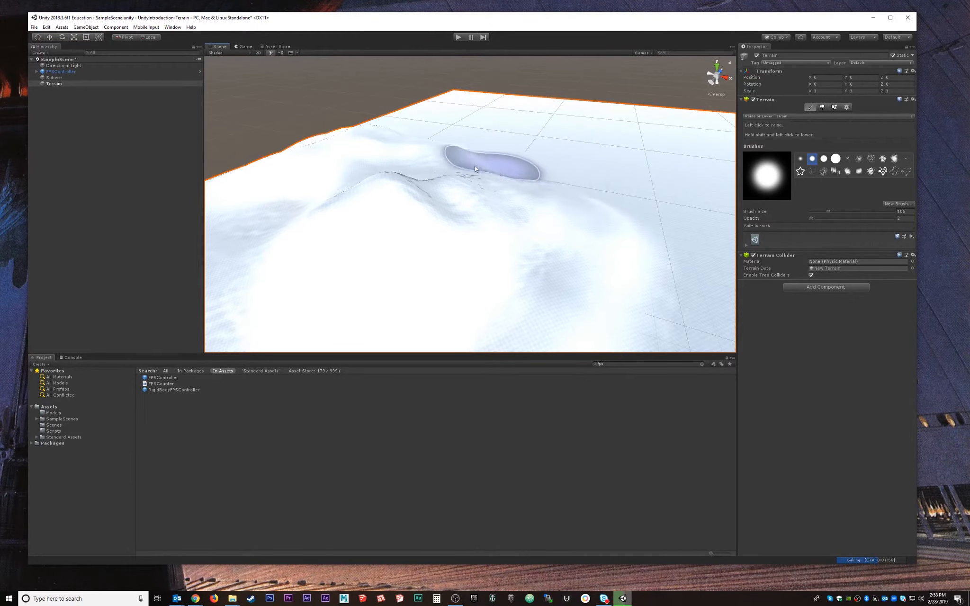
pyautogui.moveTo(501, 156)
pyautogui.mouseDown()
pyautogui.moveTo(623, 219)
pyautogui.moveTo(694, 369)
pyautogui.mouseUp()
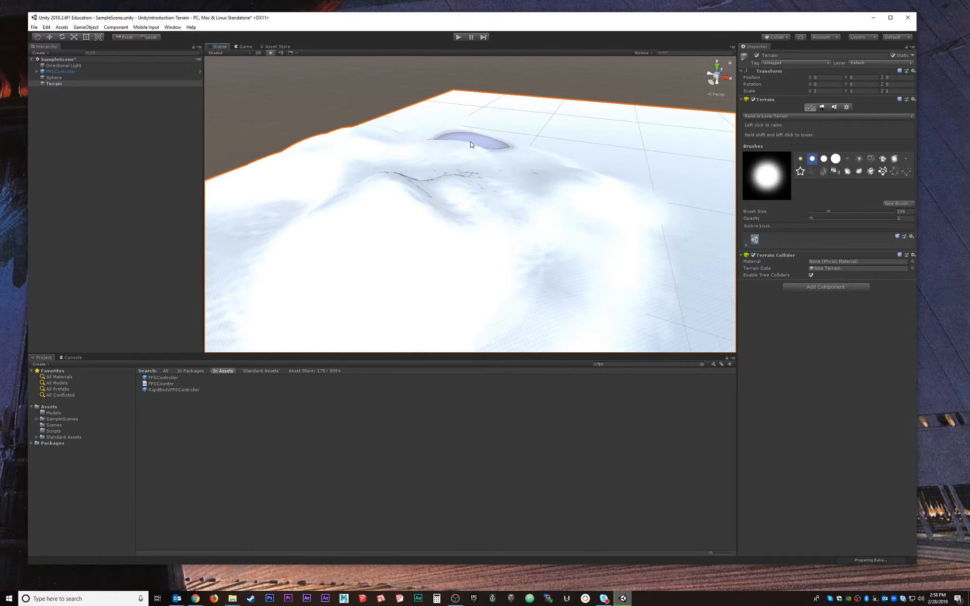
# Orbit and pan around the terrain to inspect the new snowy hills.
pyautogui.keyDown('alt'); pyautogui.moveTo(492, 146); pyautogui.dragTo(402, 191); pyautogui.keyUp('alt')
pyautogui.keyDown('alt'); pyautogui.moveTo(697, 153); pyautogui.dragTo(404, 198); pyautogui.keyUp('alt')
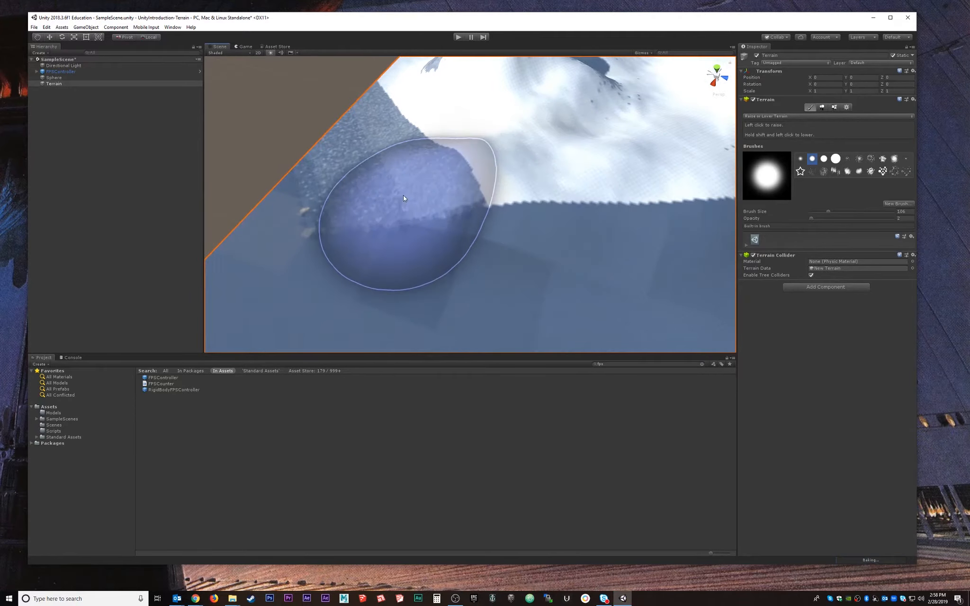
pyautogui.moveTo(455, 210); pyautogui.dragTo(478, 167, button='middle')
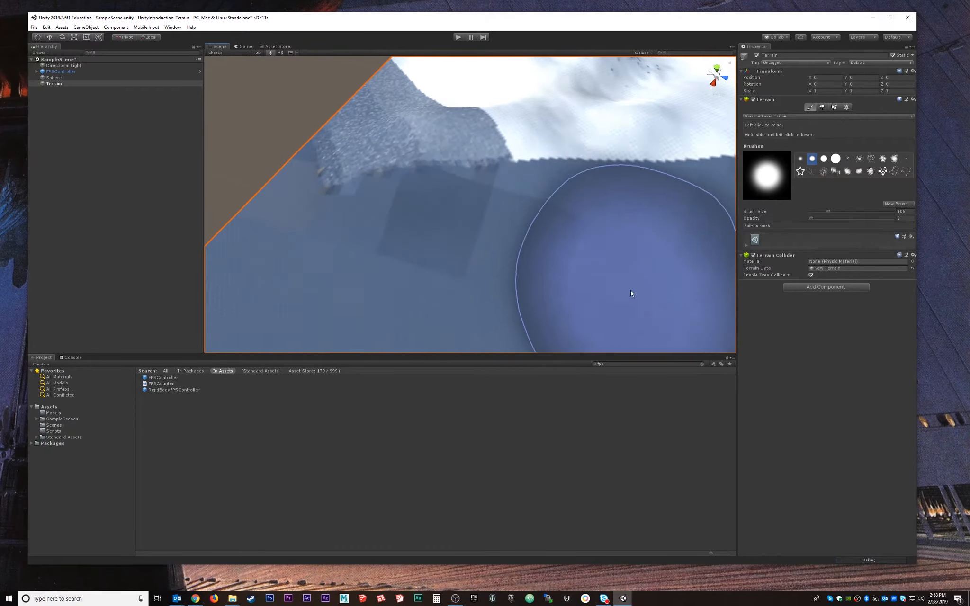
pyautogui.moveTo(656, 203); pyautogui.dragTo(580, 270, button='middle')
pyautogui.keyDown('alt'); pyautogui.moveTo(580, 270); pyautogui.dragTo(520, 180); pyautogui.keyUp('alt')
pyautogui.moveTo(521, 180); pyautogui.dragTo(535, 199, button='middle')
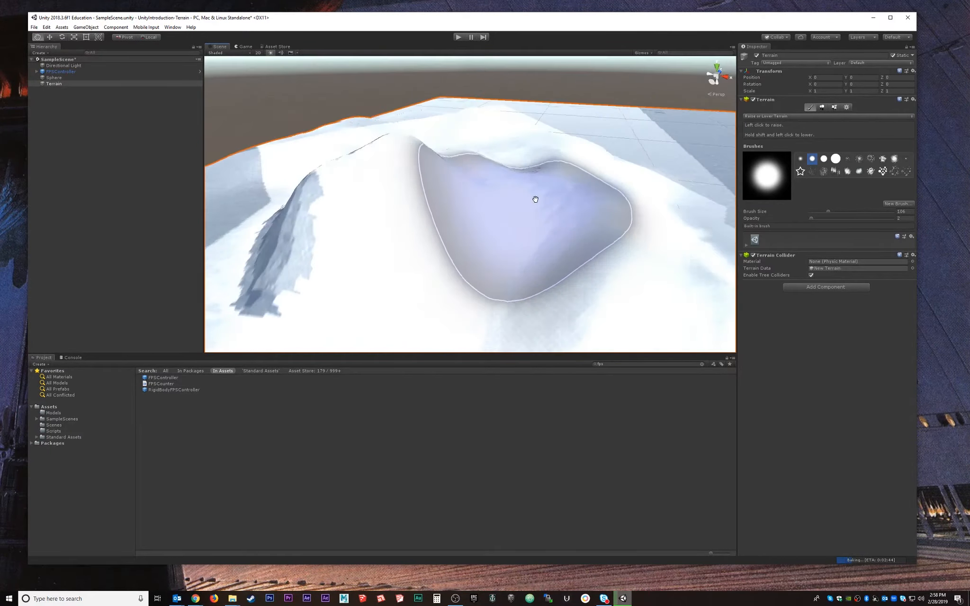
pyautogui.keyDown('alt'); pyautogui.moveTo(536, 199); pyautogui.dragTo(580, 205); pyautogui.keyUp('alt')
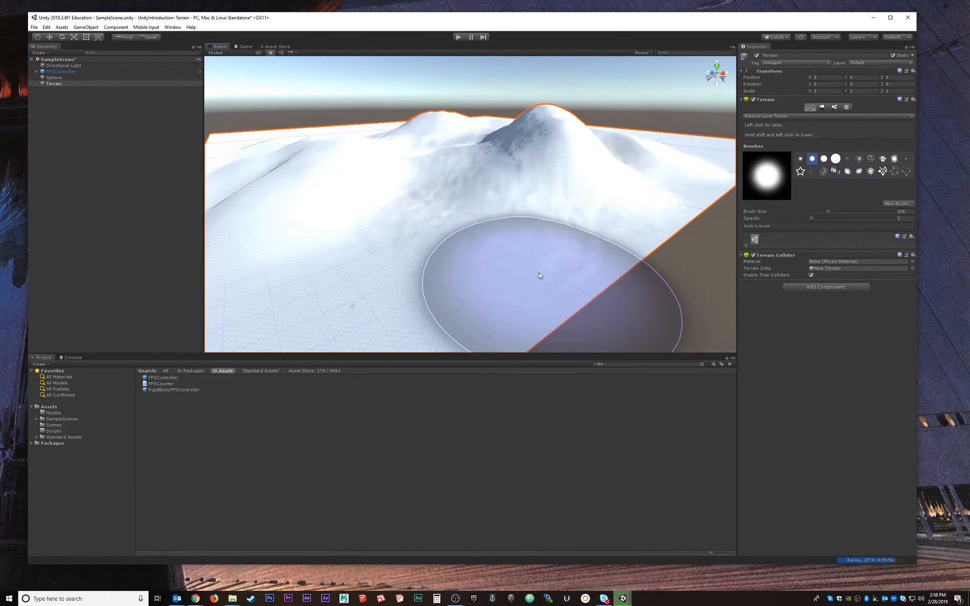
pyautogui.moveTo(461, 245); pyautogui.dragTo(551, 214, button='middle')
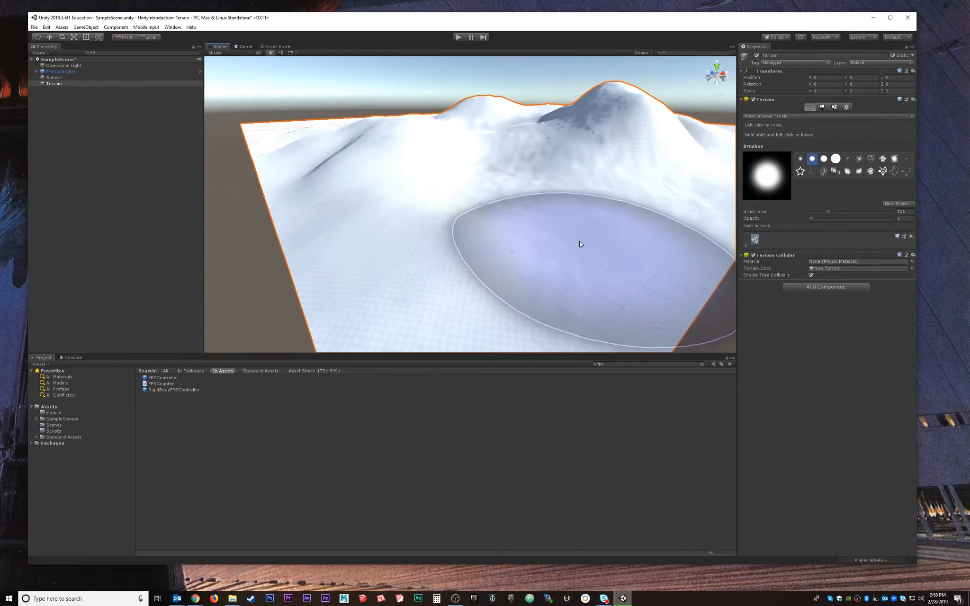
pyautogui.moveTo(581, 244)
pyautogui.keyDown('alt'); pyautogui.mouseDown()
pyautogui.moveTo(508, 223)
pyautogui.moveTo(534, 197)
pyautogui.moveTo(426, 197)
pyautogui.moveTo(449, 203)
pyautogui.mouseUp(); pyautogui.keyUp('alt')
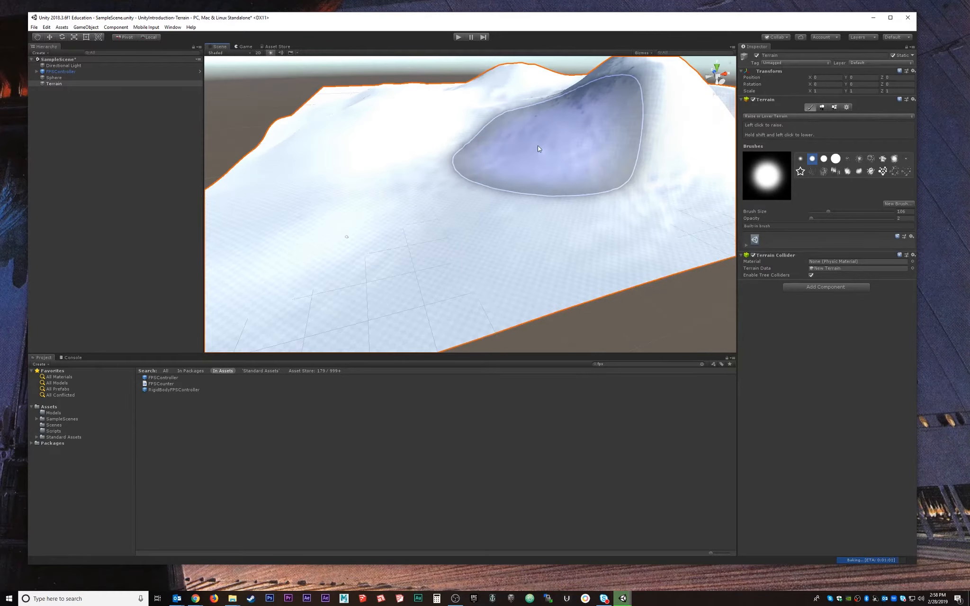
pyautogui.click(173, 27)
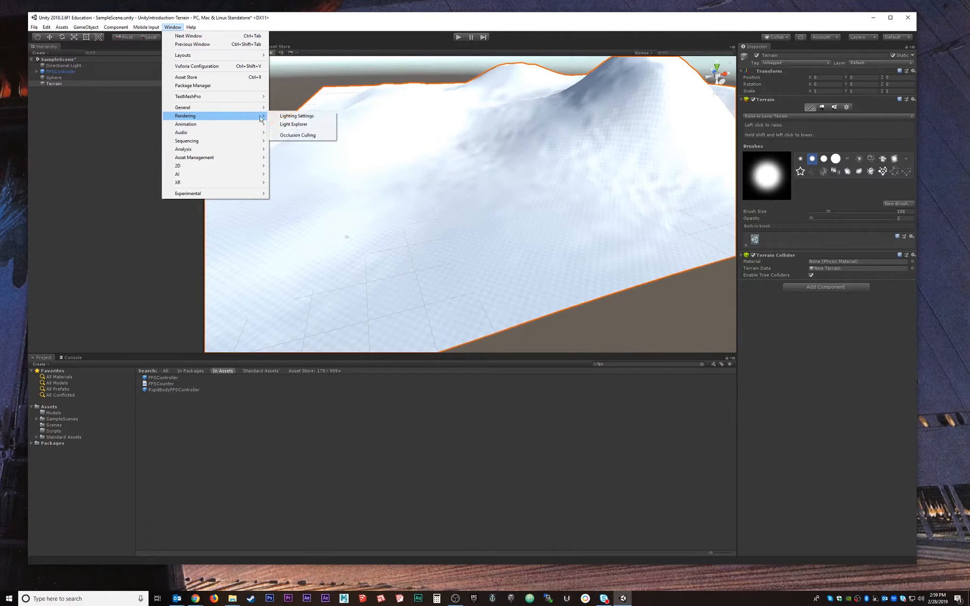
# Uncheck Auto Generate in the Lighting settings and close the window.
pyautogui.click(312, 119)
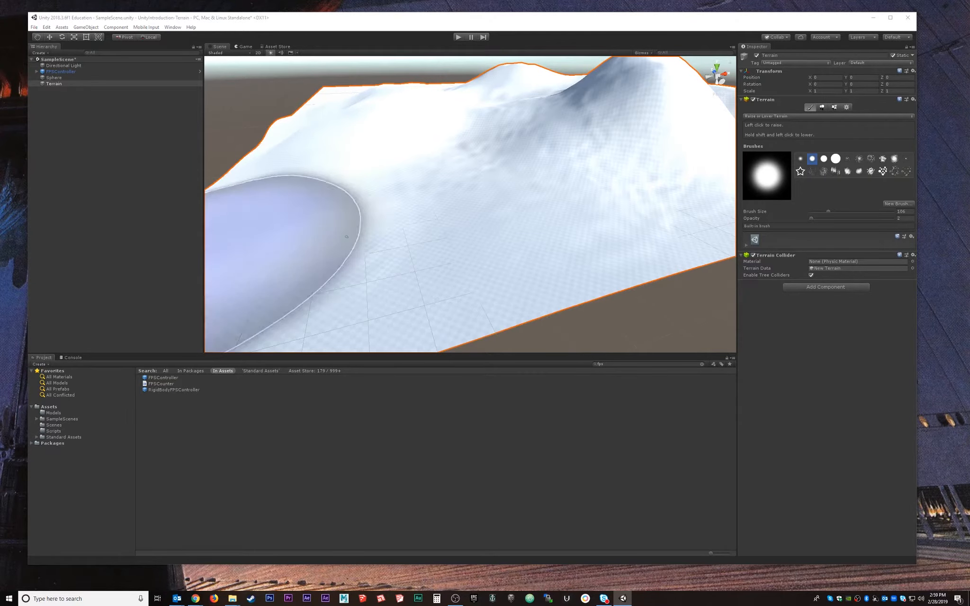
pyautogui.moveTo(1, 201)
pyautogui.mouseDown()
pyautogui.moveTo(398, 162)
pyautogui.moveTo(351, 148)
pyautogui.mouseUp()
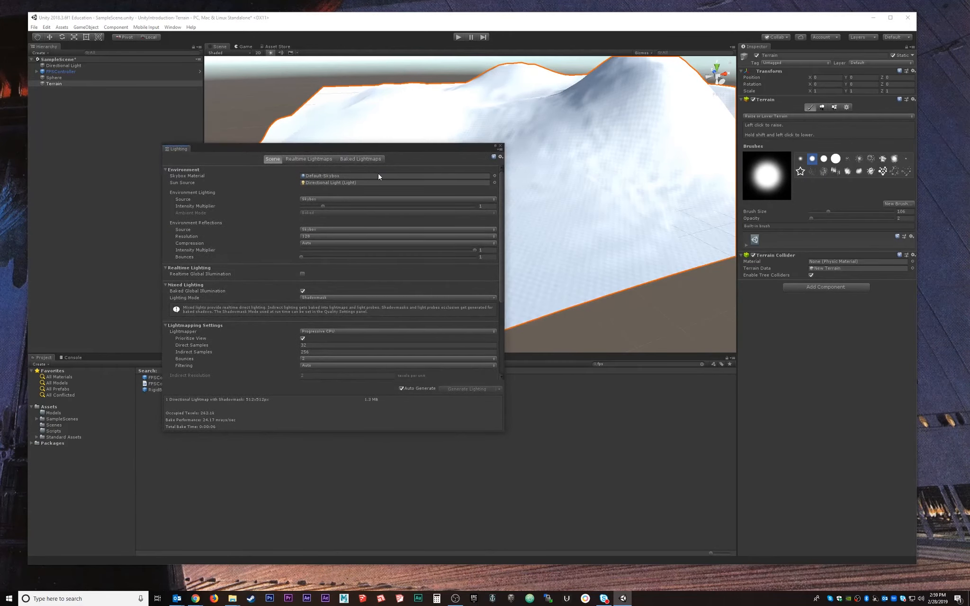
pyautogui.scroll(-3, 296, 279)
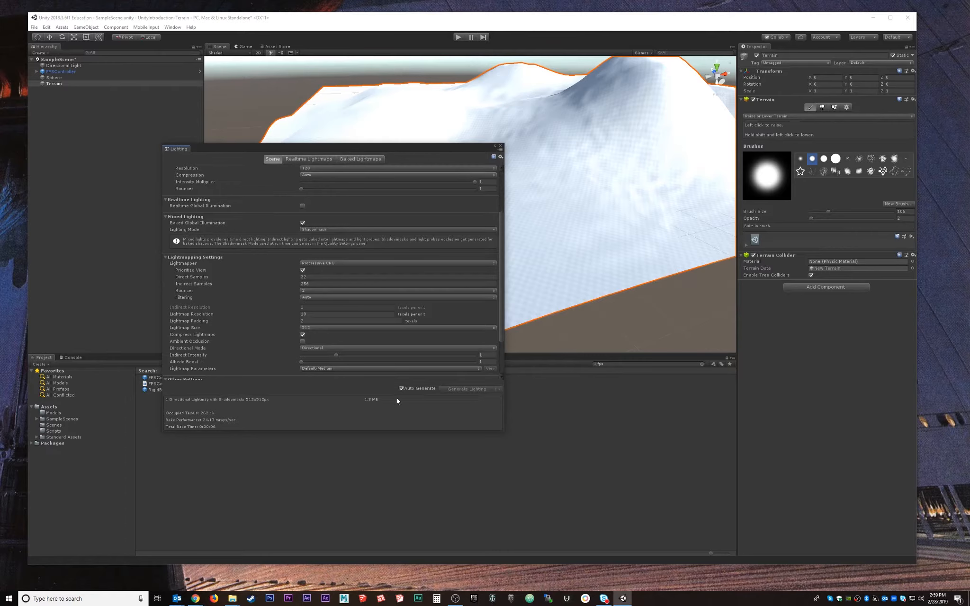
pyautogui.scroll(3, 349, 255)
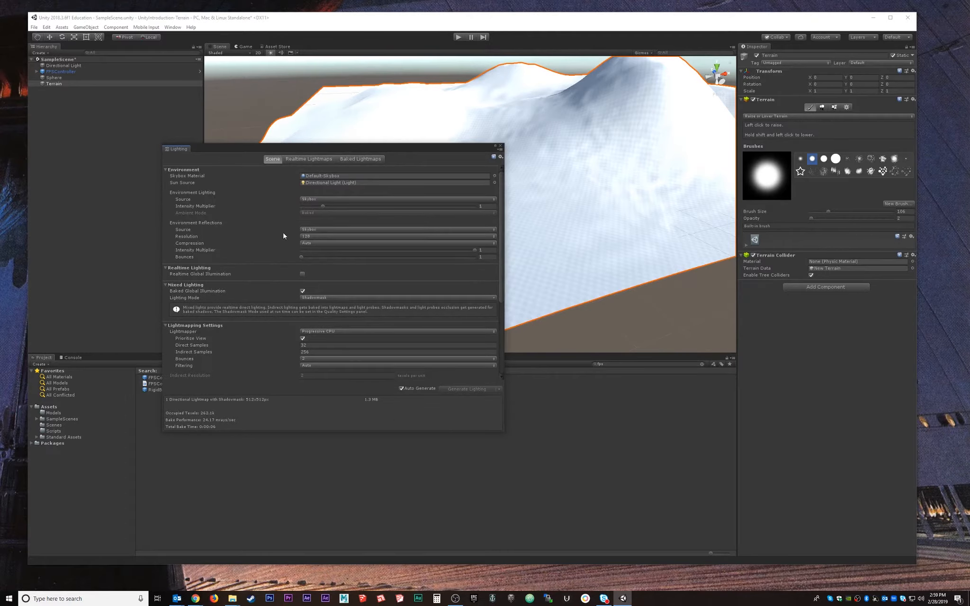
pyautogui.click(402, 388)
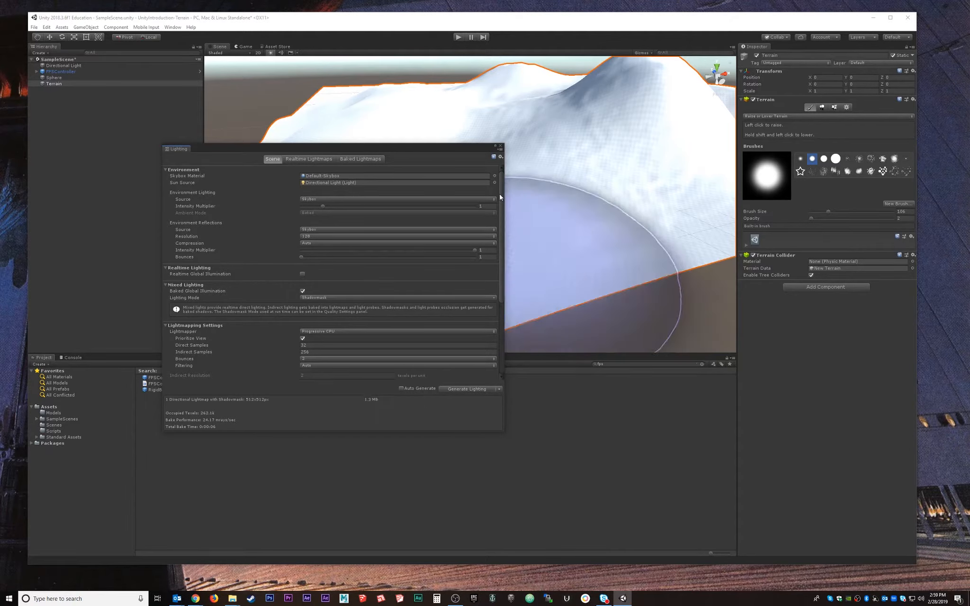
pyautogui.click(501, 146)
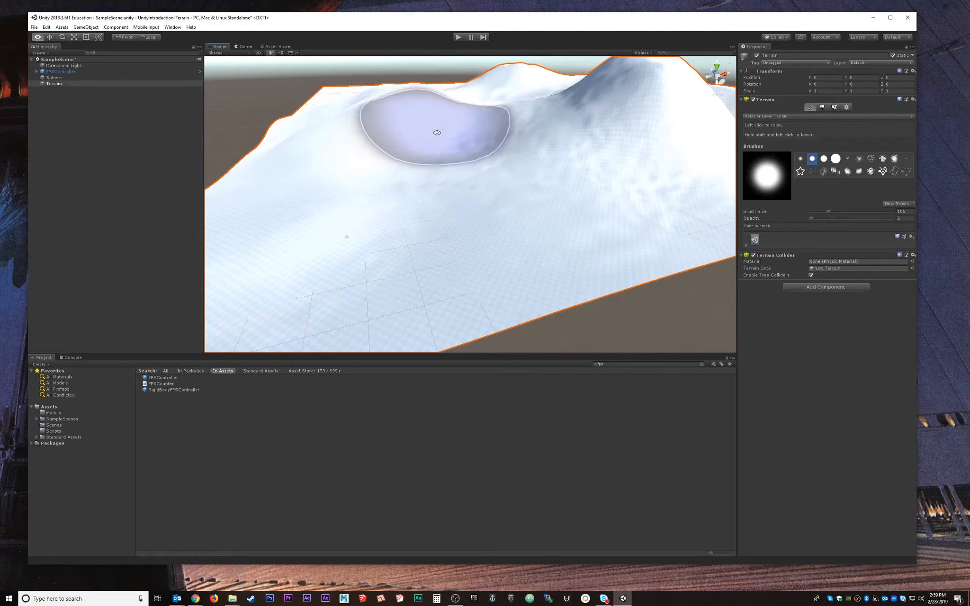
# View the sculpted hills from lower angles, then reselect the Terrain to show its tools.
pyautogui.moveTo(436, 131); pyautogui.dragTo(574, 142, button='middle')
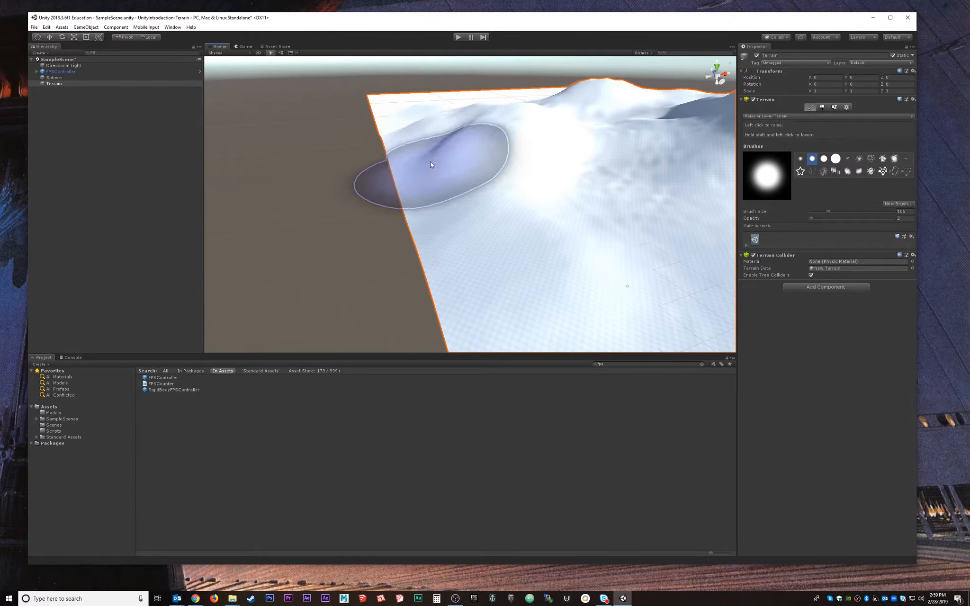
pyautogui.moveTo(530, 184); pyautogui.dragTo(466, 241, button='middle')
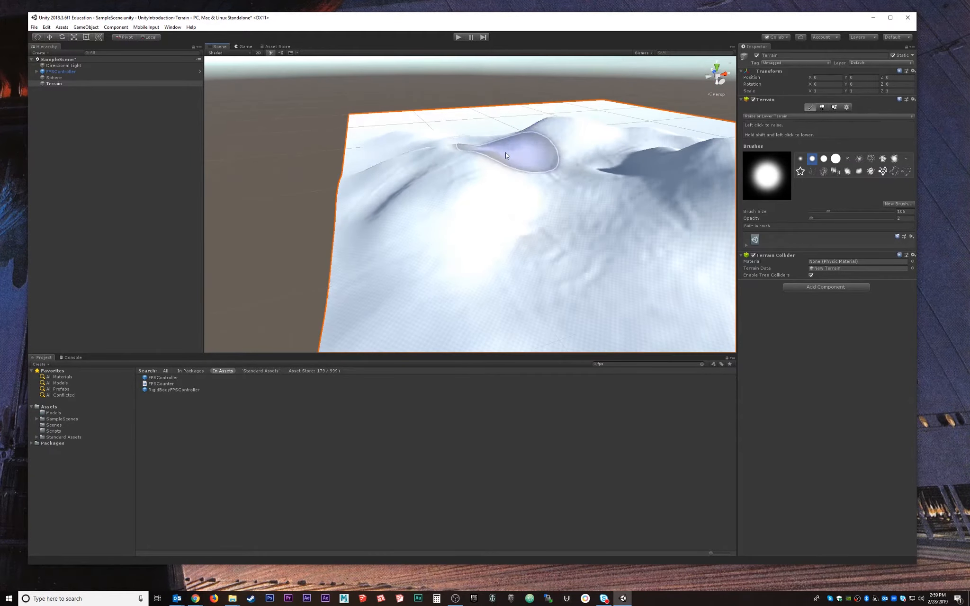
pyautogui.click(387, 113)
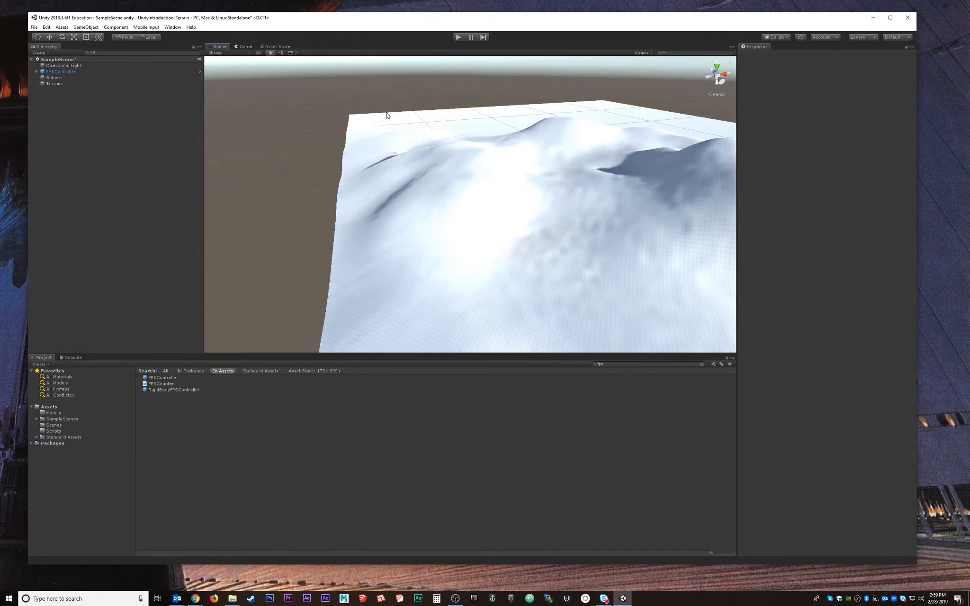
pyautogui.moveTo(621, 197); pyautogui.dragTo(540, 144, button='middle')
pyautogui.moveTo(479, 236)
pyautogui.keyDown('alt'); pyautogui.mouseDown()
pyautogui.moveTo(545, 199)
pyautogui.moveTo(472, 217)
pyautogui.mouseUp(); pyautogui.keyUp('alt')
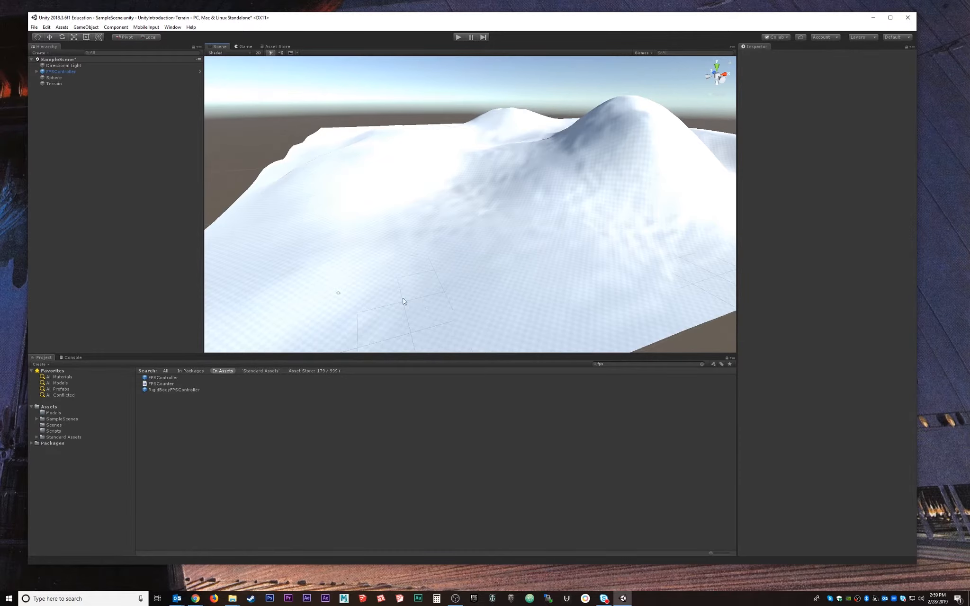
pyautogui.keyDown('alt'); pyautogui.moveTo(617, 251); pyautogui.dragTo(548, 207); pyautogui.keyUp('alt')
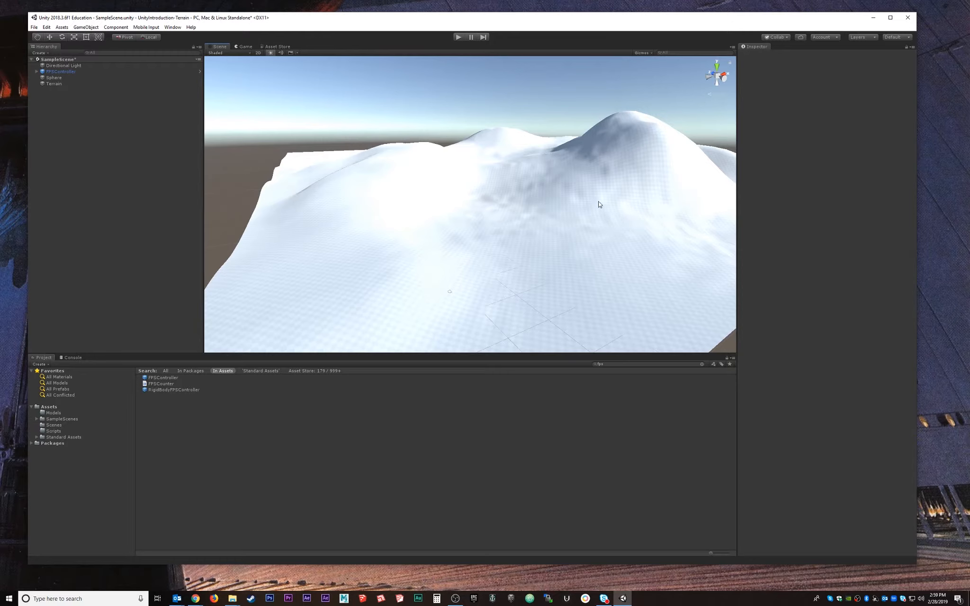
pyautogui.click(62, 72)
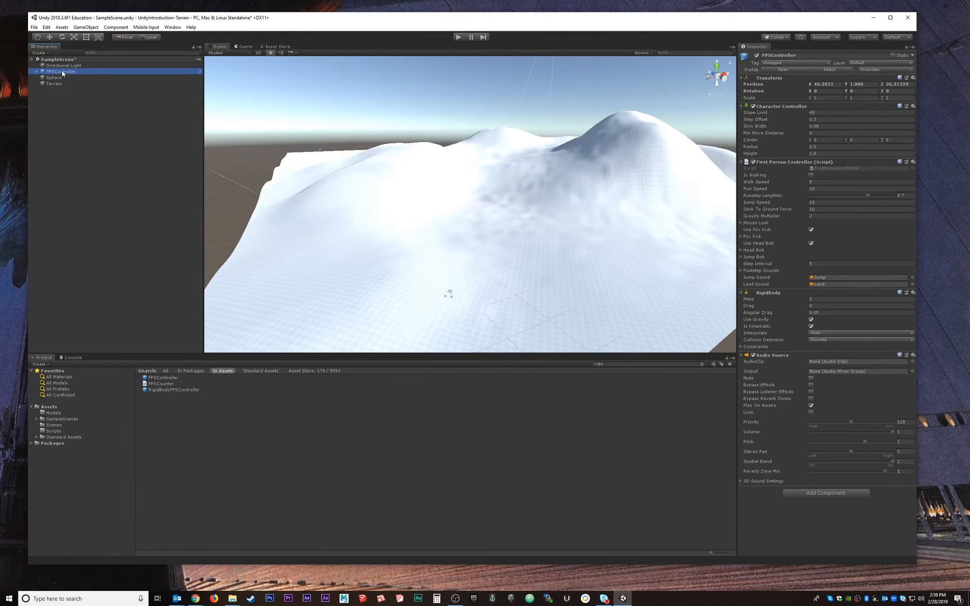
pyautogui.click(66, 84)
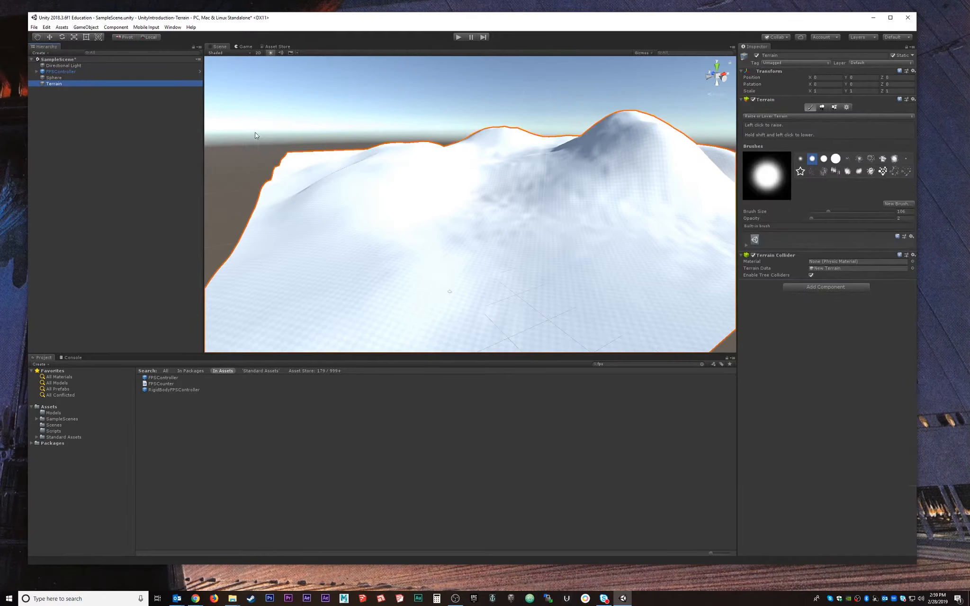
pyautogui.click(810, 108)
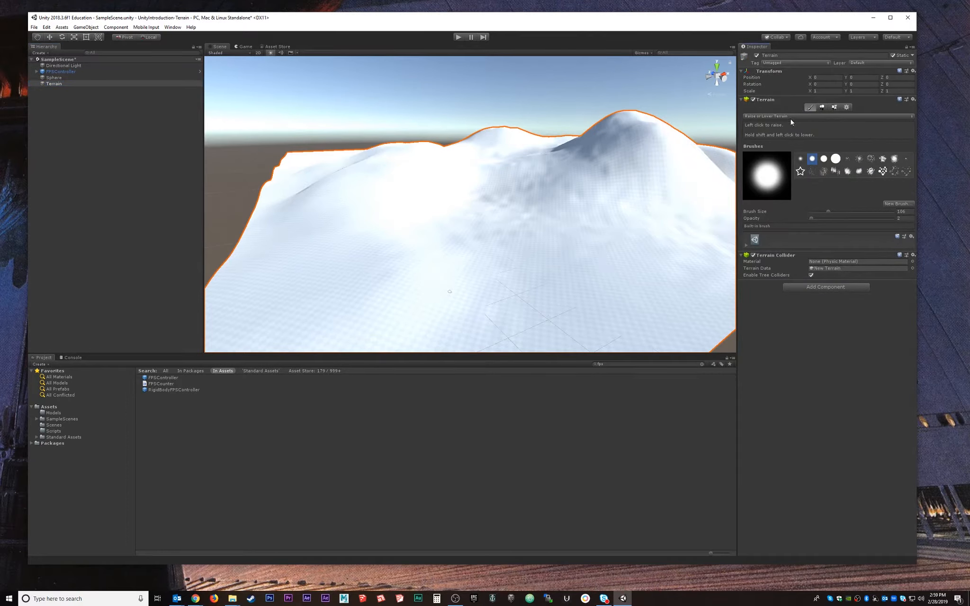
# Switch to Paint Texture and choose Create Layer from the Edit Terrain Layers menu.
pyautogui.click(790, 117)
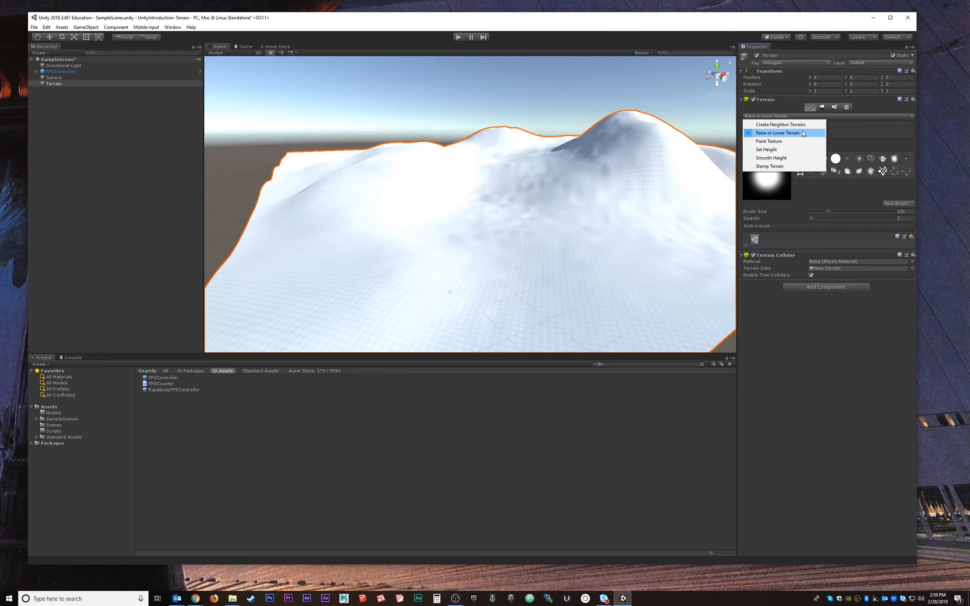
pyautogui.click(779, 142)
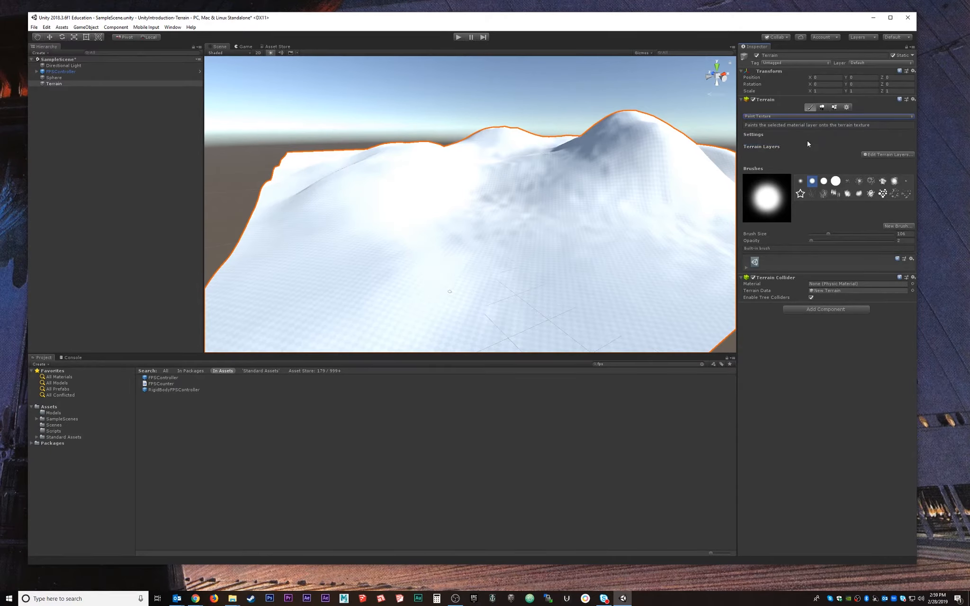
pyautogui.click(887, 155)
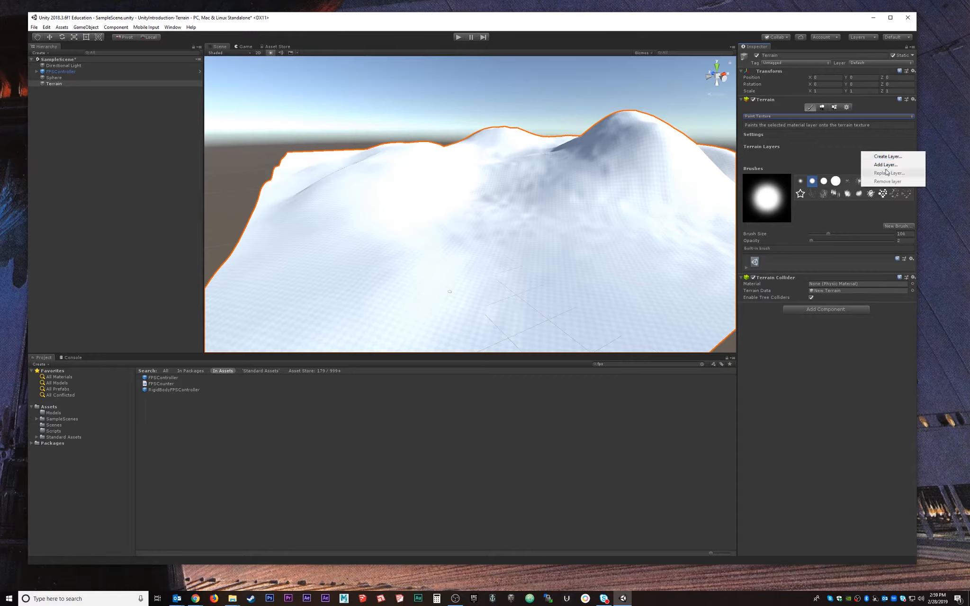
pyautogui.click(887, 165)
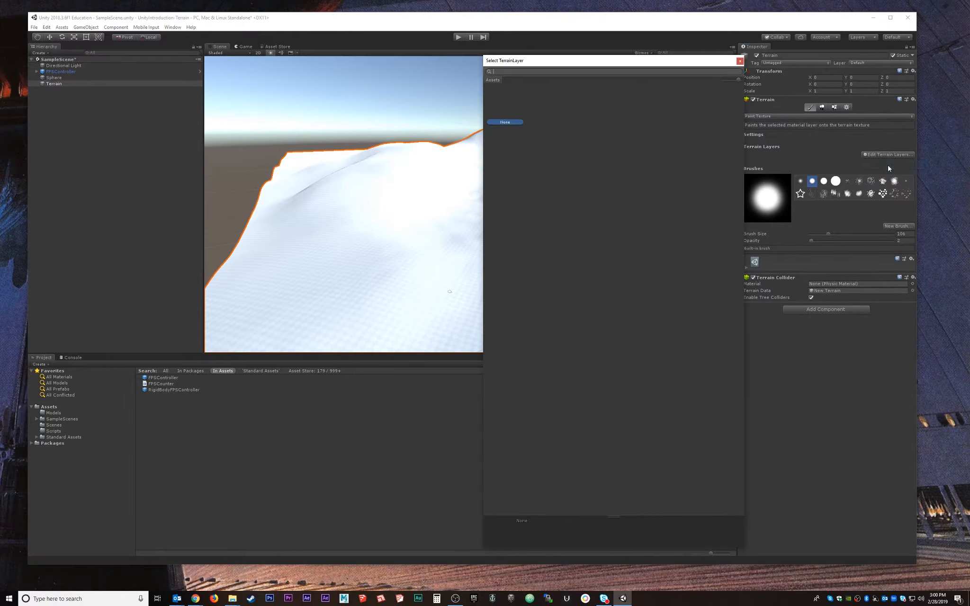
pyautogui.click(740, 60)
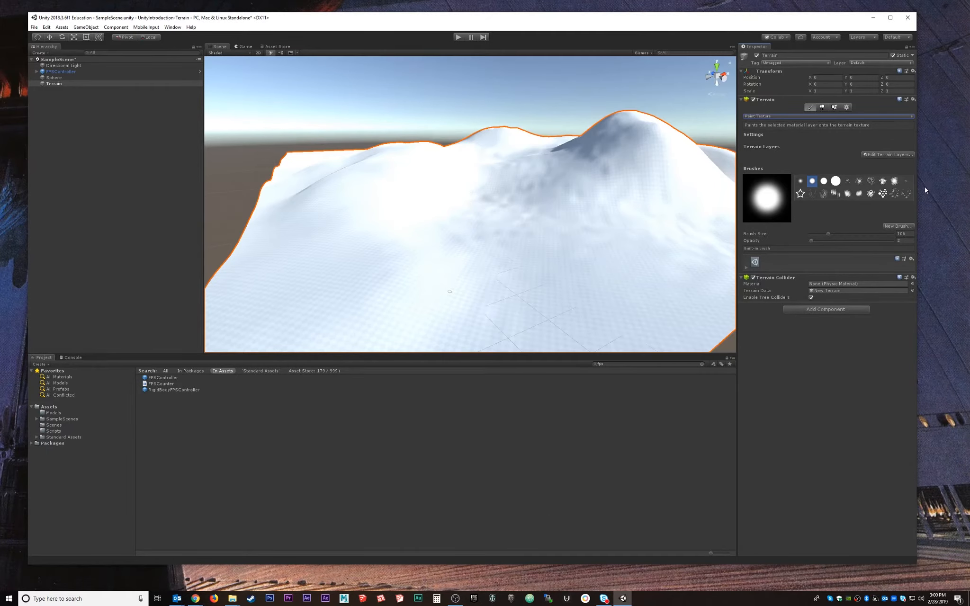
pyautogui.click(884, 156)
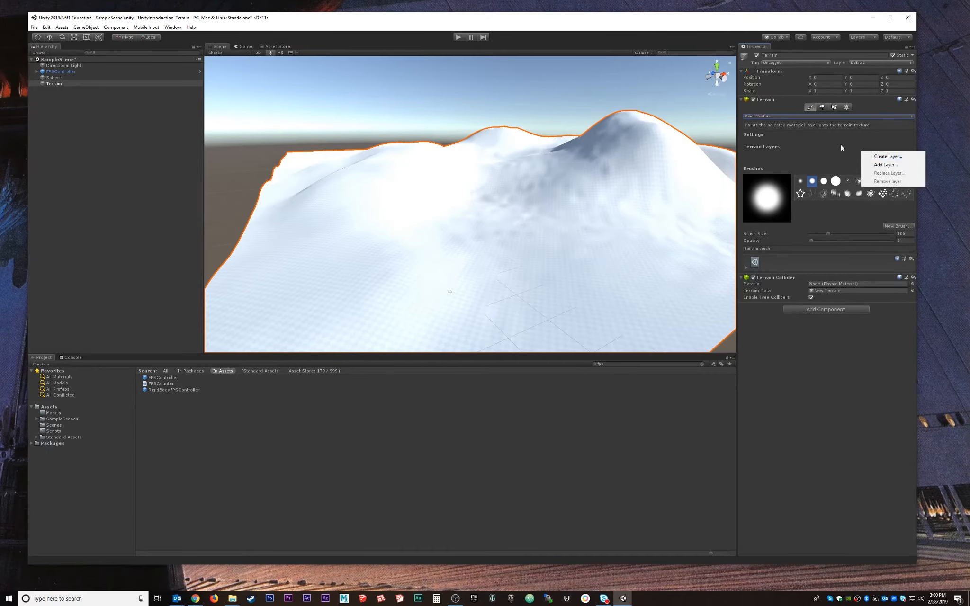
pyautogui.click(850, 154)
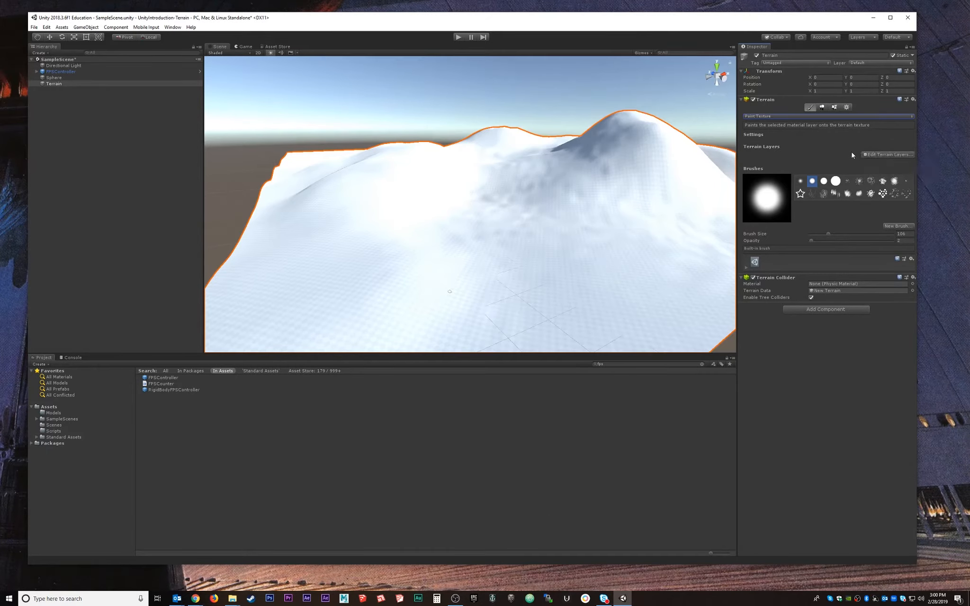
pyautogui.click(886, 156)
pyautogui.click(895, 162)
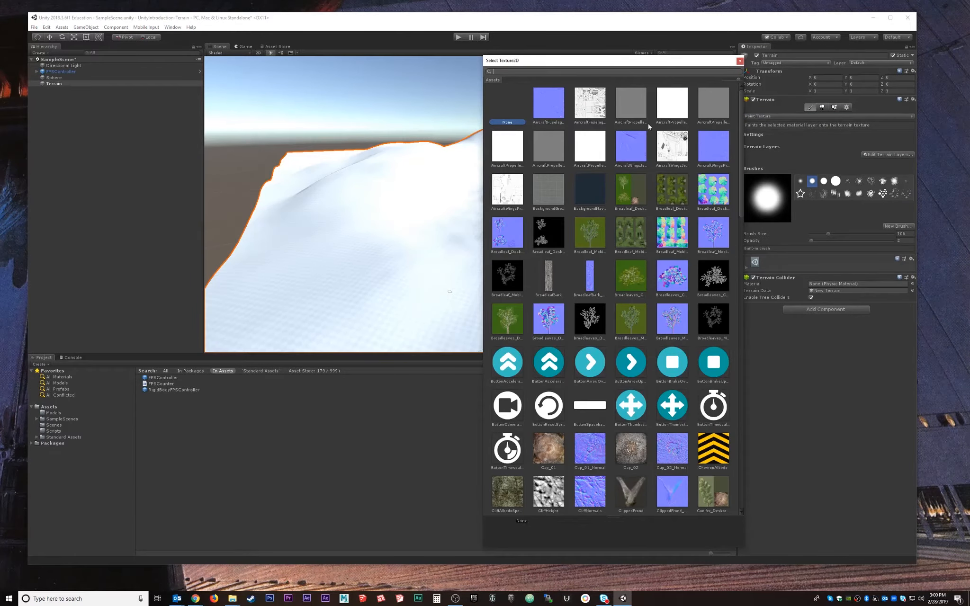
# Widen the texture picker and choose GrassRockyAlbedo over GrassHillAlbedo for the new layer.
pyautogui.moveTo(483, 124); pyautogui.dragTo(264, 137)
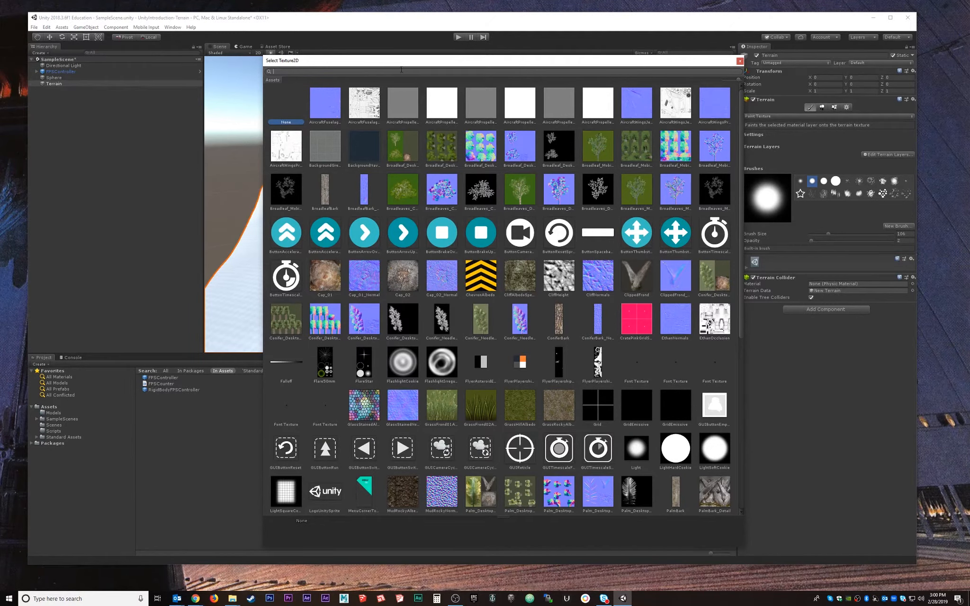
pyautogui.moveTo(410, 66); pyautogui.dragTo(391, 78)
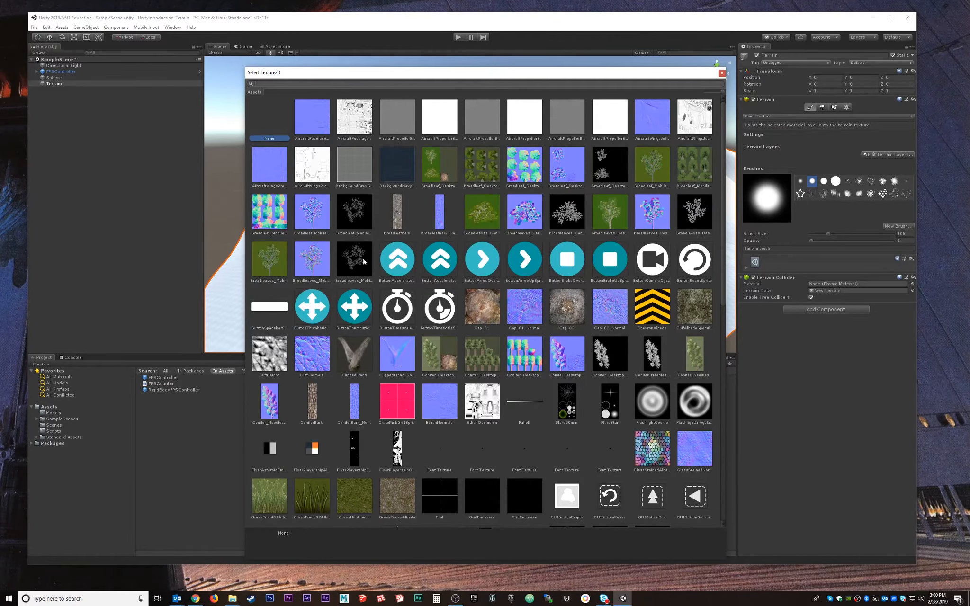
pyautogui.scroll(-10, 532, 408)
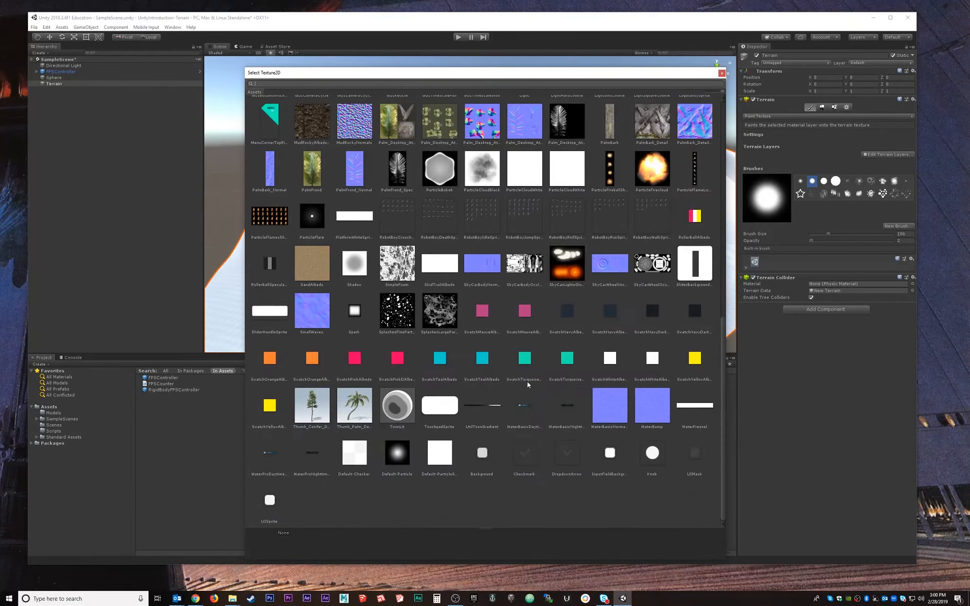
pyautogui.scroll(5, 492, 294)
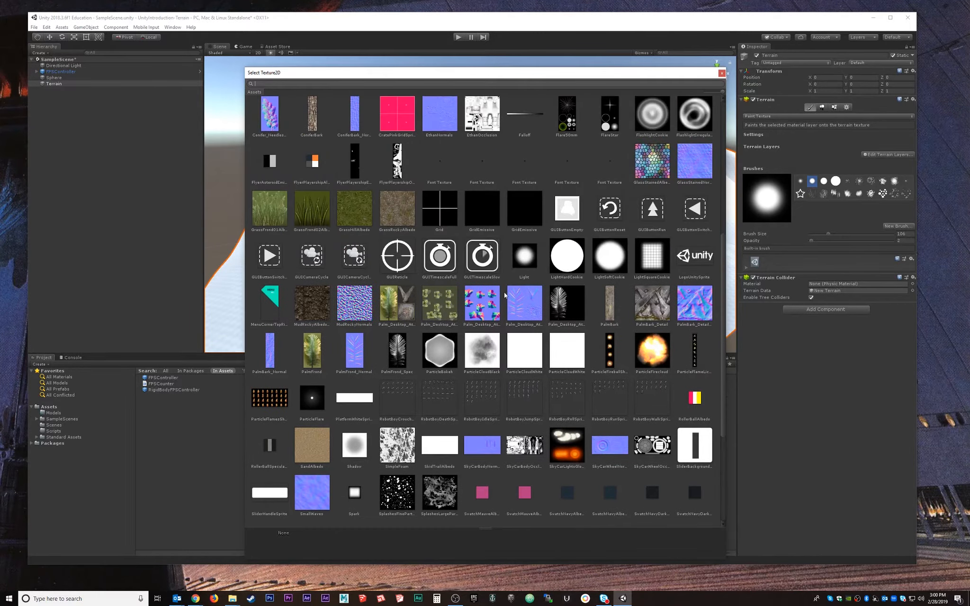
pyautogui.scroll(5, 509, 216)
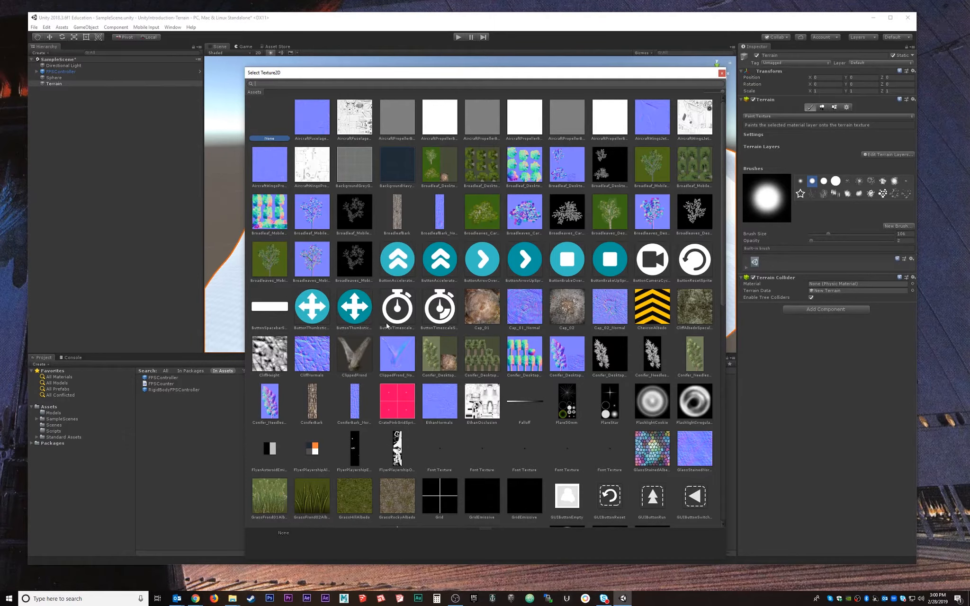
pyautogui.scroll(-4, 386, 326)
pyautogui.click(358, 338)
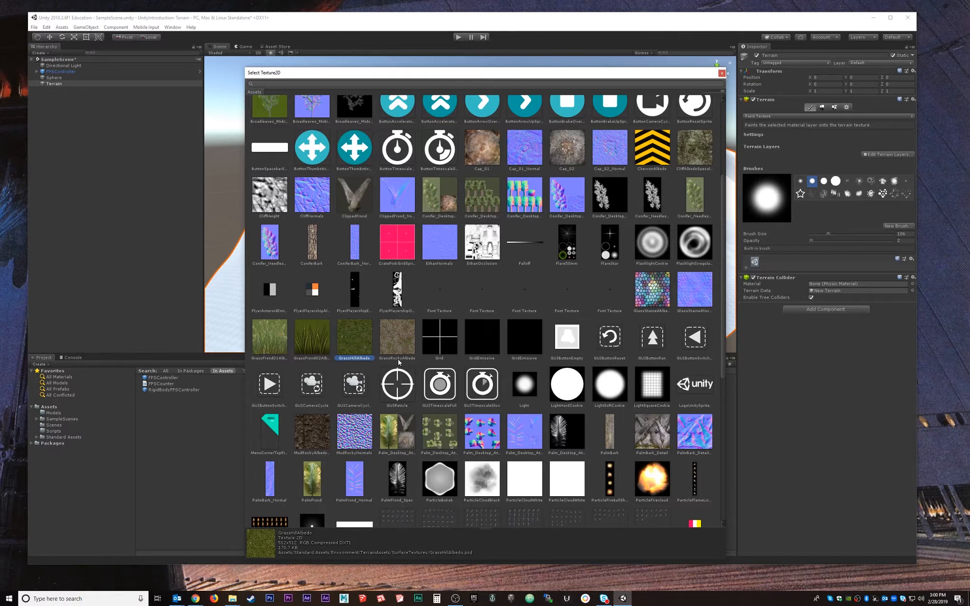
pyautogui.click(397, 328)
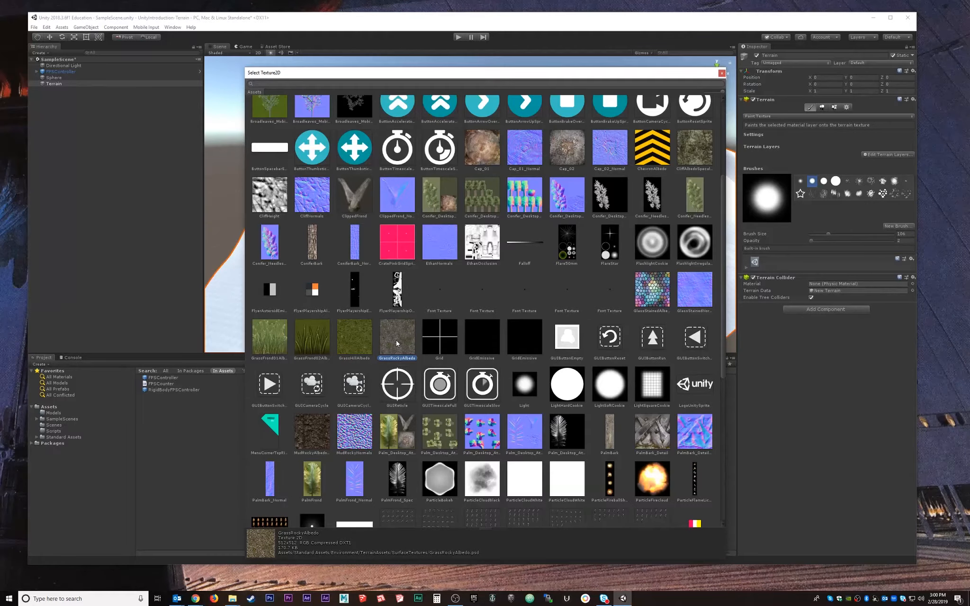
# Create NewLayer from the GrassRockyAlbedo texture so it covers the whole terrain.
pyautogui.doubleClick(397, 343)
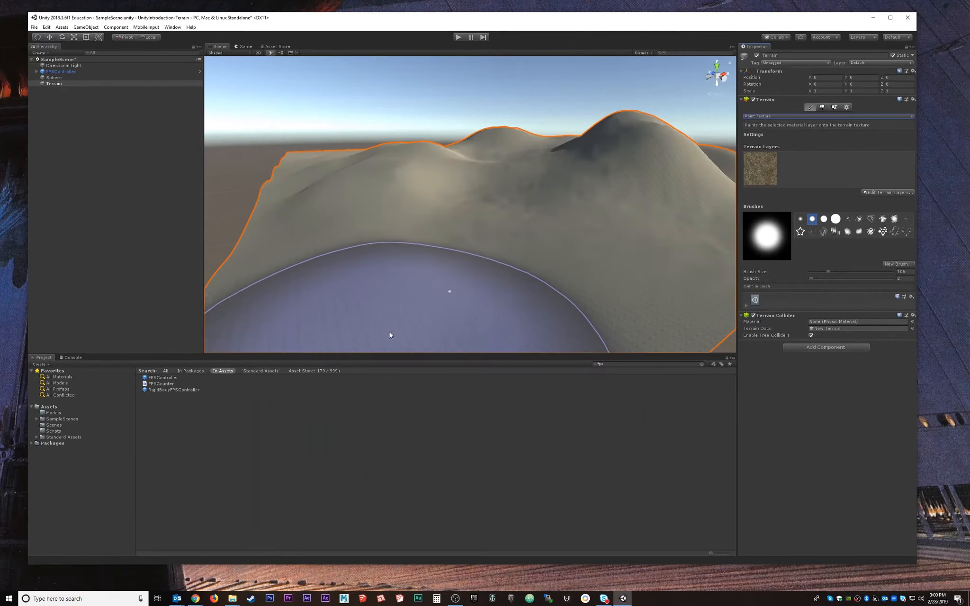
pyautogui.scroll(2, 629, 263)
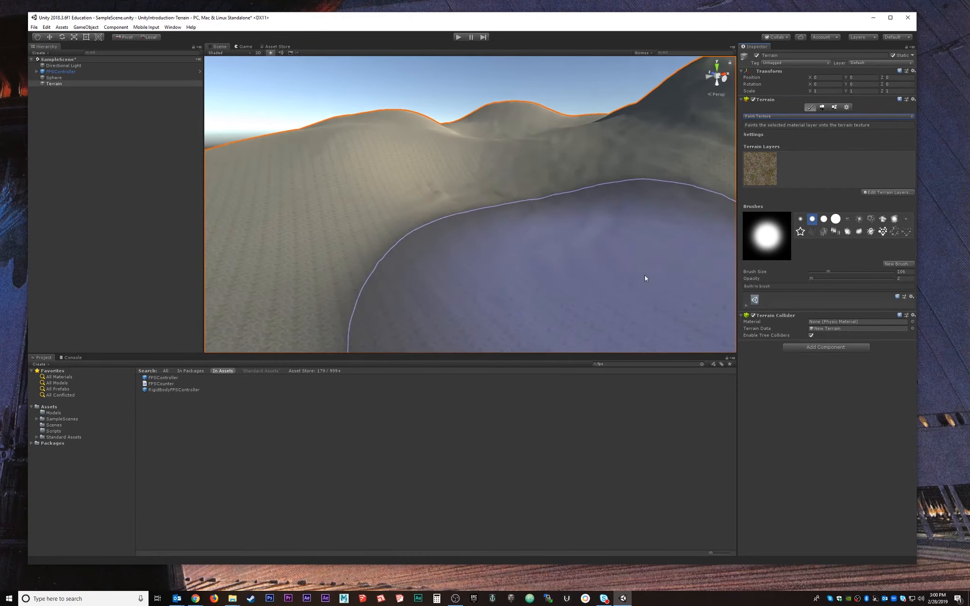
pyautogui.scroll(-1, 645, 275)
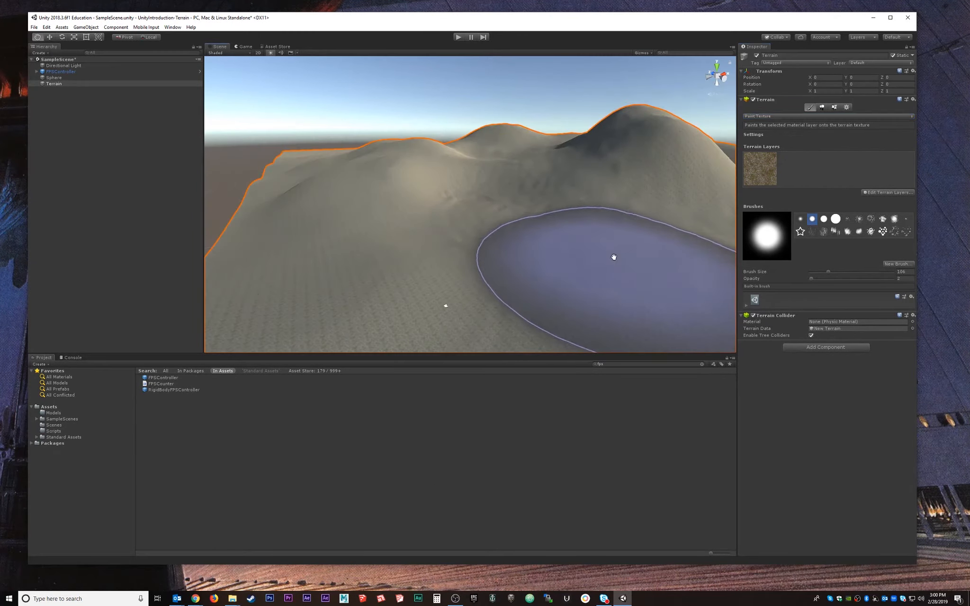
pyautogui.moveTo(613, 258)
pyautogui.mouseDown(button='middle')
pyautogui.moveTo(604, 190)
pyautogui.moveTo(606, 205)
pyautogui.mouseUp(button='middle')
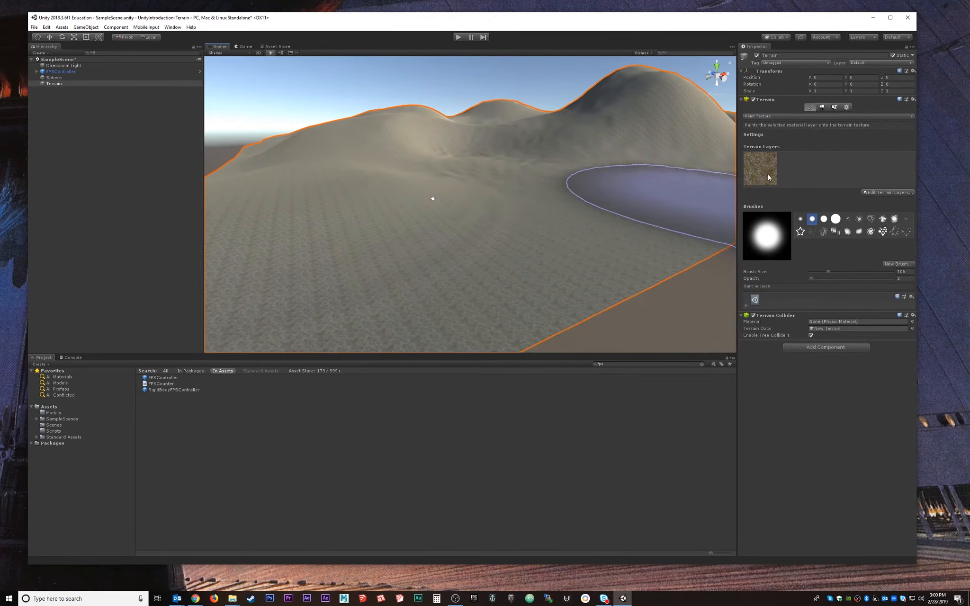
pyautogui.scroll(2, 450, 240)
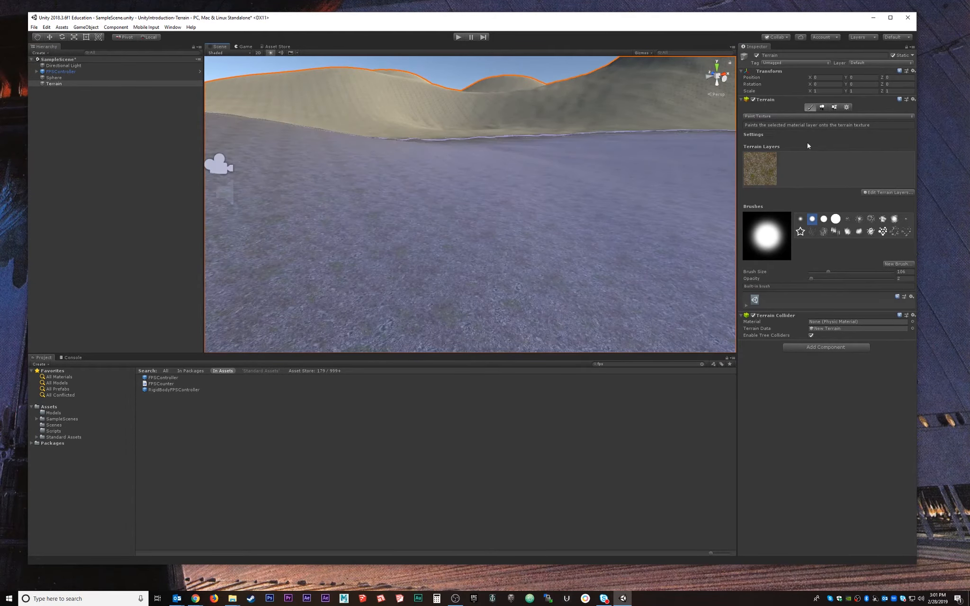
# Select the rocky grass layer and use the smallest soft brush at size 18.
pyautogui.click(766, 172)
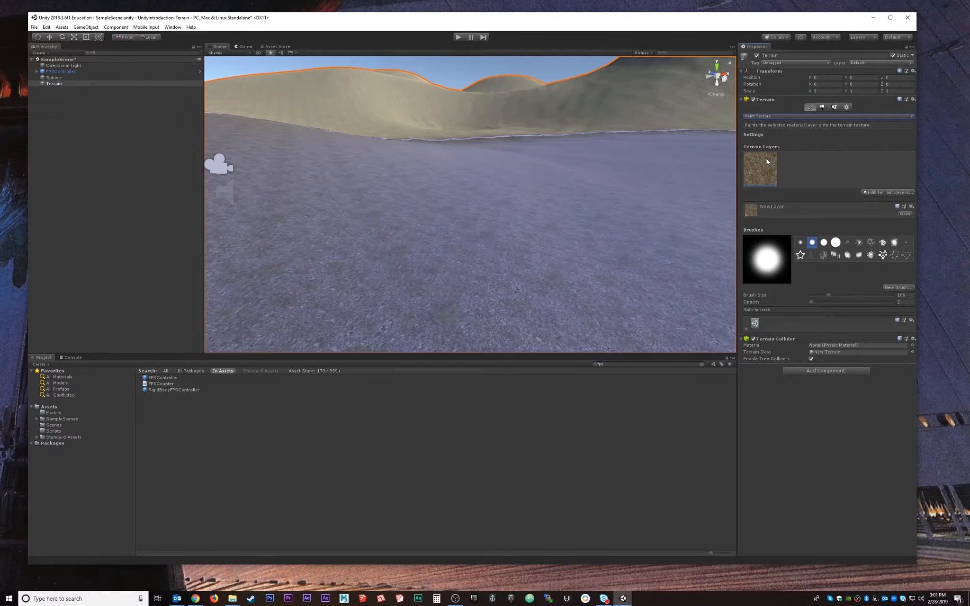
pyautogui.scroll(-3, 386, 152)
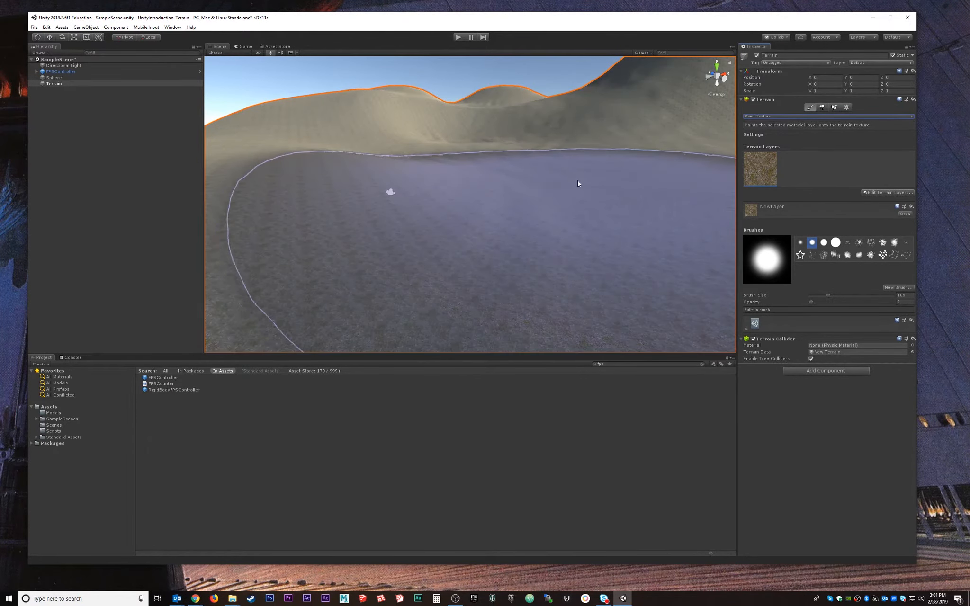
pyautogui.scroll(5, 509, 195)
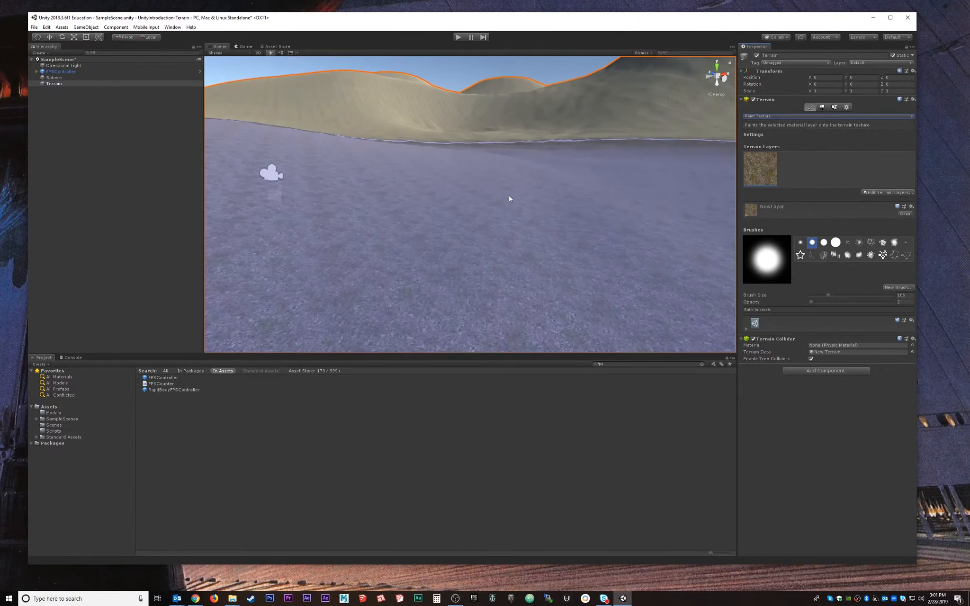
pyautogui.scroll(3, 505, 196)
pyautogui.scroll(-5, 503, 199)
pyautogui.keyDown('alt'); pyautogui.moveTo(504, 200); pyautogui.dragTo(499, 253); pyautogui.keyUp('alt')
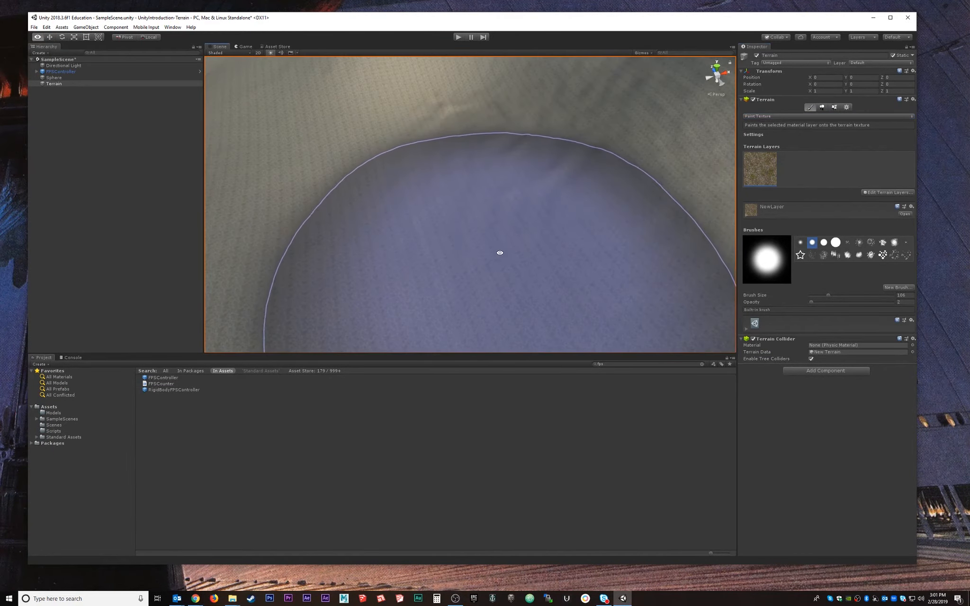
pyautogui.click(801, 244)
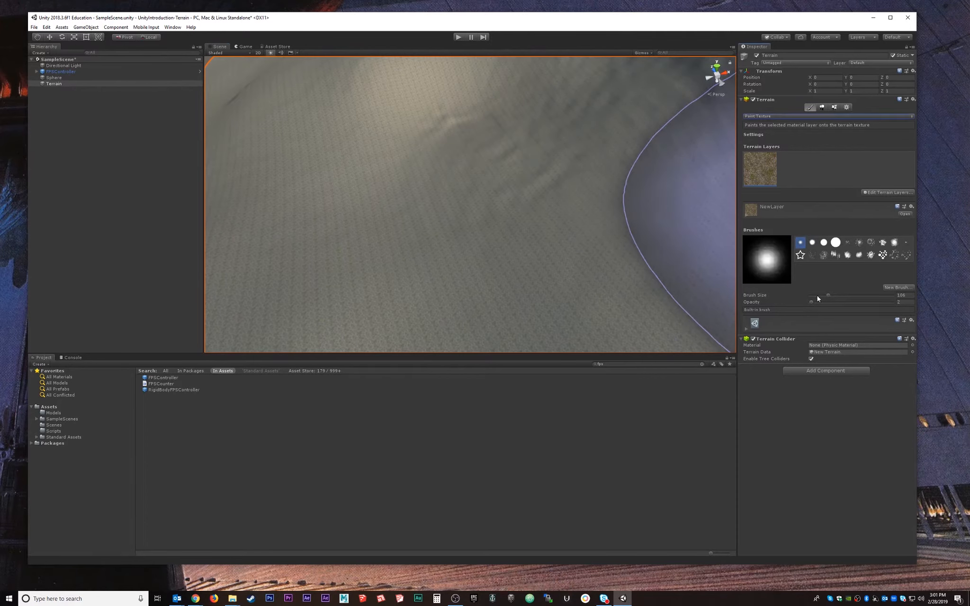
pyautogui.moveTo(817, 296); pyautogui.dragTo(813, 295)
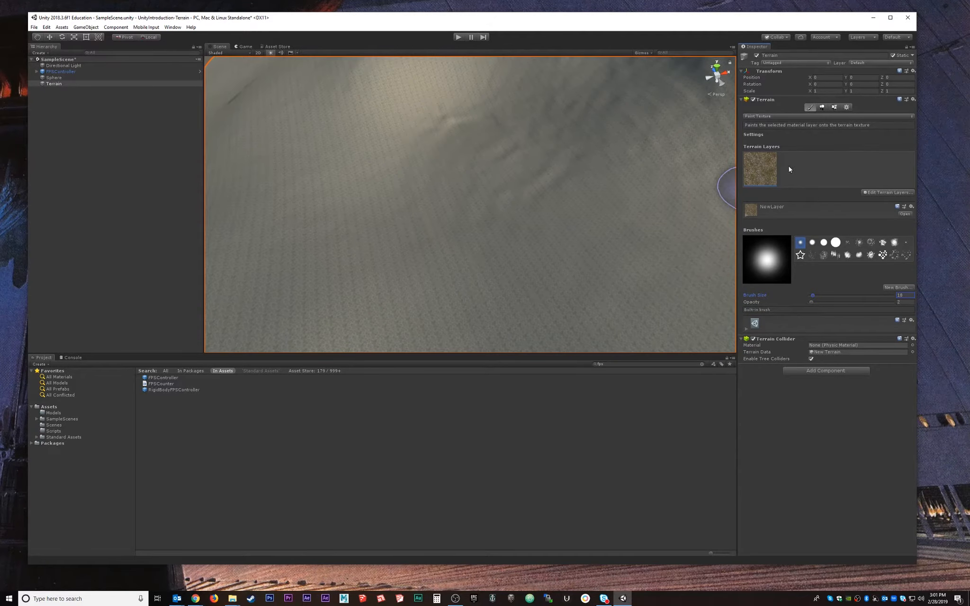
# Set NewLayer's tiling size X and Y to 3, then run the scene in play mode.
pyautogui.click(875, 192)
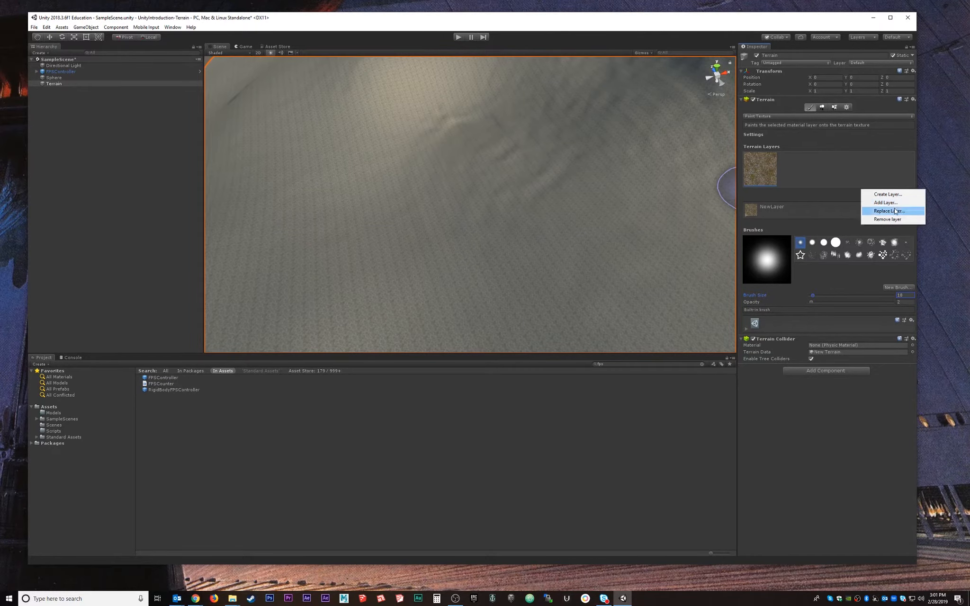
pyautogui.click(848, 186)
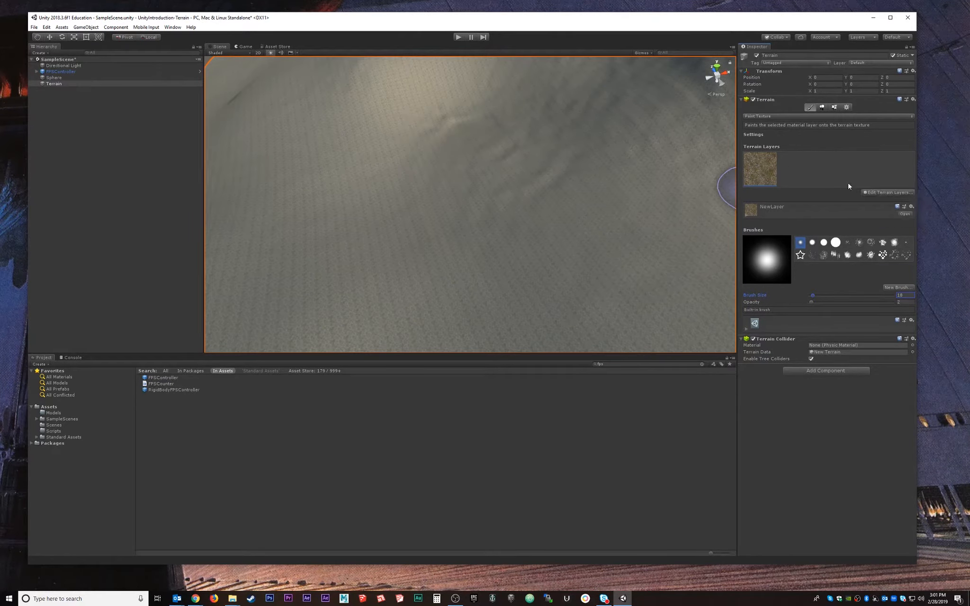
pyautogui.click(904, 215)
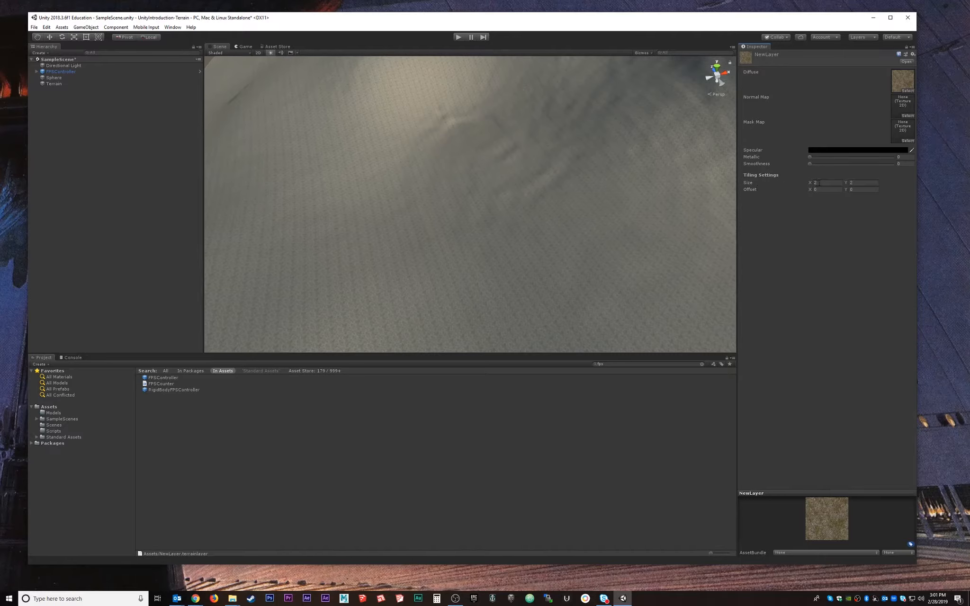
pyautogui.click(824, 183)
pyautogui.click(864, 183)
pyautogui.click(459, 37)
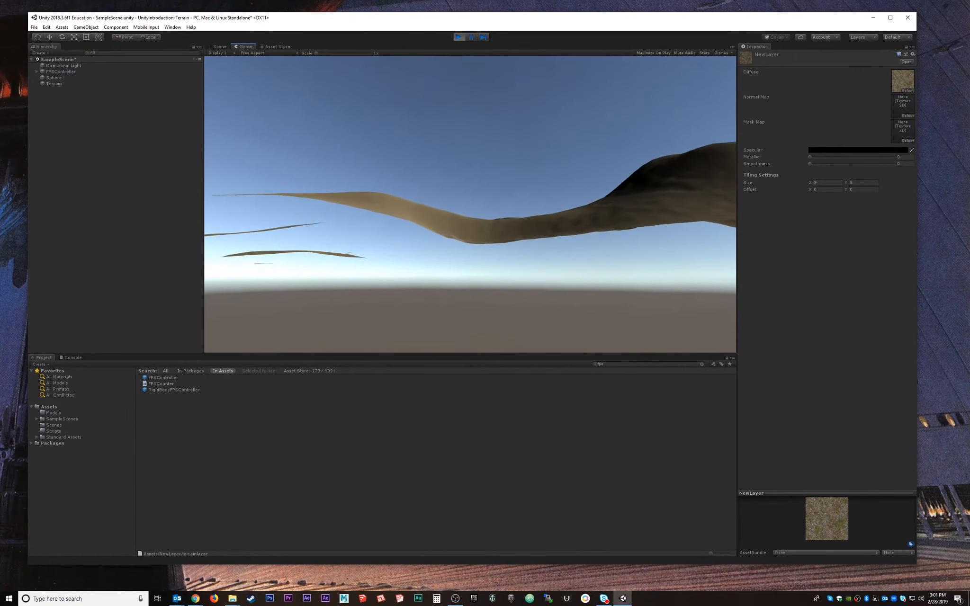
# Stop play mode and frame the FPSController in the Scene view.
pyautogui.press('Escape')
pyautogui.click(459, 37)
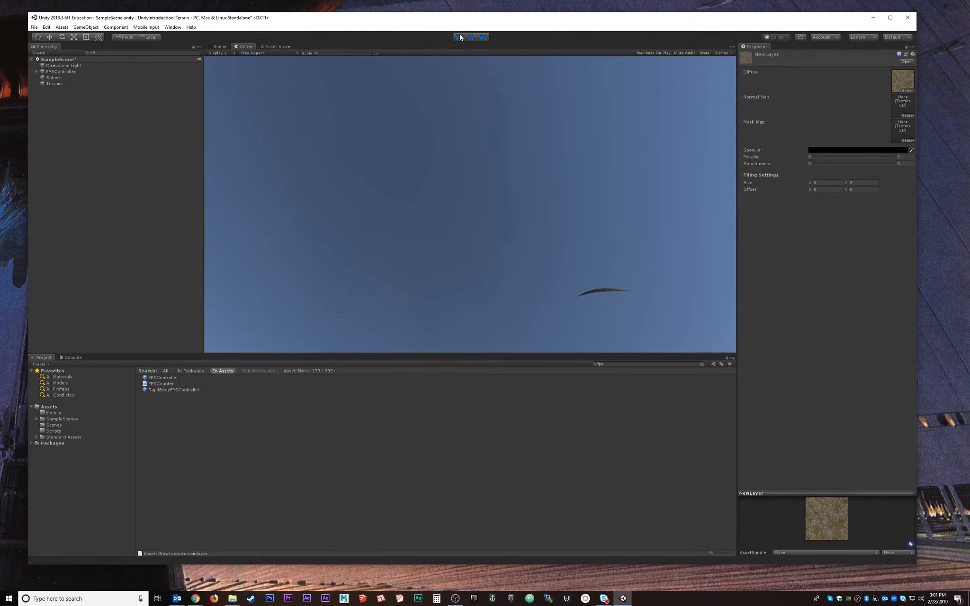
pyautogui.click(60, 71)
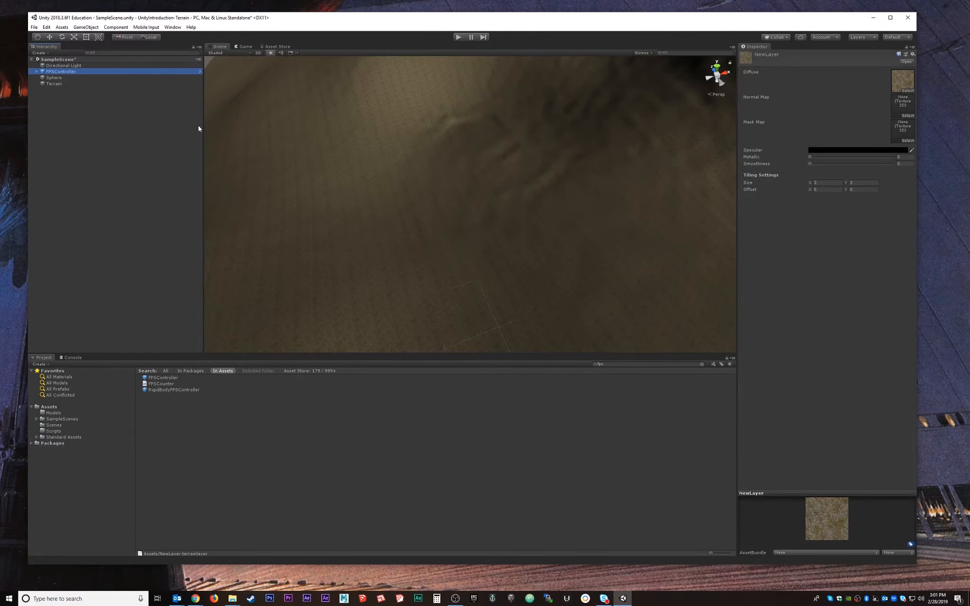
pyautogui.press('f')
pyautogui.scroll(-4, 466, 264)
pyautogui.moveTo(469, 279); pyautogui.dragTo(340, 224, button='middle')
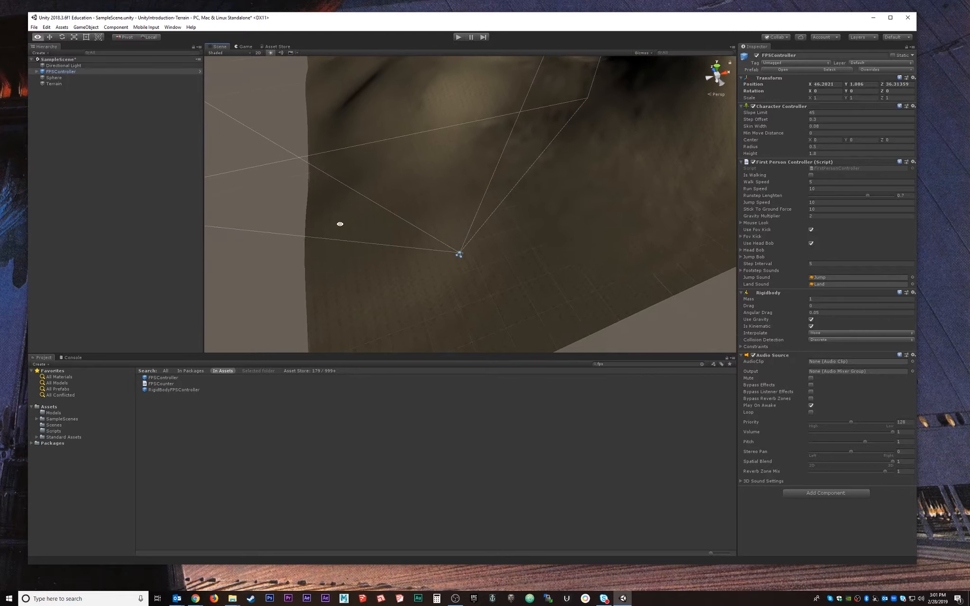
pyautogui.scroll(4, 490, 263)
pyautogui.keyDown('alt'); pyautogui.moveTo(490, 265); pyautogui.dragTo(476, 158); pyautogui.keyUp('alt')
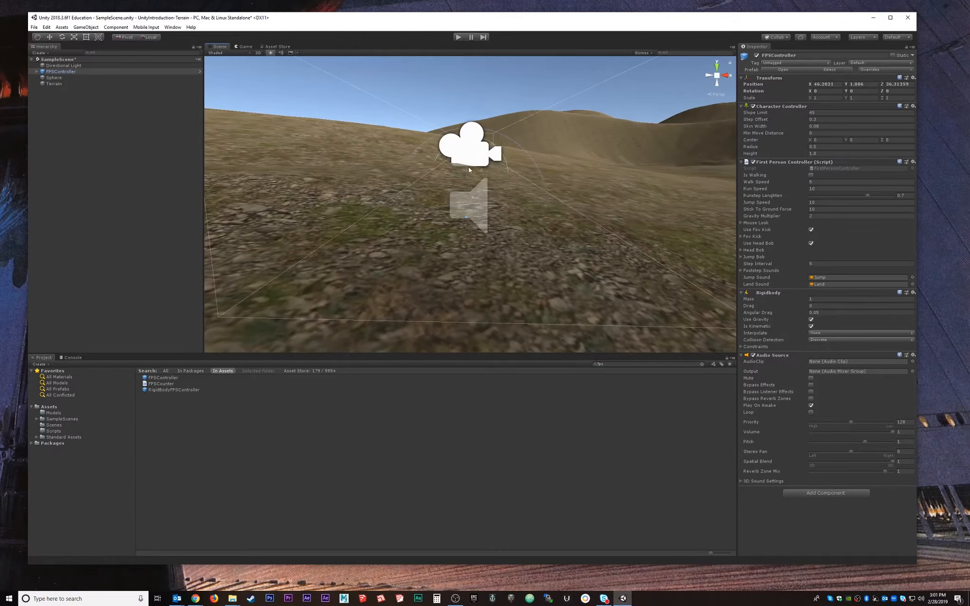
pyautogui.scroll(-3, 477, 184)
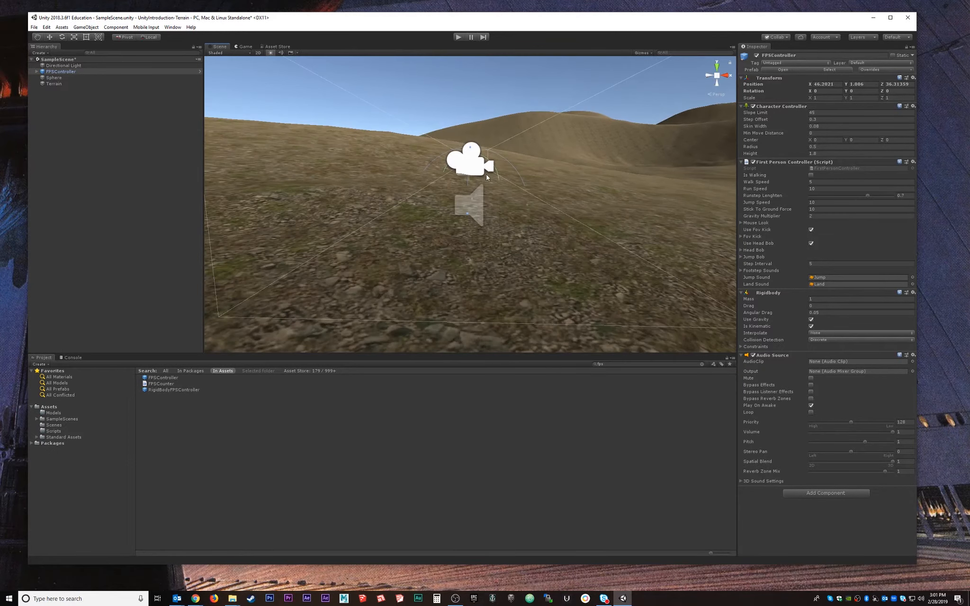
pyautogui.moveTo(508, 164); pyautogui.dragTo(511, 189, button='middle')
# Raise the FPSController to about Position Y 2.717 above the terrain.
pyautogui.click(93, 100)
pyautogui.click(66, 72)
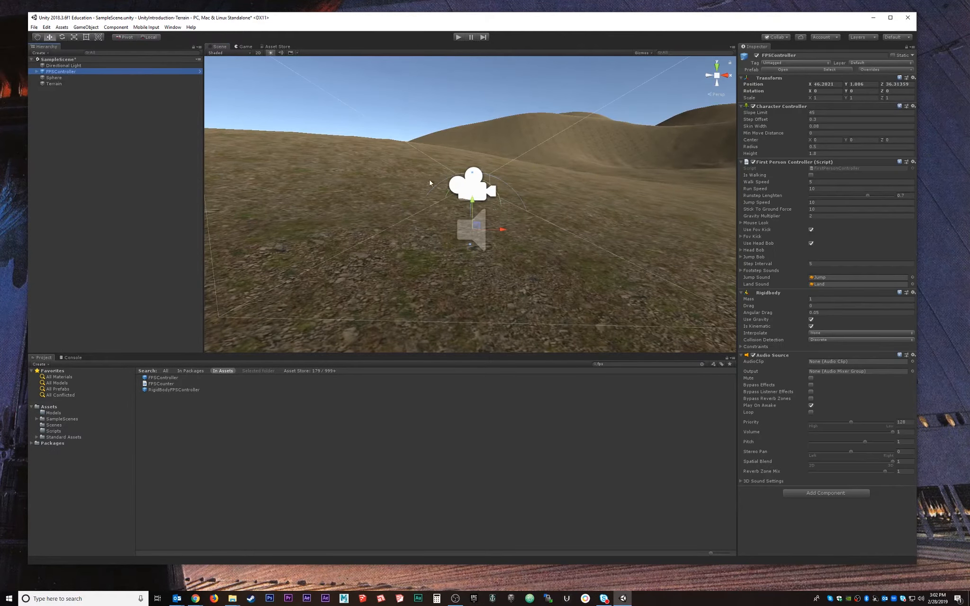
pyautogui.moveTo(472, 205); pyautogui.dragTo(472, 100)
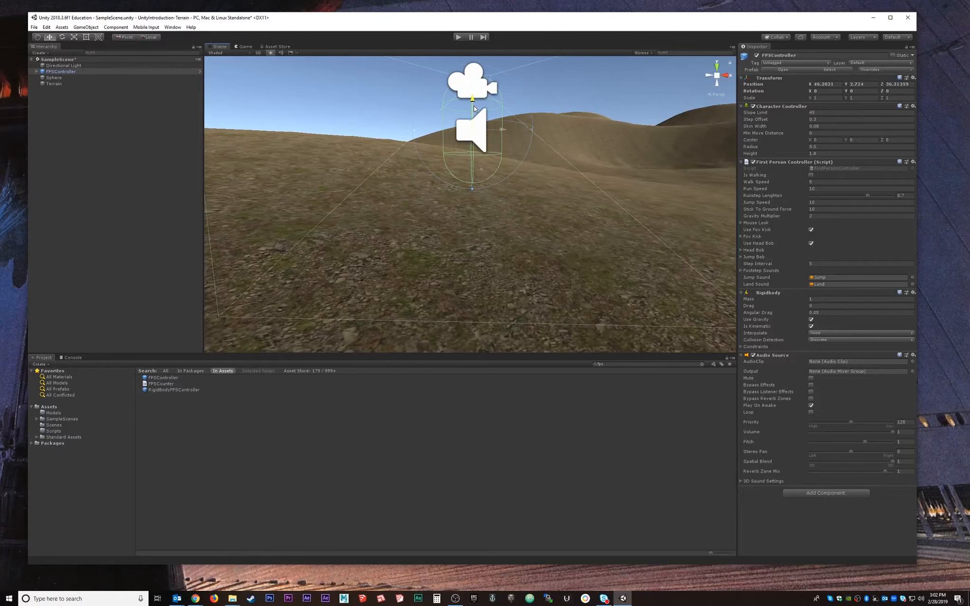
pyautogui.keyDown('alt'); pyautogui.moveTo(549, 177); pyautogui.dragTo(516, 23); pyautogui.keyUp('alt')
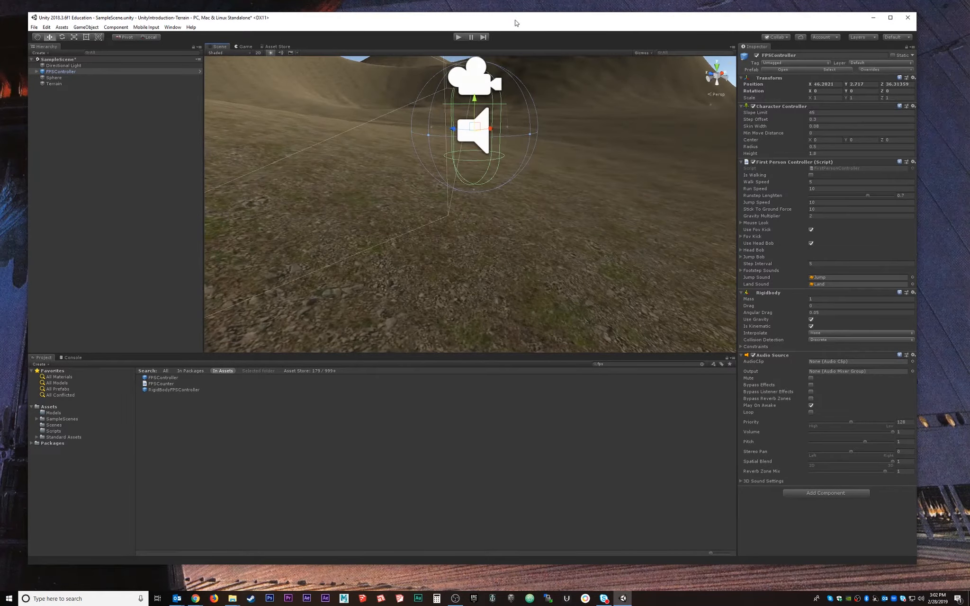
# Test-walk the hills in play mode, then stop and reselect the Terrain.
pyautogui.click(456, 37)
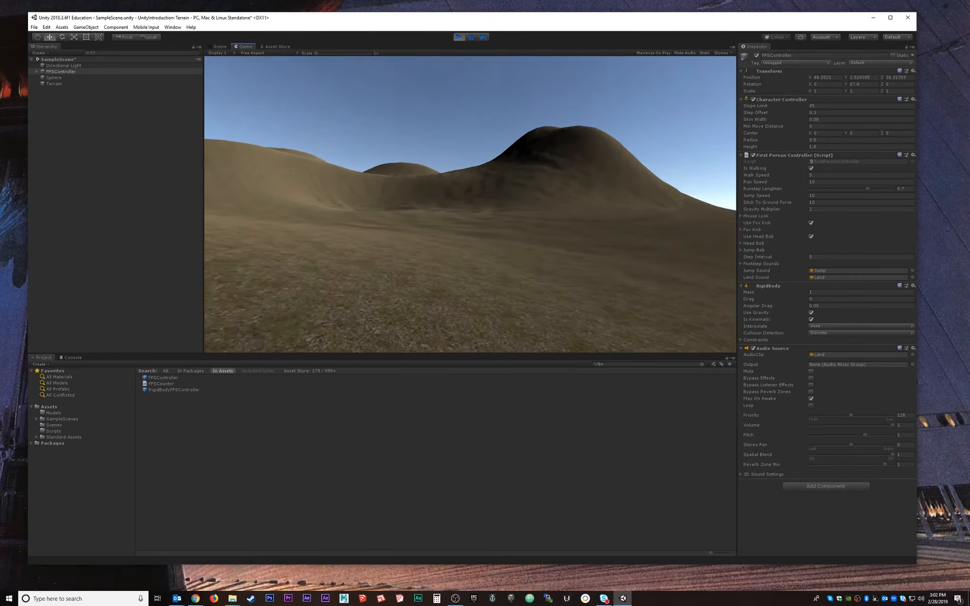
pyautogui.press('w')
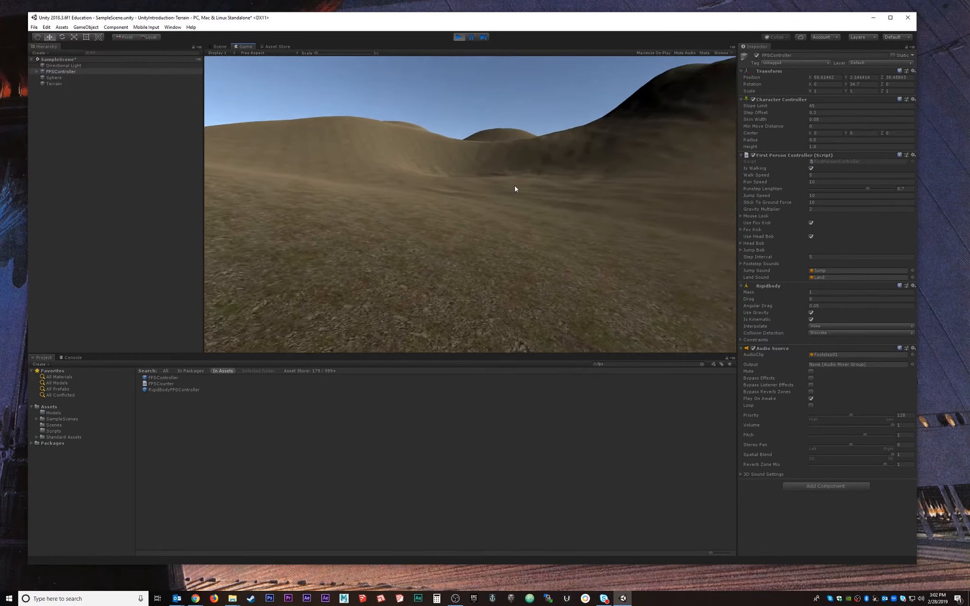
pyautogui.click(457, 37)
pyautogui.press('f')
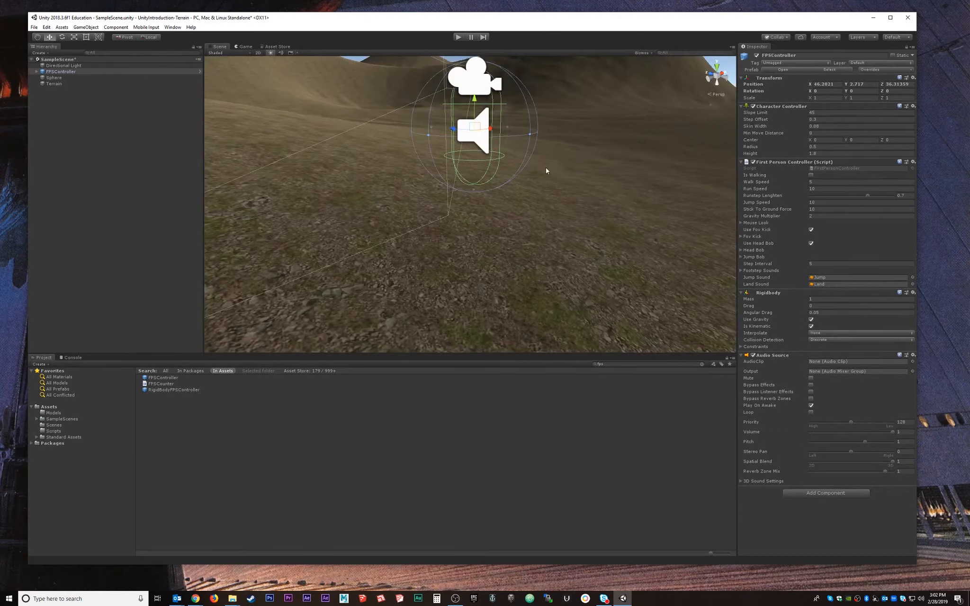
pyautogui.keyDown('alt'); pyautogui.moveTo(596, 203); pyautogui.dragTo(518, 223); pyautogui.keyUp('alt')
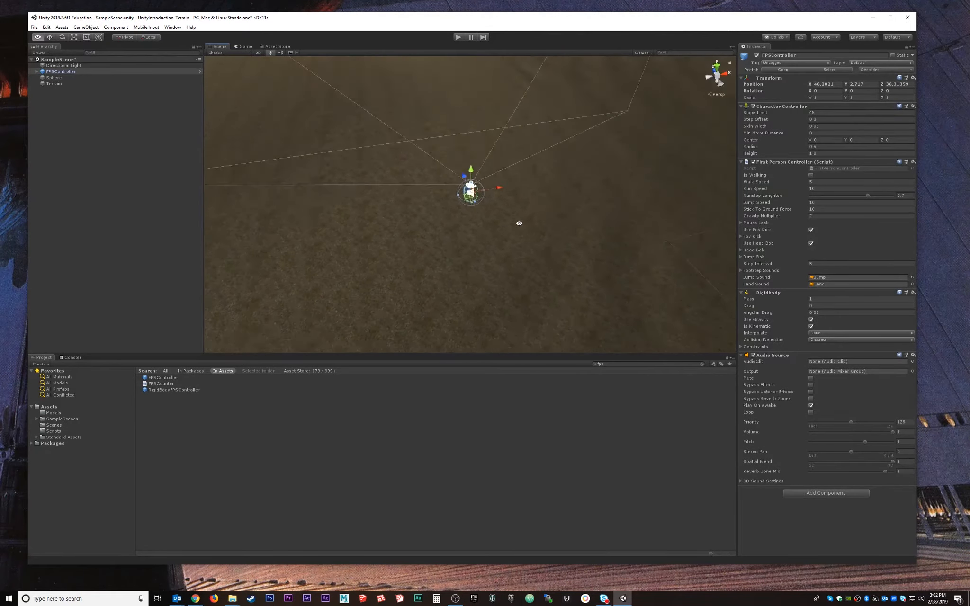
pyautogui.scroll(-5, 567, 197)
pyautogui.moveTo(633, 180); pyautogui.dragTo(569, 222, button='middle')
pyautogui.keyDown('alt'); pyautogui.moveTo(568, 222); pyautogui.dragTo(527, 197); pyautogui.keyUp('alt')
pyautogui.press('w')
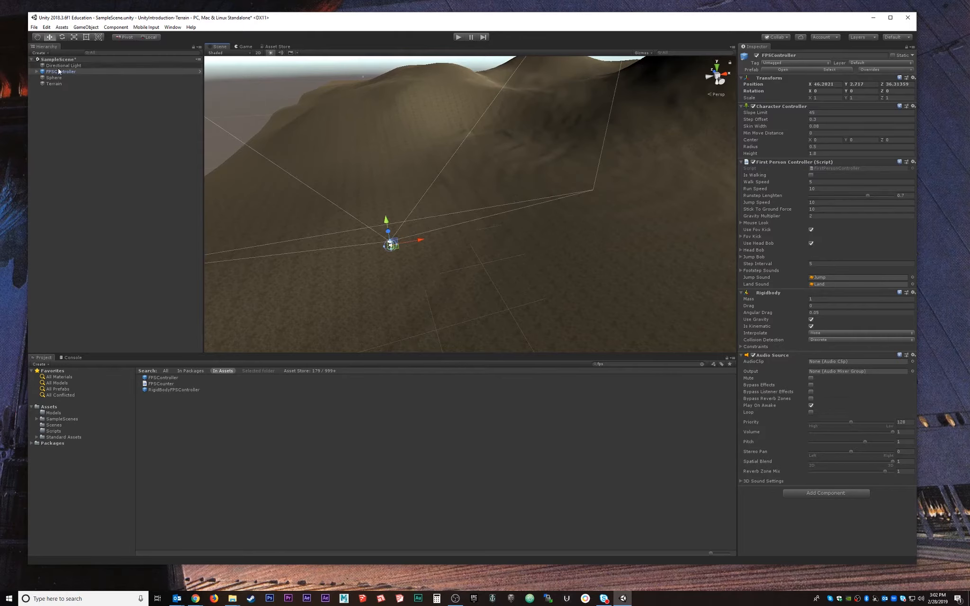
pyautogui.click(54, 84)
# In Paint Texture, create a new terrain layer from the GrassHillAlbedo texture.
pyautogui.click(810, 107)
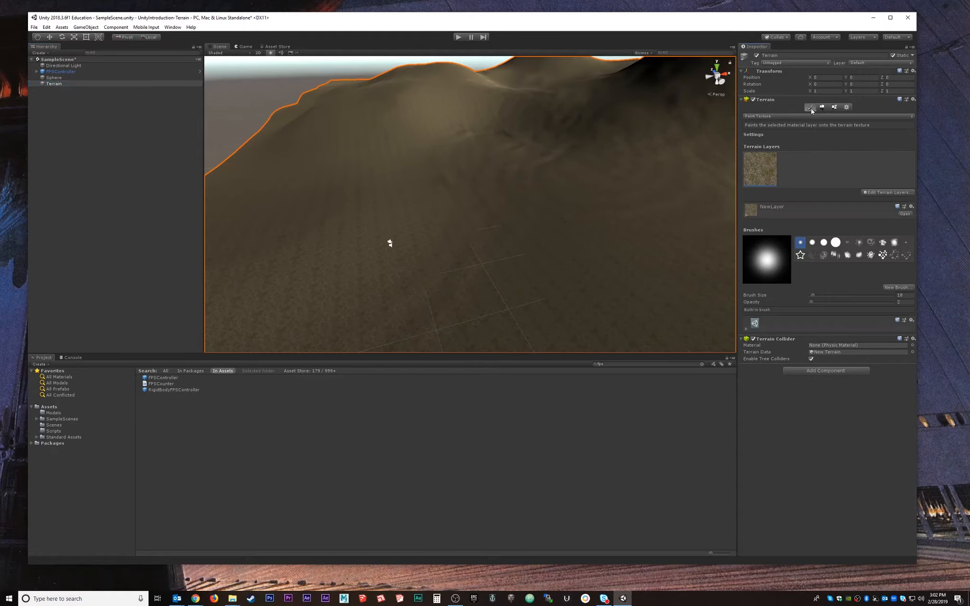
pyautogui.click(885, 193)
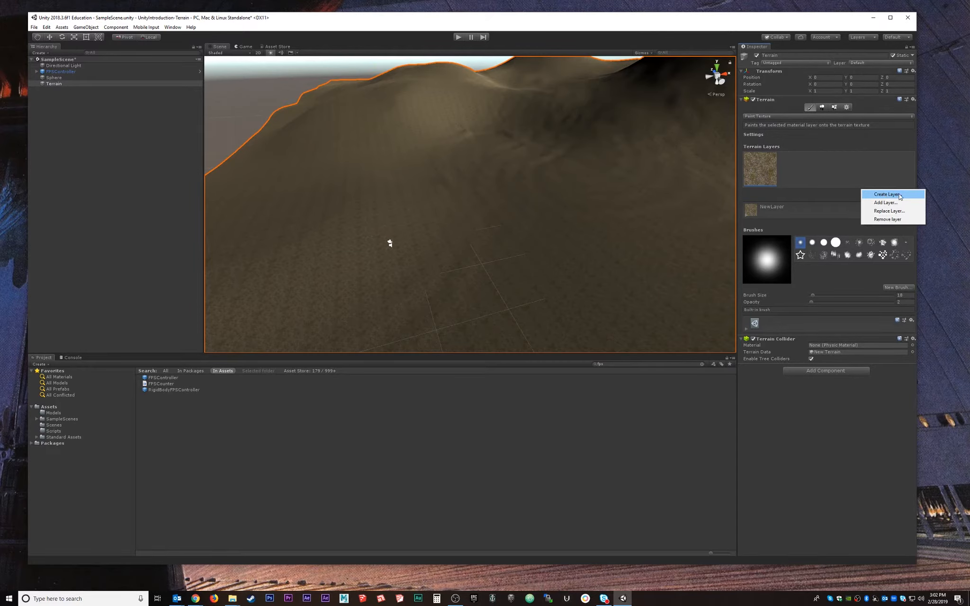
pyautogui.click(885, 190)
pyautogui.click(886, 191)
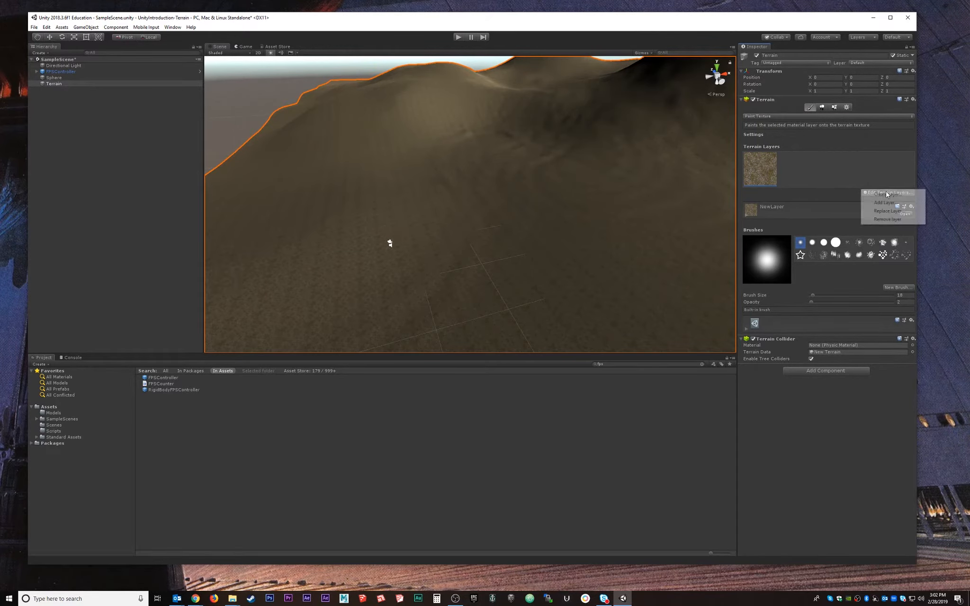
pyautogui.click(885, 203)
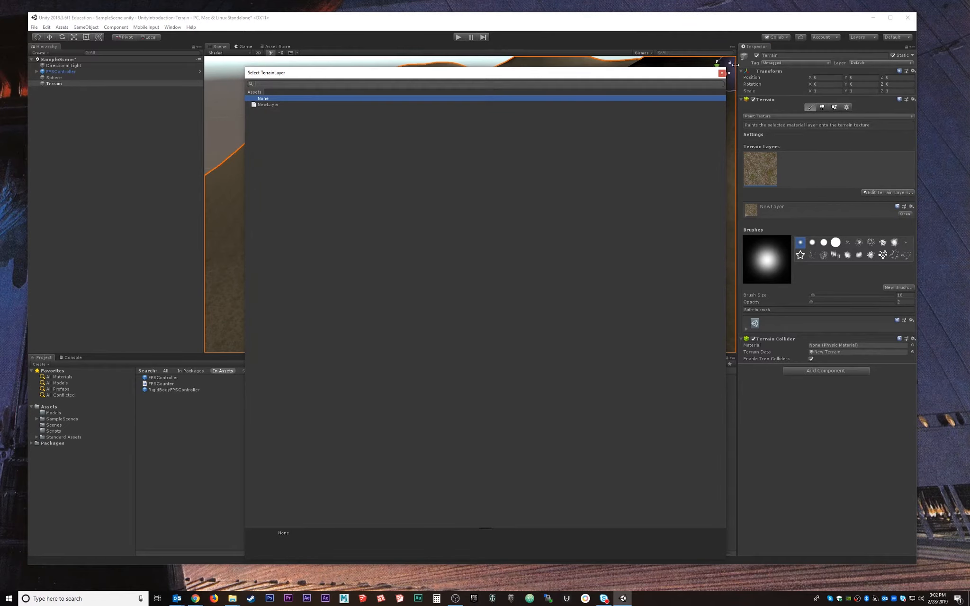
pyautogui.click(722, 72)
pyautogui.click(884, 192)
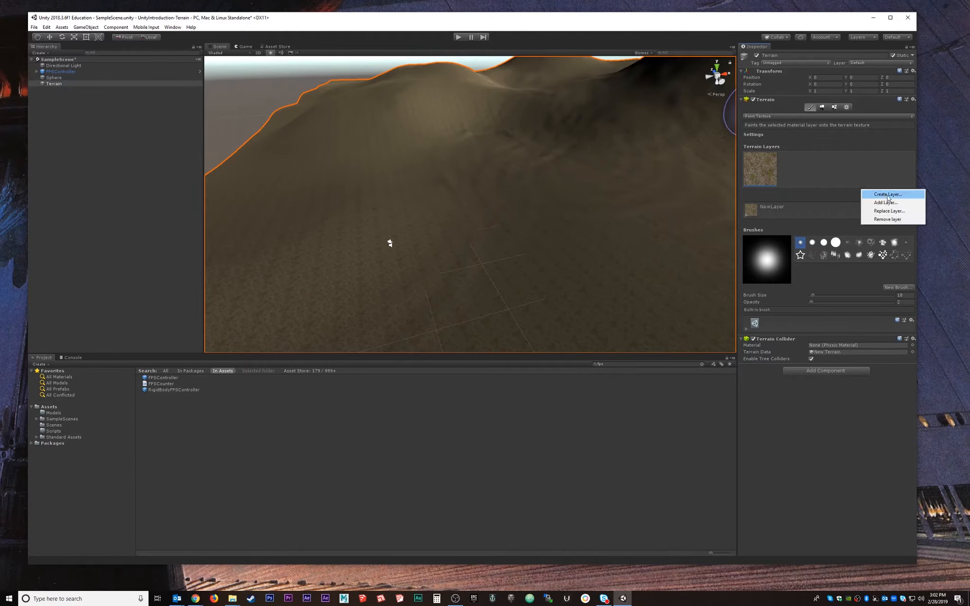
pyautogui.click(885, 194)
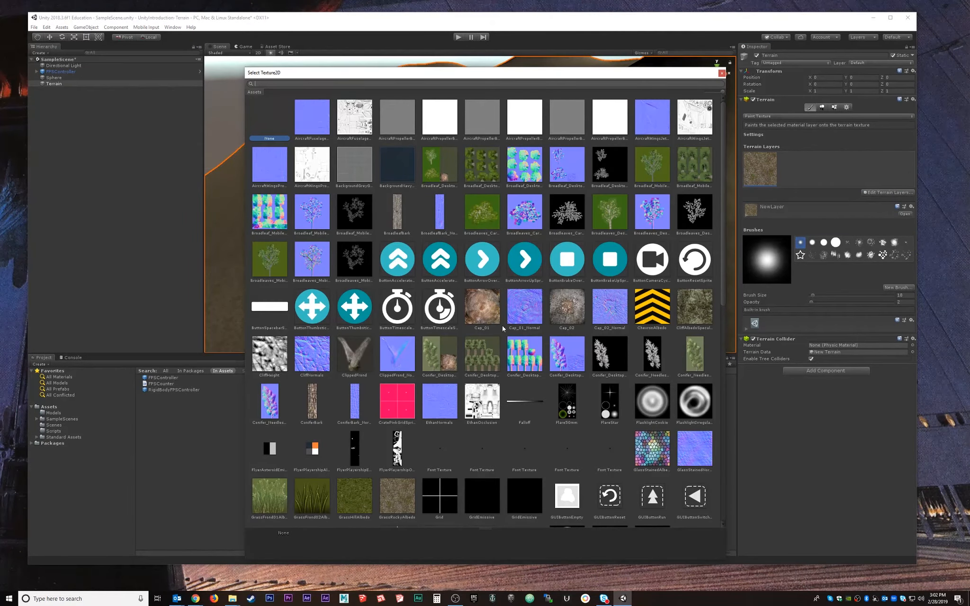
pyautogui.scroll(-3, 503, 328)
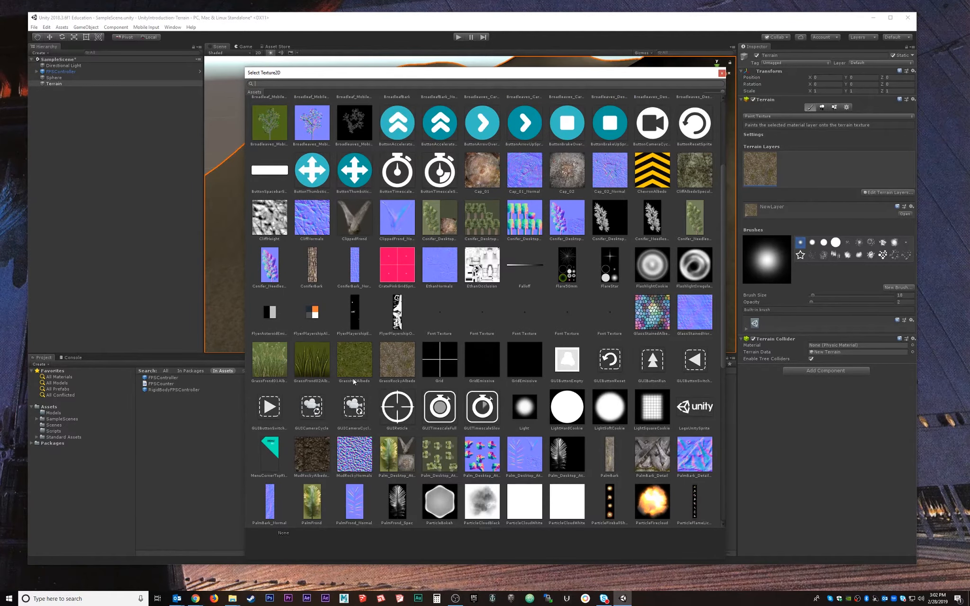
pyautogui.doubleClick(358, 372)
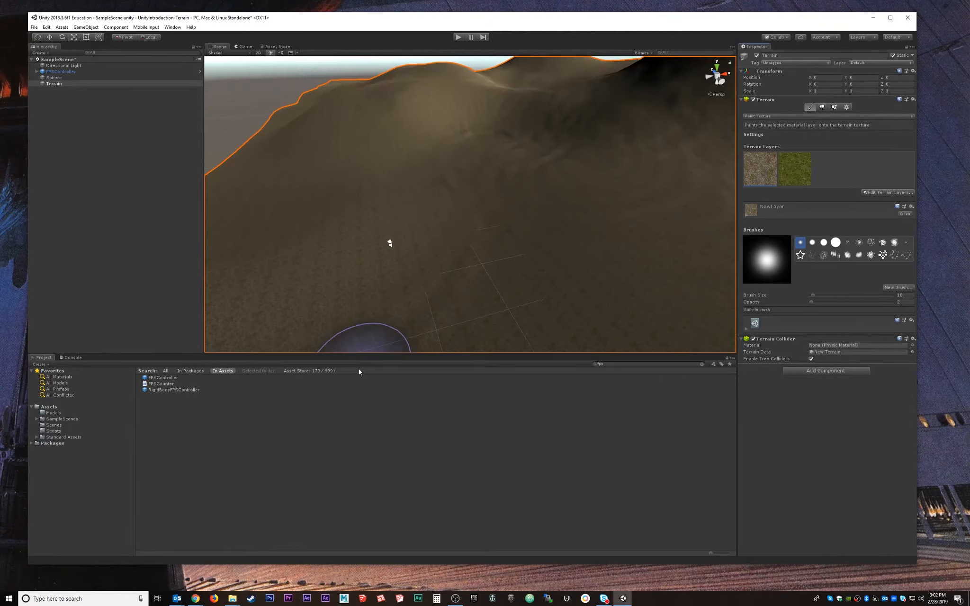
# Select the green grass layer, enlarge the brush, and paint grass onto the hillside.
pyautogui.click(795, 174)
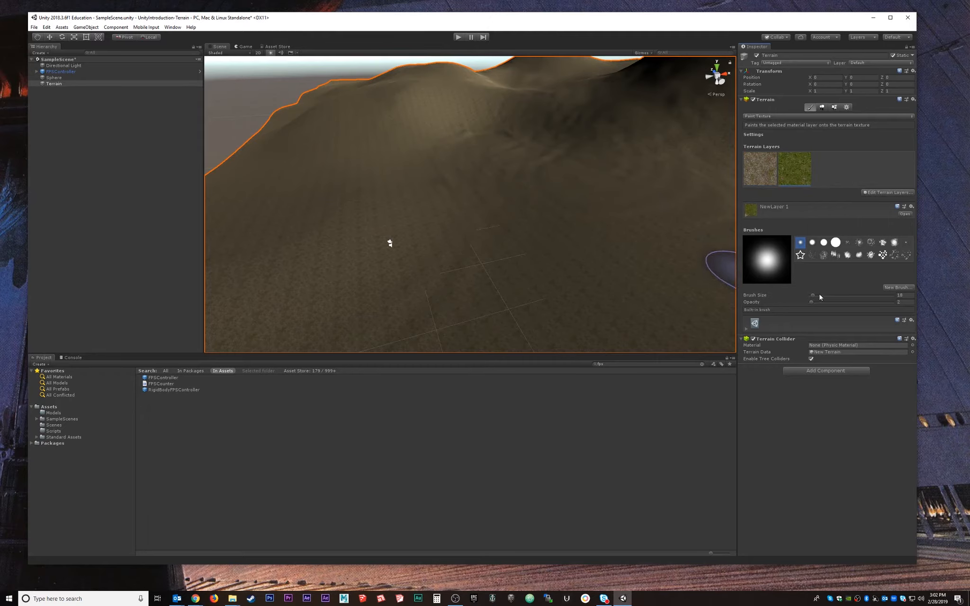
pyautogui.moveTo(820, 297); pyautogui.dragTo(818, 296)
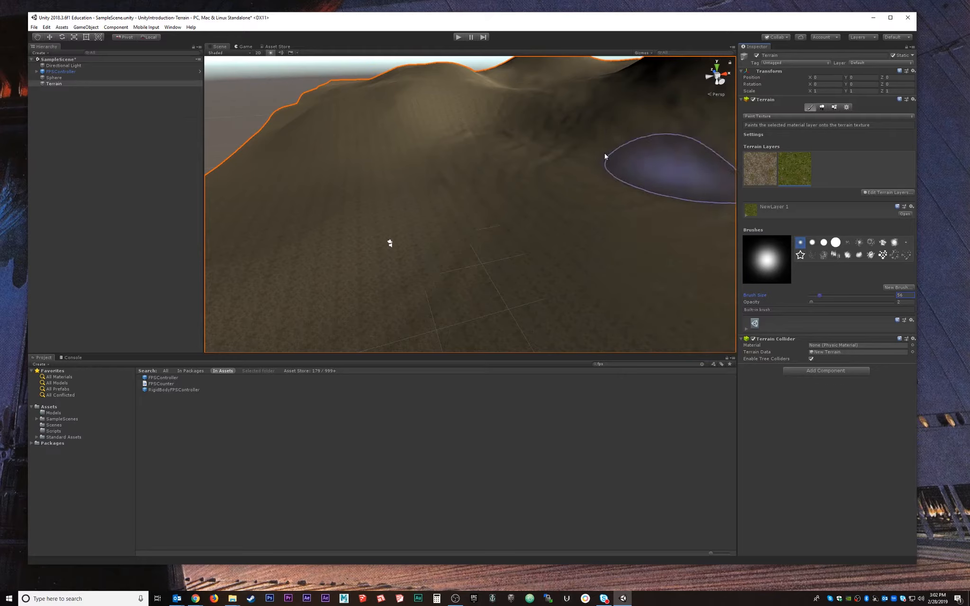
pyautogui.keyDown('alt'); pyautogui.moveTo(584, 156); pyautogui.dragTo(549, 205); pyautogui.keyUp('alt')
pyautogui.keyDown('alt'); pyautogui.moveTo(550, 205); pyautogui.dragTo(402, 290, button='middle'); pyautogui.keyUp('alt')
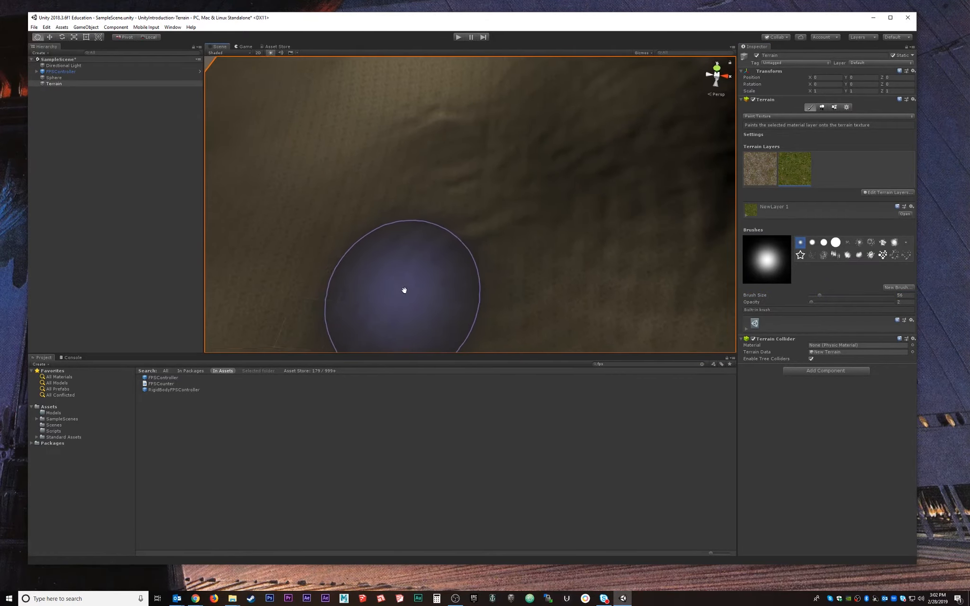
pyautogui.scroll(-8, 597, 169)
pyautogui.moveTo(592, 184)
pyautogui.keyDown('alt'); pyautogui.mouseDown()
pyautogui.moveTo(594, 219)
pyautogui.moveTo(543, 213)
pyautogui.moveTo(506, 163)
pyautogui.moveTo(538, 166)
pyautogui.mouseUp(); pyautogui.keyUp('alt')
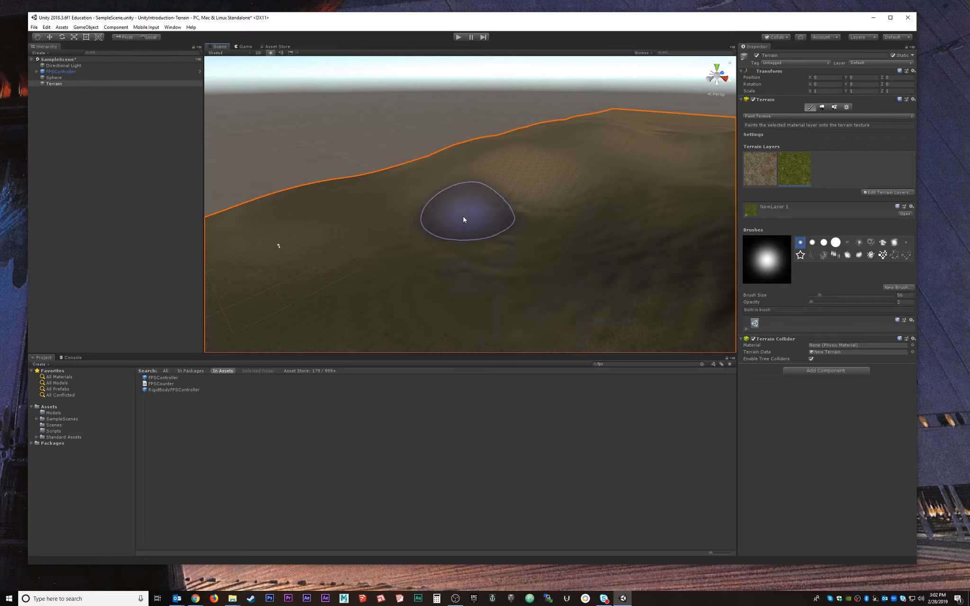
pyautogui.moveTo(543, 229)
pyautogui.keyDown('alt'); pyautogui.mouseDown()
pyautogui.moveTo(595, 196)
pyautogui.moveTo(660, 186)
pyautogui.moveTo(604, 239)
pyautogui.moveTo(541, 210)
pyautogui.mouseUp(); pyautogui.keyUp('alt')
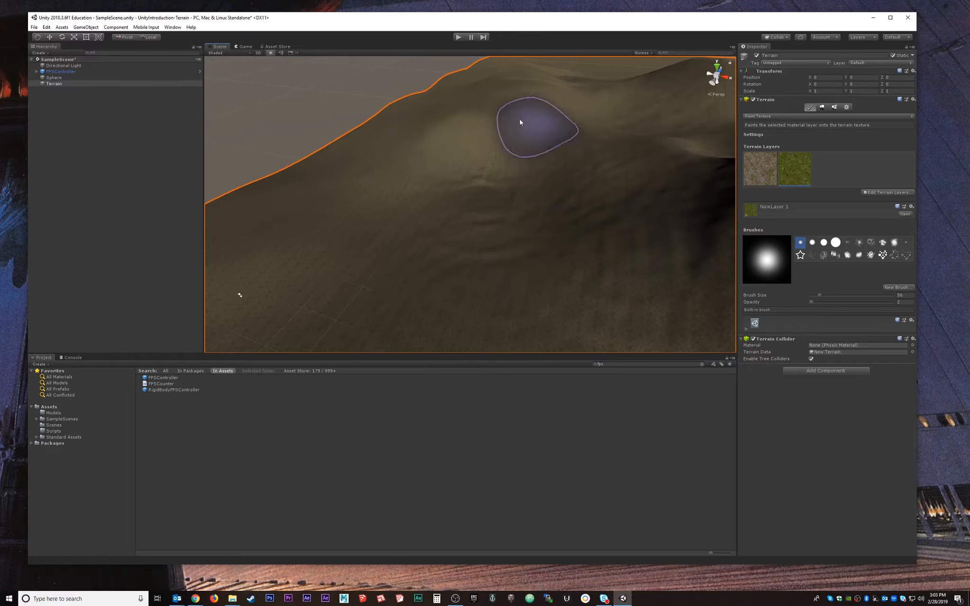
pyautogui.moveTo(452, 127)
pyautogui.mouseDown()
pyautogui.moveTo(500, 113)
pyautogui.moveTo(560, 126)
pyautogui.moveTo(669, 192)
pyautogui.moveTo(580, 236)
pyautogui.moveTo(455, 236)
pyautogui.moveTo(628, 215)
pyautogui.moveTo(596, 183)
pyautogui.mouseUp()
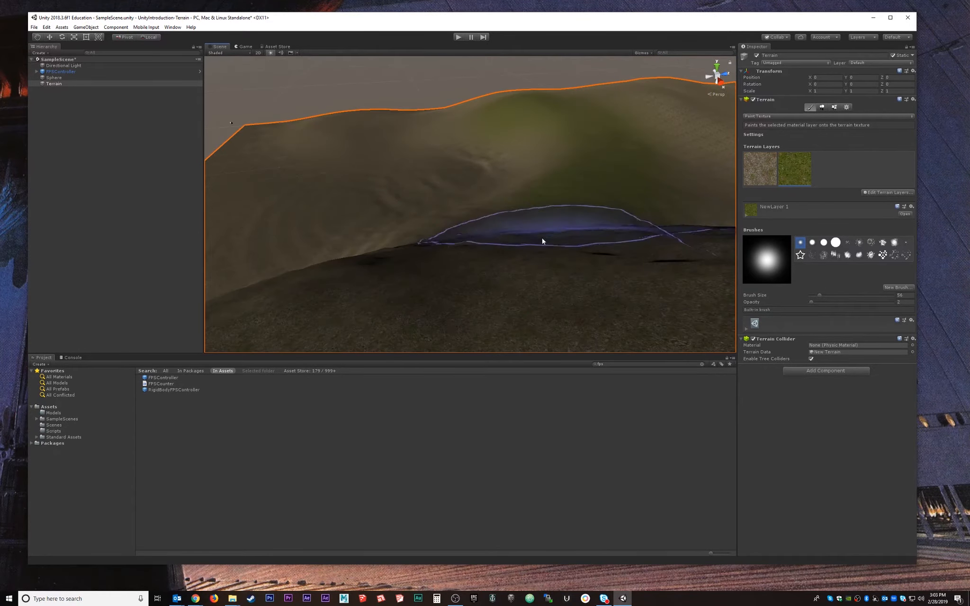
# Paint another green grass patch near the terrain edge.
pyautogui.moveTo(544, 239)
pyautogui.keyDown('alt'); pyautogui.mouseDown()
pyautogui.moveTo(596, 213)
pyautogui.moveTo(581, 217)
pyautogui.mouseUp(); pyautogui.keyUp('alt')
pyautogui.moveTo(487, 230)
pyautogui.keyDown('alt'); pyautogui.mouseDown()
pyautogui.moveTo(457, 264)
pyautogui.moveTo(552, 279)
pyautogui.moveTo(451, 181)
pyautogui.moveTo(458, 221)
pyautogui.moveTo(420, 203)
pyautogui.moveTo(509, 178)
pyautogui.moveTo(541, 189)
pyautogui.moveTo(402, 201)
pyautogui.mouseUp(); pyautogui.keyUp('alt')
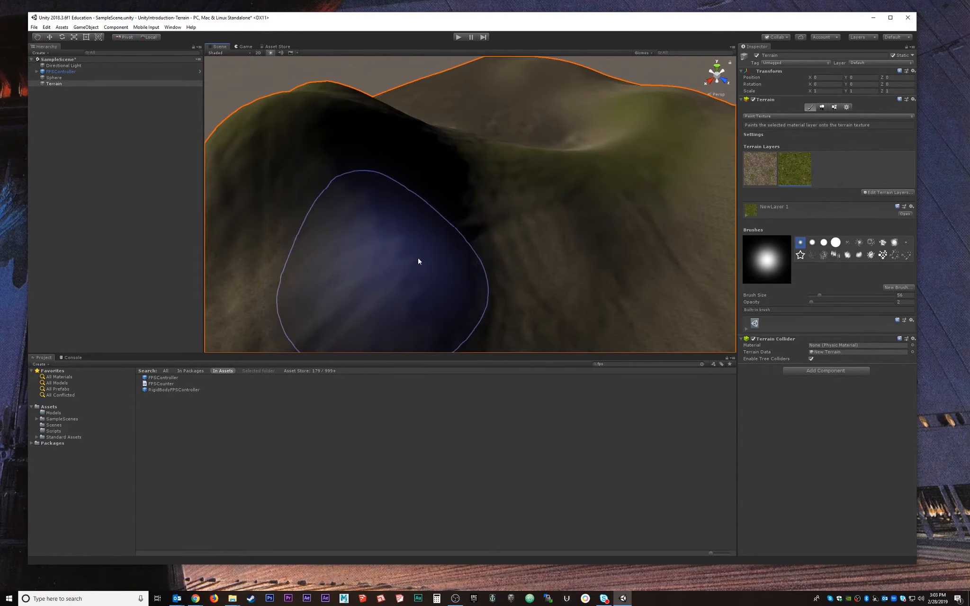
pyautogui.moveTo(417, 262)
pyautogui.keyDown('alt'); pyautogui.mouseDown()
pyautogui.moveTo(588, 242)
pyautogui.moveTo(621, 182)
pyautogui.moveTo(646, 174)
pyautogui.mouseUp(); pyautogui.keyUp('alt')
pyautogui.moveTo(647, 174); pyautogui.dragTo(511, 204, button='middle')
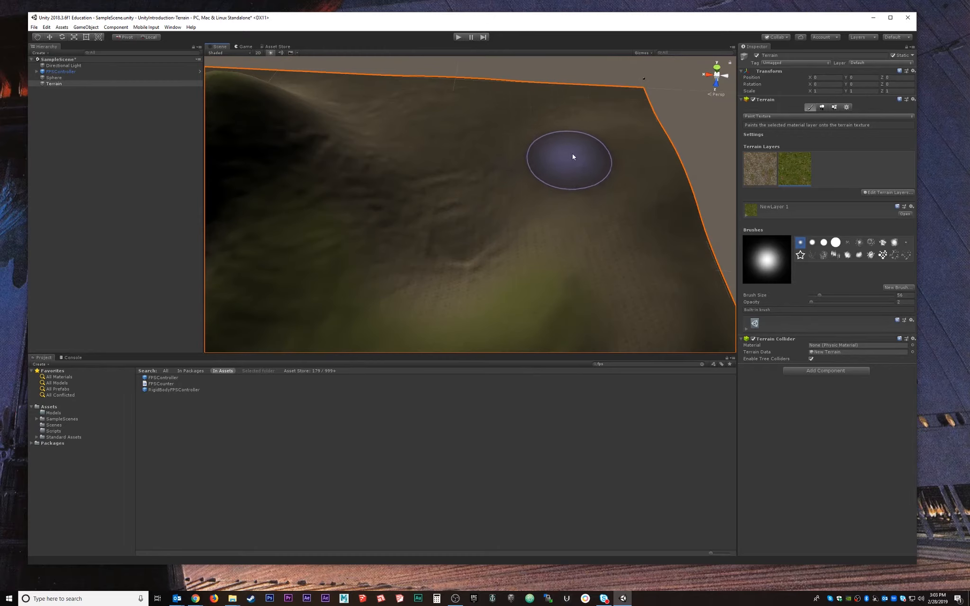
pyautogui.moveTo(630, 138)
pyautogui.mouseDown()
pyautogui.moveTo(579, 164)
pyautogui.moveTo(646, 195)
pyautogui.moveTo(554, 174)
pyautogui.moveTo(468, 202)
pyautogui.moveTo(403, 142)
pyautogui.moveTo(379, 103)
pyautogui.mouseUp()
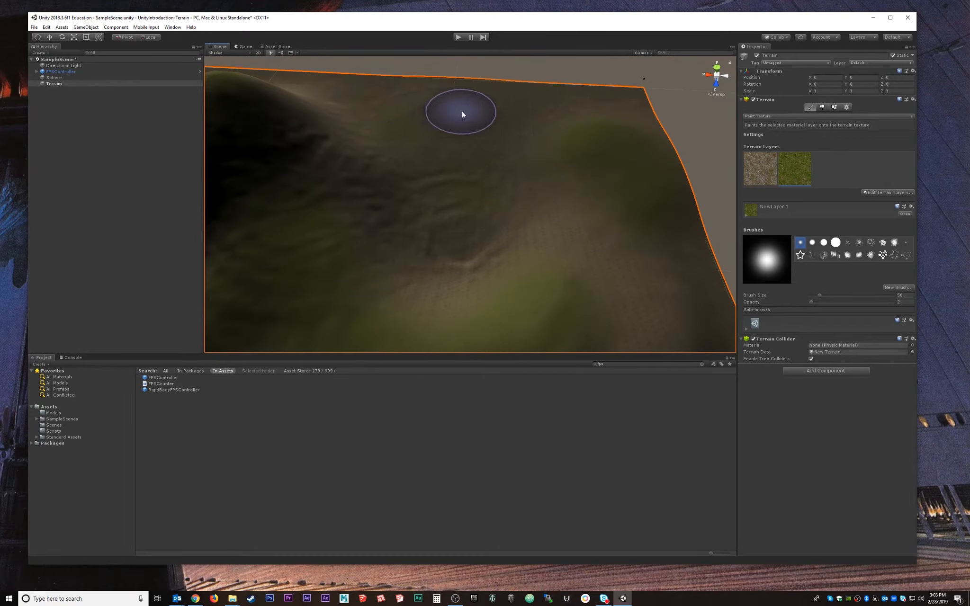
pyautogui.moveTo(604, 237)
pyautogui.keyDown('alt'); pyautogui.mouseDown()
pyautogui.moveTo(457, 205)
pyautogui.moveTo(325, 158)
pyautogui.moveTo(533, 207)
pyautogui.moveTo(443, 180)
pyautogui.moveTo(390, 201)
pyautogui.mouseUp(); pyautogui.keyUp('alt')
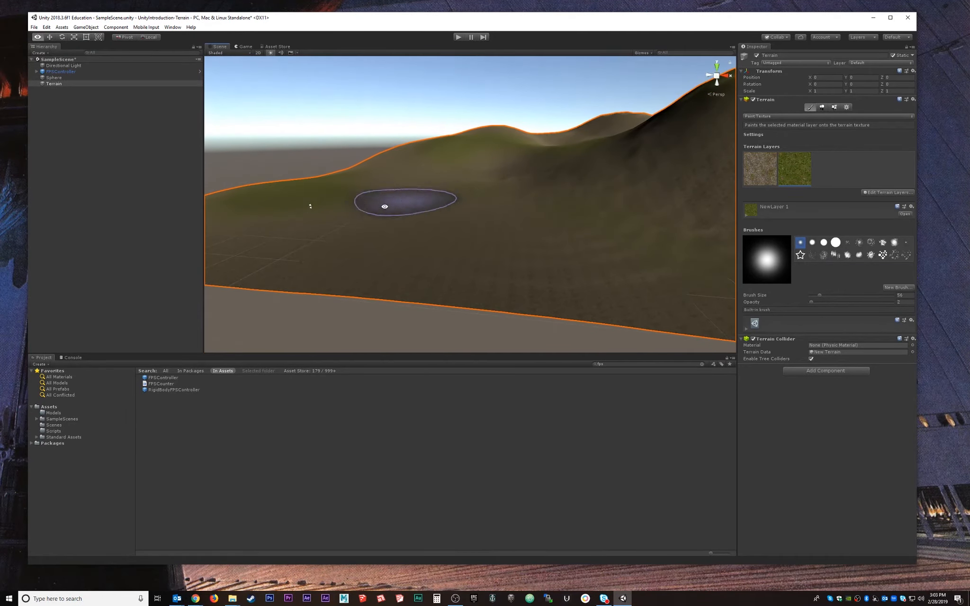
pyautogui.moveTo(495, 249)
pyautogui.keyDown('alt'); pyautogui.mouseDown()
pyautogui.moveTo(565, 263)
pyautogui.moveTo(644, 258)
pyautogui.mouseUp(); pyautogui.keyUp('alt')
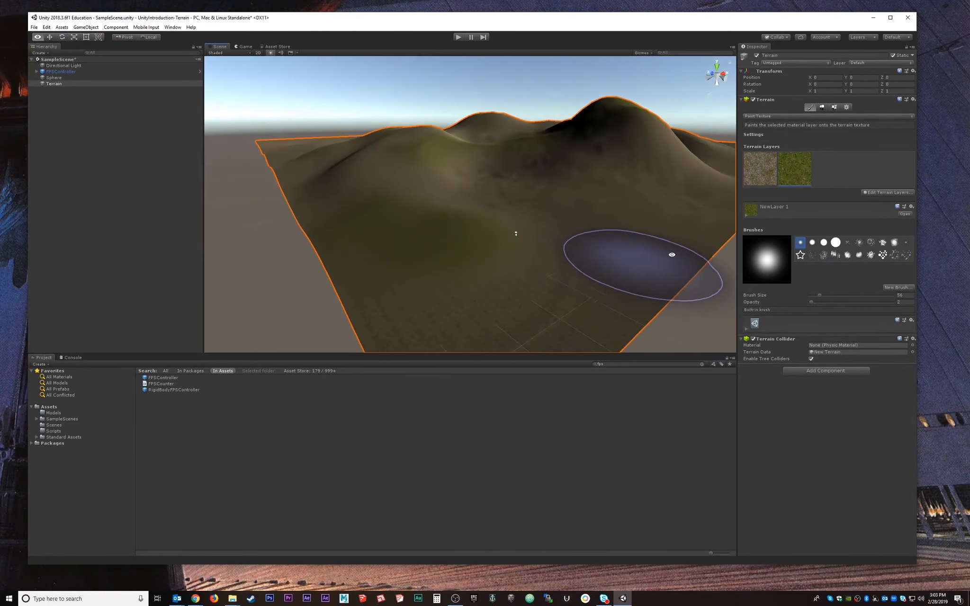
pyautogui.click(887, 193)
# Create a third terrain layer from the CliffAlbedoSpecular texture.
pyautogui.click(888, 195)
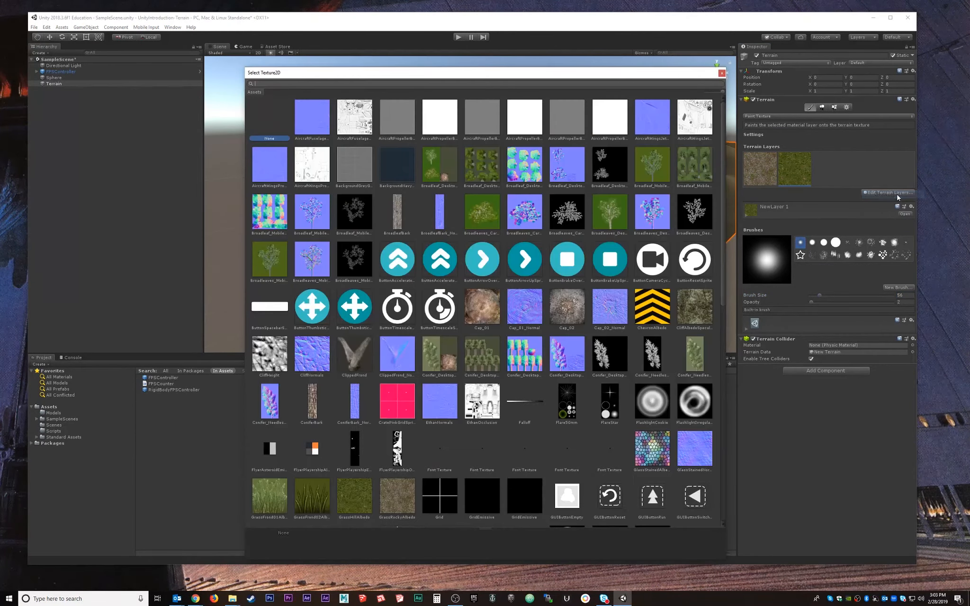
pyautogui.scroll(-3, 390, 481)
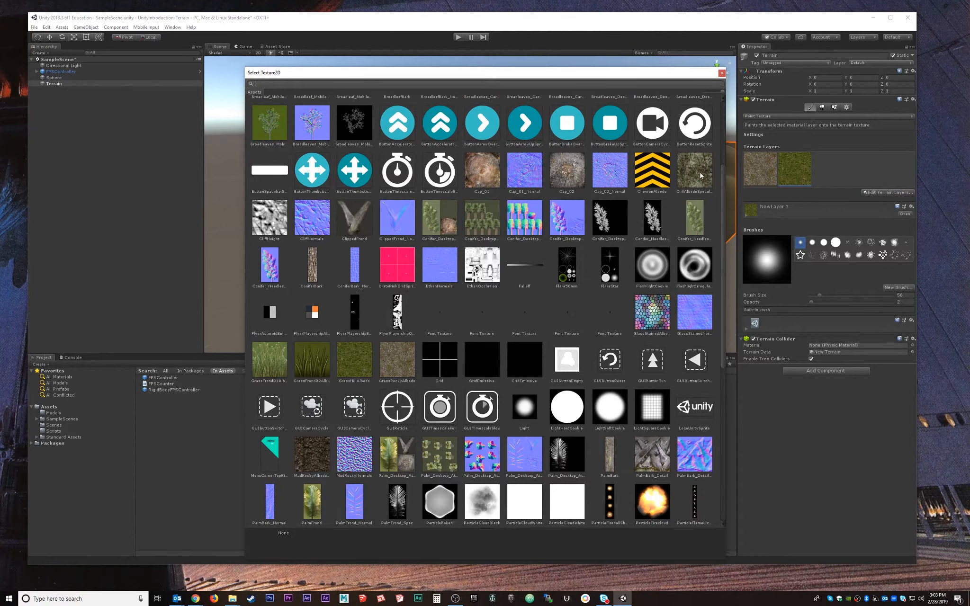
pyautogui.doubleClick(704, 191)
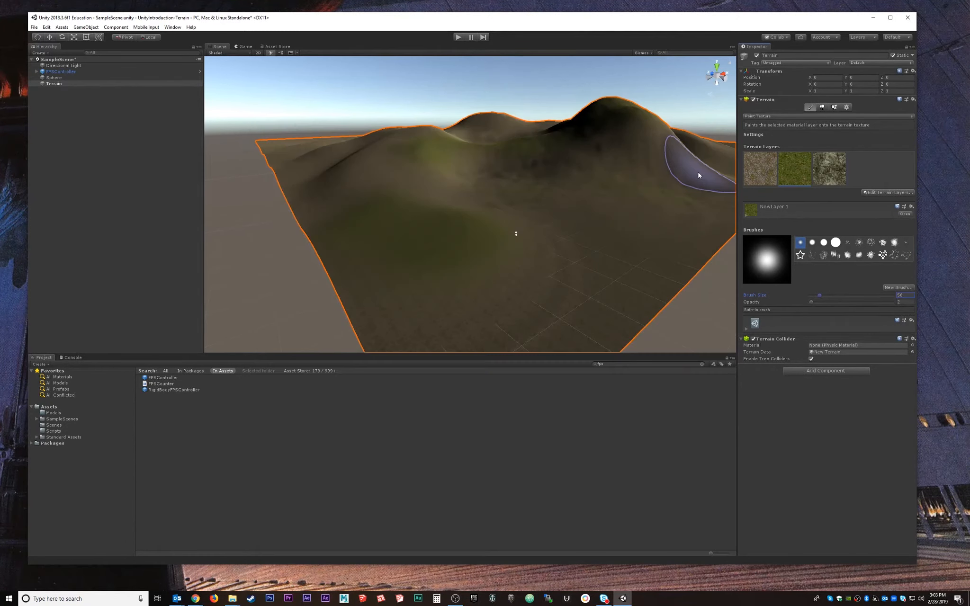
# Select the rocky layer, set brush size 28, and paint rock onto the hillside.
pyautogui.click(838, 171)
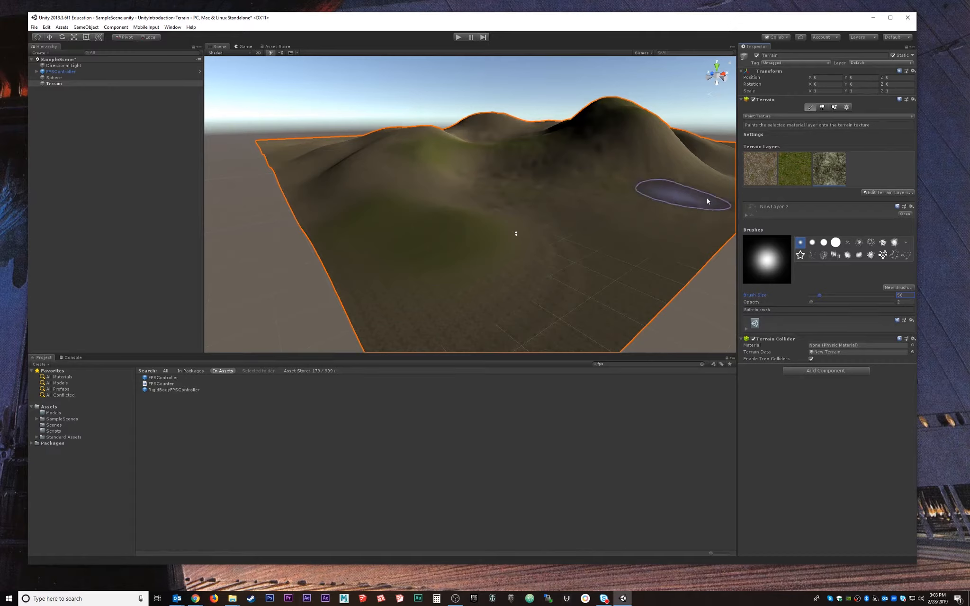
pyautogui.moveTo(818, 298); pyautogui.dragTo(814, 298)
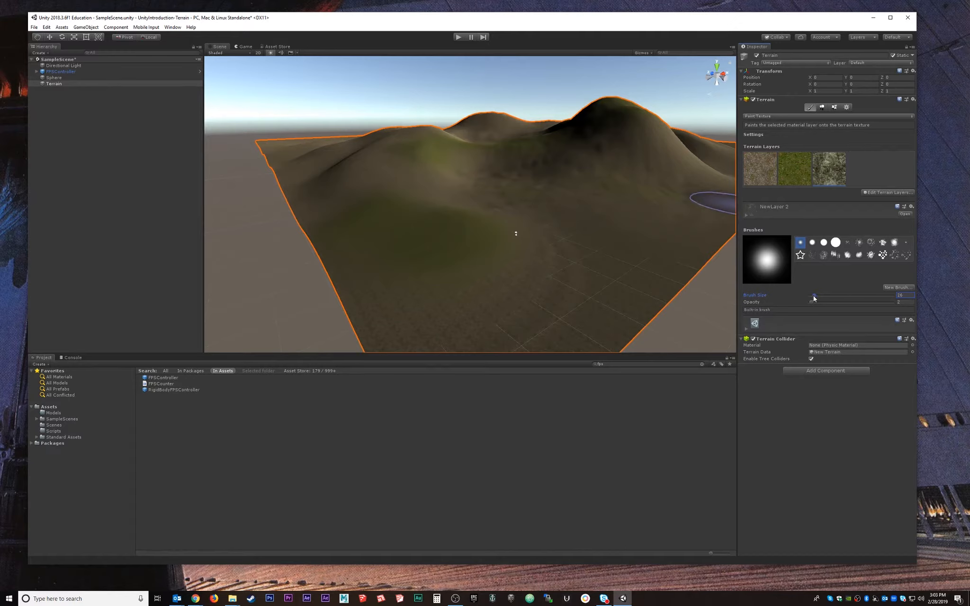
pyautogui.scroll(5, 601, 166)
pyautogui.moveTo(611, 164)
pyautogui.mouseDown(button='middle')
pyautogui.moveTo(626, 177)
pyautogui.moveTo(426, 199)
pyautogui.mouseUp(button='middle')
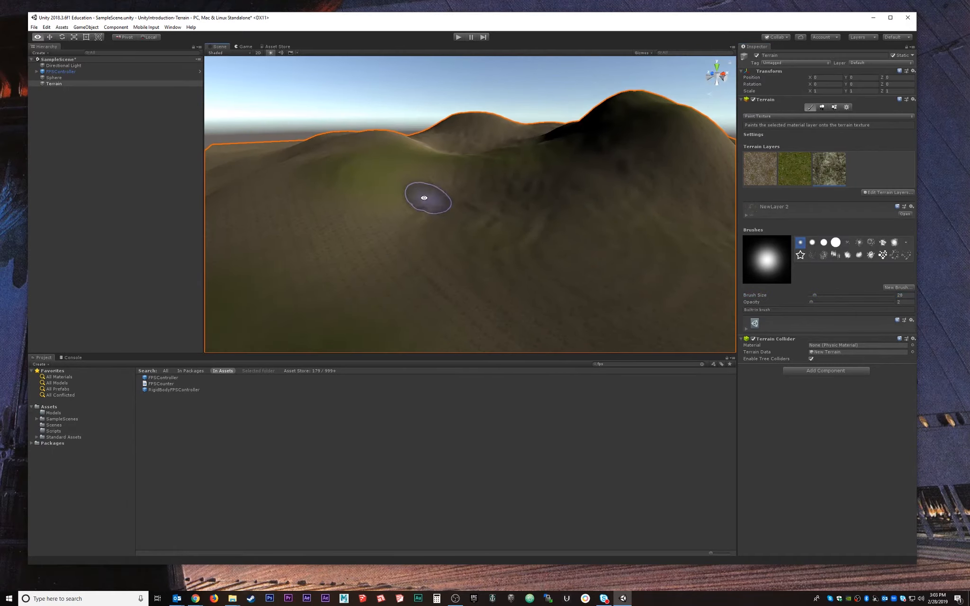
pyautogui.scroll(4, 438, 191)
pyautogui.moveTo(419, 187)
pyautogui.mouseDown()
pyautogui.moveTo(430, 181)
pyautogui.moveTo(398, 186)
pyautogui.mouseUp()
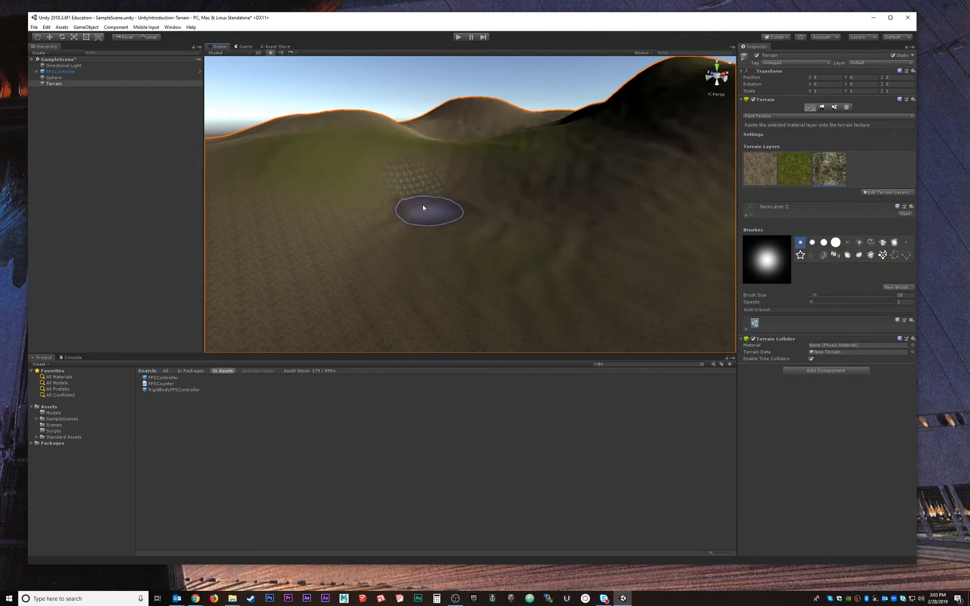
pyautogui.scroll(4, 418, 182)
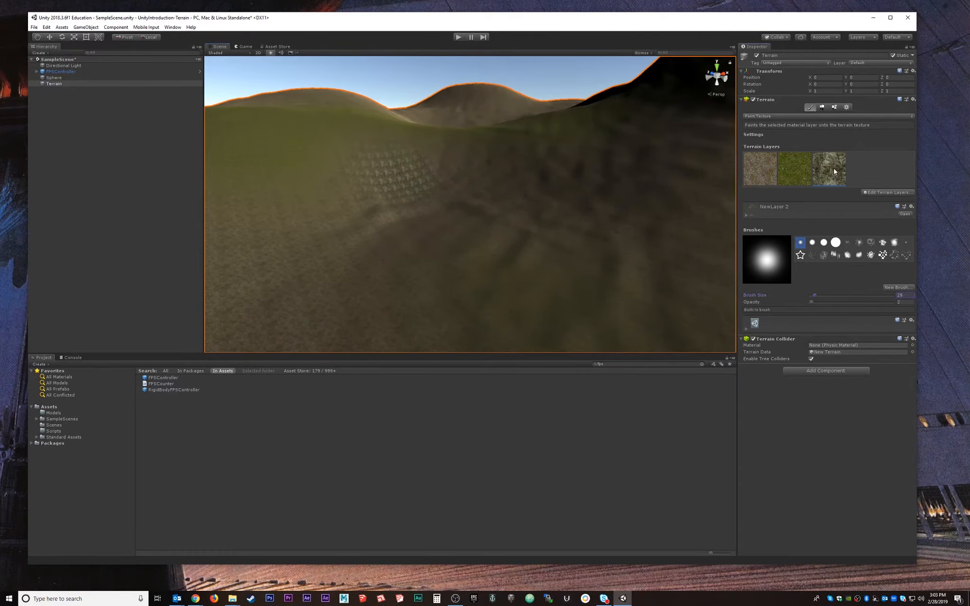
# Set NewLayer 2's tiling size X and Y to 5, then reselect the Terrain.
pyautogui.click(905, 214)
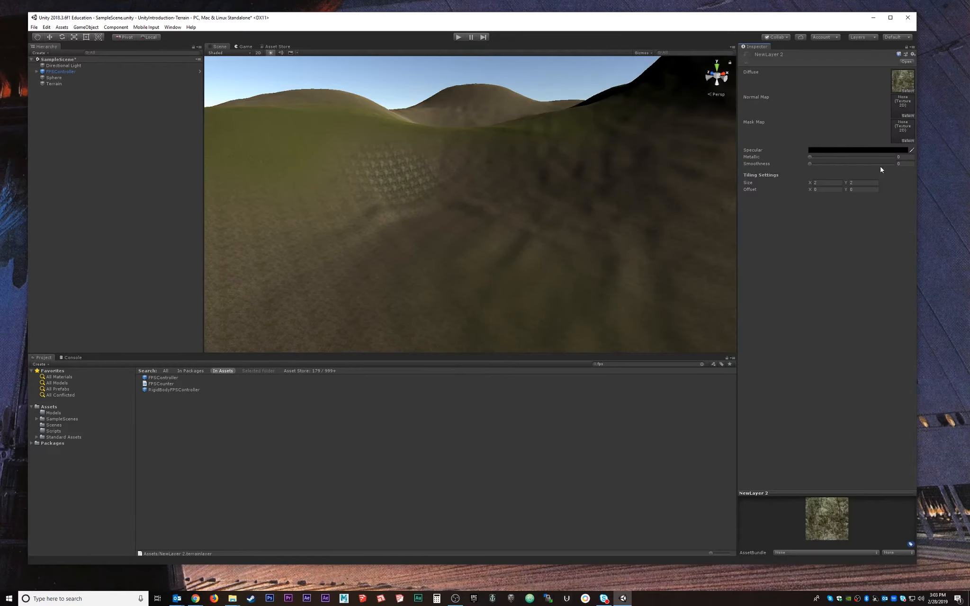
pyautogui.click(819, 183)
pyautogui.write('5')
pyautogui.click(865, 183)
pyautogui.write('5')
pyautogui.click(865, 252)
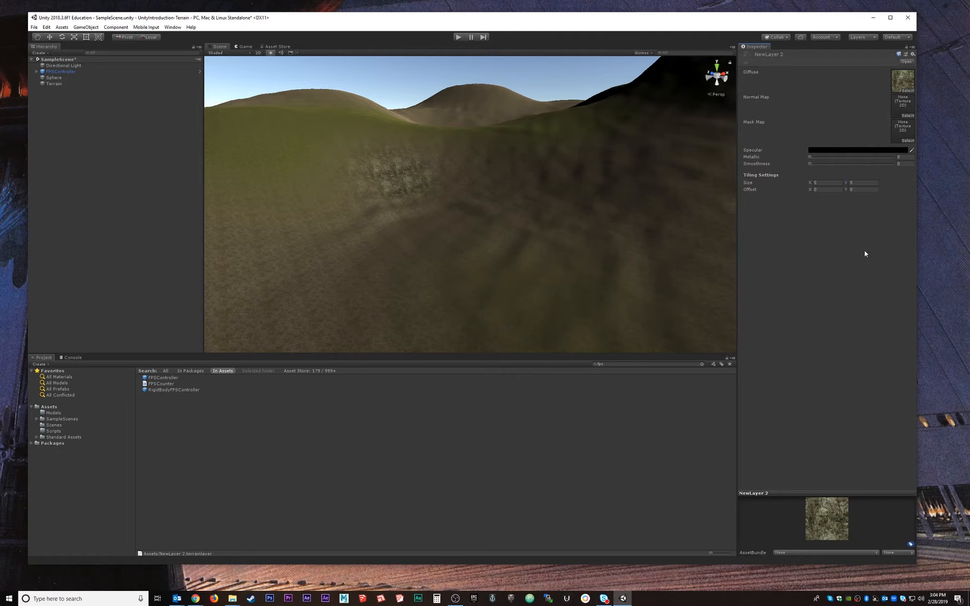
pyautogui.moveTo(547, 188); pyautogui.dragTo(413, 180, button='right')
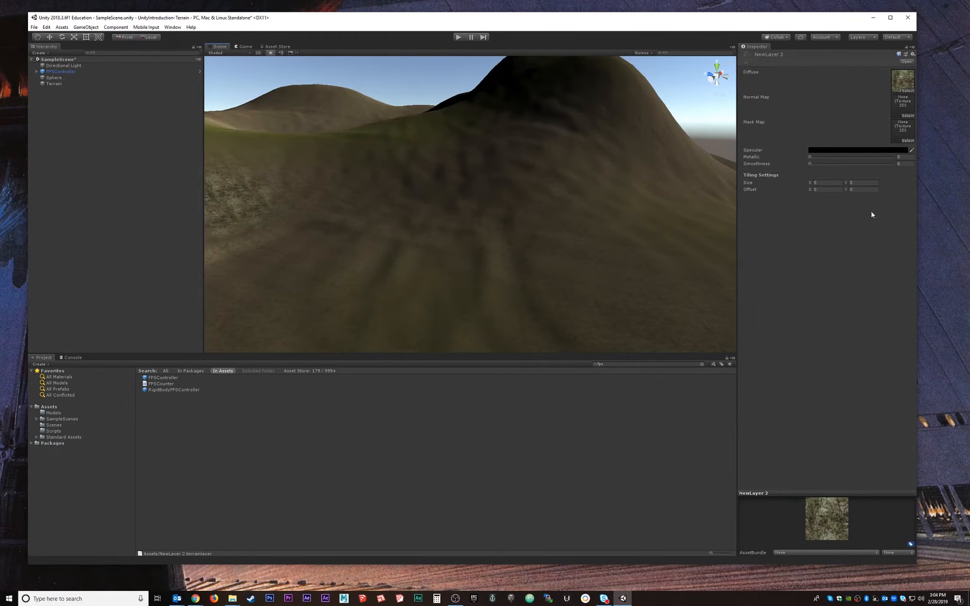
pyautogui.click(54, 83)
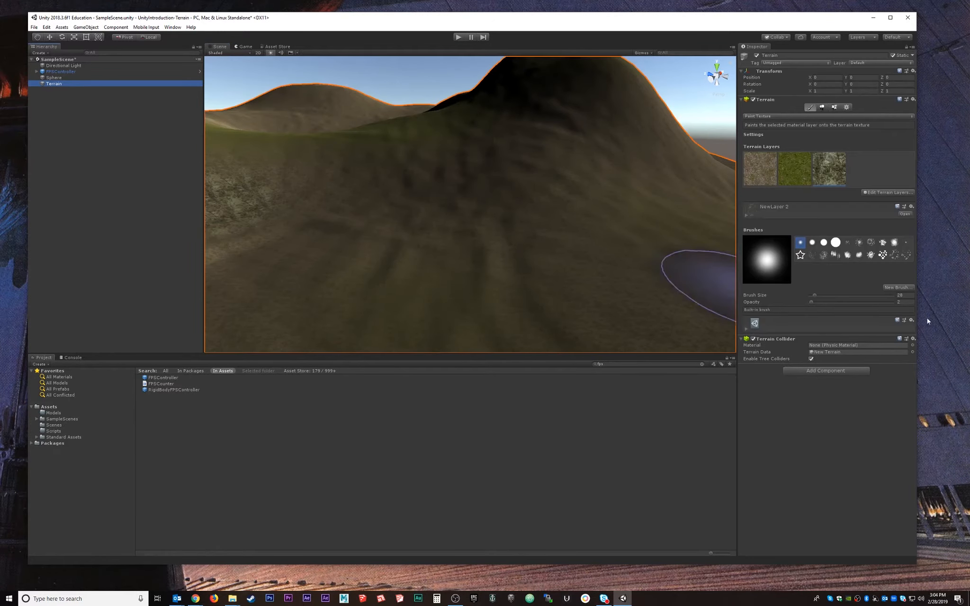
# Cancel the extra layer's texture picker and paint rock texture over a slope.
pyautogui.click(868, 194)
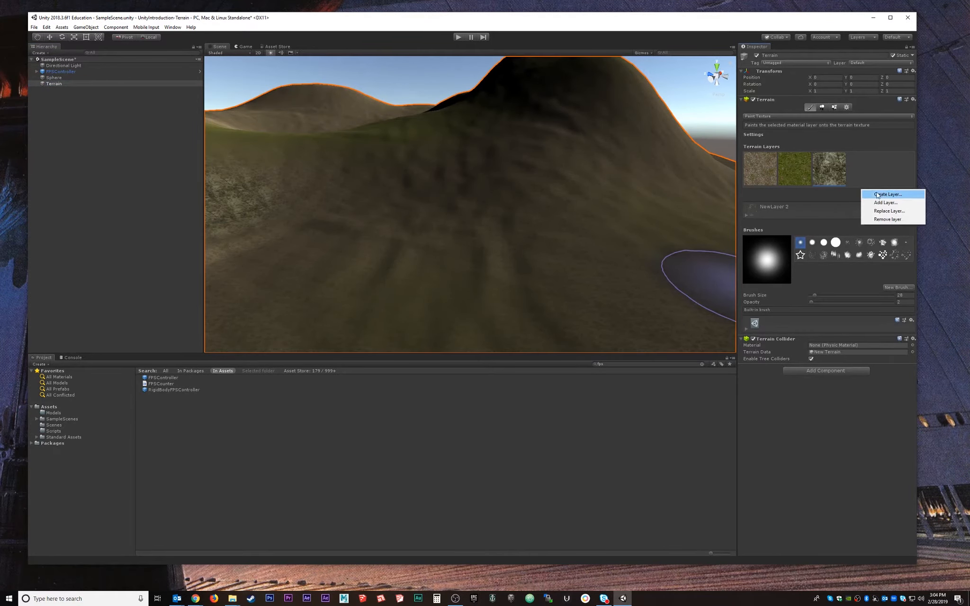
pyautogui.click(878, 194)
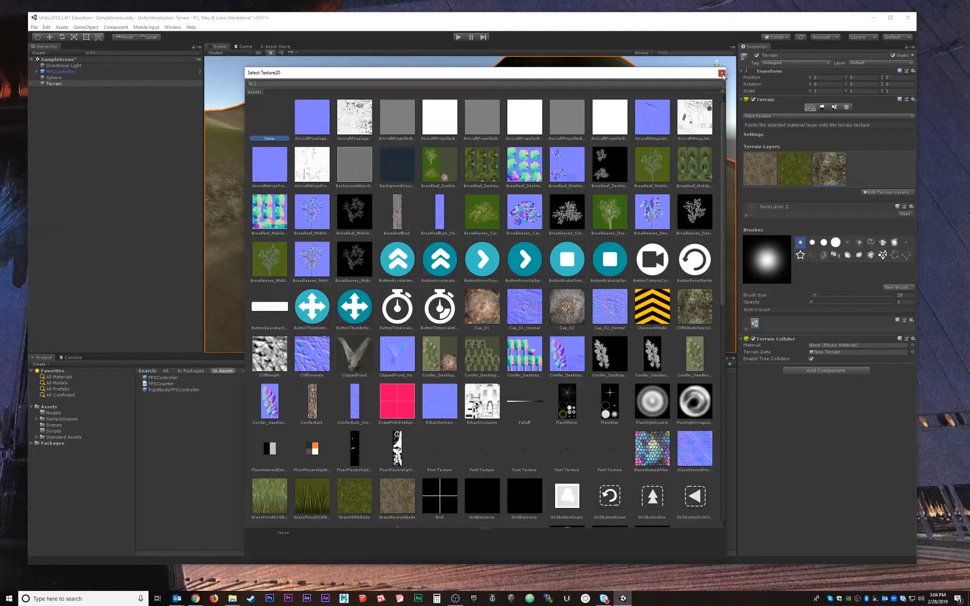
pyautogui.click(829, 168)
pyautogui.moveTo(584, 170)
pyautogui.keyDown('alt'); pyautogui.mouseDown()
pyautogui.moveTo(541, 242)
pyautogui.moveTo(624, 155)
pyautogui.moveTo(651, 145)
pyautogui.moveTo(653, 156)
pyautogui.moveTo(600, 171)
pyautogui.moveTo(664, 153)
pyautogui.moveTo(541, 144)
pyautogui.moveTo(676, 167)
pyautogui.moveTo(535, 199)
pyautogui.moveTo(656, 189)
pyautogui.mouseUp(); pyautogui.keyUp('alt')
pyautogui.moveTo(656, 189)
pyautogui.keyDown('alt'); pyautogui.mouseDown()
pyautogui.moveTo(567, 201)
pyautogui.moveTo(547, 193)
pyautogui.mouseUp(); pyautogui.keyUp('alt')
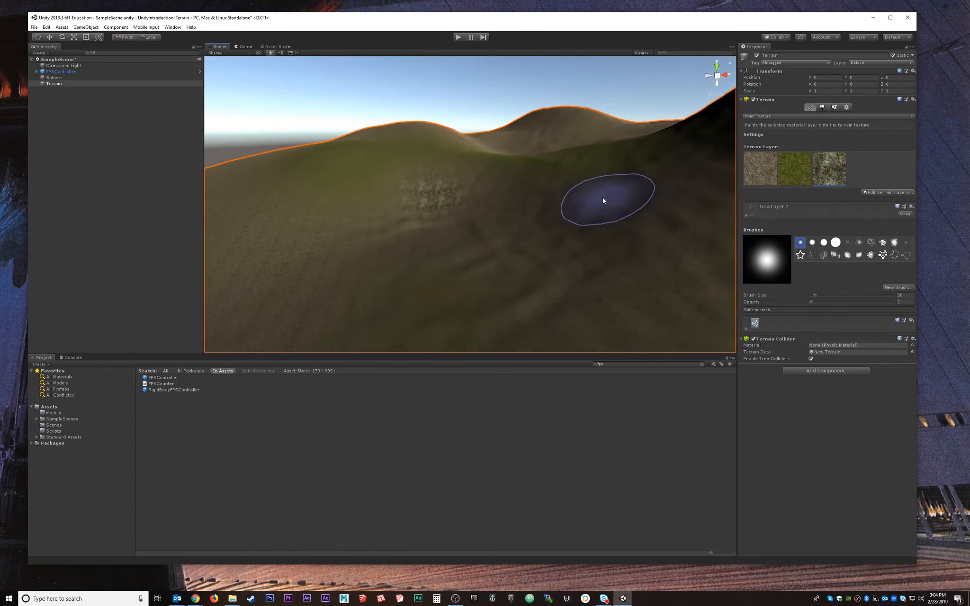
# Extend the rock texture along the central hill, then frame the hills and controller.
pyautogui.scroll(-7, 600, 217)
pyautogui.moveTo(624, 260)
pyautogui.mouseDown(button='middle')
pyautogui.moveTo(591, 239)
pyautogui.moveTo(385, 215)
pyautogui.mouseUp(button='middle')
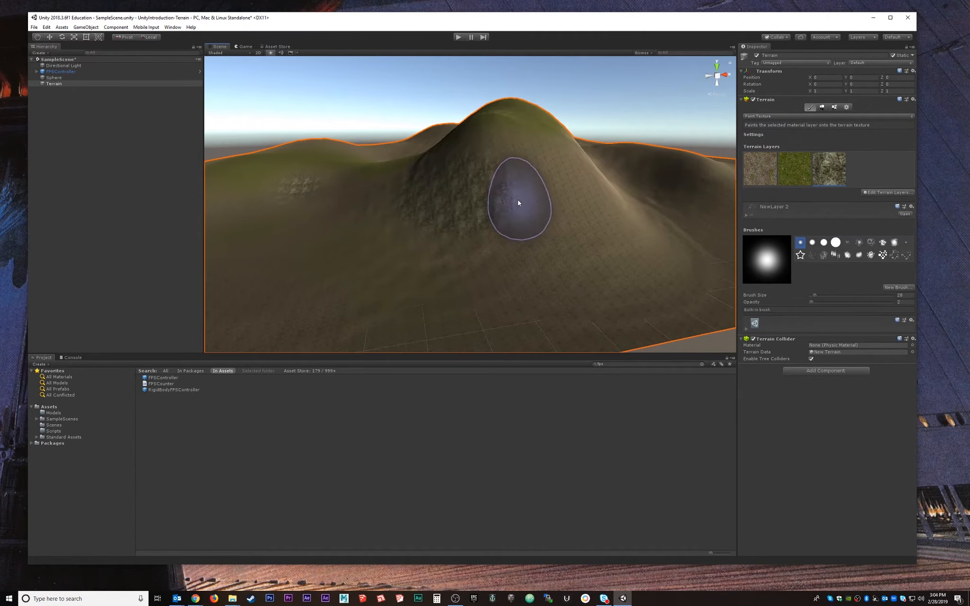
pyautogui.moveTo(518, 200)
pyautogui.mouseDown()
pyautogui.moveTo(558, 210)
pyautogui.moveTo(500, 212)
pyautogui.moveTo(541, 235)
pyautogui.moveTo(504, 159)
pyautogui.moveTo(547, 191)
pyautogui.moveTo(559, 213)
pyautogui.mouseUp()
pyautogui.moveTo(450, 199); pyautogui.dragTo(515, 227, button='middle')
pyautogui.keyDown('alt'); pyautogui.moveTo(515, 227); pyautogui.dragTo(624, 176); pyautogui.keyUp('alt')
pyautogui.moveTo(515, 241); pyautogui.dragTo(576, 240, button='middle')
pyautogui.keyDown('alt'); pyautogui.moveTo(575, 240); pyautogui.dragTo(526, 262); pyautogui.keyUp('alt')
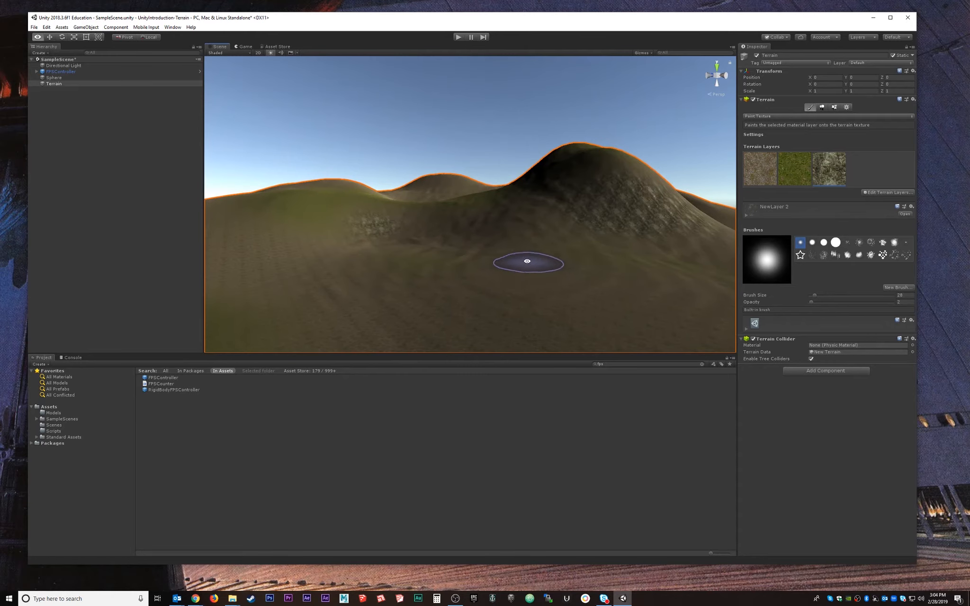
pyautogui.moveTo(526, 262); pyautogui.dragTo(564, 231, button='middle')
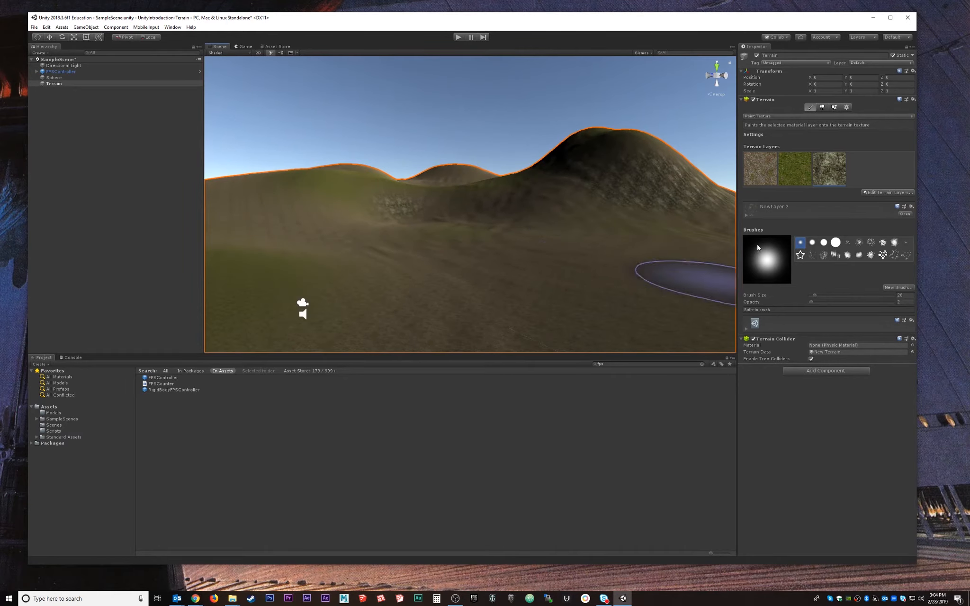
# Switch the terrain to Paint Trees and open the Add Tree dialog mid-scene.
pyautogui.click(821, 108)
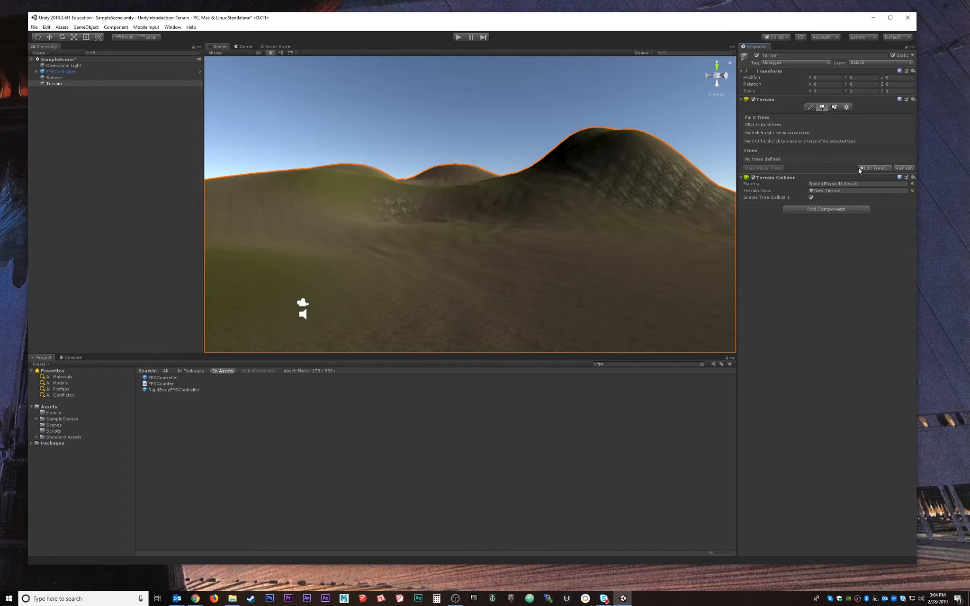
pyautogui.click(874, 170)
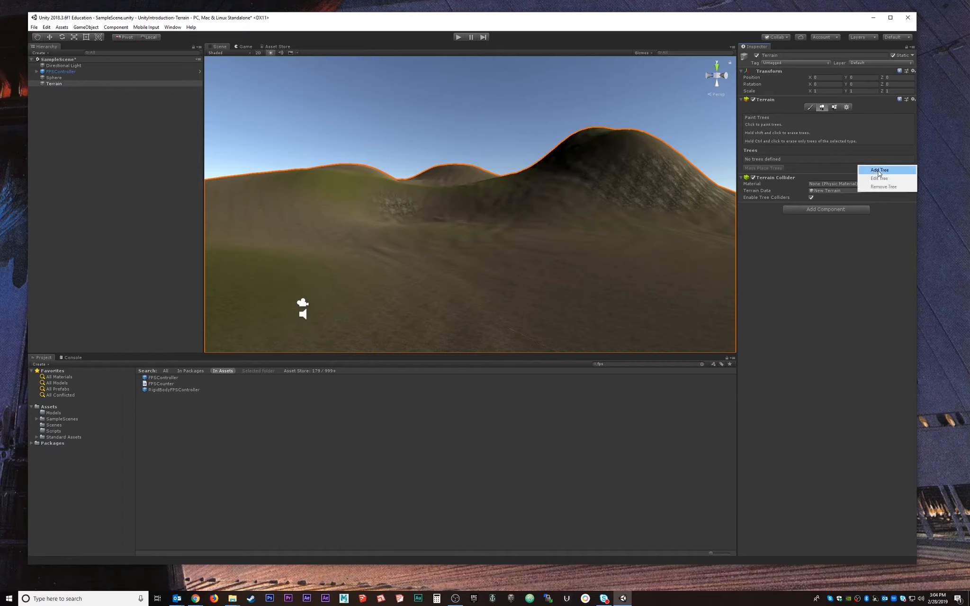
pyautogui.click(871, 172)
pyautogui.moveTo(116, 7); pyautogui.dragTo(394, 152)
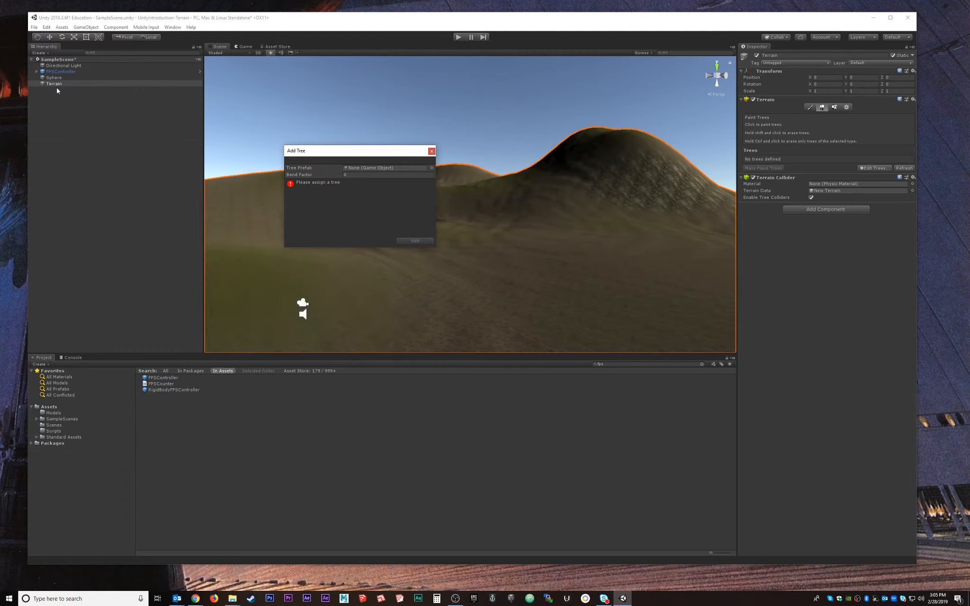
# Inspect the FPSController and its FirstPersonCharacter child in the Hierarchy.
pyautogui.click(37, 72)
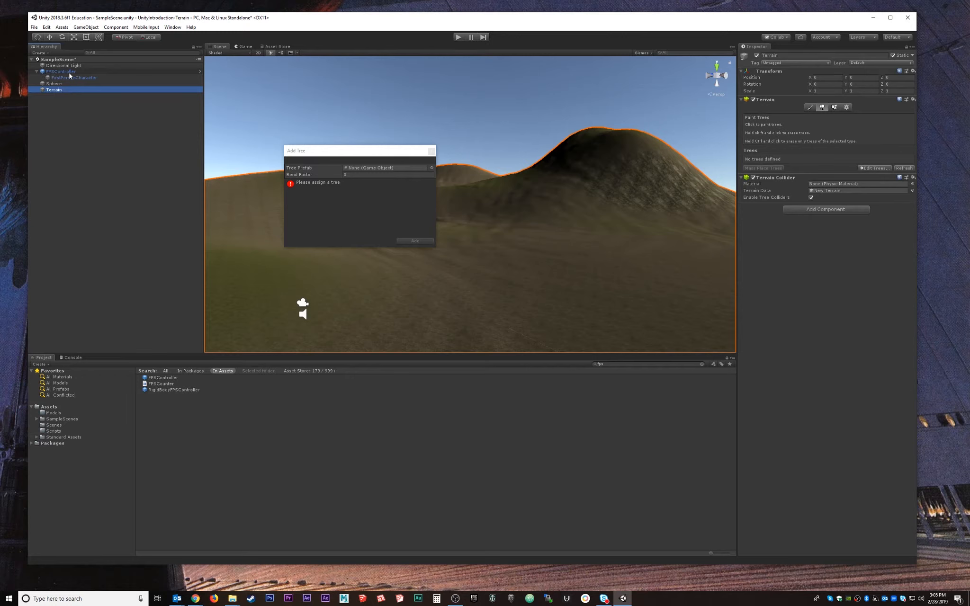
pyautogui.click(54, 72)
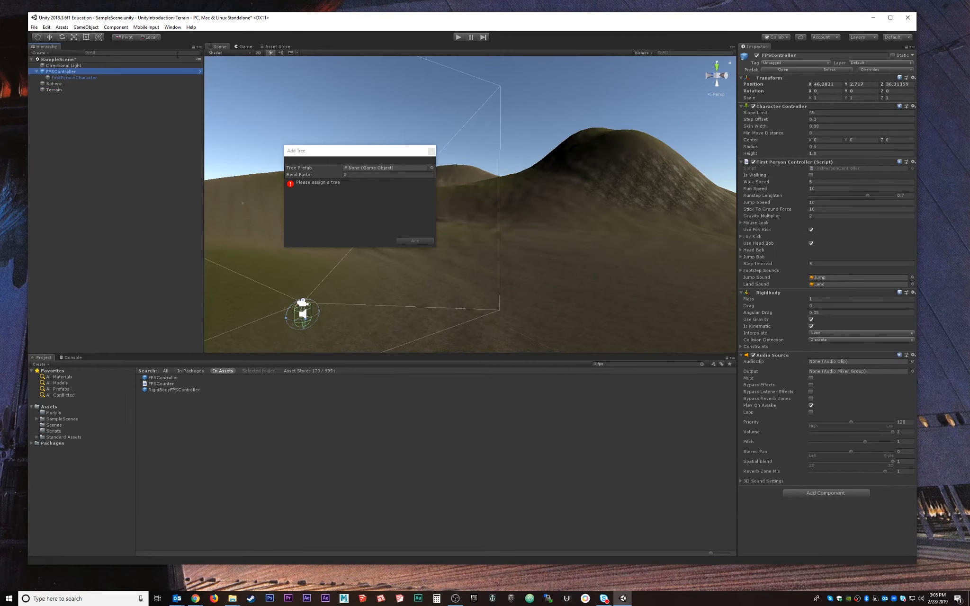
pyautogui.click(65, 79)
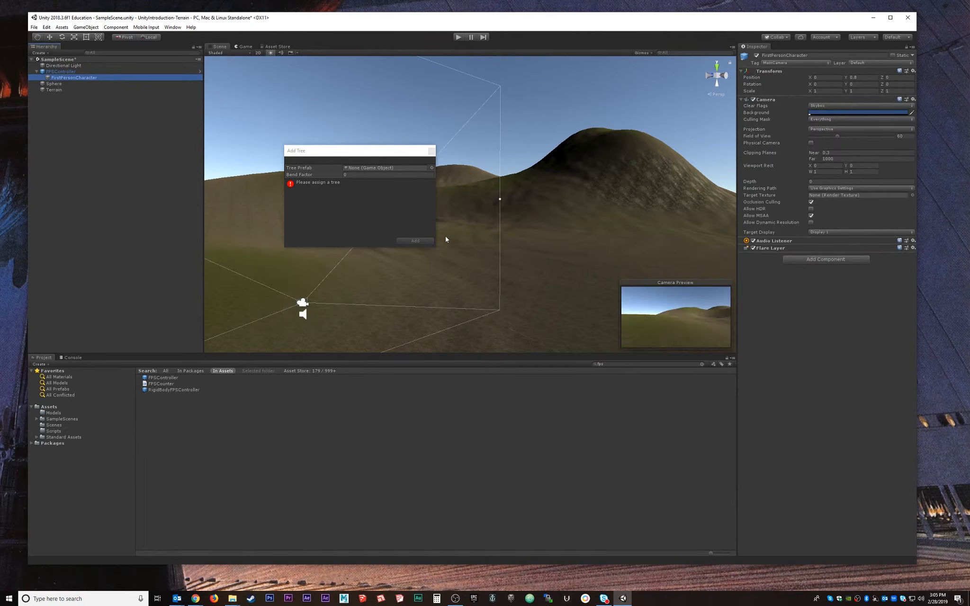
pyautogui.click(37, 73)
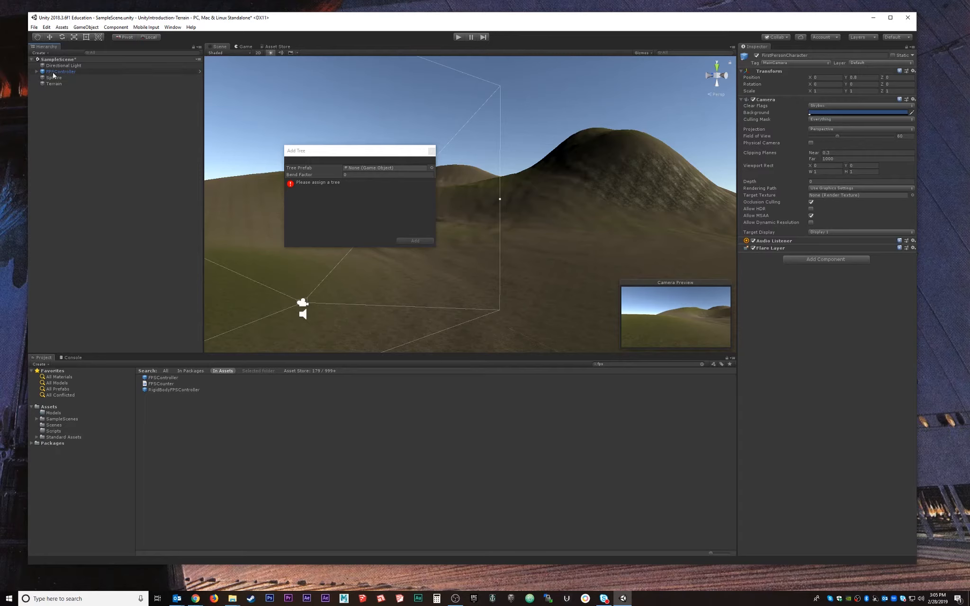
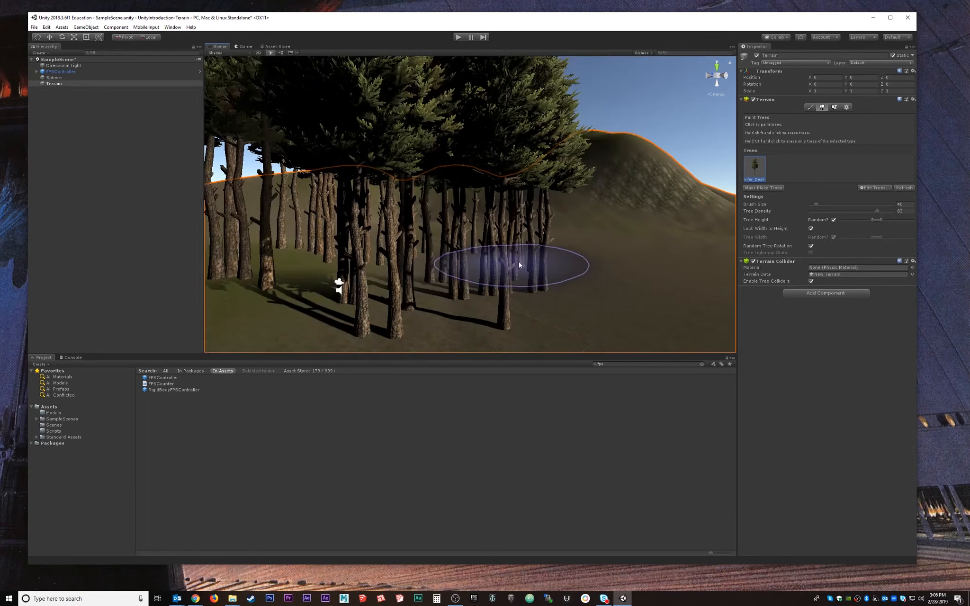
# Undo the dense pine painting with Ctrl+Z and reframe the view over the bare hills.
pyautogui.hotkey('ctrl', 'z')
pyautogui.moveTo(406, 258); pyautogui.dragTo(451, 234, button='middle')
pyautogui.scroll(1, 450, 257)
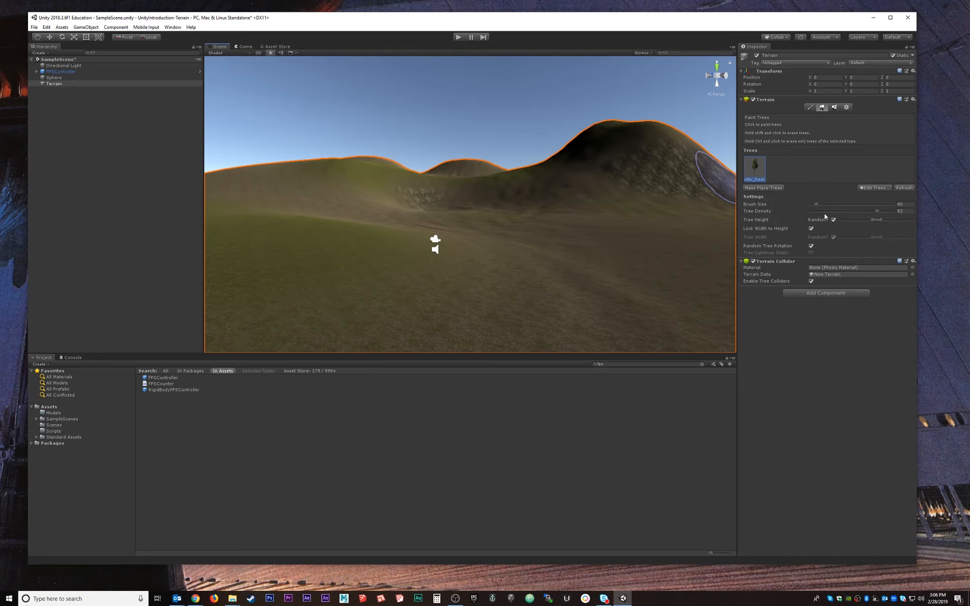
# Lower Tree Density to 20 and shift the tree height range slightly taller.
pyautogui.moveTo(875, 209); pyautogui.dragTo(815, 215)
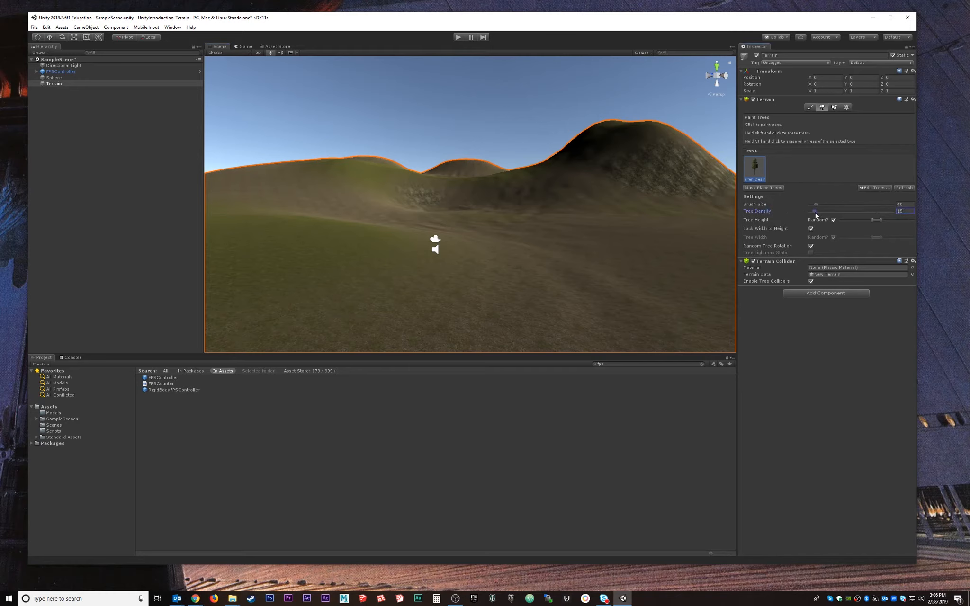
pyautogui.click(482, 241)
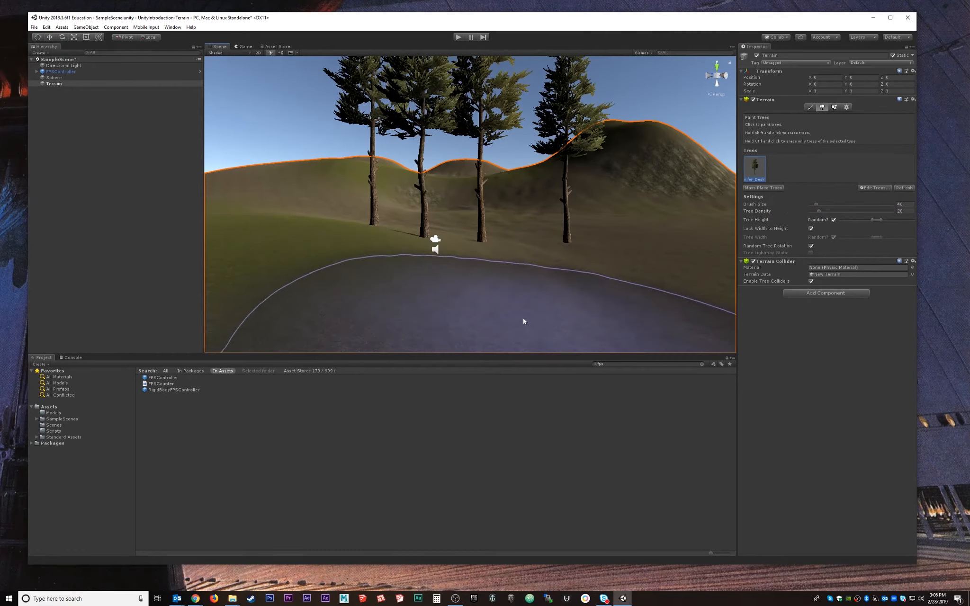
pyautogui.hotkey('ctrl', 'z')
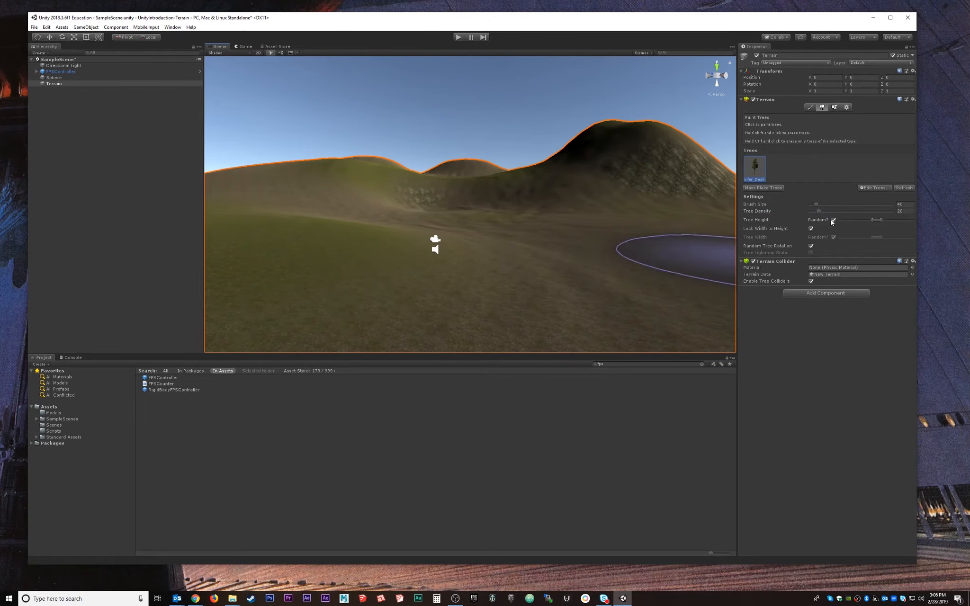
pyautogui.click(878, 222)
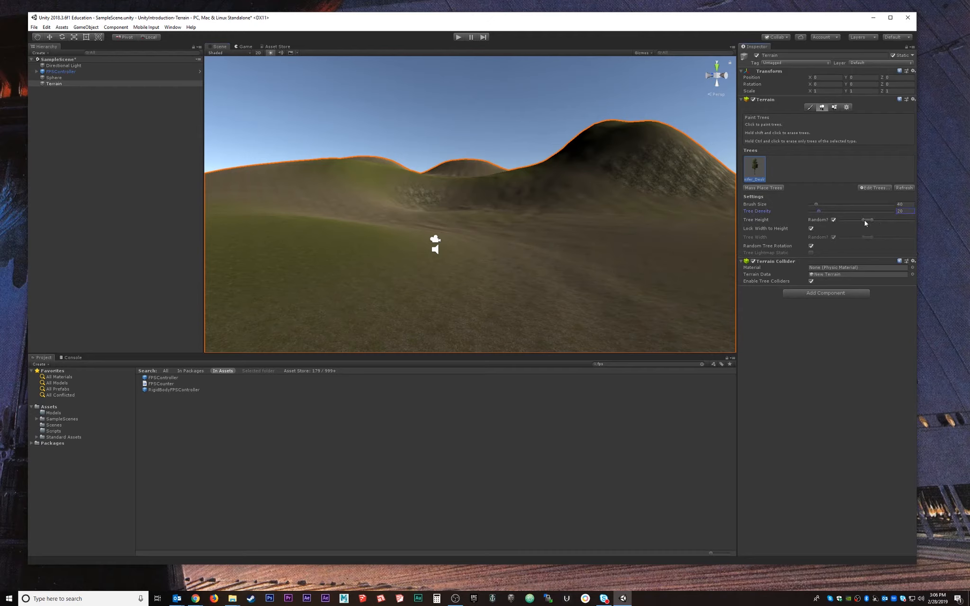
pyautogui.moveTo(858, 224); pyautogui.dragTo(861, 222)
# Paint scattered pines across the lower hillside slopes.
pyautogui.click(469, 251)
pyautogui.click(593, 281)
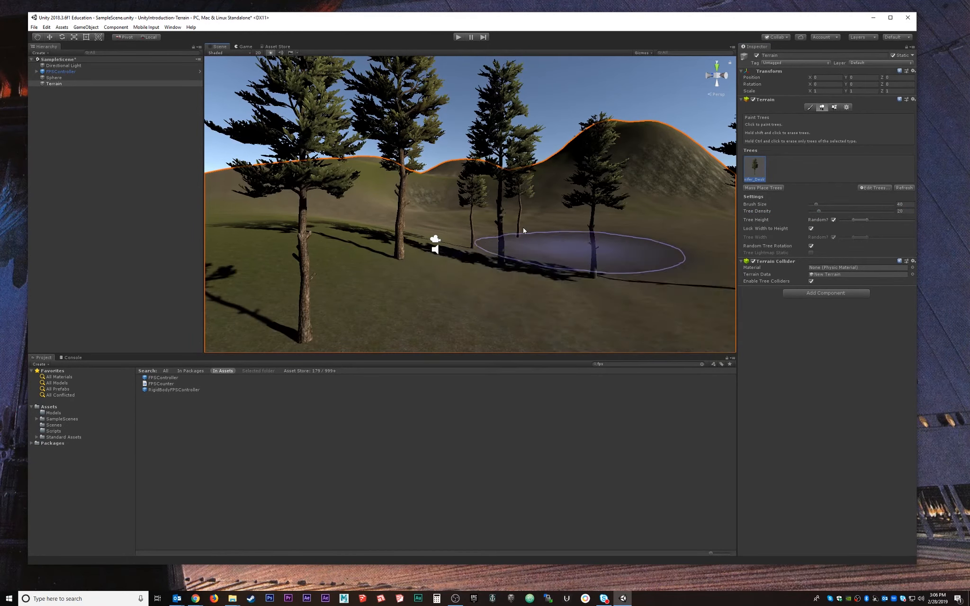
pyautogui.click(403, 221)
pyautogui.click(318, 235)
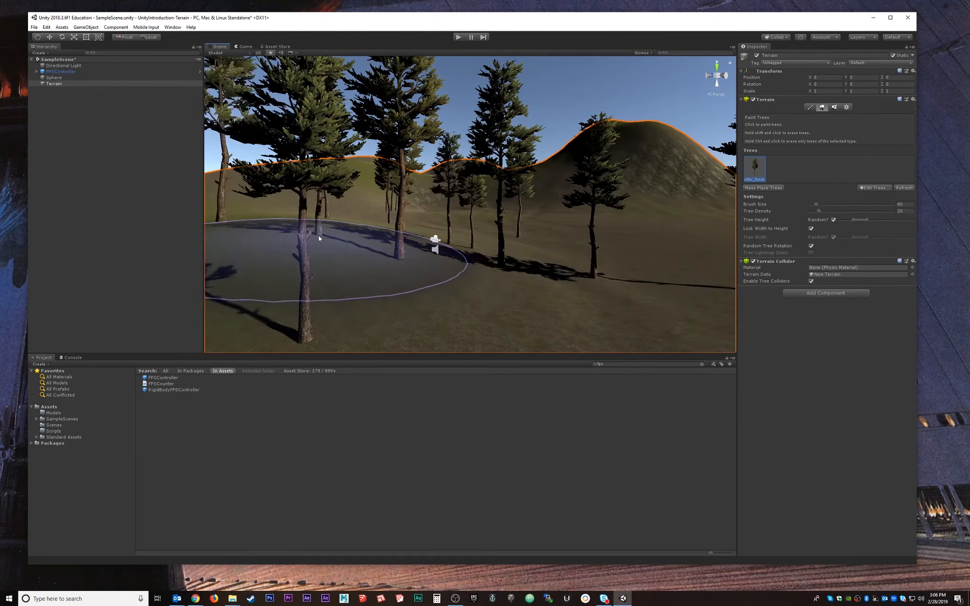
pyautogui.click(616, 236)
pyautogui.click(654, 238)
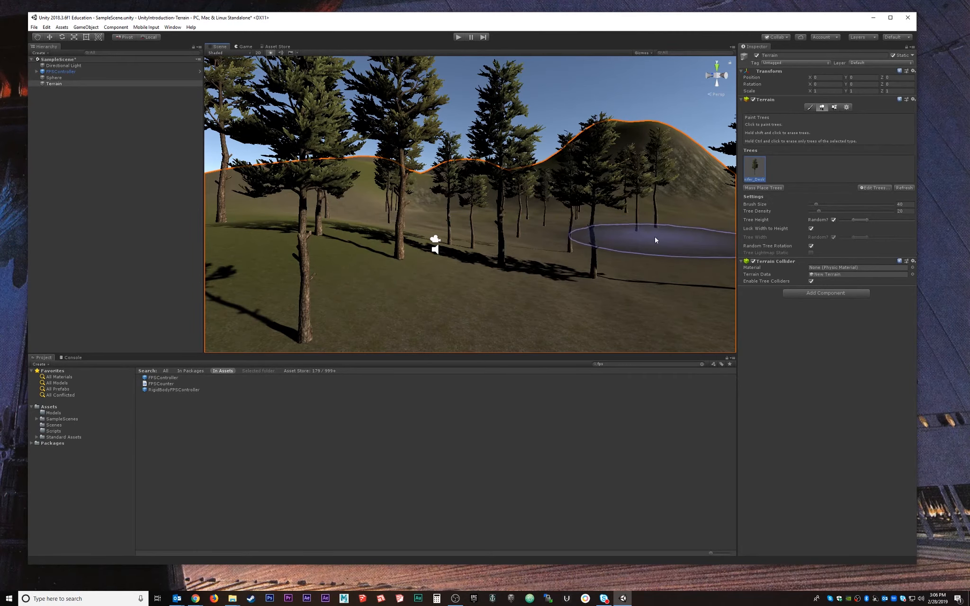
pyautogui.scroll(-3, 651, 237)
pyautogui.moveTo(647, 235)
pyautogui.keyDown('alt'); pyautogui.mouseDown()
pyautogui.moveTo(615, 225)
pyautogui.moveTo(596, 278)
pyautogui.mouseUp(); pyautogui.keyUp('alt')
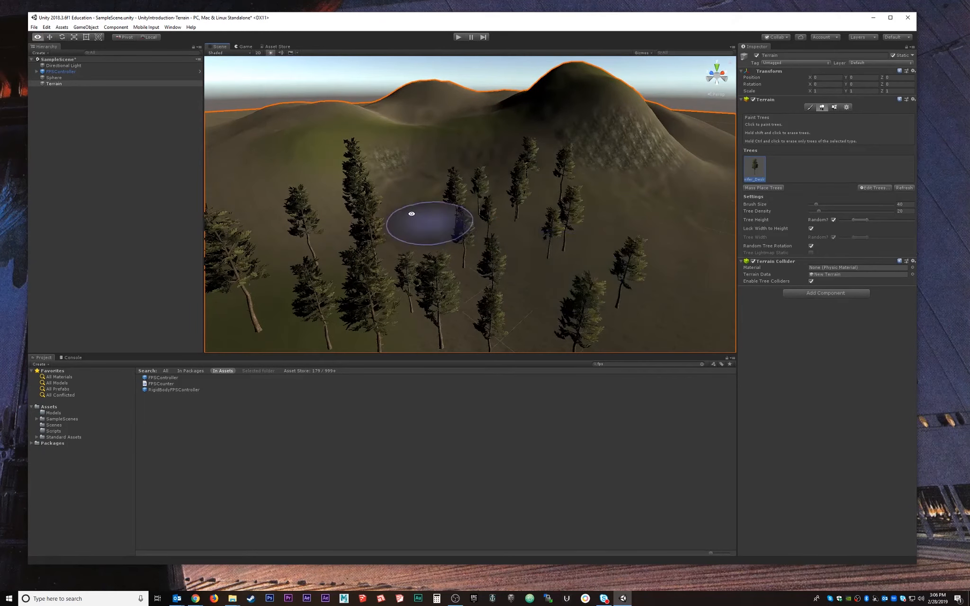
pyautogui.moveTo(411, 212)
pyautogui.mouseDown()
pyautogui.moveTo(408, 182)
pyautogui.moveTo(478, 178)
pyautogui.mouseUp()
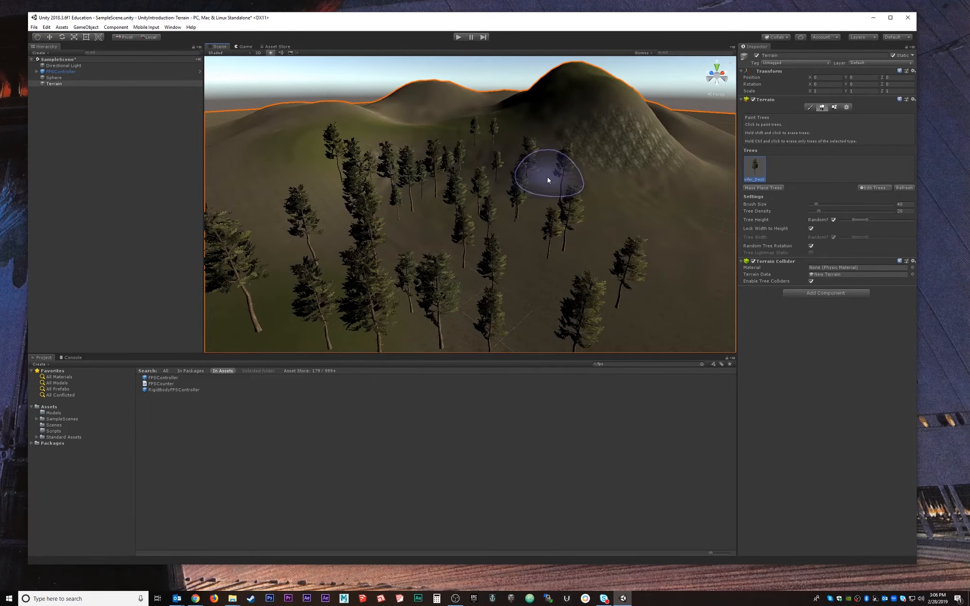
pyautogui.keyDown('alt'); pyautogui.moveTo(567, 248); pyautogui.dragTo(567, 211); pyautogui.keyUp('alt')
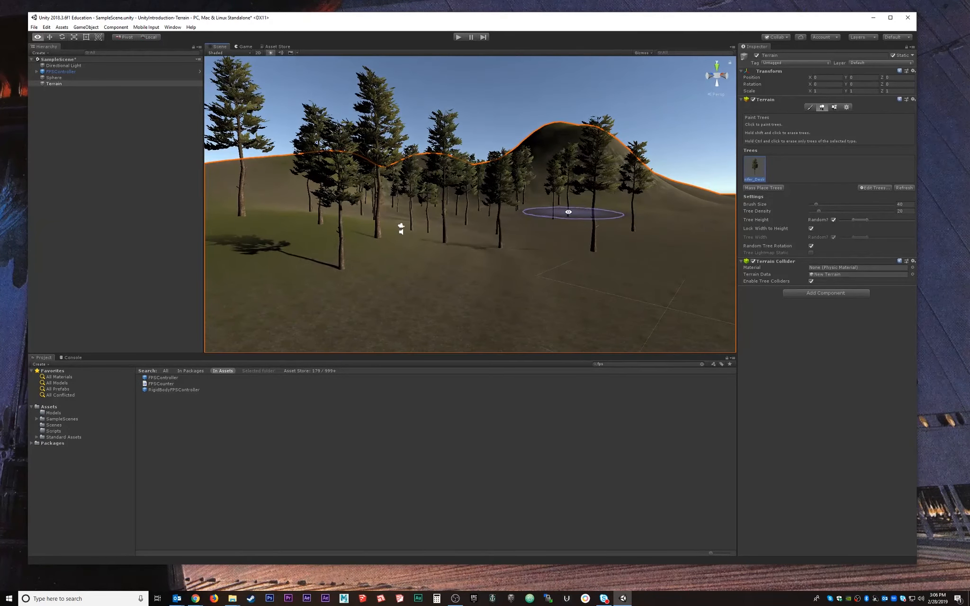
# Add Broadleaf_Desktop as a second tree prototype.
pyautogui.click(871, 187)
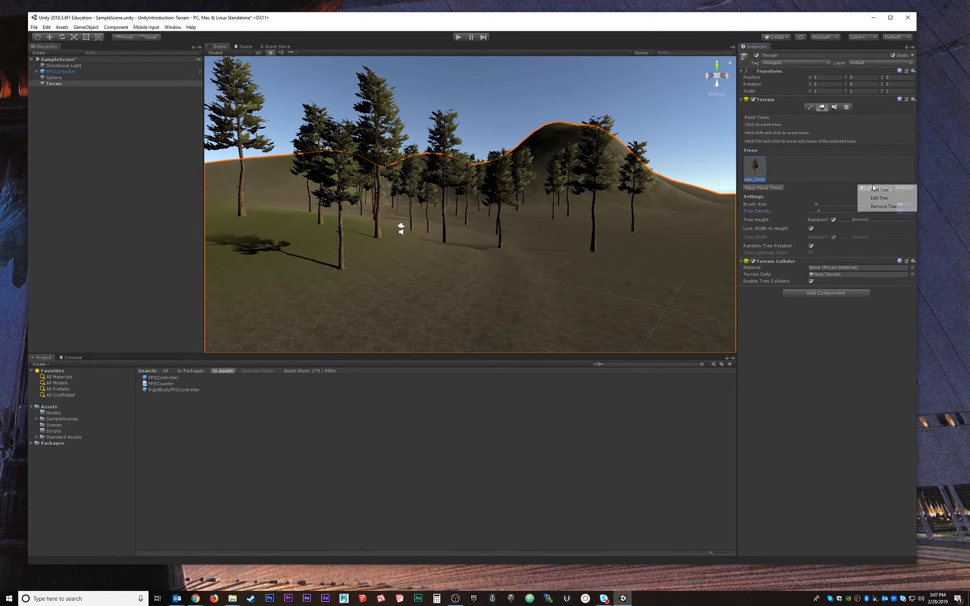
pyautogui.click(879, 190)
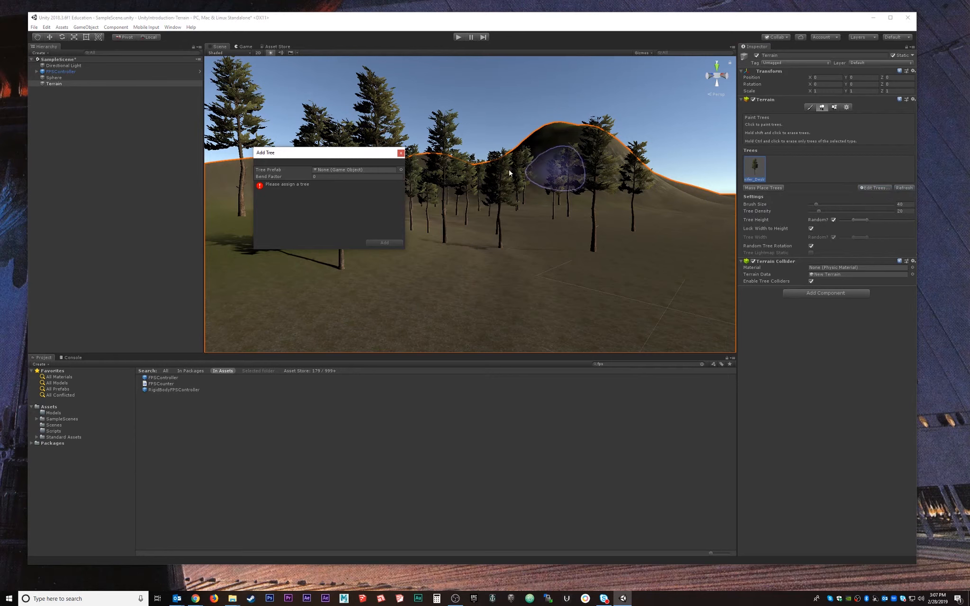
pyautogui.click(401, 169)
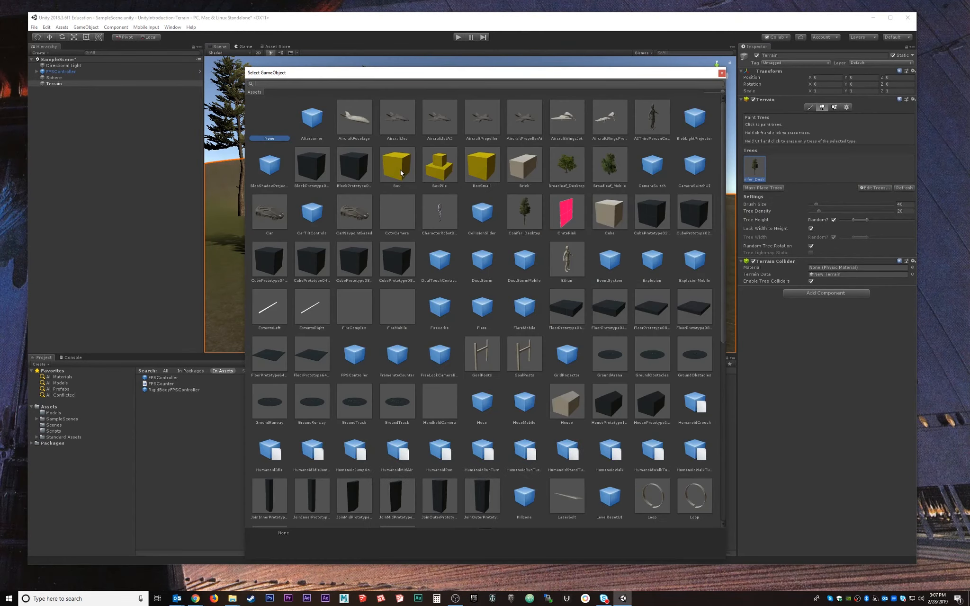
pyautogui.click(578, 179)
pyautogui.doubleClick(585, 175)
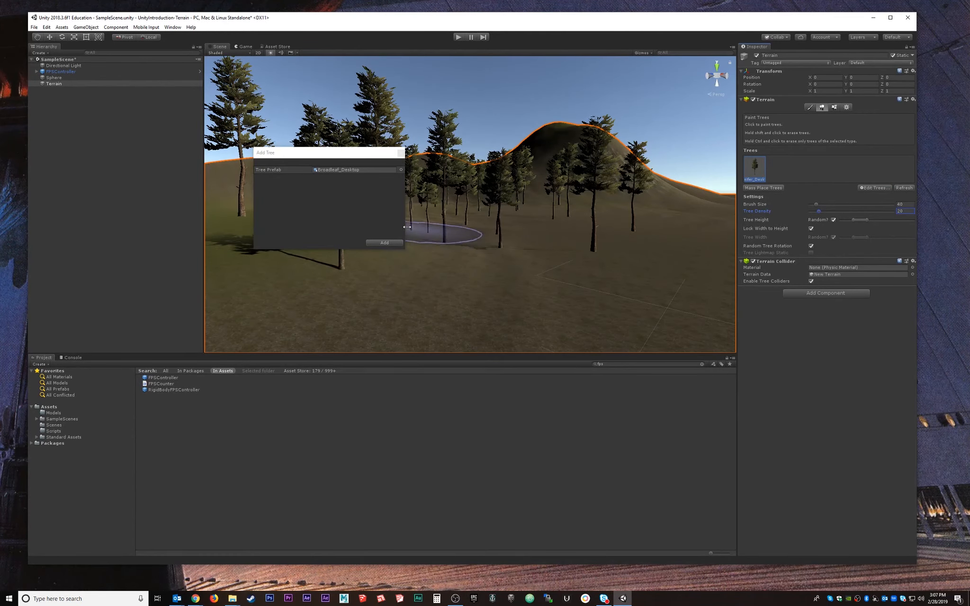
pyautogui.click(393, 243)
# Paint broadleaf trees across the terrain among the pines.
pyautogui.moveTo(596, 229)
pyautogui.mouseDown()
pyautogui.moveTo(454, 293)
pyautogui.moveTo(353, 265)
pyautogui.moveTo(269, 221)
pyautogui.mouseUp()
pyautogui.keyDown('alt'); pyautogui.moveTo(563, 226); pyautogui.dragTo(493, 260); pyautogui.keyUp('alt')
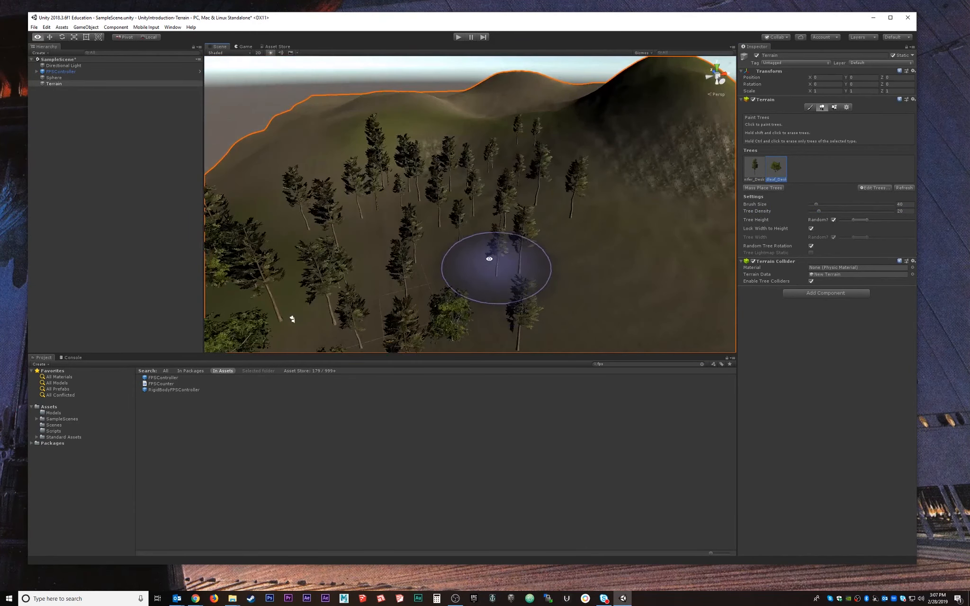
pyautogui.moveTo(417, 261)
pyautogui.keyDown('alt'); pyautogui.mouseDown()
pyautogui.moveTo(463, 217)
pyautogui.moveTo(416, 238)
pyautogui.moveTo(426, 209)
pyautogui.moveTo(458, 240)
pyautogui.mouseUp(); pyautogui.keyUp('alt')
pyautogui.scroll(5, 427, 244)
pyautogui.scroll(2, 426, 243)
pyautogui.scroll(5, 437, 244)
pyautogui.scroll(-4, 490, 130)
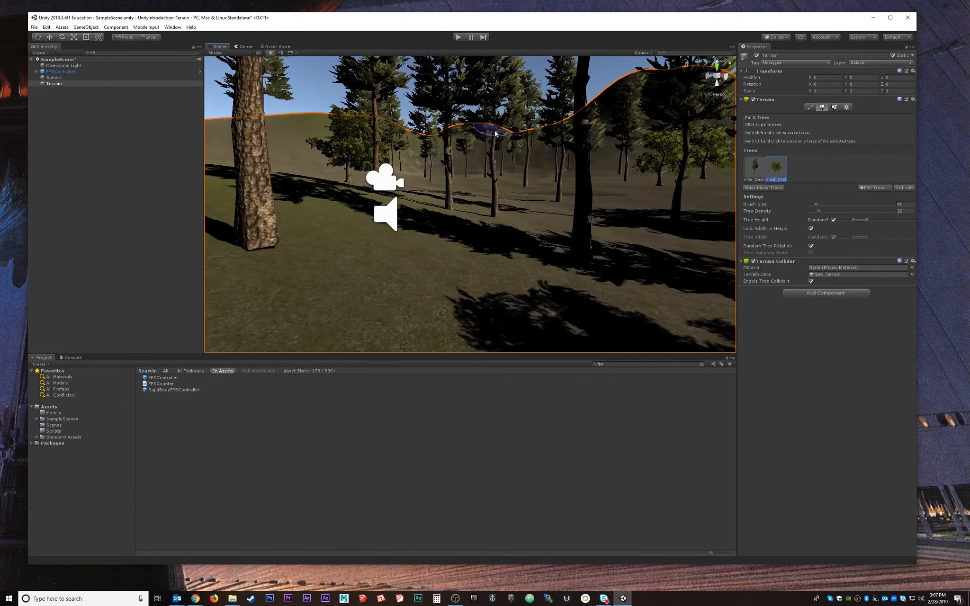
pyautogui.keyDown('alt'); pyautogui.moveTo(503, 183); pyautogui.dragTo(516, 181); pyautogui.keyUp('alt')
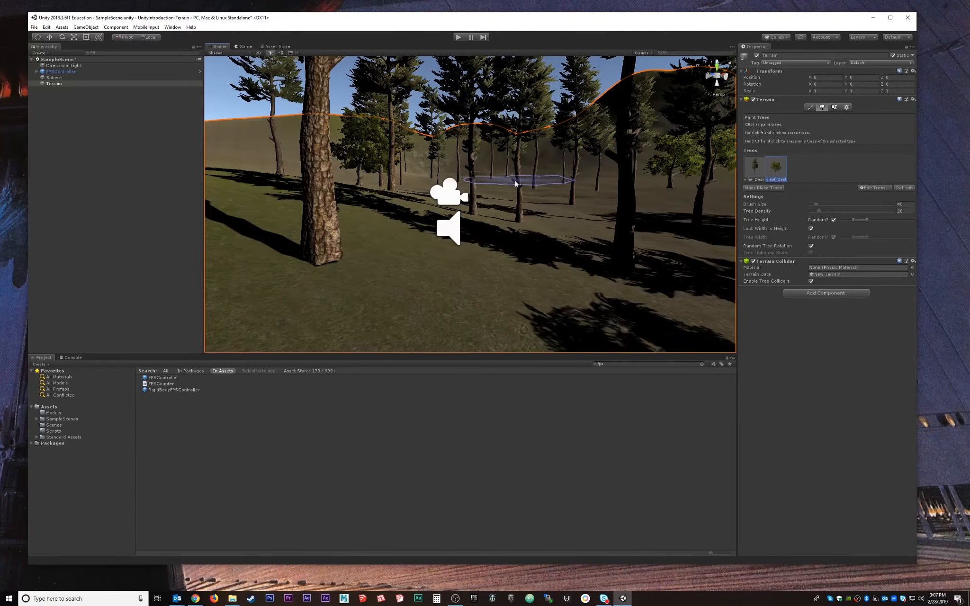
pyautogui.click(178, 28)
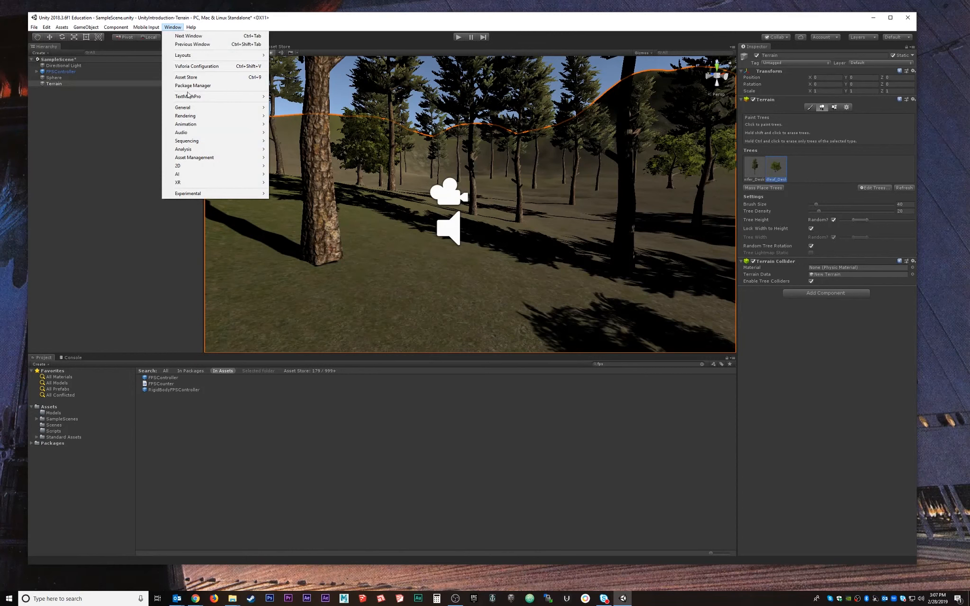
# Enable Auto Generate in Lighting Settings, let the bake finish, and close the window.
pyautogui.moveTo(200, 109)
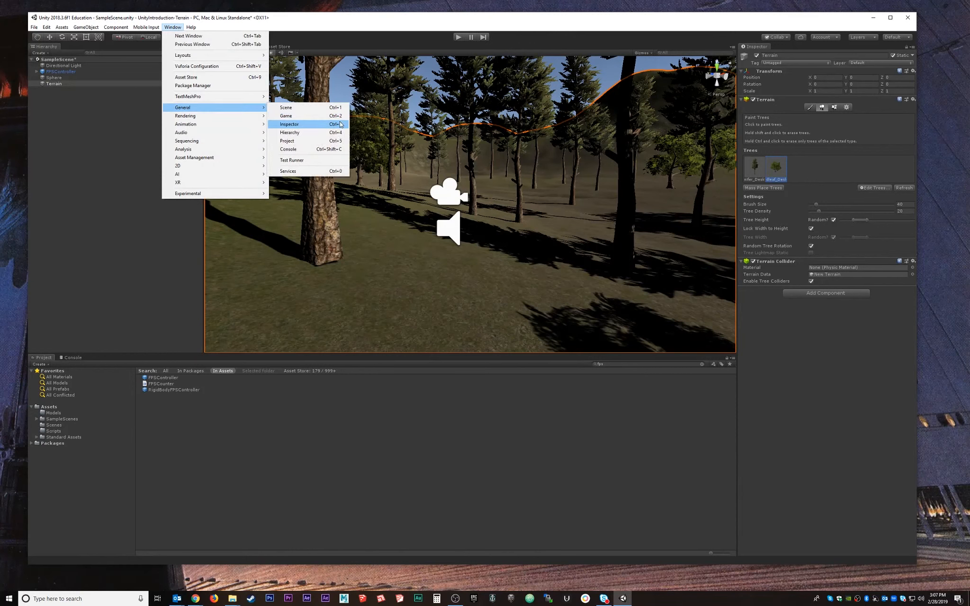
pyautogui.moveTo(223, 122)
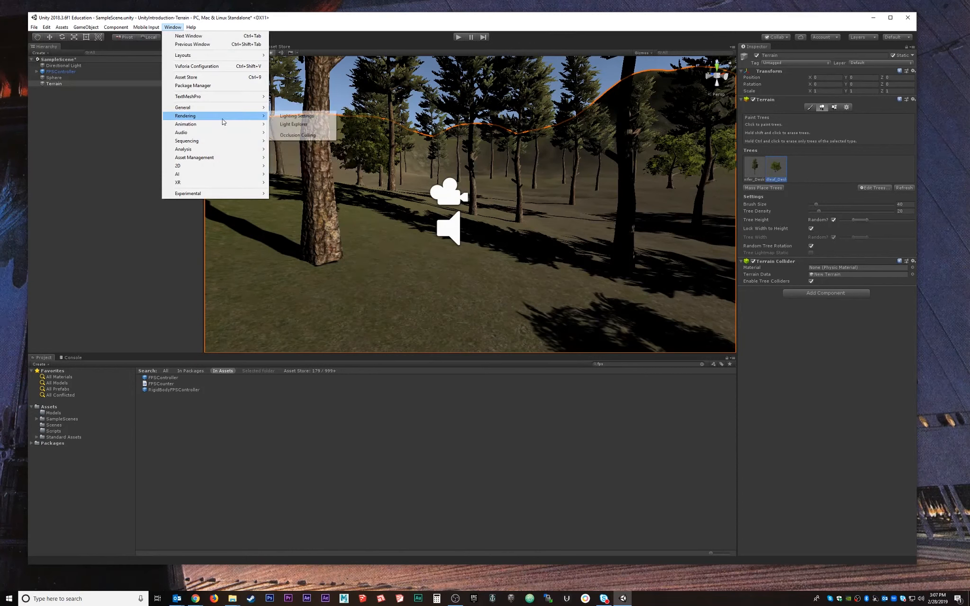
pyautogui.click(290, 116)
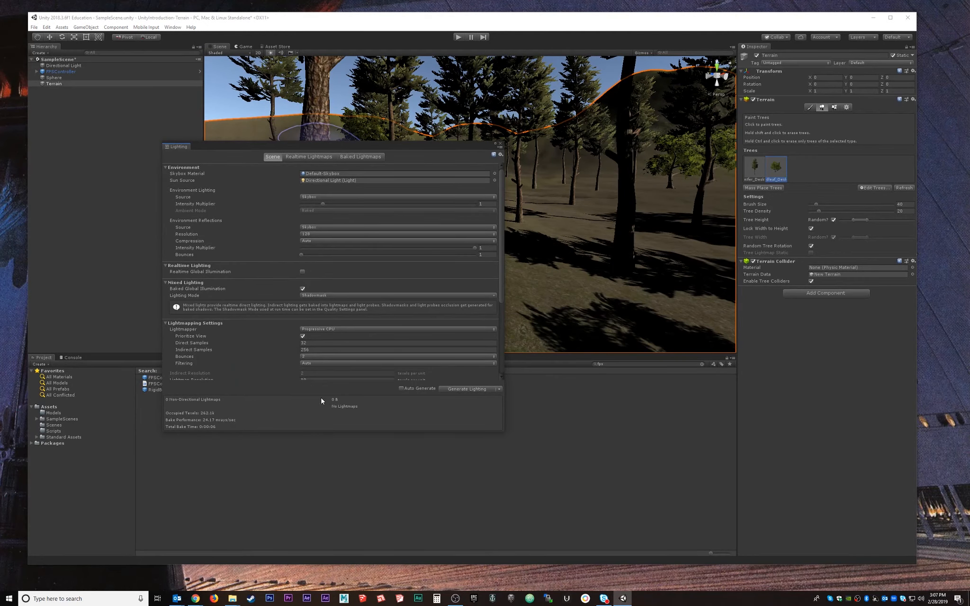
pyautogui.click(401, 388)
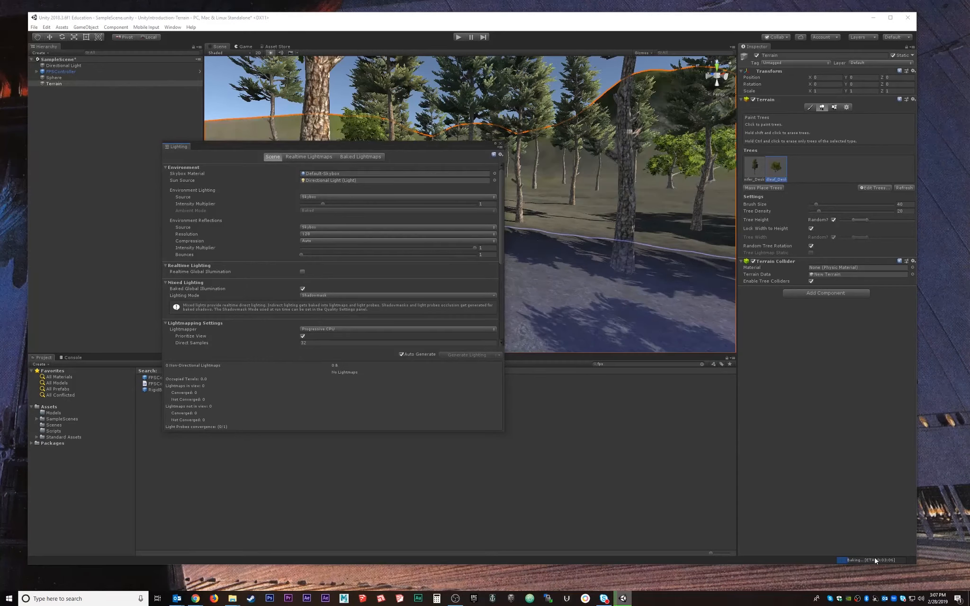
pyautogui.moveTo(388, 145); pyautogui.dragTo(244, 155)
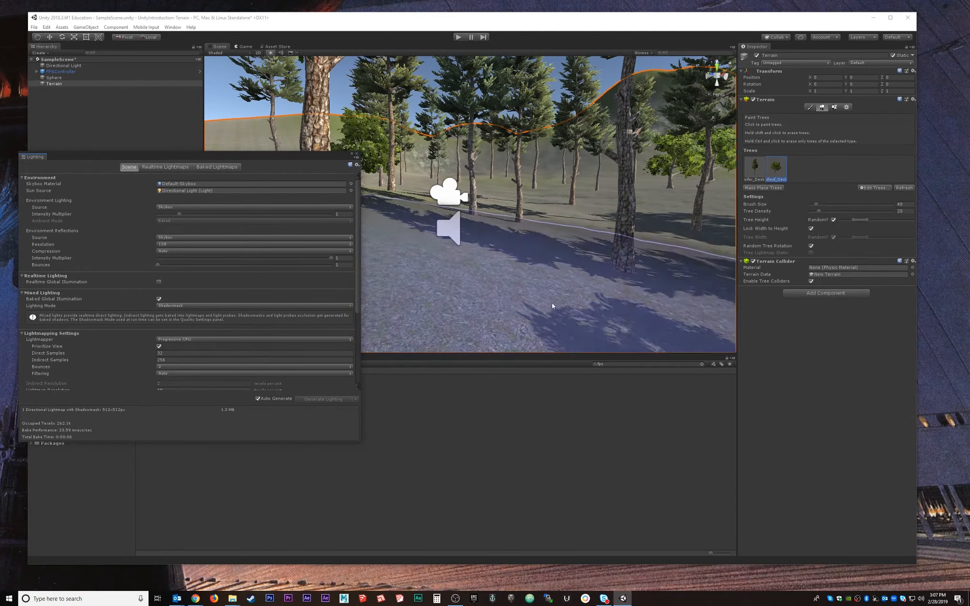
pyautogui.click(355, 154)
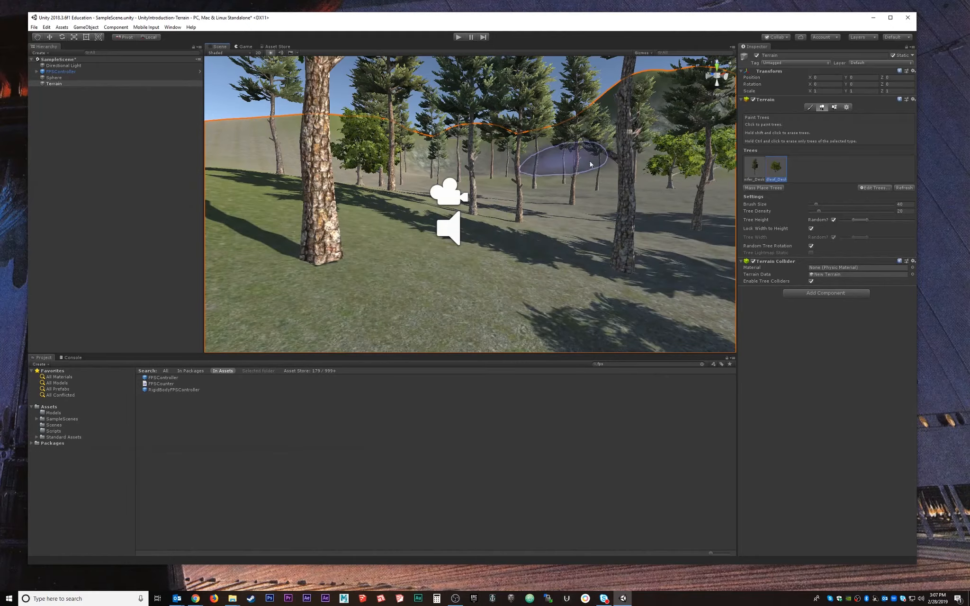
pyautogui.moveTo(647, 187)
pyautogui.keyDown('alt'); pyautogui.mouseDown()
pyautogui.moveTo(552, 217)
pyautogui.moveTo(618, 185)
pyautogui.moveTo(495, 191)
pyautogui.moveTo(502, 211)
pyautogui.mouseUp(); pyautogui.keyUp('alt')
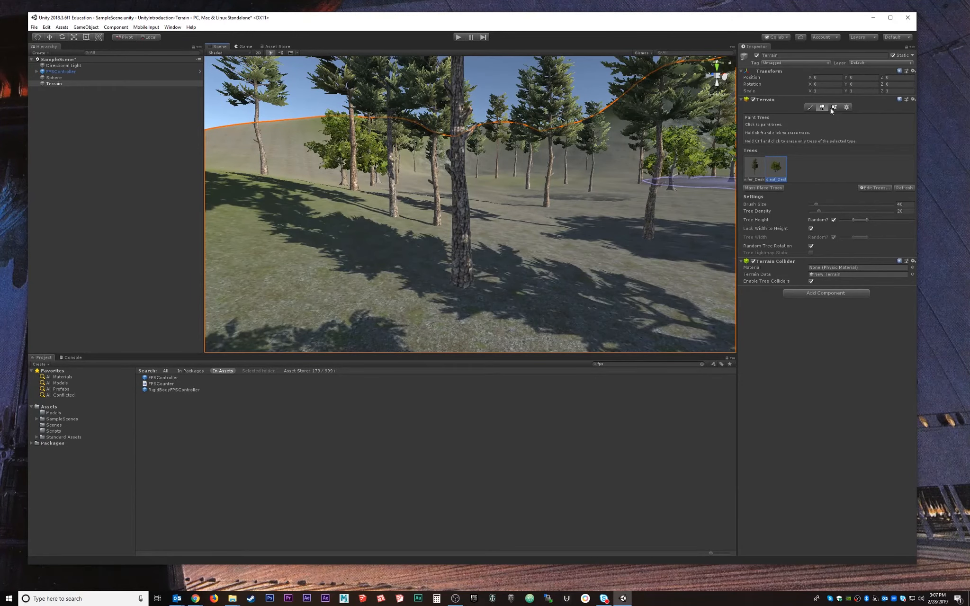
# Switch the terrain to Paint Details and dismiss the New Brush texture picker unused.
pyautogui.click(836, 106)
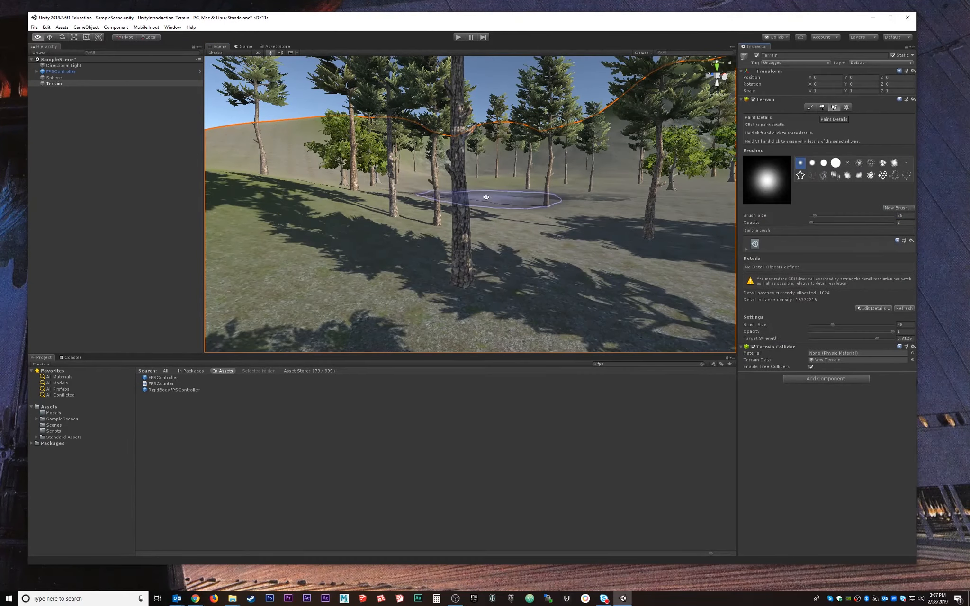
pyautogui.moveTo(487, 197); pyautogui.dragTo(510, 189, button='middle')
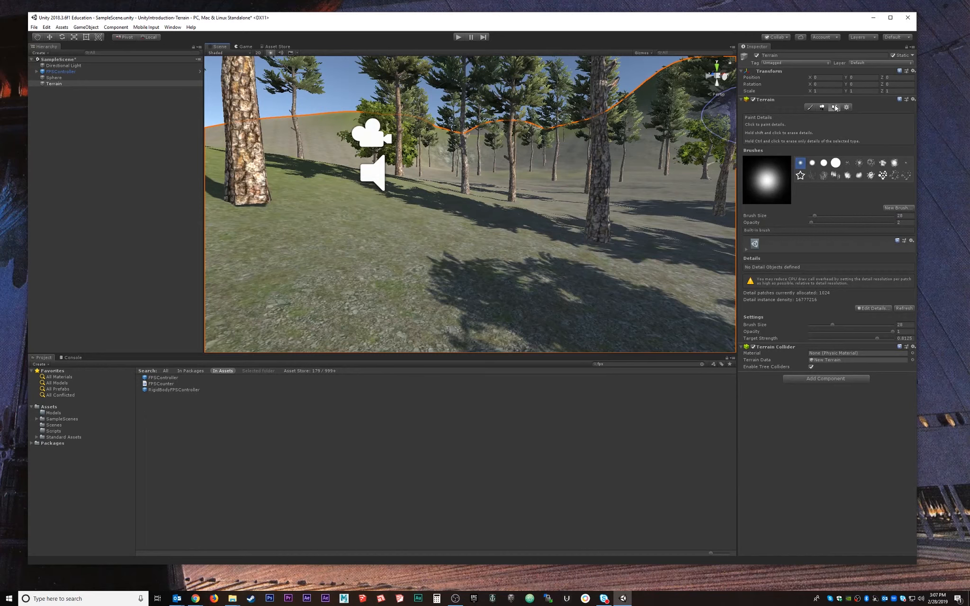
pyautogui.click(899, 208)
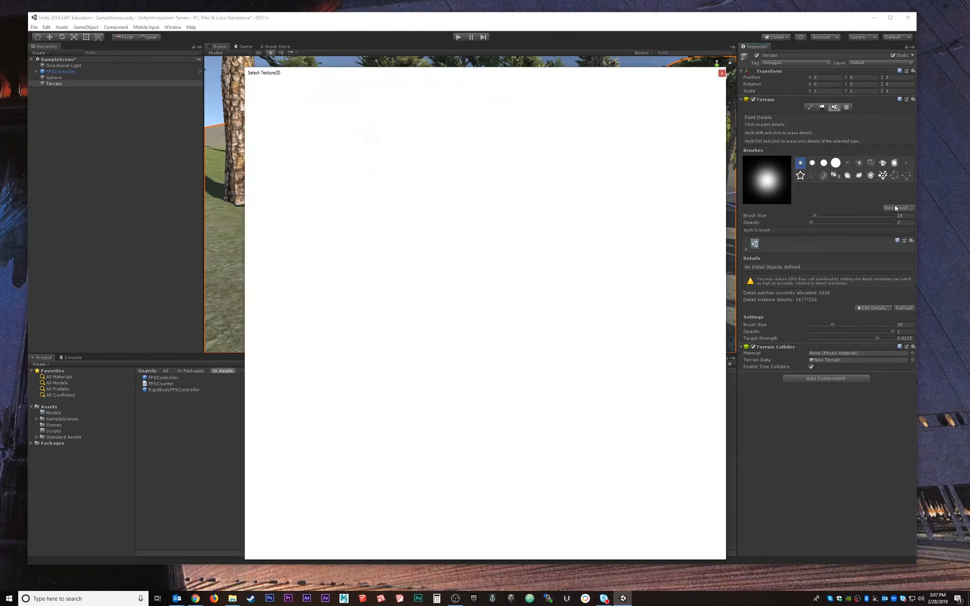
pyautogui.click(721, 74)
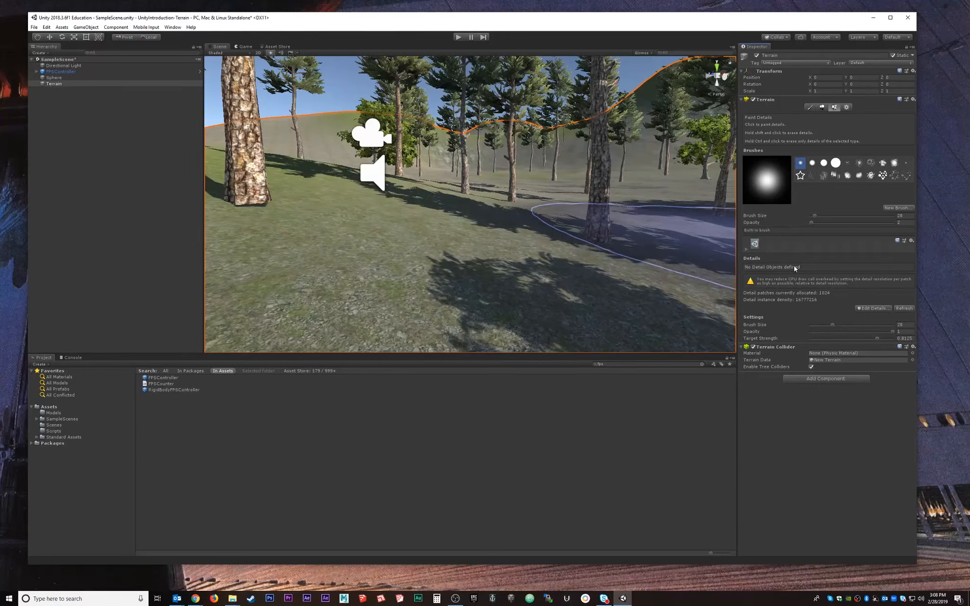
# Add GrassFrond01AlbedoAlpha as the terrain's grass detail texture.
pyautogui.click(866, 309)
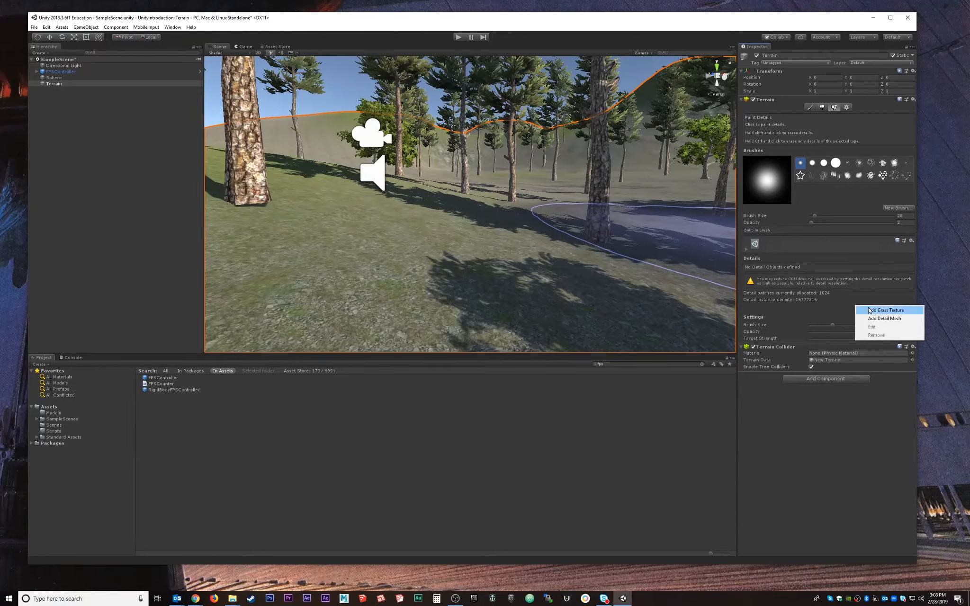
pyautogui.click(890, 311)
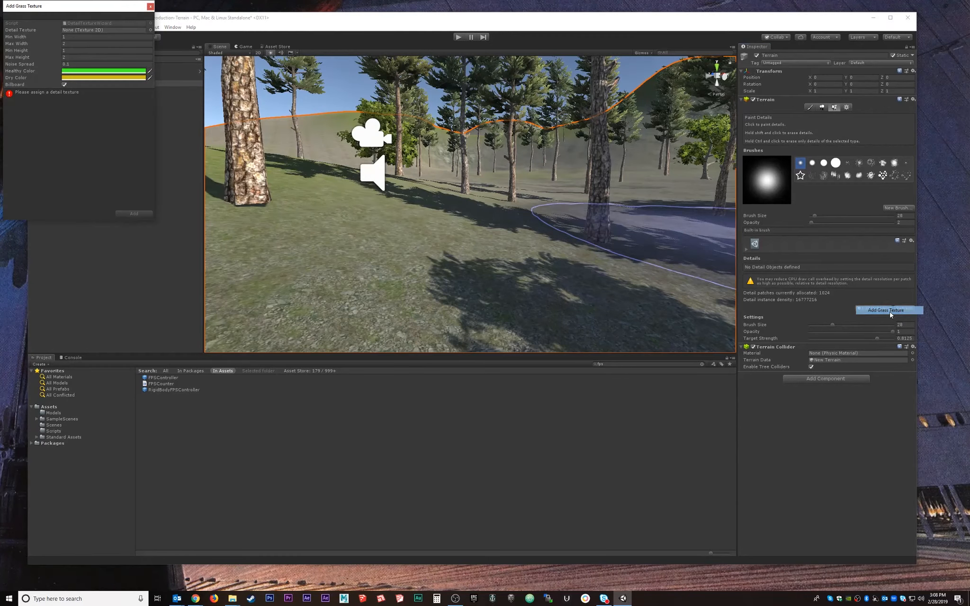
pyautogui.moveTo(113, 6); pyautogui.dragTo(503, 143)
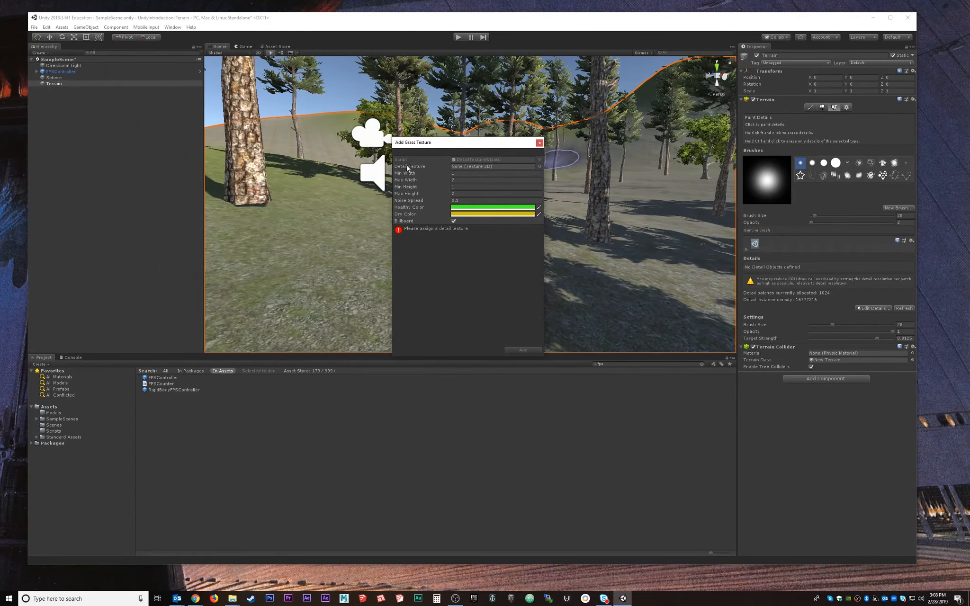
pyautogui.click(539, 167)
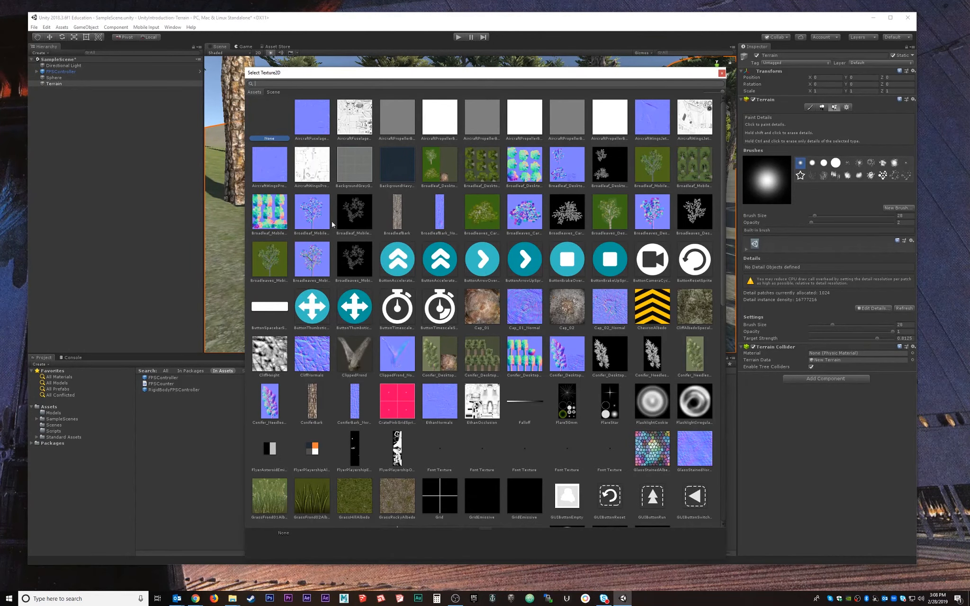
pyautogui.scroll(-1, 463, 332)
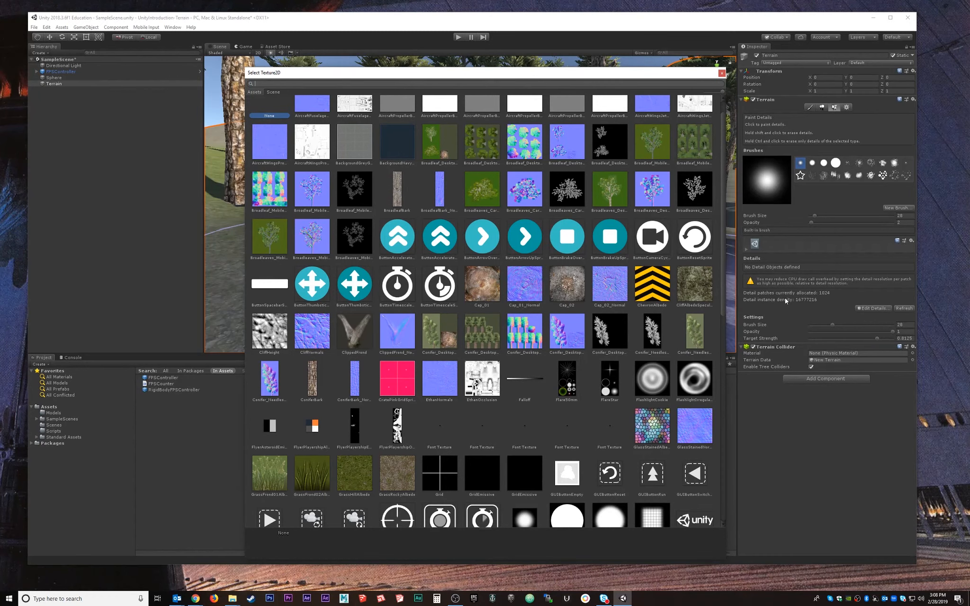
pyautogui.scroll(-3, 307, 379)
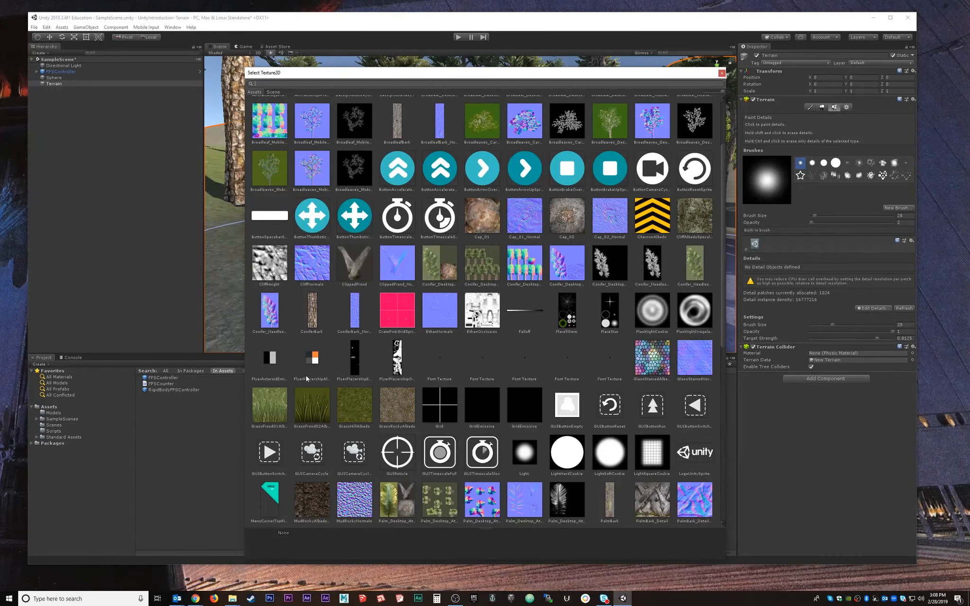
pyautogui.click(310, 408)
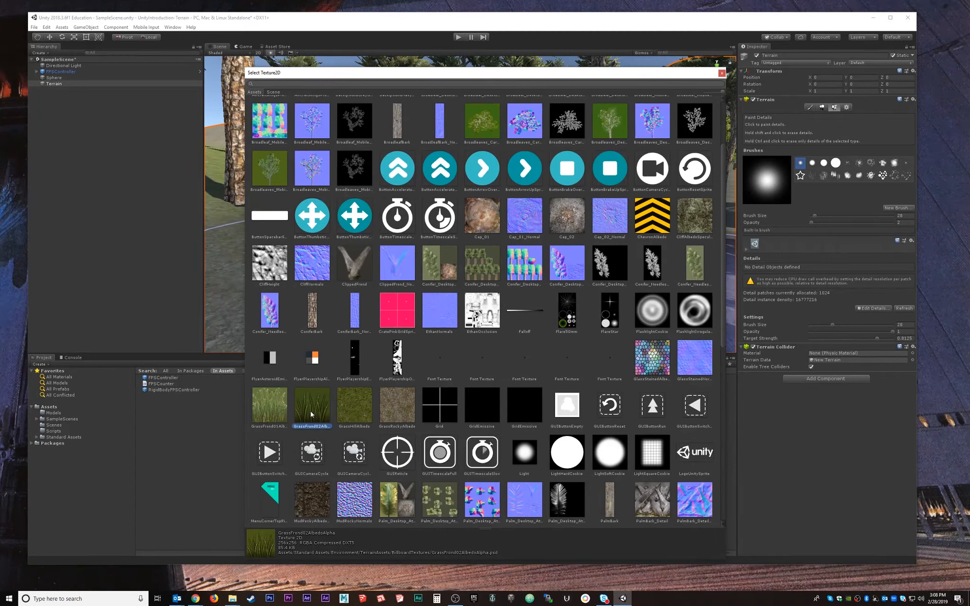
pyautogui.click(268, 411)
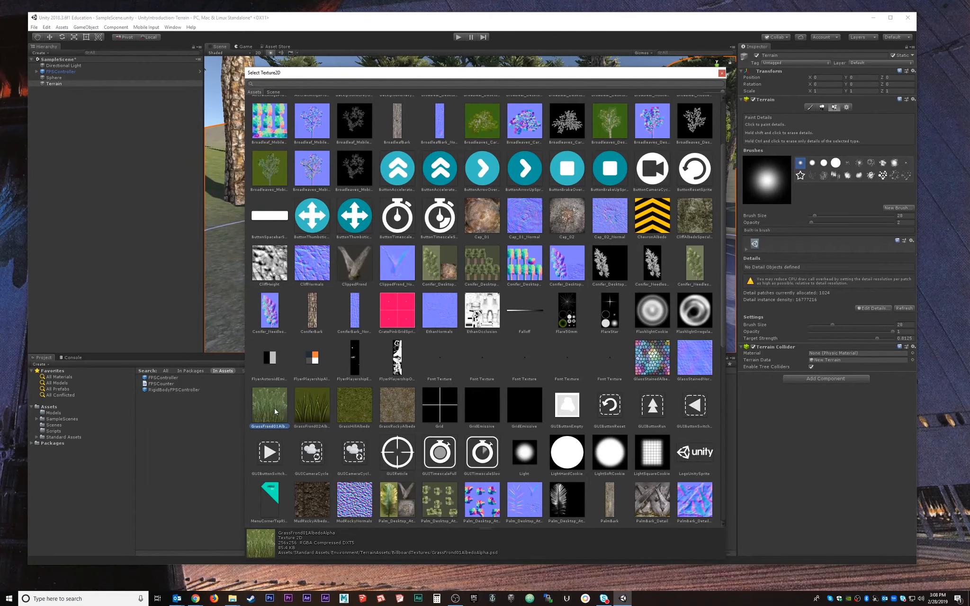
pyautogui.doubleClick(274, 412)
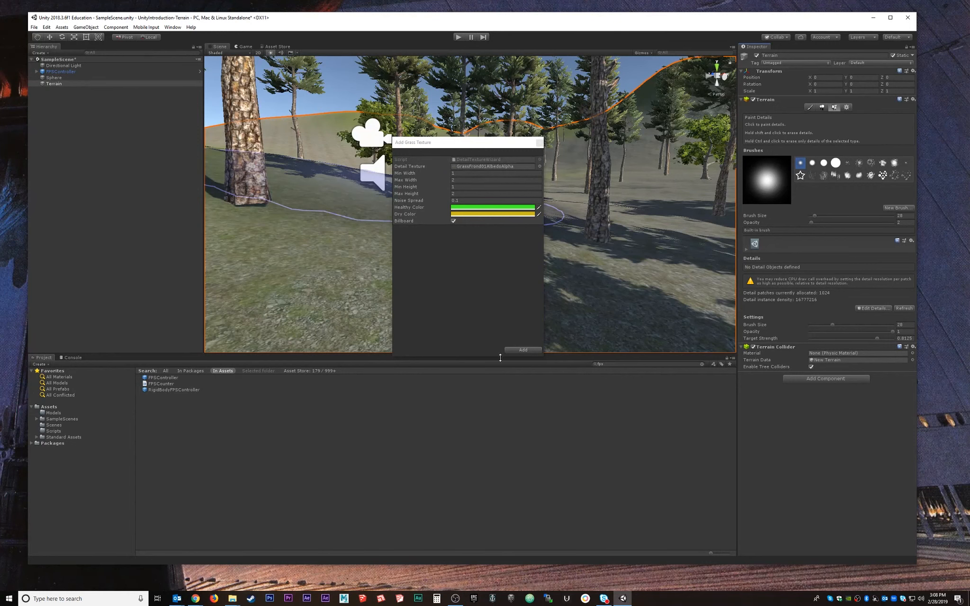
pyautogui.click(524, 351)
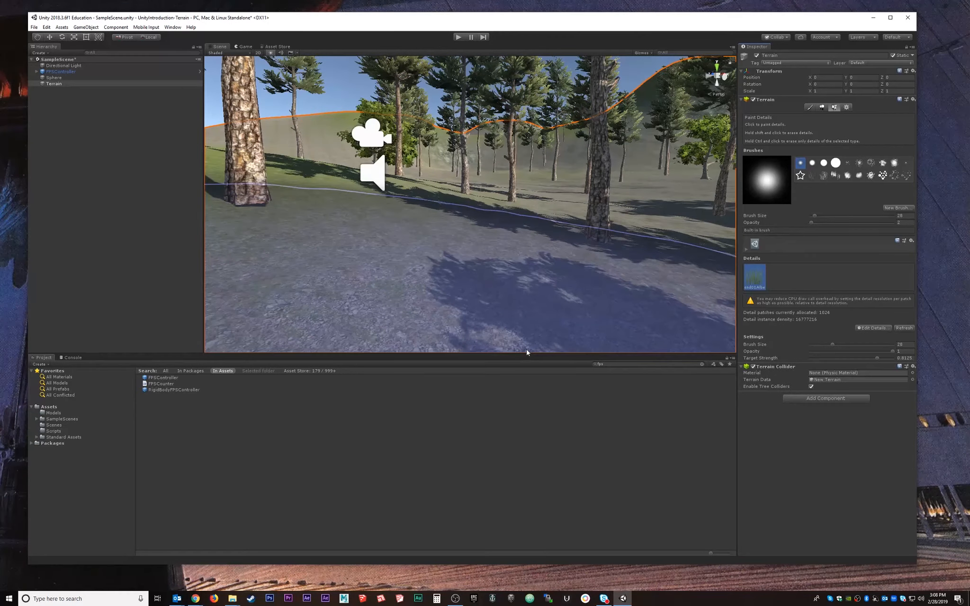
# Paint tall grass across the hillside near the trees.
pyautogui.moveTo(427, 217)
pyautogui.mouseDown()
pyautogui.moveTo(437, 205)
pyautogui.moveTo(437, 213)
pyautogui.mouseUp()
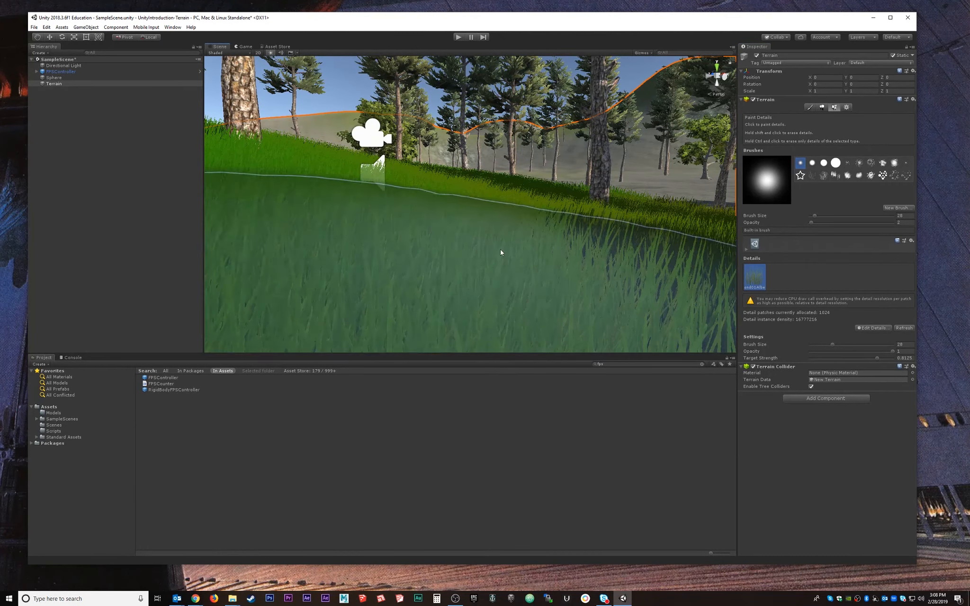
pyautogui.press('alt')
pyautogui.moveTo(512, 194)
pyautogui.keyDown('alt'); pyautogui.mouseDown()
pyautogui.moveTo(545, 218)
pyautogui.moveTo(511, 201)
pyautogui.mouseUp(); pyautogui.keyUp('alt')
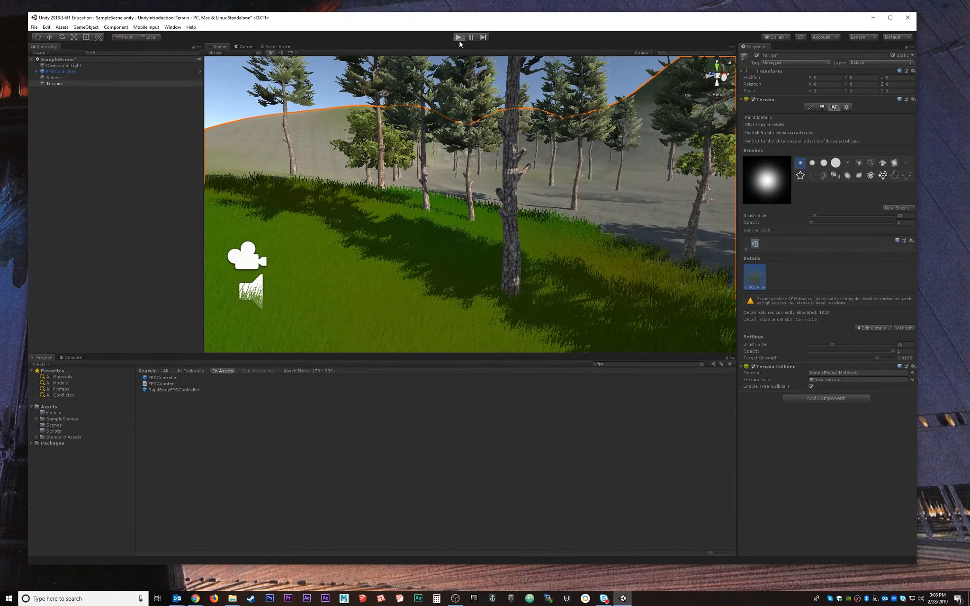
# Play-test the scene with the FPS controller, then stop play mode.
pyautogui.click(458, 37)
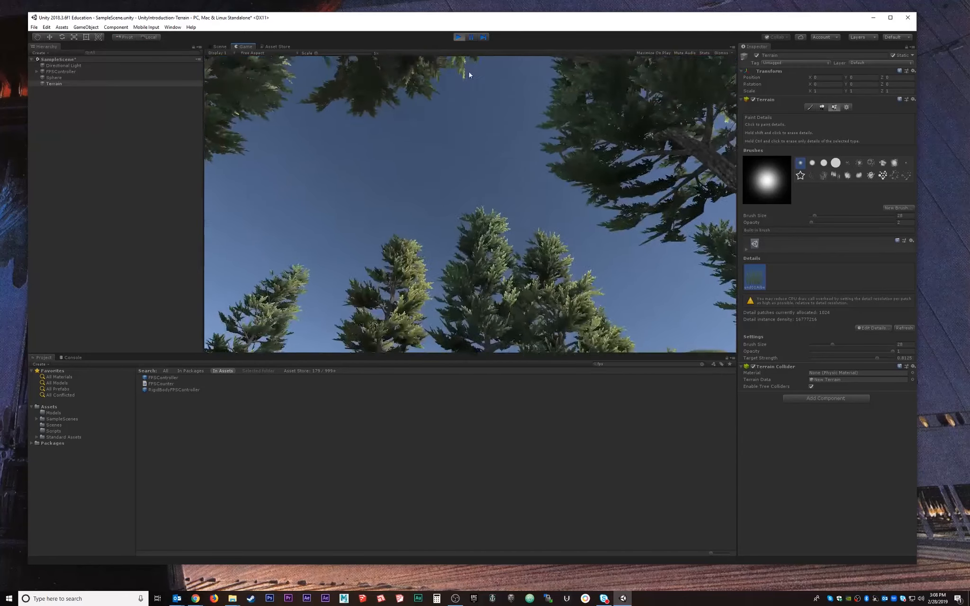
pyautogui.click(459, 37)
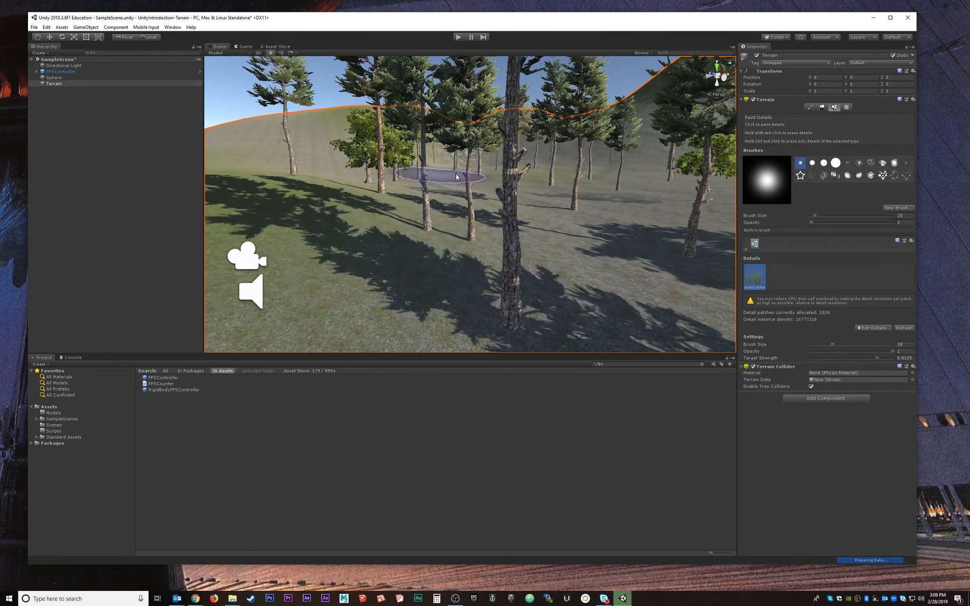
# Shrink the grass brush to size 10.8 and try a lower-opacity test swath.
pyautogui.click(875, 328)
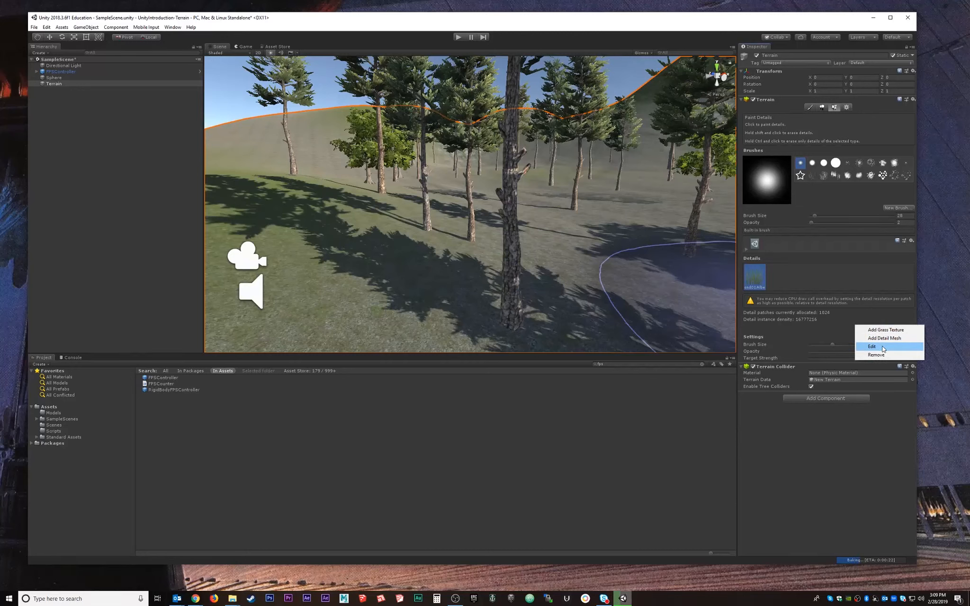
pyautogui.click(823, 336)
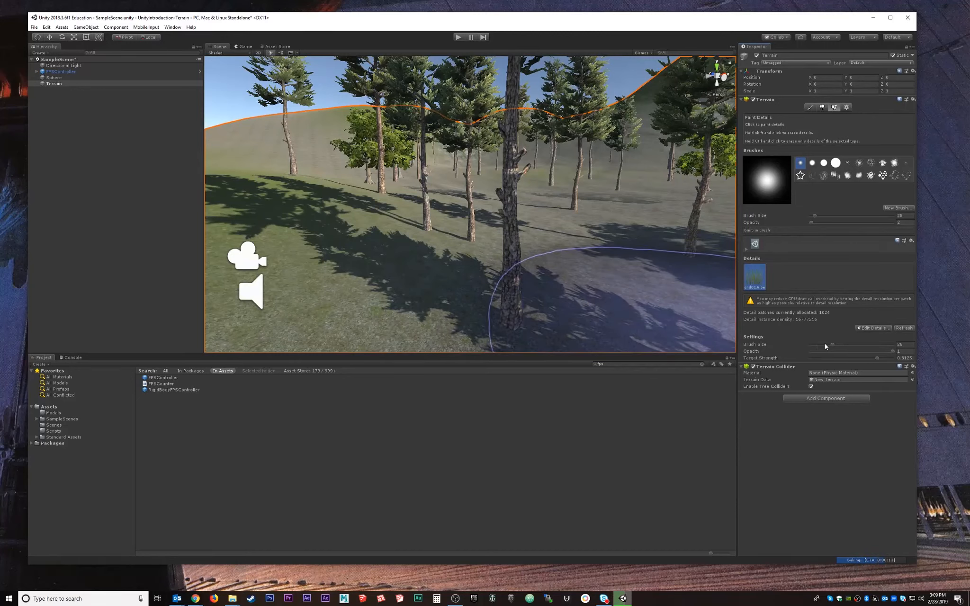
pyautogui.moveTo(825, 346); pyautogui.dragTo(817, 347)
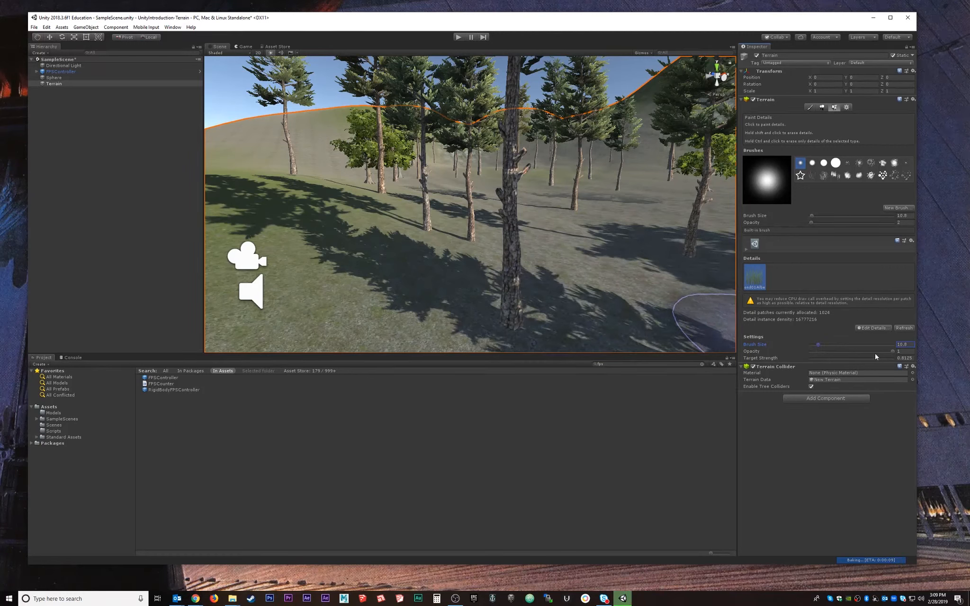
pyautogui.moveTo(893, 351); pyautogui.dragTo(832, 355)
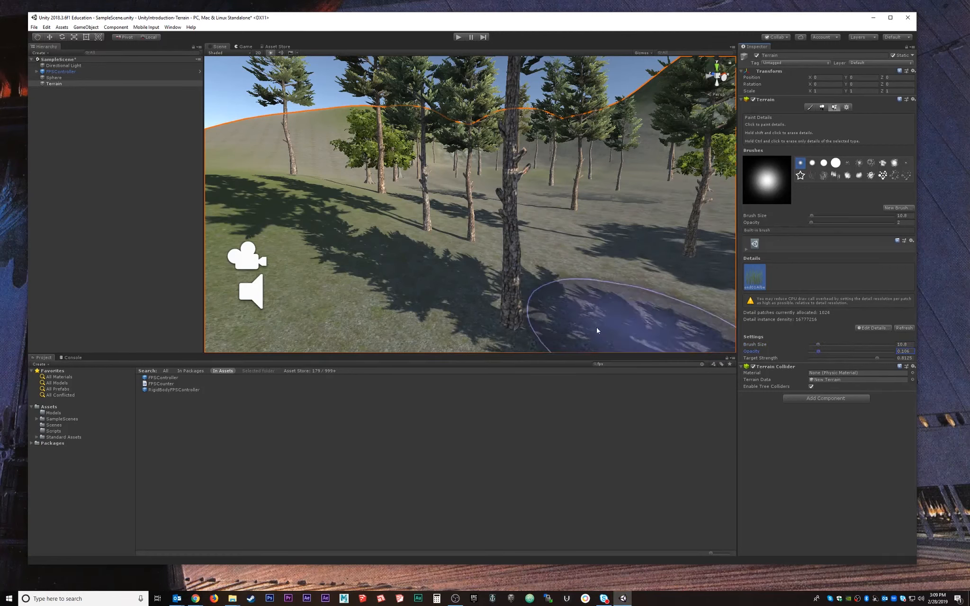
pyautogui.moveTo(416, 256)
pyautogui.mouseDown()
pyautogui.moveTo(492, 338)
pyautogui.moveTo(539, 299)
pyautogui.mouseUp()
pyautogui.hotkey('ctrl', 'z')
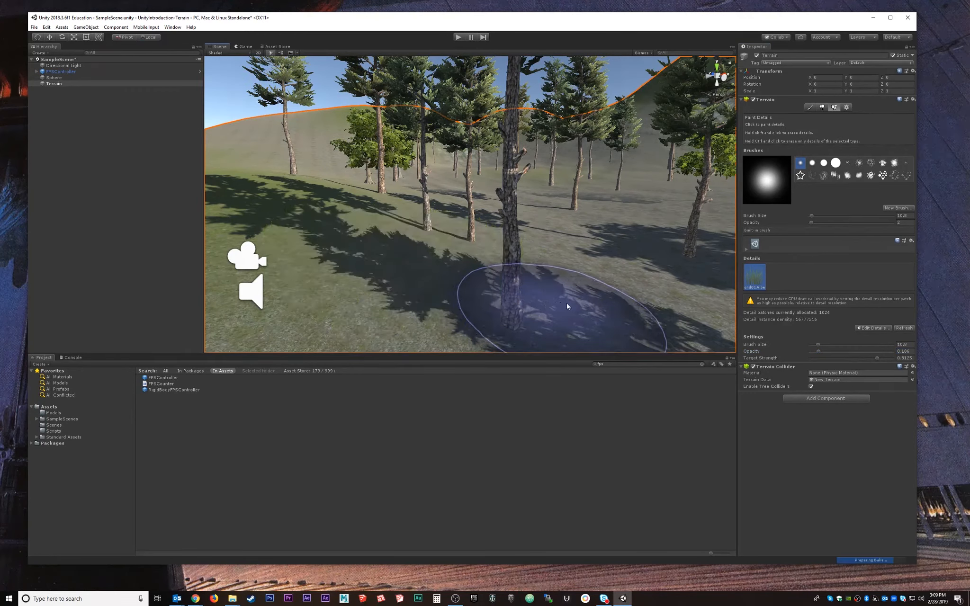
# Lower grass opacity to 0.005 and paint sparse clumps toward the trees.
pyautogui.moveTo(818, 352); pyautogui.dragTo(811, 355)
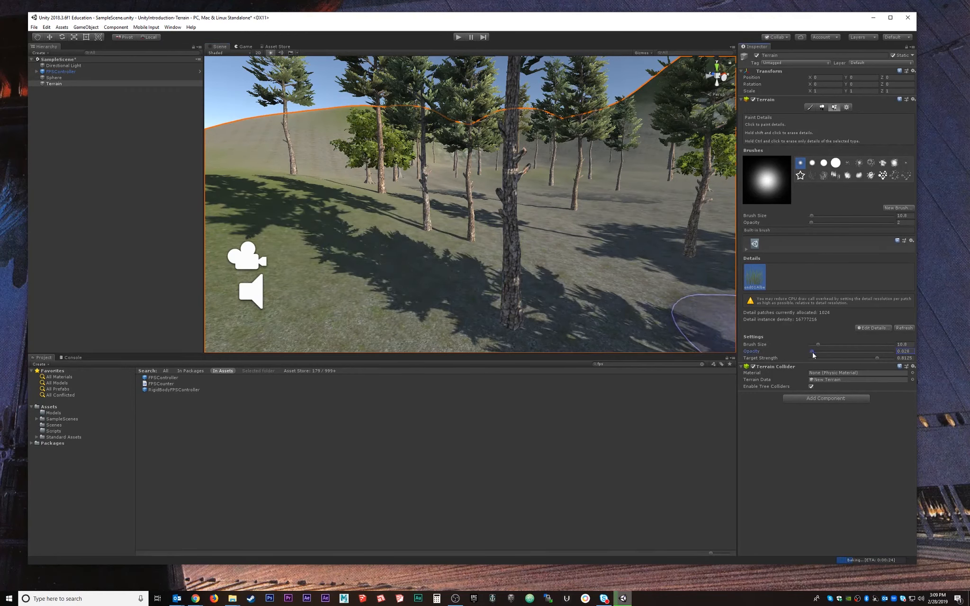
pyautogui.click(459, 290)
pyautogui.hotkey('ctrl', 'z')
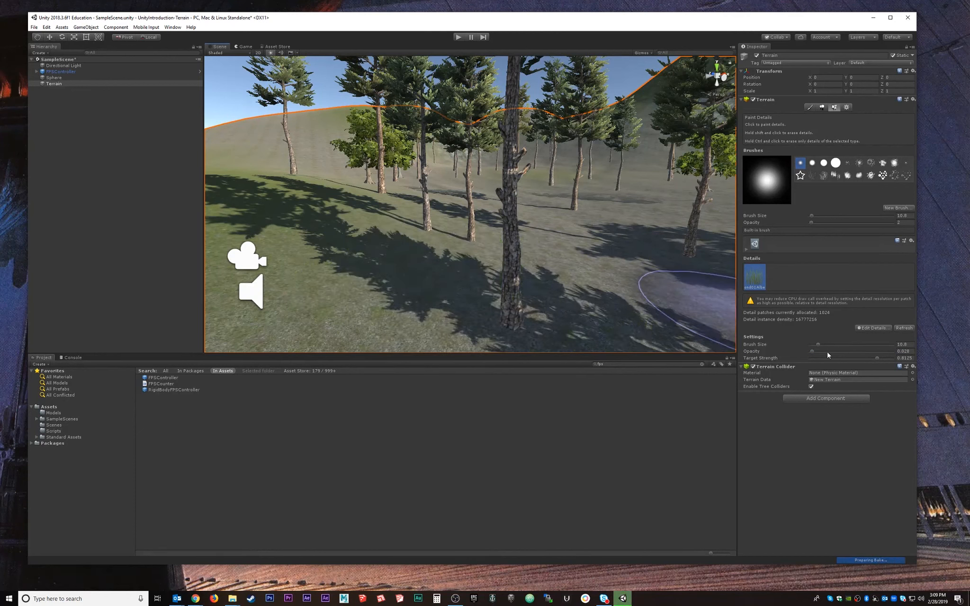
pyautogui.moveTo(813, 351); pyautogui.dragTo(810, 352)
pyautogui.moveTo(810, 351); pyautogui.dragTo(810, 352)
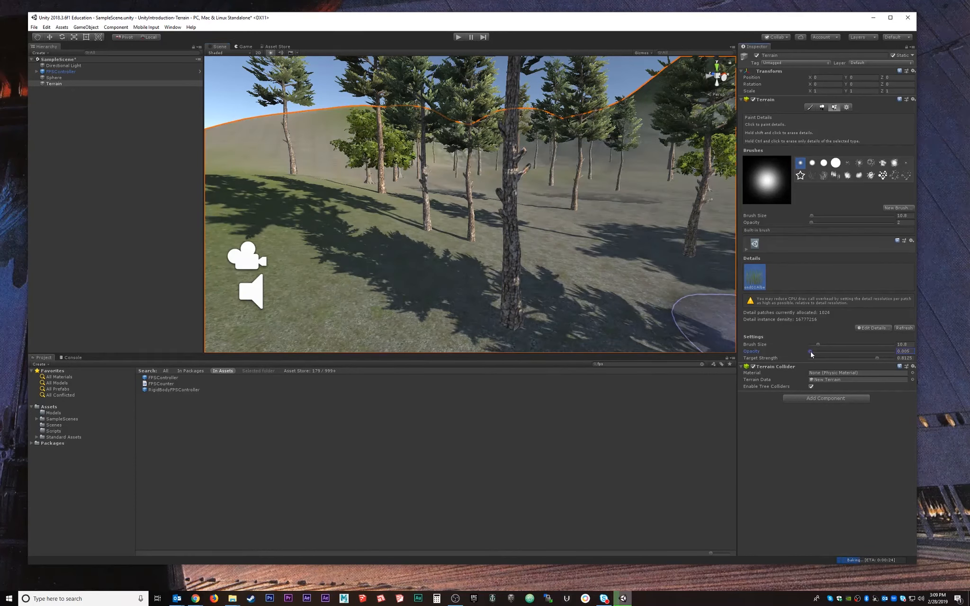
pyautogui.click(544, 296)
pyautogui.moveTo(539, 294)
pyautogui.mouseDown()
pyautogui.moveTo(501, 343)
pyautogui.moveTo(386, 202)
pyautogui.moveTo(412, 189)
pyautogui.moveTo(302, 180)
pyautogui.mouseUp()
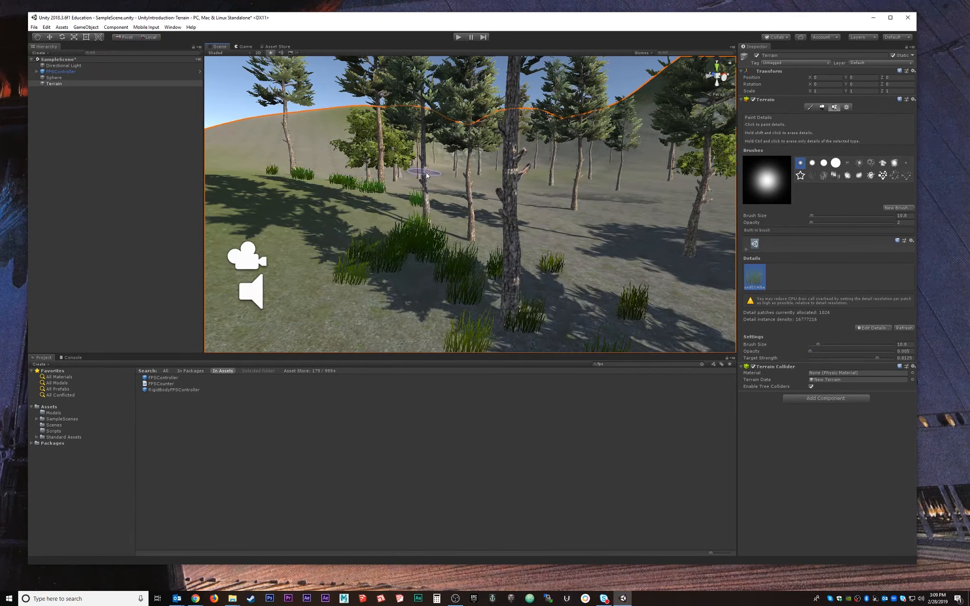
# Scatter more small grass clumps right of, below and left of the central tree.
pyautogui.moveTo(524, 187)
pyautogui.mouseDown()
pyautogui.moveTo(570, 226)
pyautogui.moveTo(662, 211)
pyautogui.mouseUp()
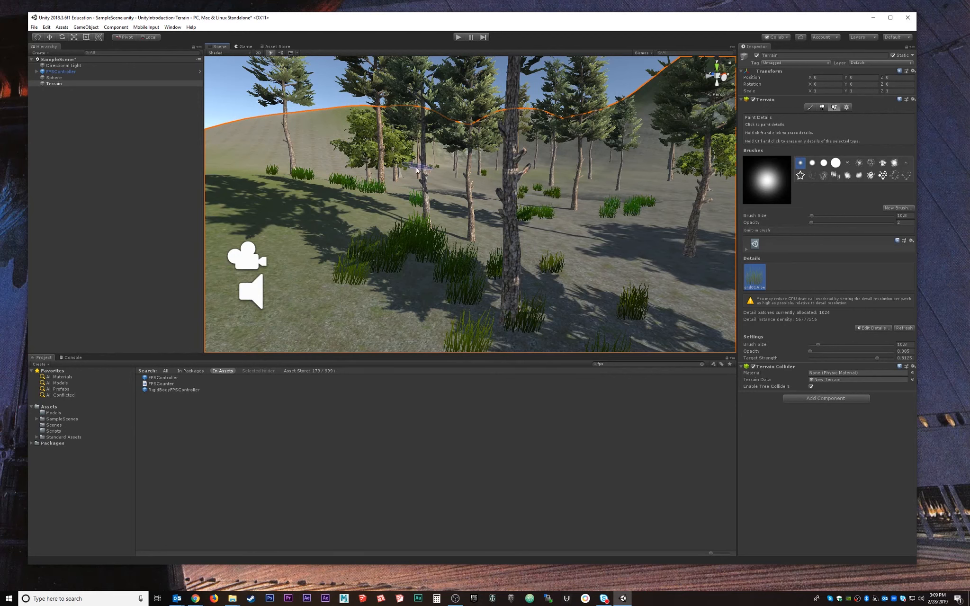
pyautogui.moveTo(417, 169); pyautogui.dragTo(443, 179)
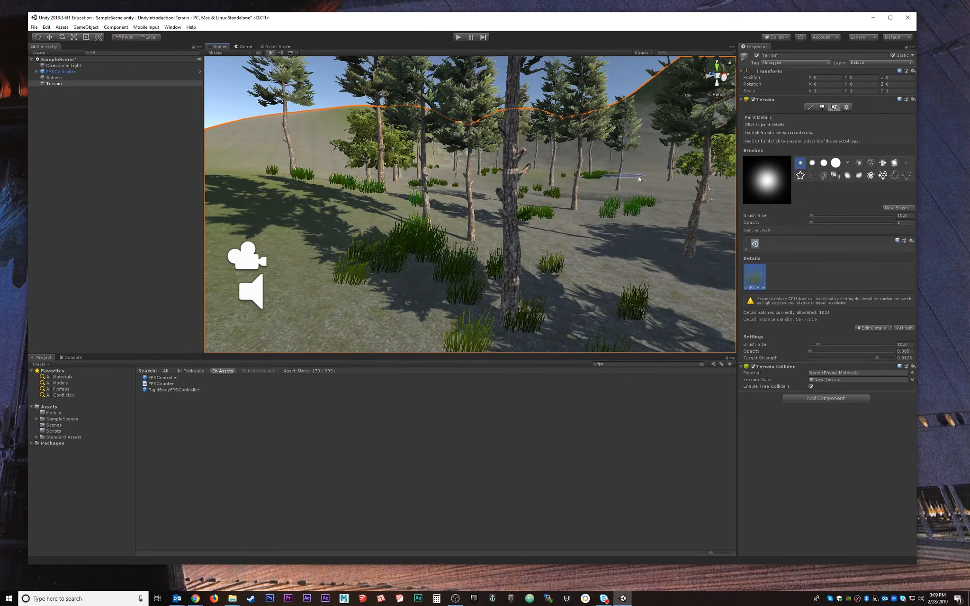
pyautogui.moveTo(469, 234)
pyautogui.keyDown('alt'); pyautogui.mouseDown()
pyautogui.moveTo(502, 232)
pyautogui.moveTo(453, 242)
pyautogui.mouseUp(); pyautogui.keyUp('alt')
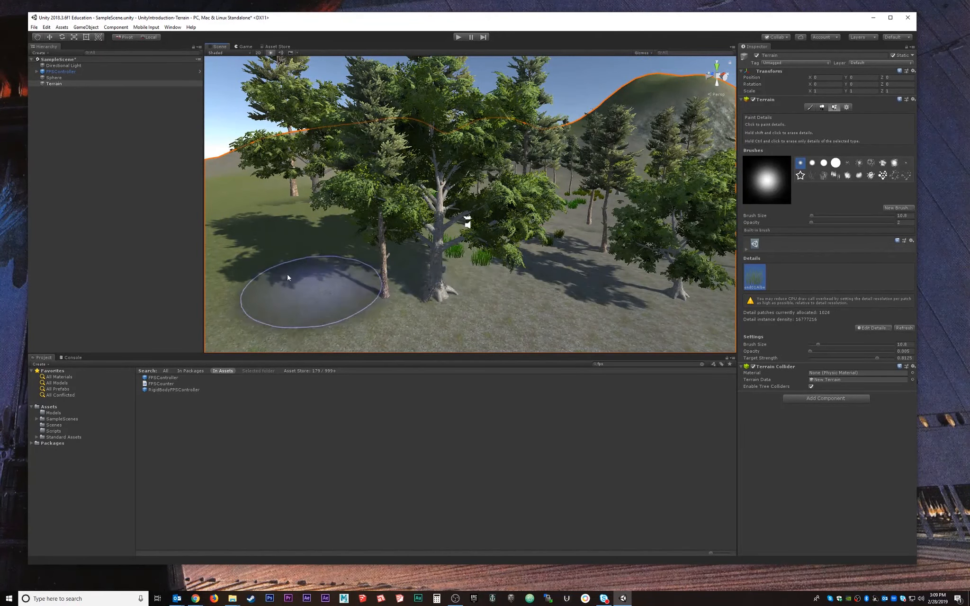
pyautogui.moveTo(592, 313); pyautogui.dragTo(571, 320)
pyautogui.click(267, 213)
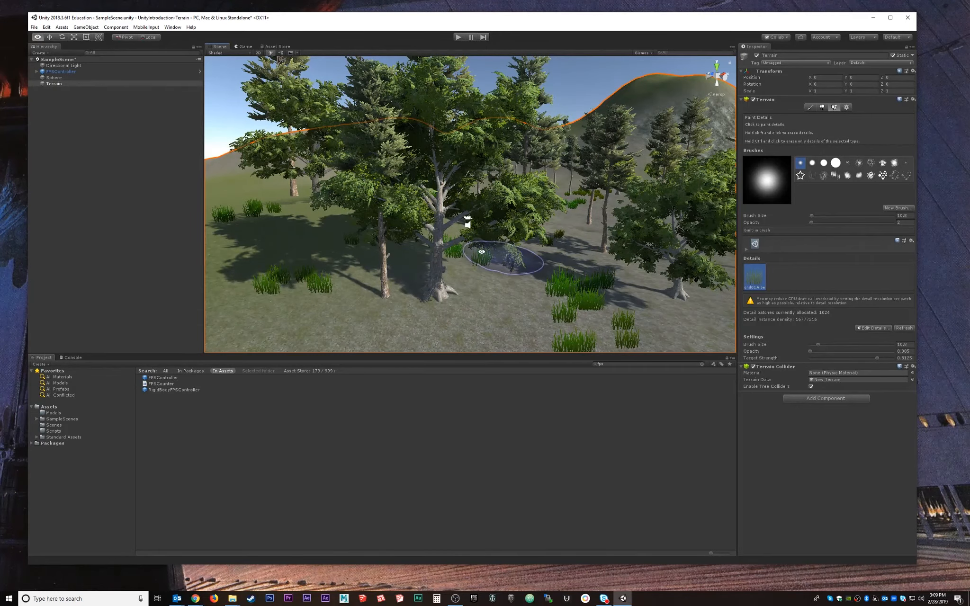
pyautogui.scroll(5, 468, 249)
pyautogui.scroll(3, 479, 259)
pyautogui.scroll(-2, 479, 281)
pyautogui.moveTo(480, 282)
pyautogui.keyDown('alt'); pyautogui.mouseDown()
pyautogui.moveTo(503, 292)
pyautogui.moveTo(492, 286)
pyautogui.mouseUp(); pyautogui.keyUp('alt')
pyautogui.scroll(-3, 492, 285)
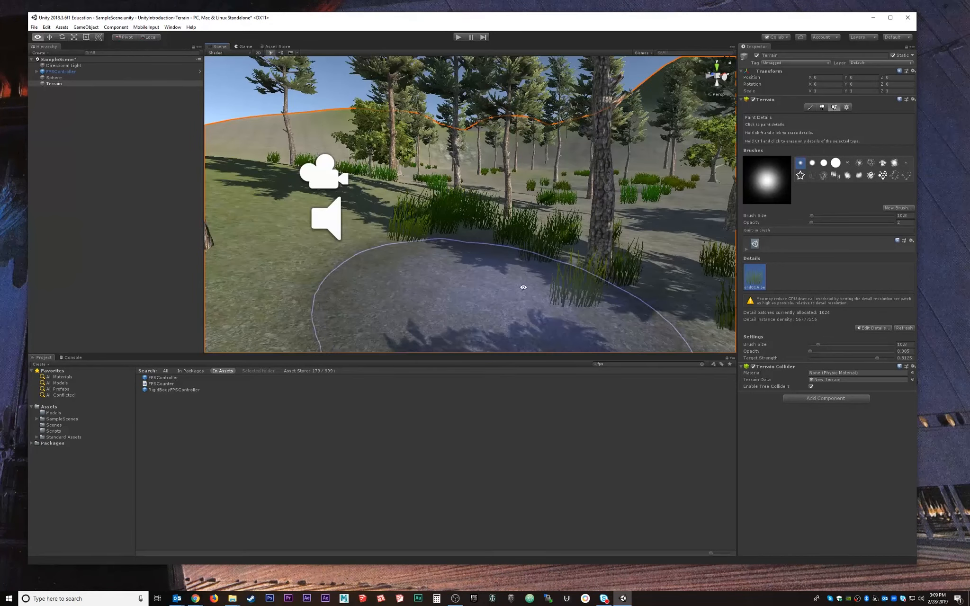
pyautogui.click(872, 328)
# Add GrassFrond02AlbedoAlpha as a grass detail and paint taller clumps near the central tree.
pyautogui.click(885, 330)
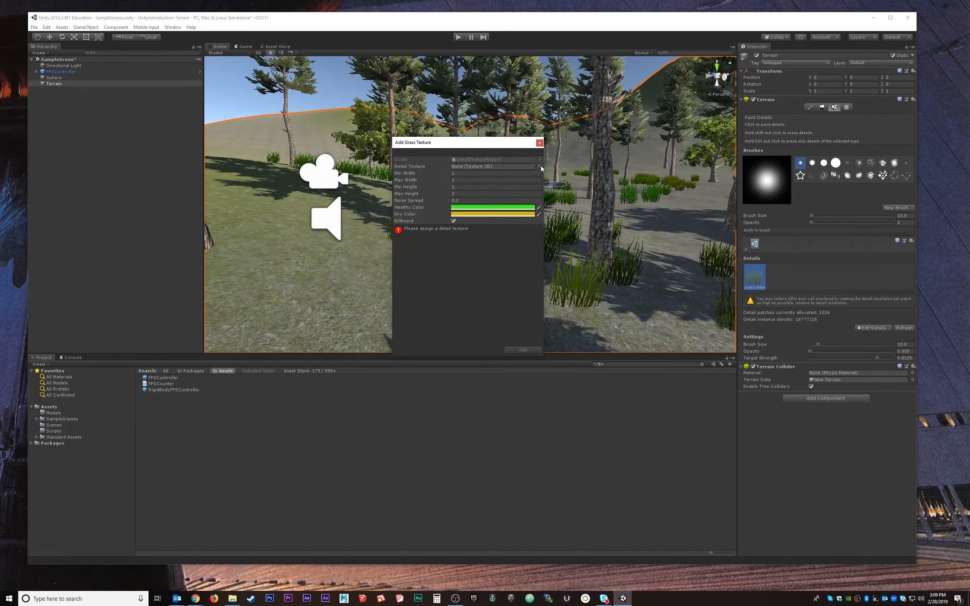
pyautogui.click(540, 159)
pyautogui.doubleClick(321, 494)
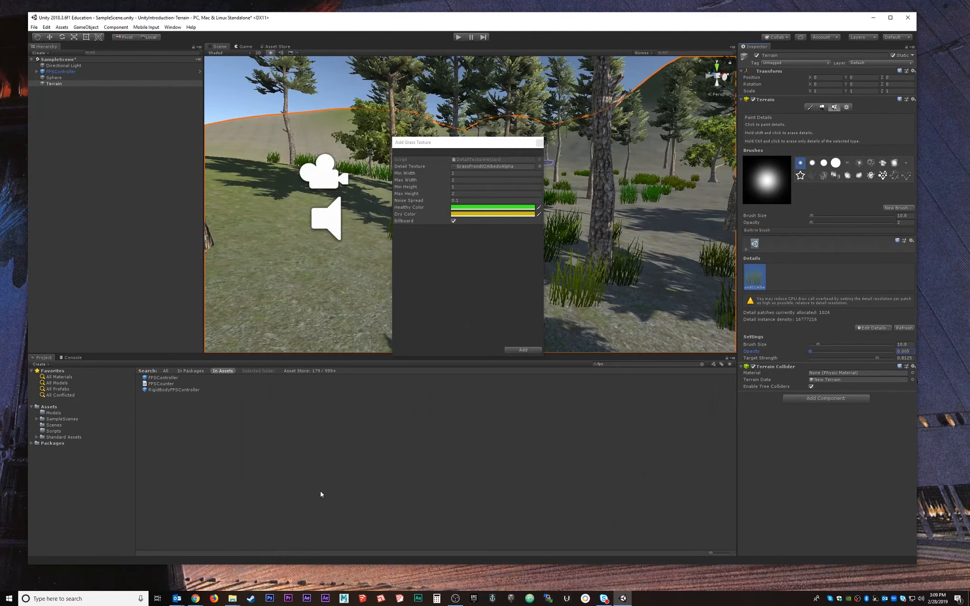
pyautogui.click(522, 350)
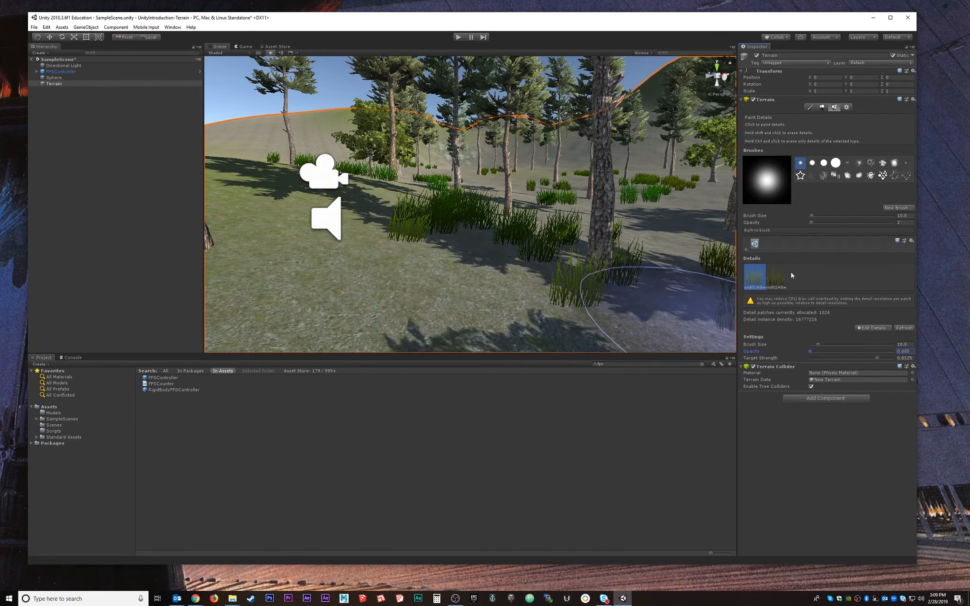
pyautogui.click(776, 277)
pyautogui.moveTo(512, 227)
pyautogui.mouseDown()
pyautogui.moveTo(467, 290)
pyautogui.moveTo(582, 208)
pyautogui.moveTo(464, 195)
pyautogui.moveTo(500, 176)
pyautogui.moveTo(692, 240)
pyautogui.moveTo(669, 283)
pyautogui.moveTo(573, 236)
pyautogui.moveTo(493, 84)
pyautogui.mouseUp()
pyautogui.click(459, 38)
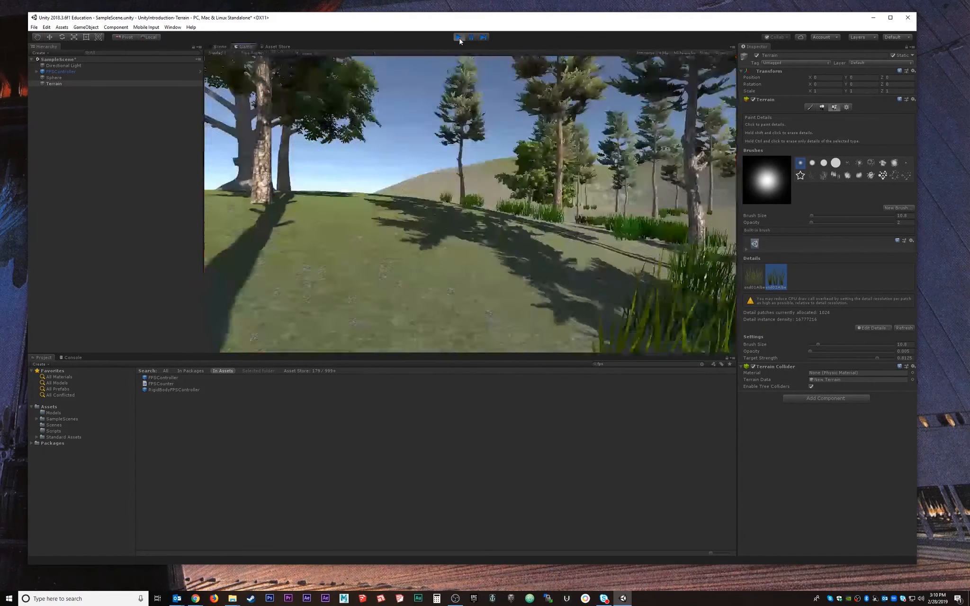
pyautogui.press('w')
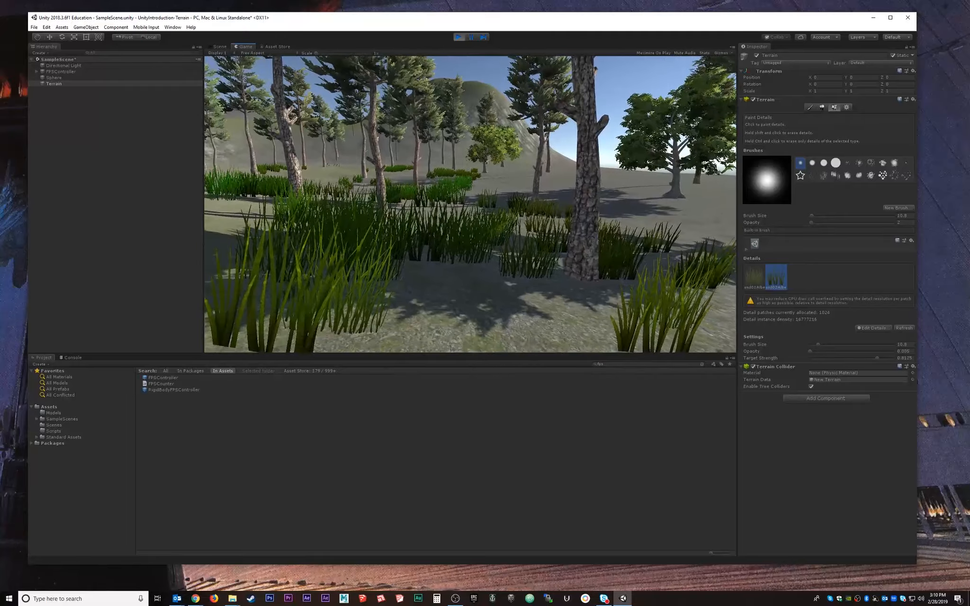
pyautogui.press('w')
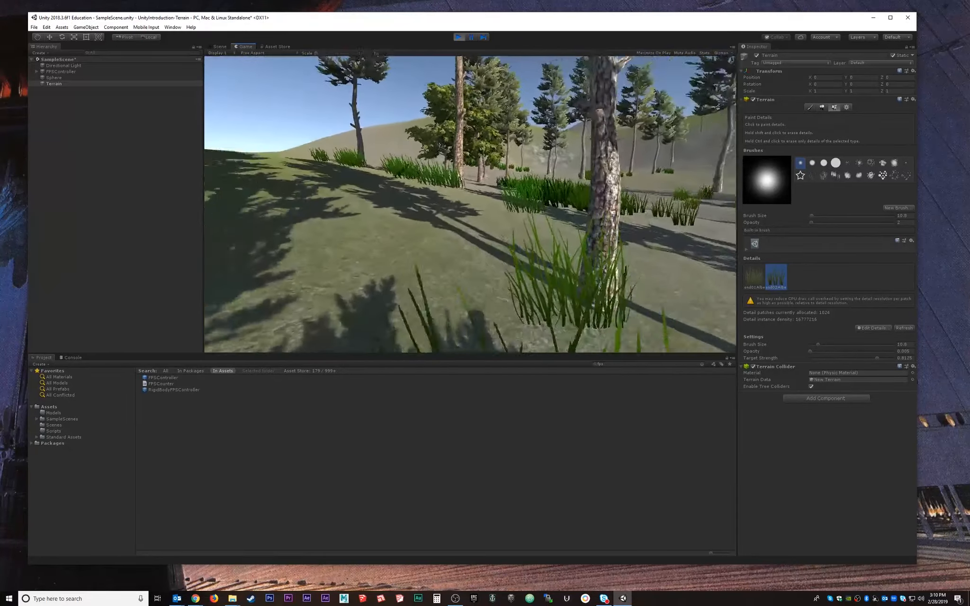
pyautogui.press('w')
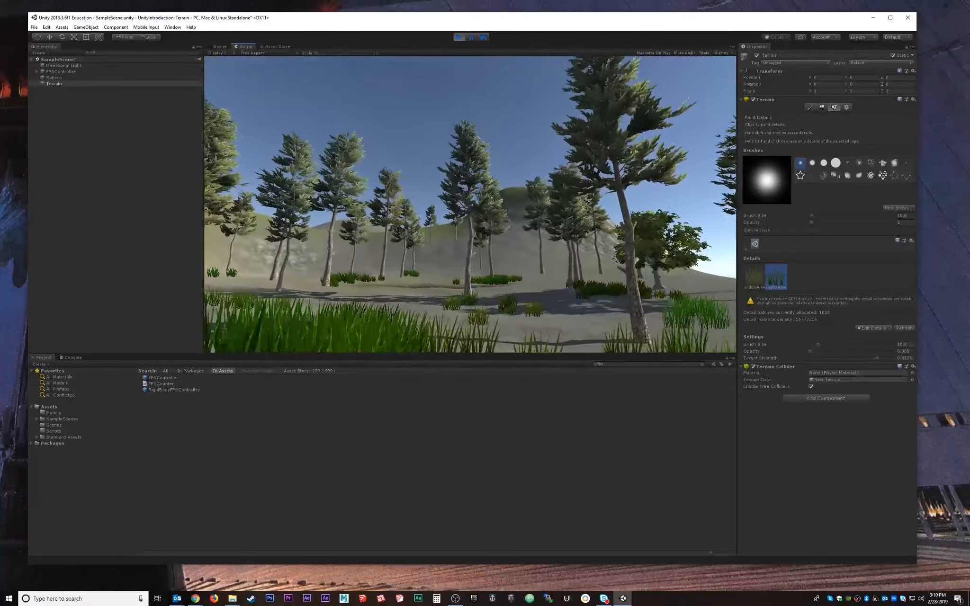
pyautogui.press('Escape')
pyautogui.click(458, 37)
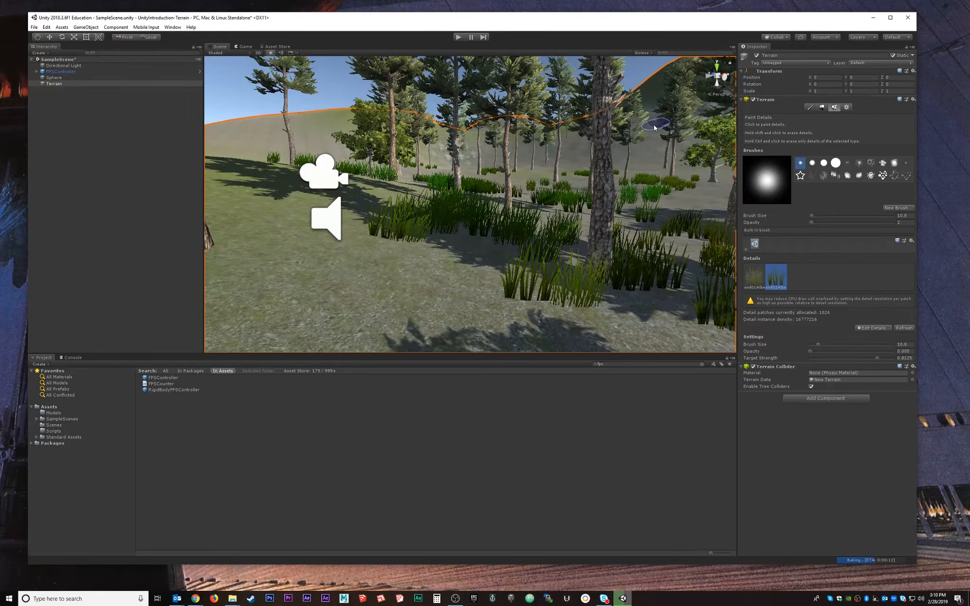
pyautogui.scroll(-3, 426, 208)
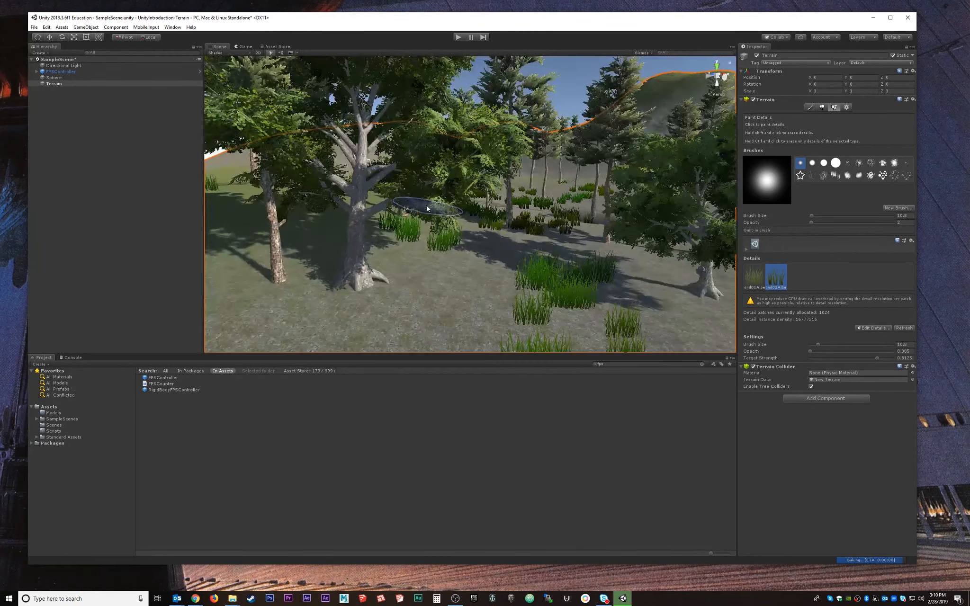
pyautogui.scroll(-4, 428, 206)
pyautogui.scroll(-6, 540, 221)
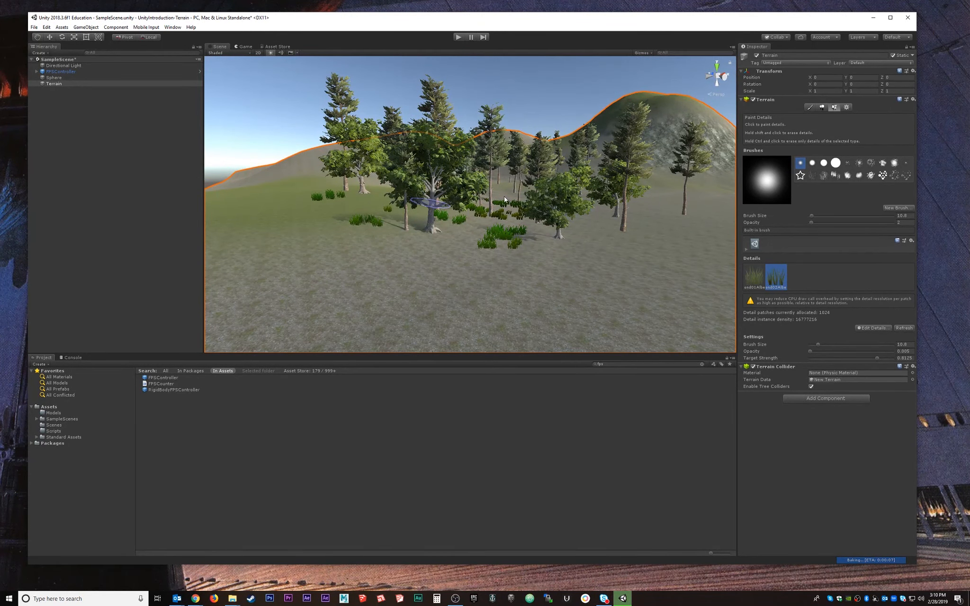
pyautogui.keyDown('alt'); pyautogui.moveTo(506, 182); pyautogui.dragTo(513, 159); pyautogui.keyUp('alt')
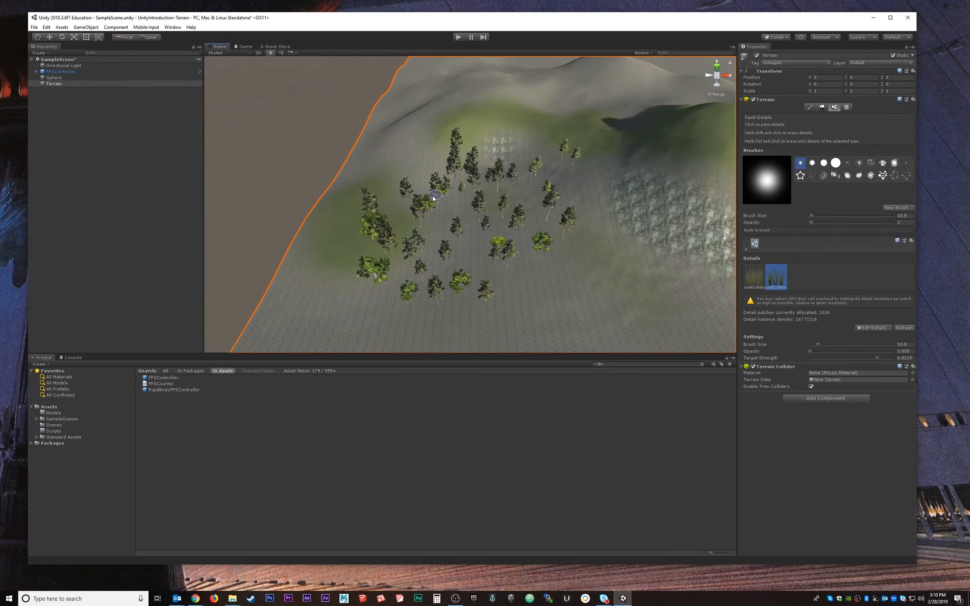
pyautogui.scroll(-5, 518, 230)
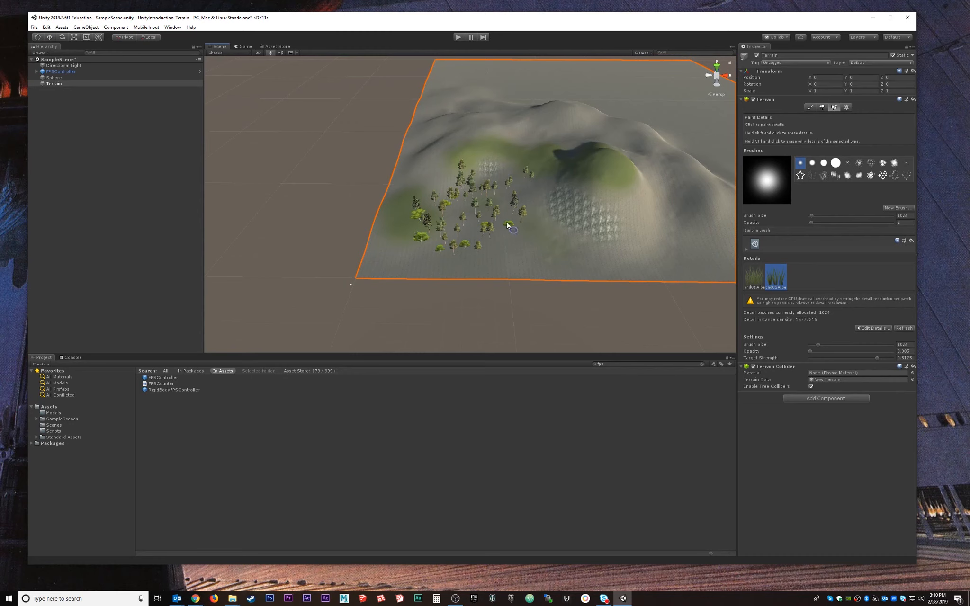
pyautogui.keyDown('alt'); pyautogui.moveTo(524, 201); pyautogui.dragTo(536, 249); pyautogui.keyUp('alt')
pyautogui.moveTo(571, 169); pyautogui.dragTo(452, 225, button='middle')
pyautogui.scroll(-3, 454, 201)
pyautogui.scroll(-3, 453, 201)
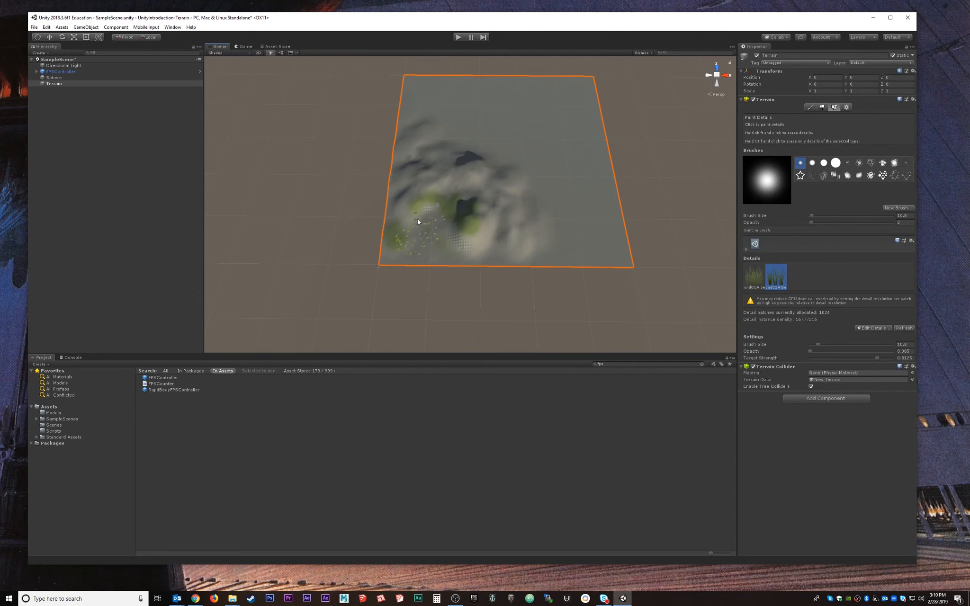
pyautogui.scroll(10, 418, 221)
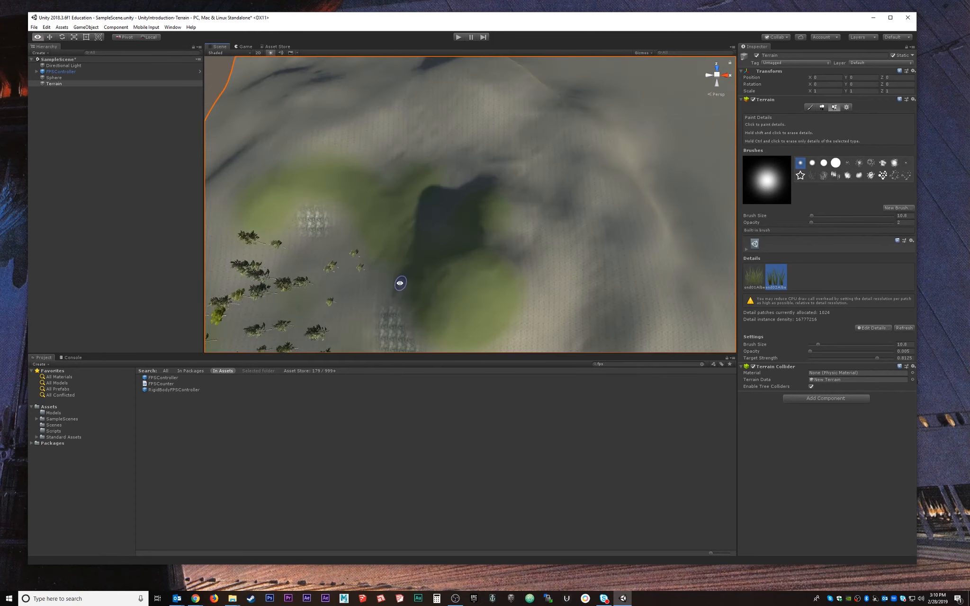
pyautogui.keyDown('alt'); pyautogui.moveTo(401, 283); pyautogui.dragTo(581, 164, button='middle'); pyautogui.keyUp('alt')
pyautogui.keyDown('alt'); pyautogui.moveTo(465, 225); pyautogui.dragTo(415, 71); pyautogui.keyUp('alt')
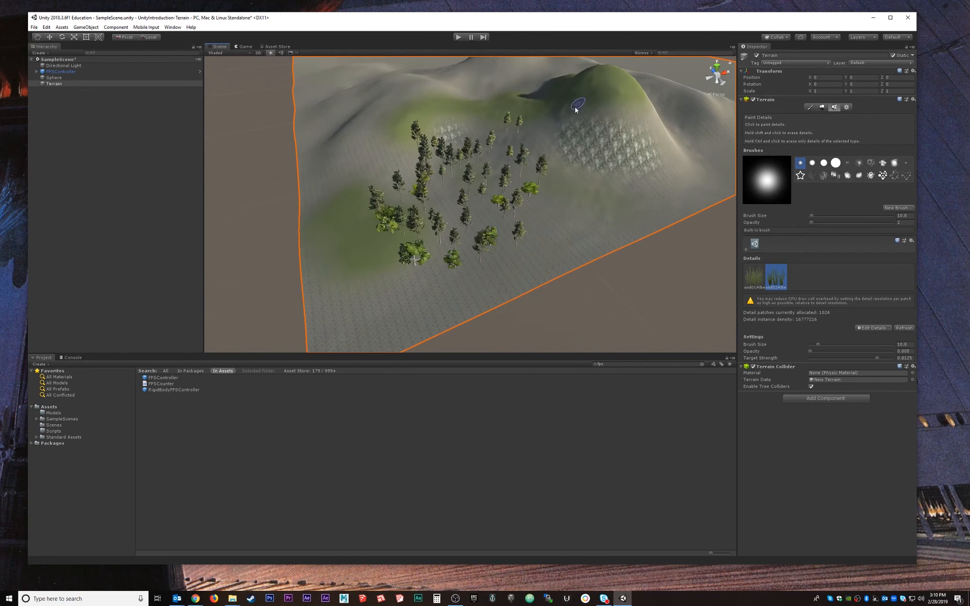
pyautogui.scroll(-6, 563, 117)
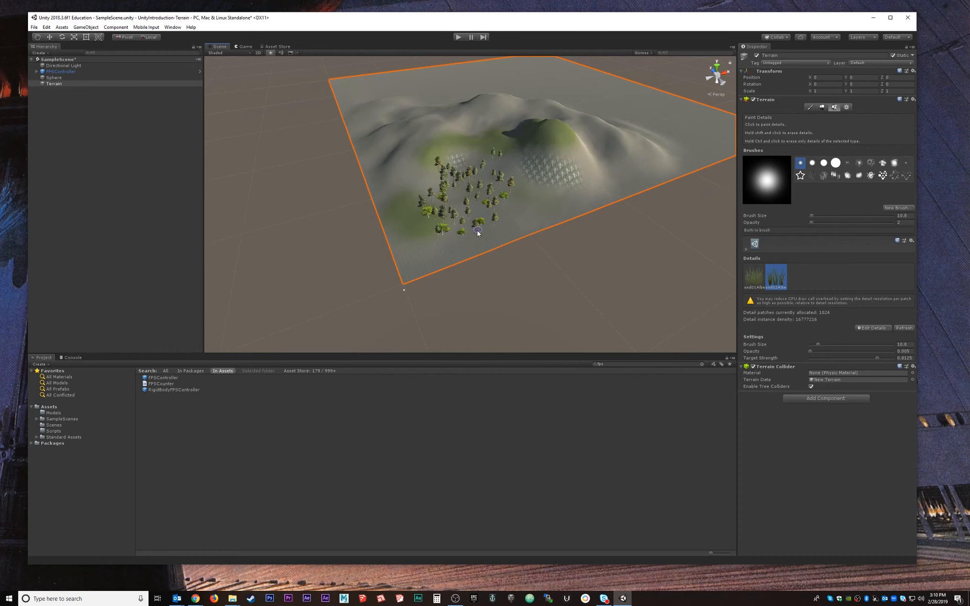
pyautogui.scroll(5, 459, 229)
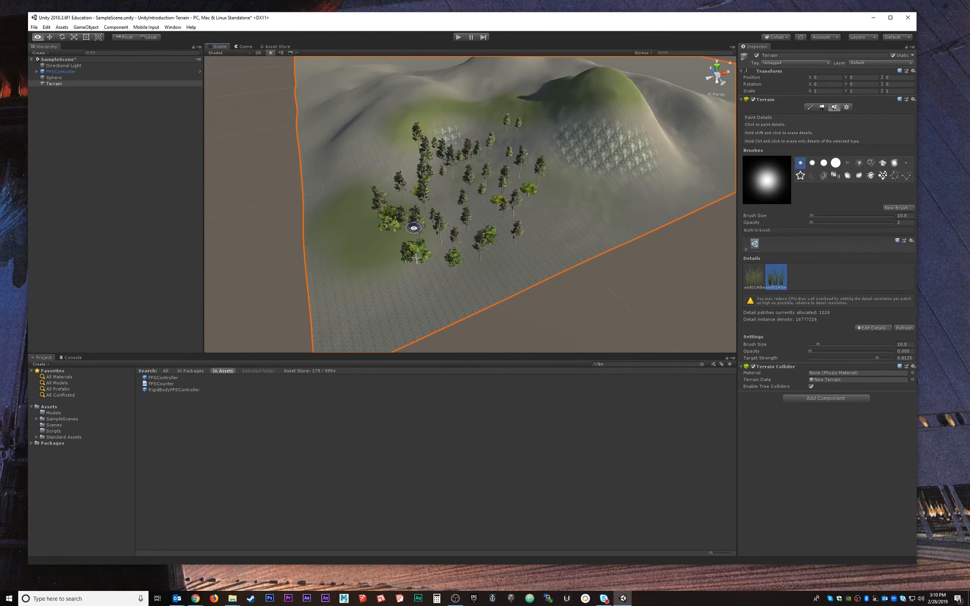
pyautogui.keyDown('alt'); pyautogui.moveTo(414, 228); pyautogui.dragTo(447, 196); pyautogui.keyUp('alt')
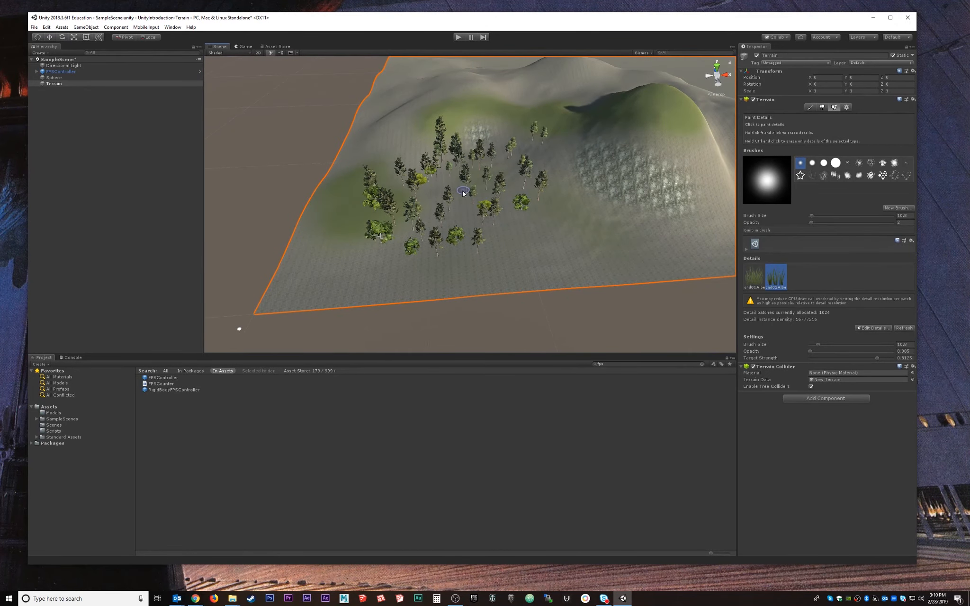
pyautogui.scroll(8, 463, 191)
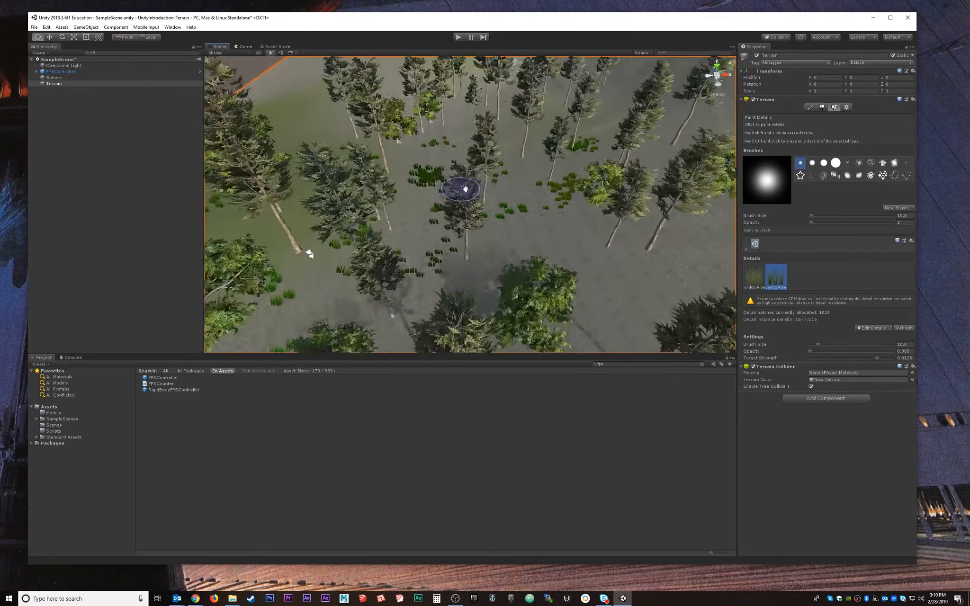
pyautogui.keyDown('alt'); pyautogui.moveTo(465, 189); pyautogui.dragTo(453, 168); pyautogui.keyUp('alt')
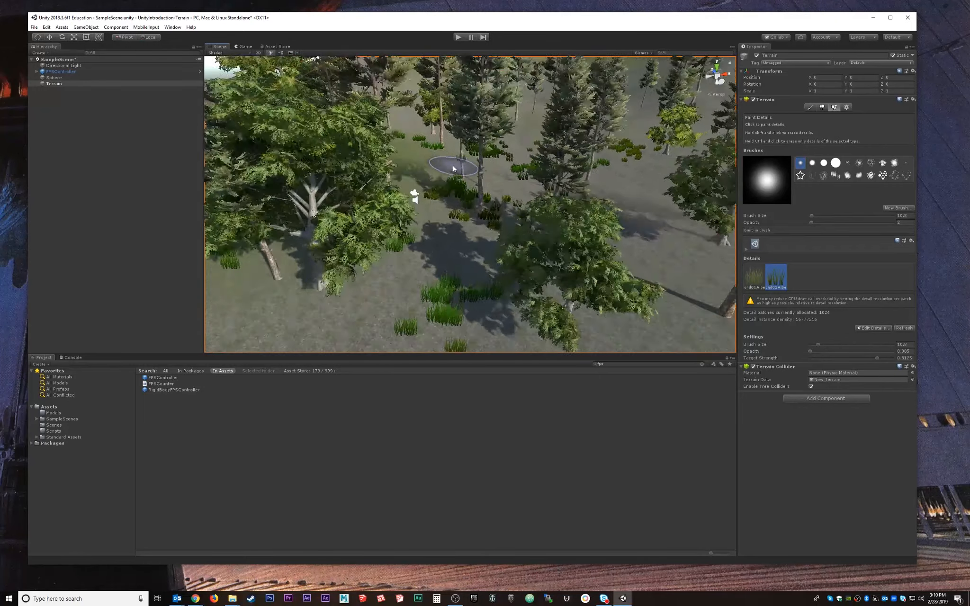
pyautogui.scroll(3, 453, 169)
pyautogui.moveTo(467, 113); pyautogui.dragTo(471, 158, button='middle')
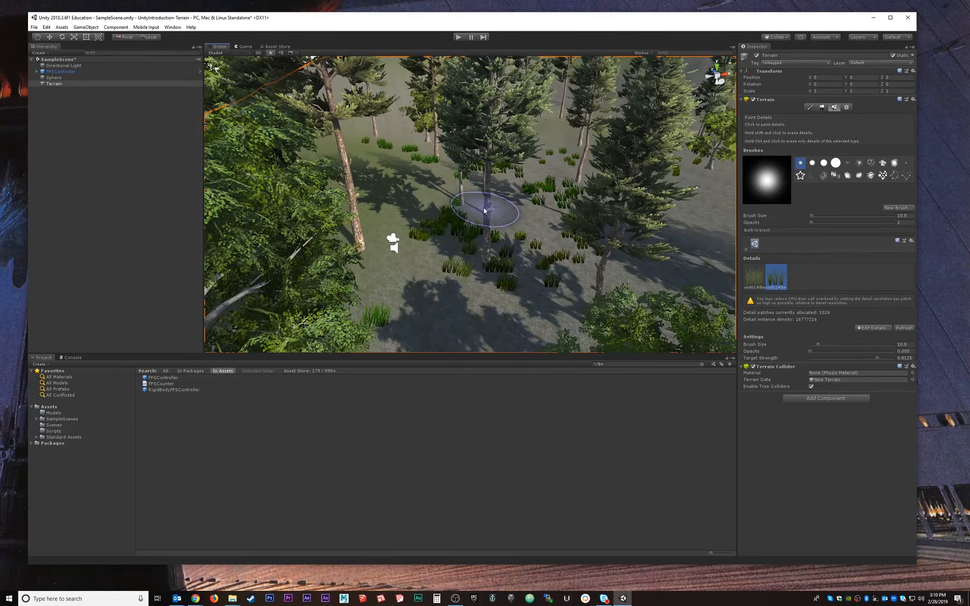